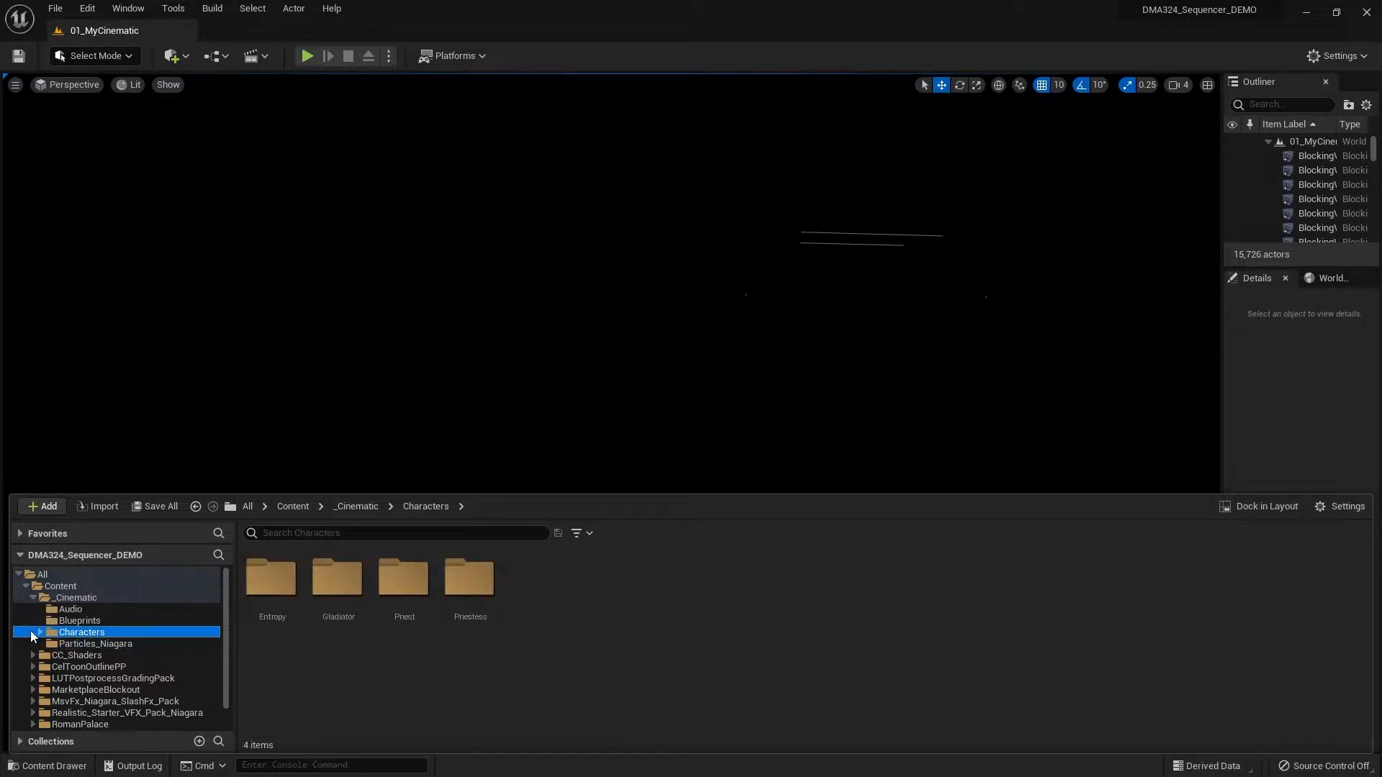
# - Examine the Entropy character's animation folders, including USED and Damages_Frank, and return to the _Cinematic folder
pyautogui.click(40, 632)
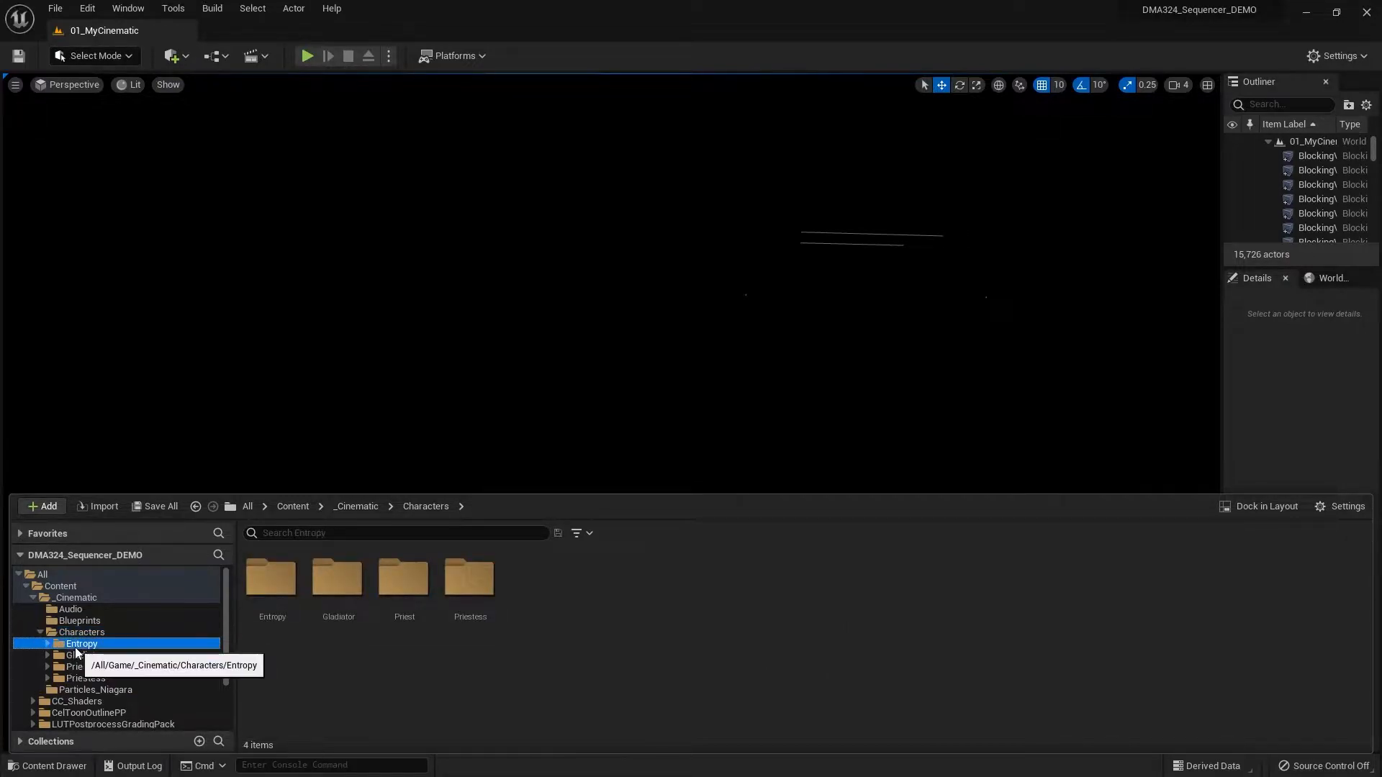
pyautogui.click(69, 644)
pyautogui.click(48, 643)
pyautogui.click(94, 655)
pyautogui.click(55, 655)
pyautogui.click(91, 667)
pyautogui.click(62, 666)
pyautogui.click(115, 678)
pyautogui.click(151, 691)
pyautogui.click(150, 678)
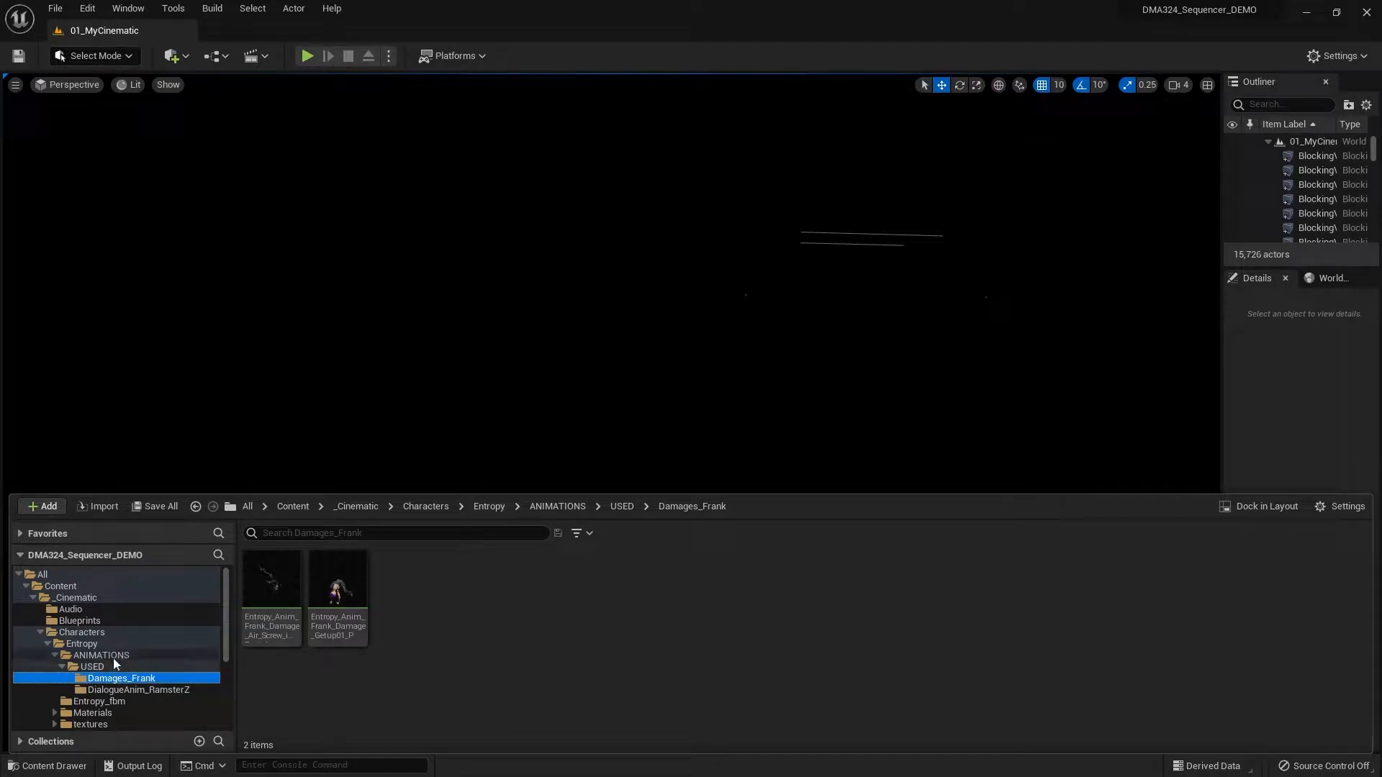
pyautogui.click(92, 655)
pyautogui.click(96, 642)
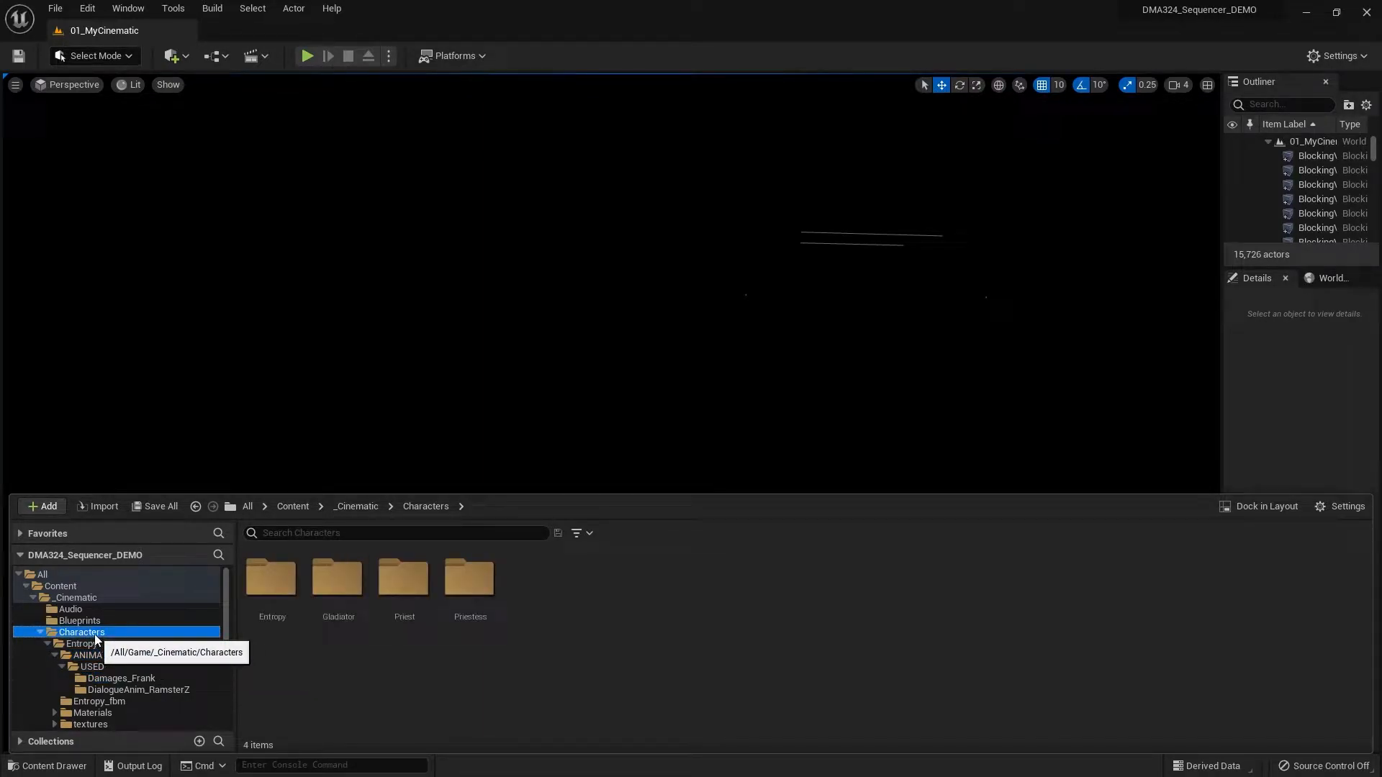
pyautogui.click(101, 621)
pyautogui.click(97, 602)
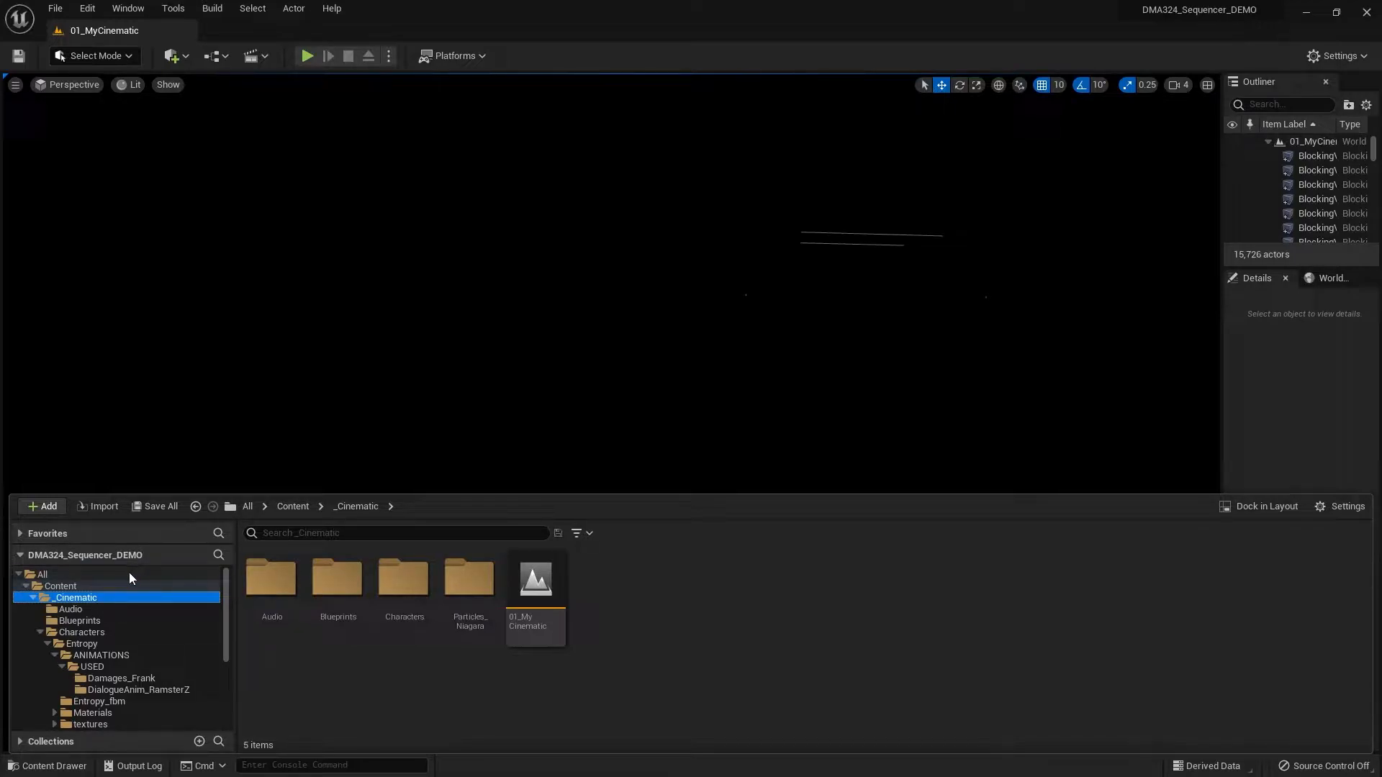
# - Inspect the dark level in the Detail Lighting and Wireframe view modes, and return the viewport to Lit
pyautogui.click(130, 85)
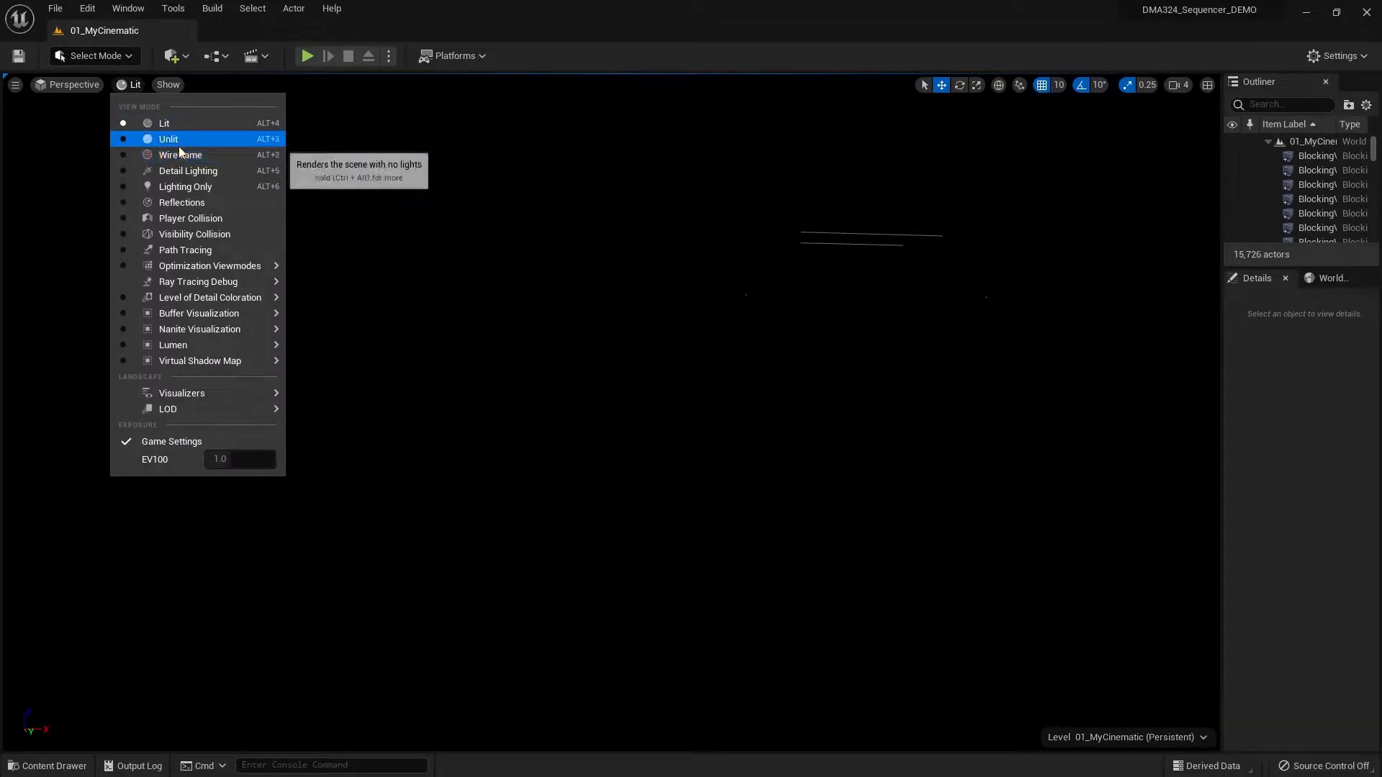
pyautogui.click(177, 170)
pyautogui.click(152, 84)
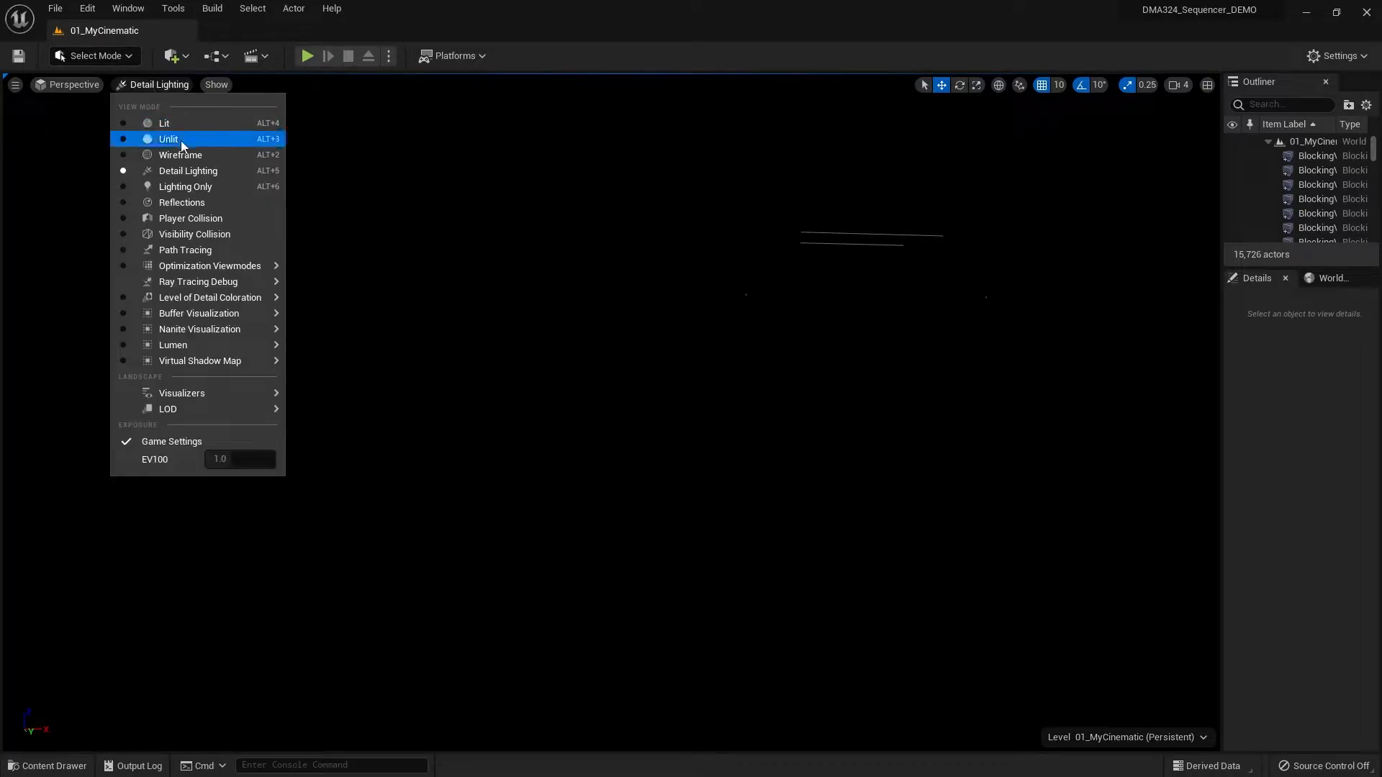
pyautogui.click(184, 157)
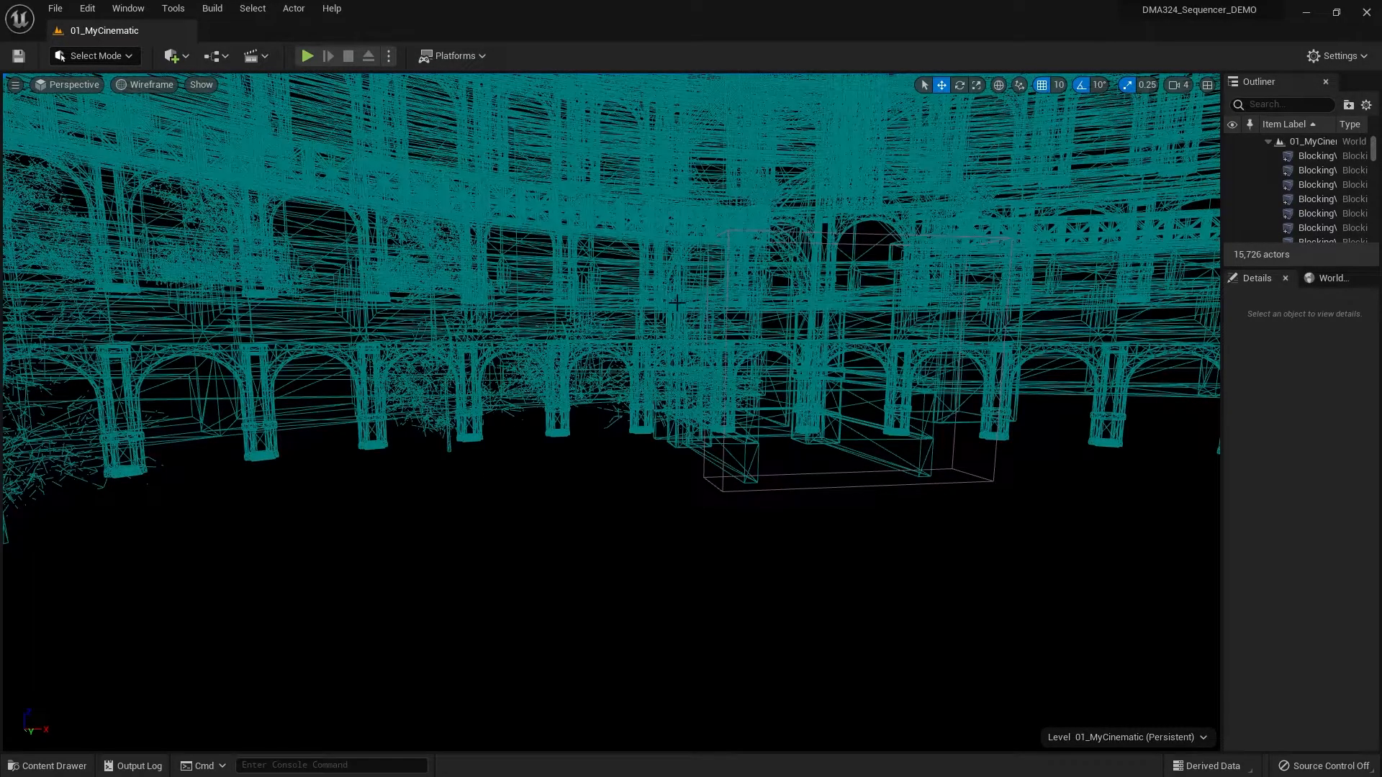
pyautogui.click(156, 84)
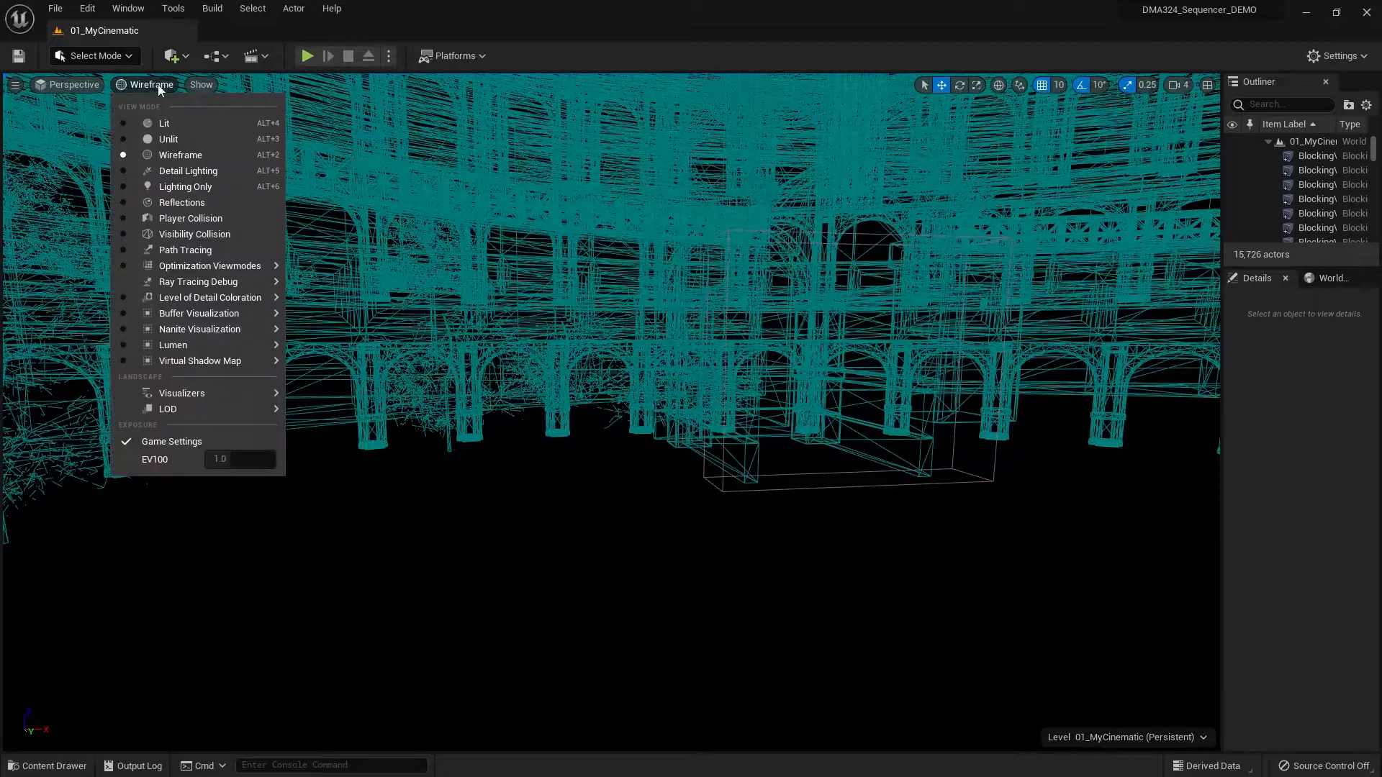
pyautogui.click(176, 121)
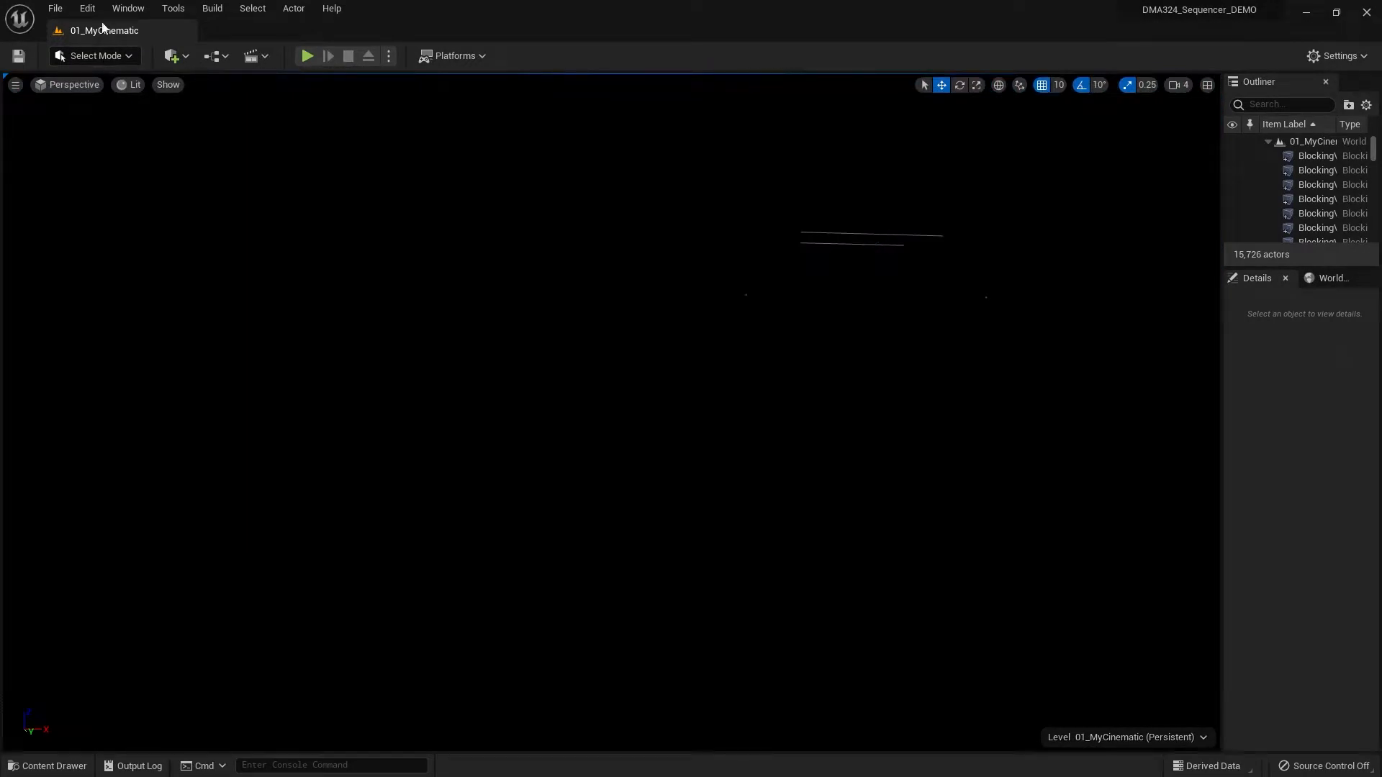
# - Place the Ultra_Dynamic_Sky blueprint from the UltraDynamicSky Blueprints folder into the level, on the arena ground near the bushes
pyautogui.click(72, 765)
pyautogui.scroll(-5, 124, 691)
pyautogui.click(81, 722)
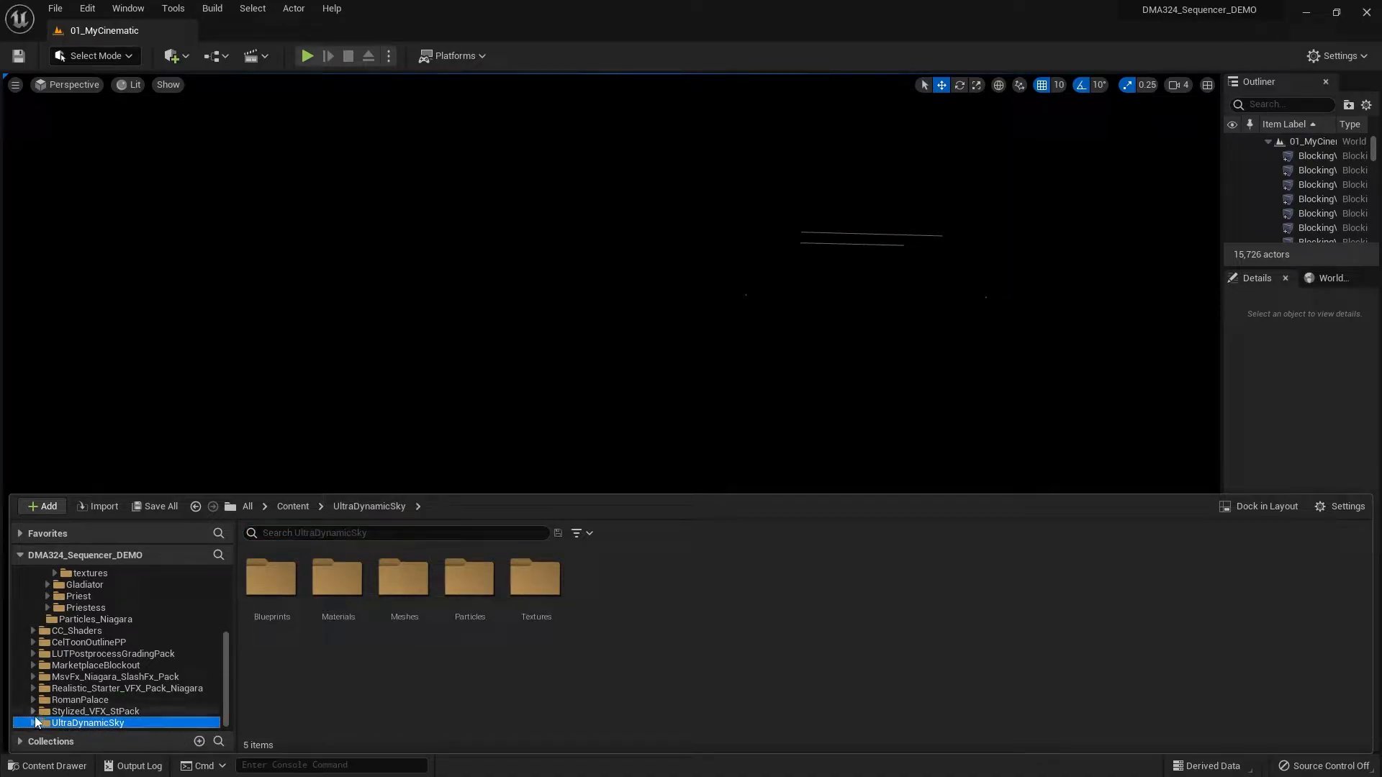
pyautogui.click(32, 722)
pyautogui.scroll(-3, 110, 684)
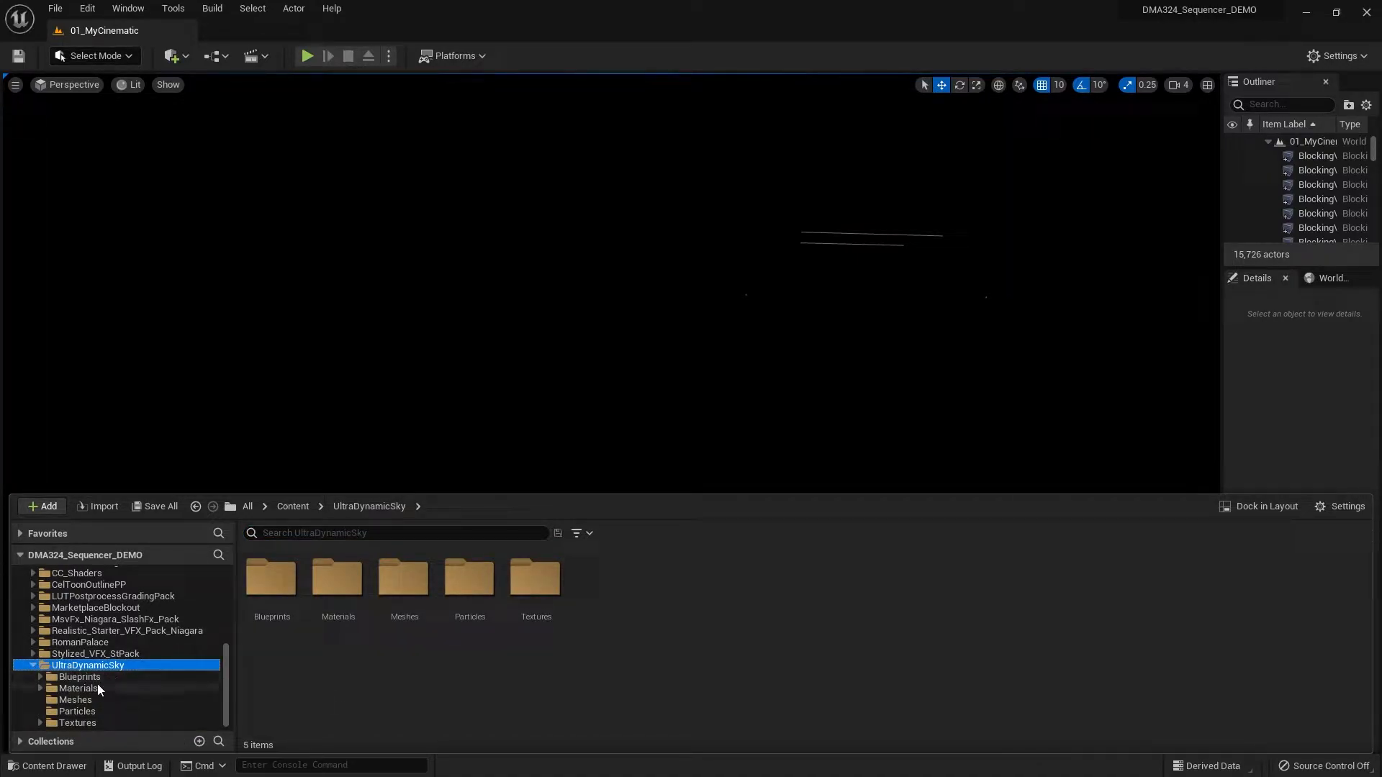
pyautogui.click(106, 677)
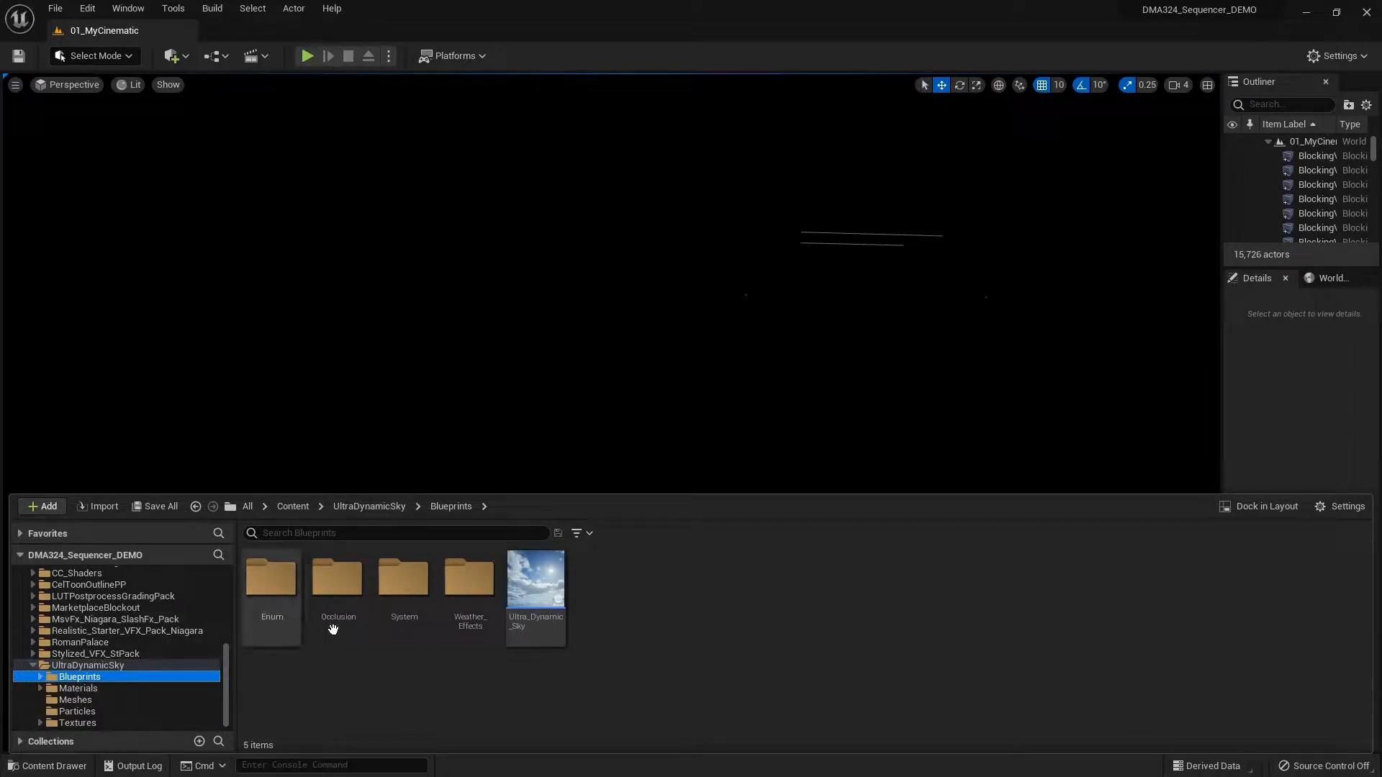
pyautogui.moveTo(549, 578)
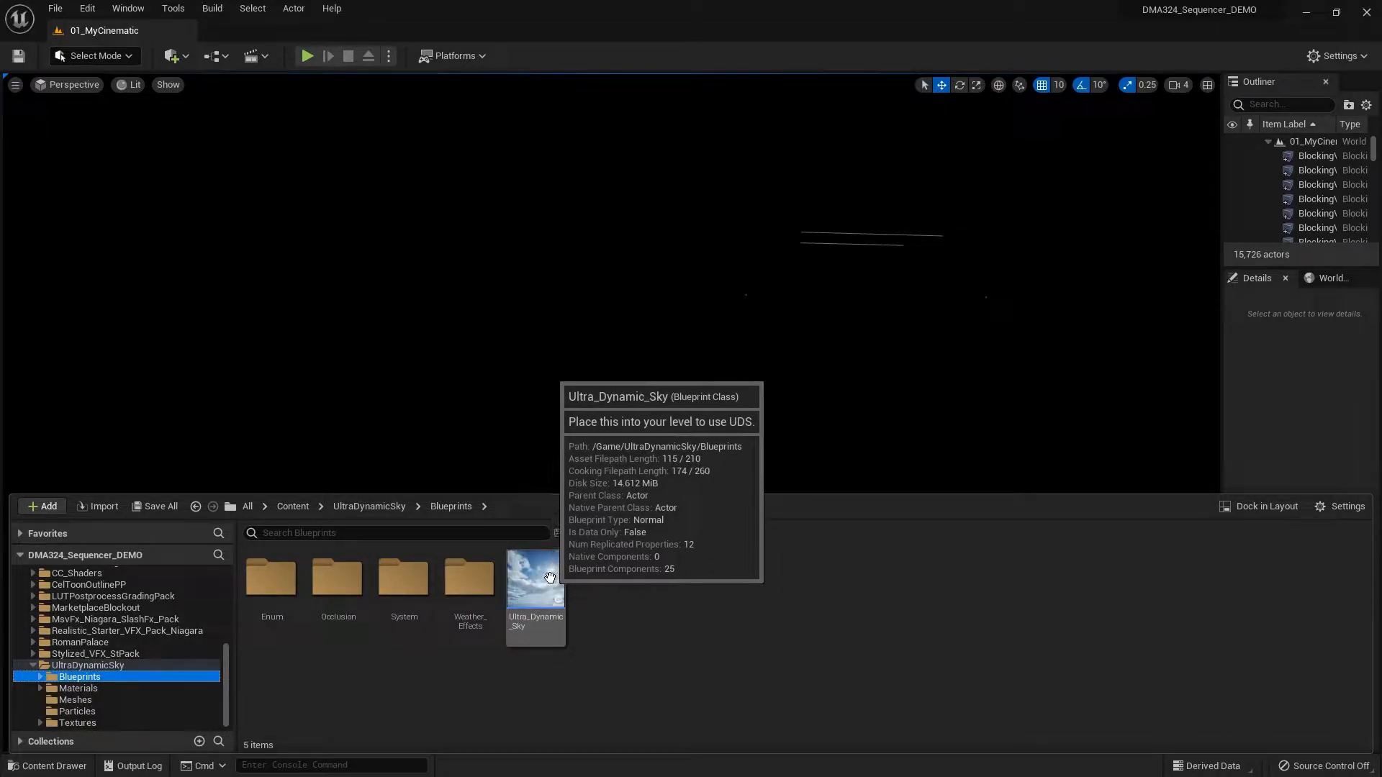
pyautogui.click(549, 578)
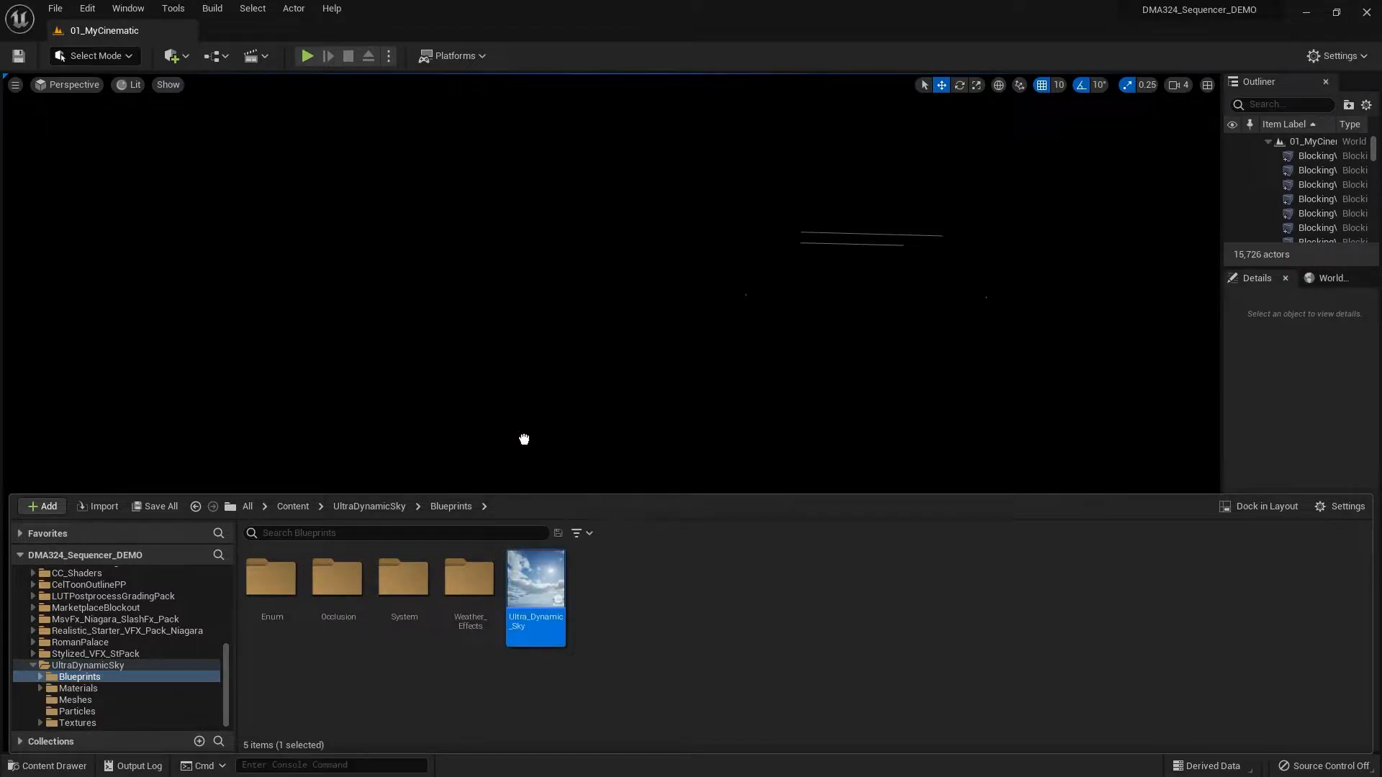
pyautogui.moveTo(520, 423); pyautogui.dragTo(519, 424)
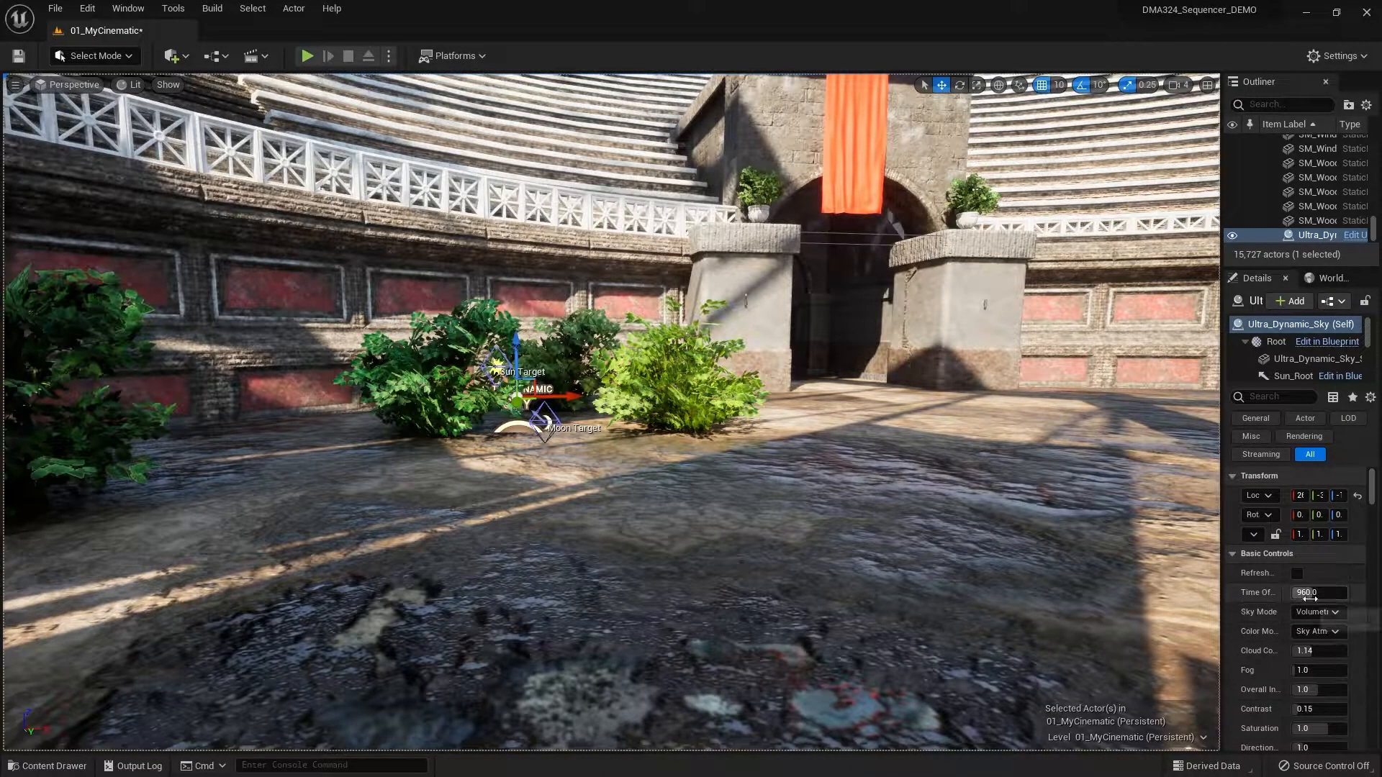
# - Set the Time of Day of the Ultra_Dynamic_Sky actor to 1800
pyautogui.click(1308, 594)
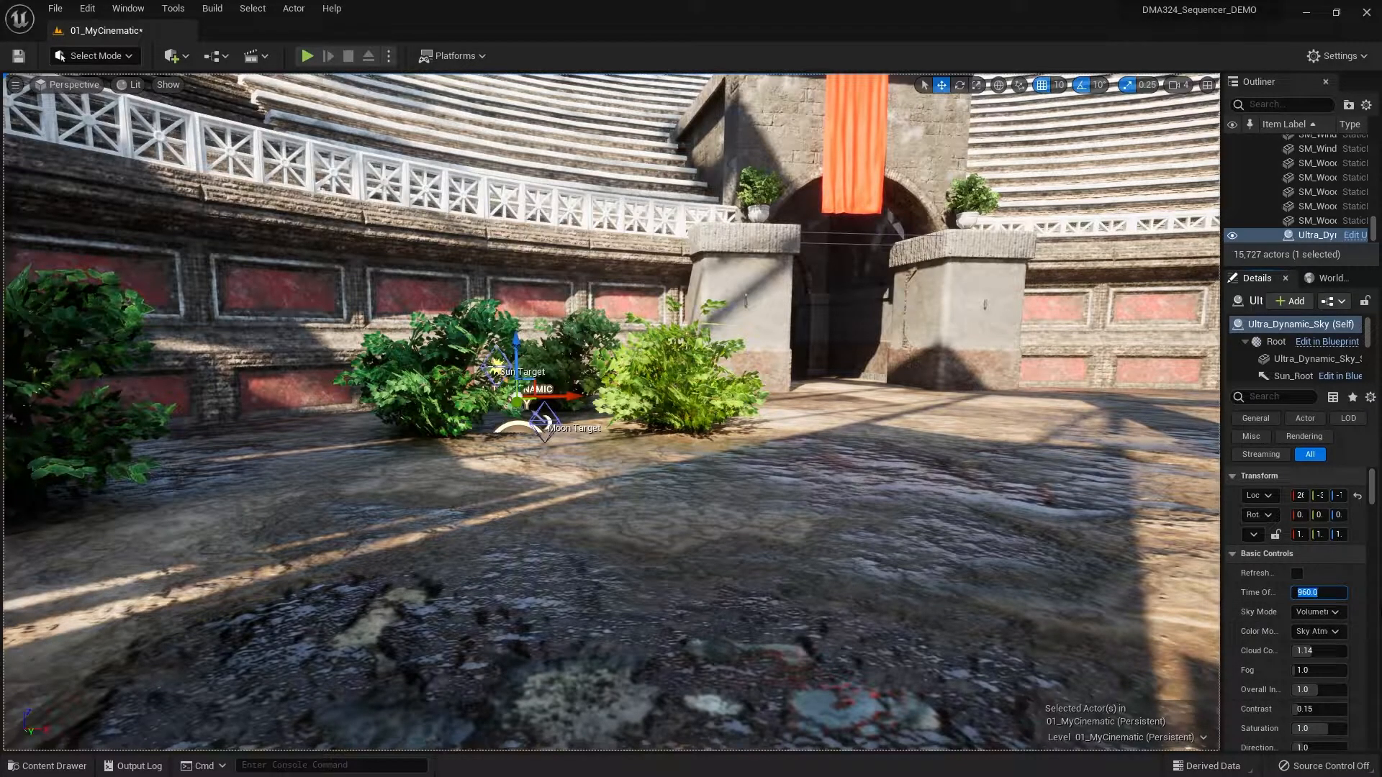
pyautogui.write('1800')
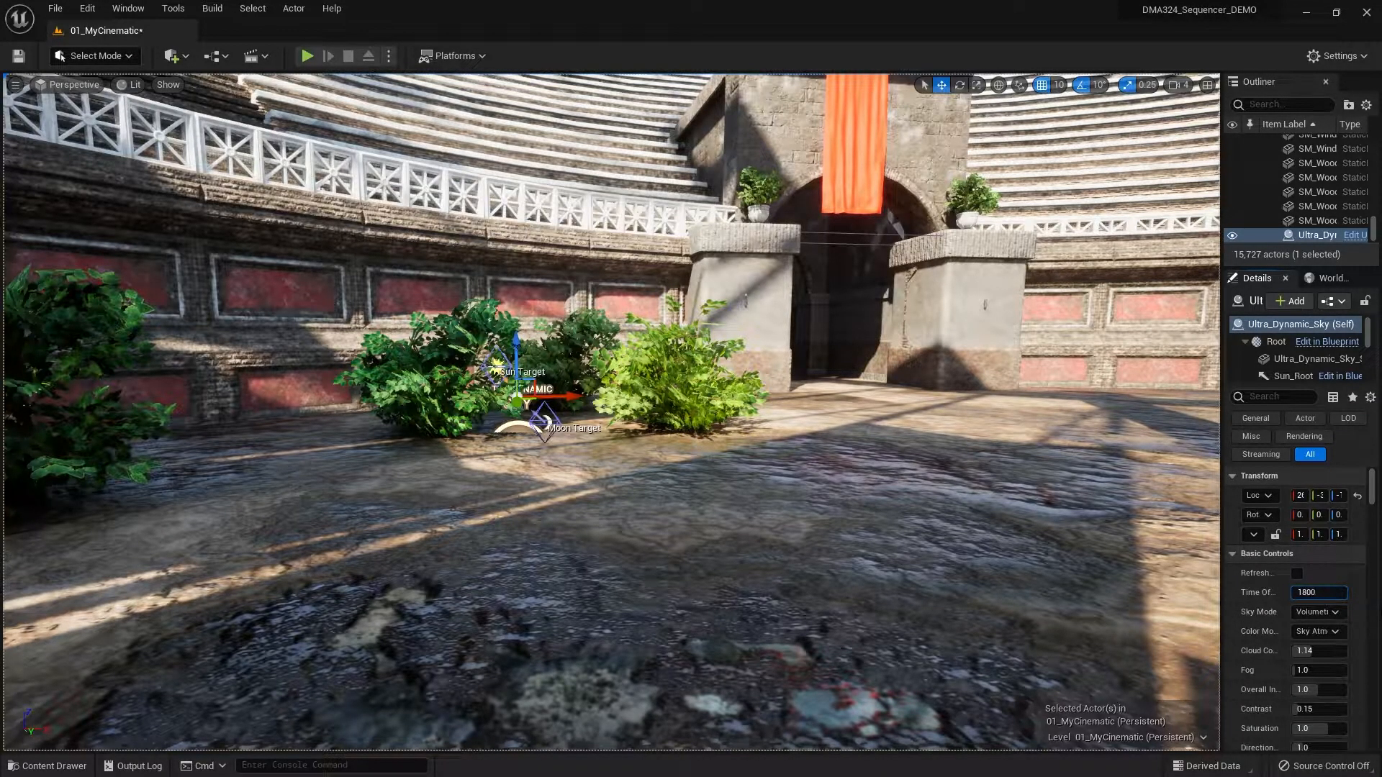
pyautogui.press('Return')
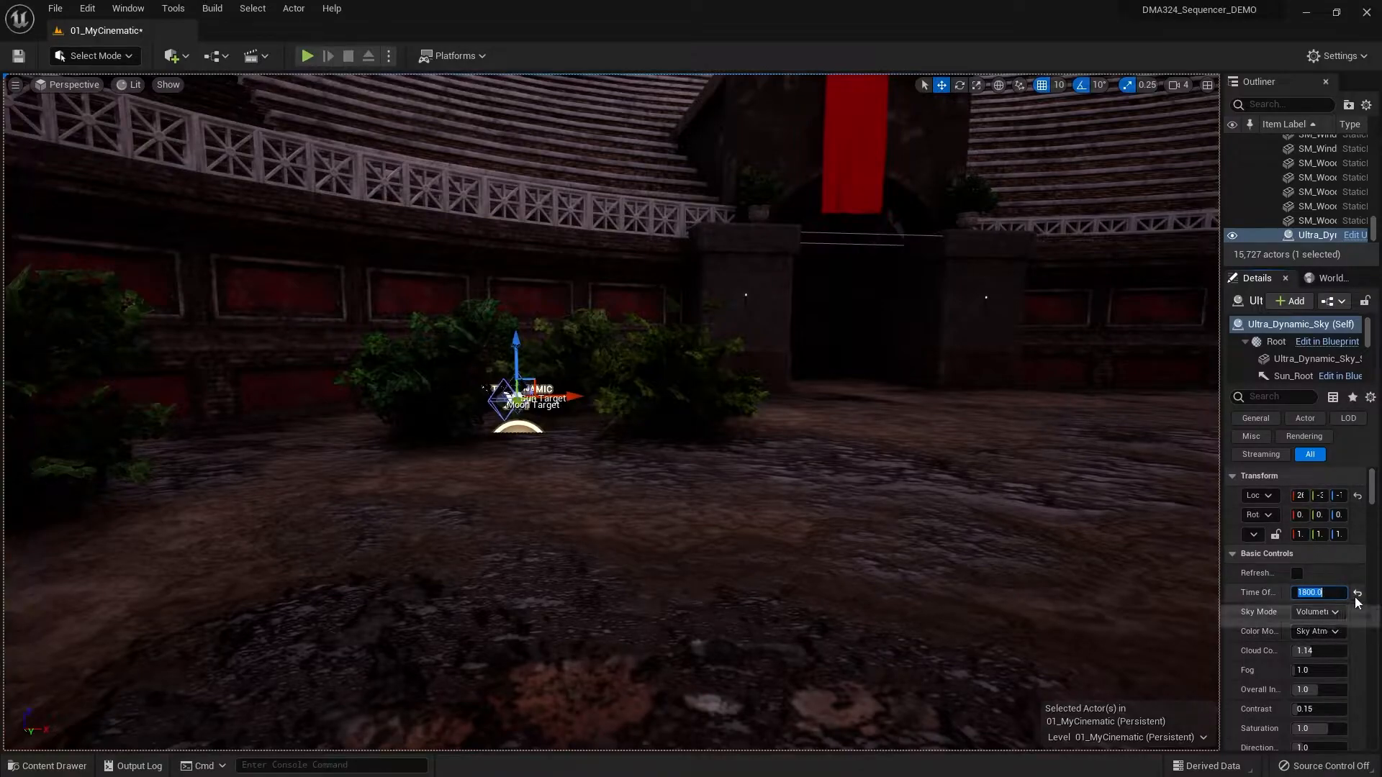
# - Try a Time of Day of 1830 for the sky and set it back to 1800
pyautogui.write('1')
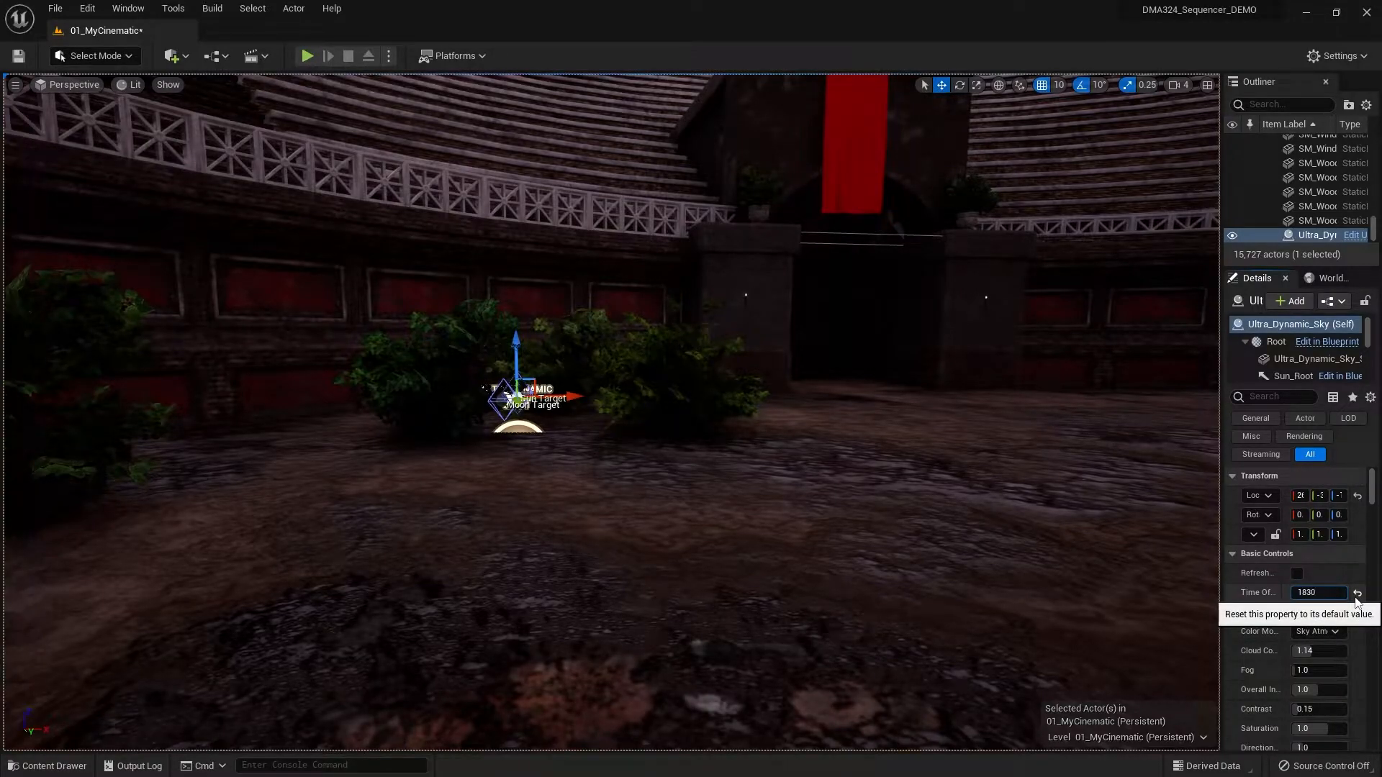
pyautogui.press('Return')
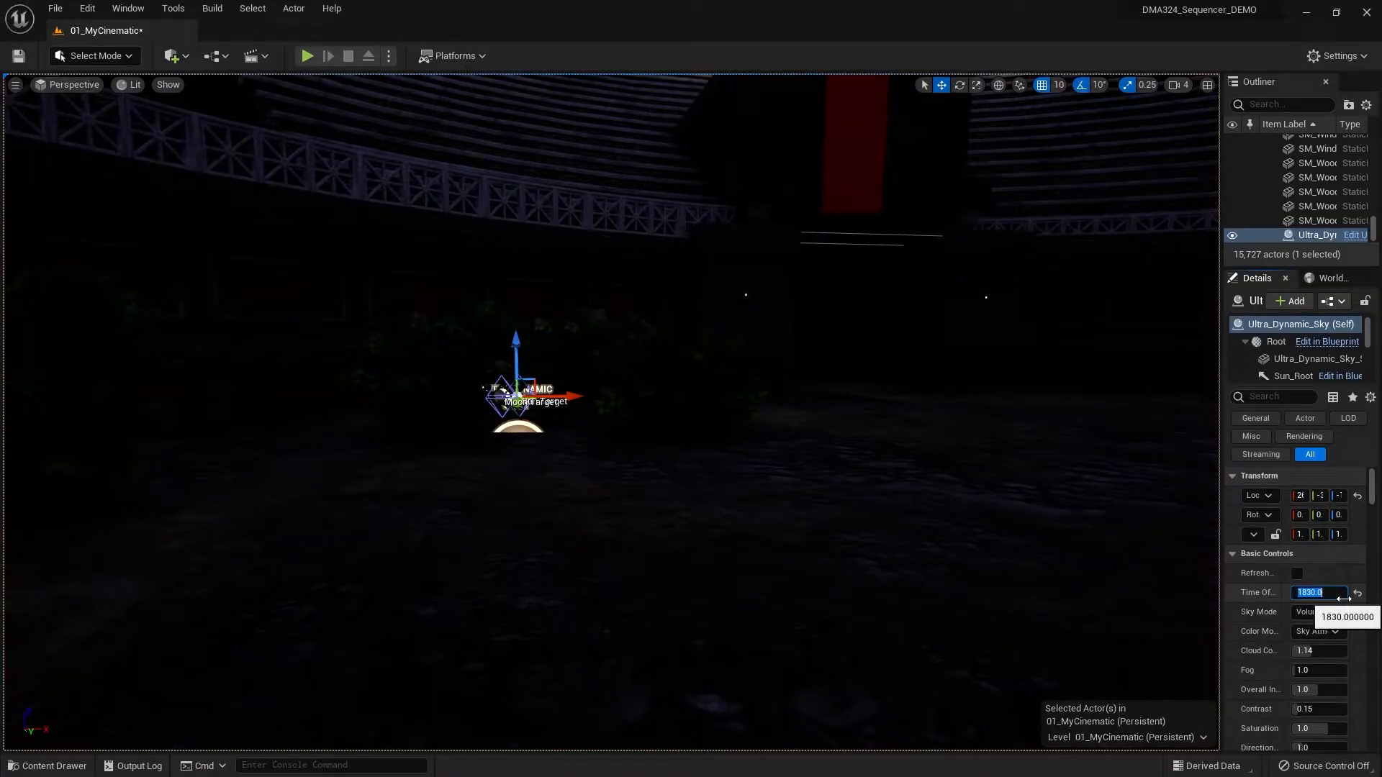
pyautogui.write('1800')
pyautogui.press('Return')
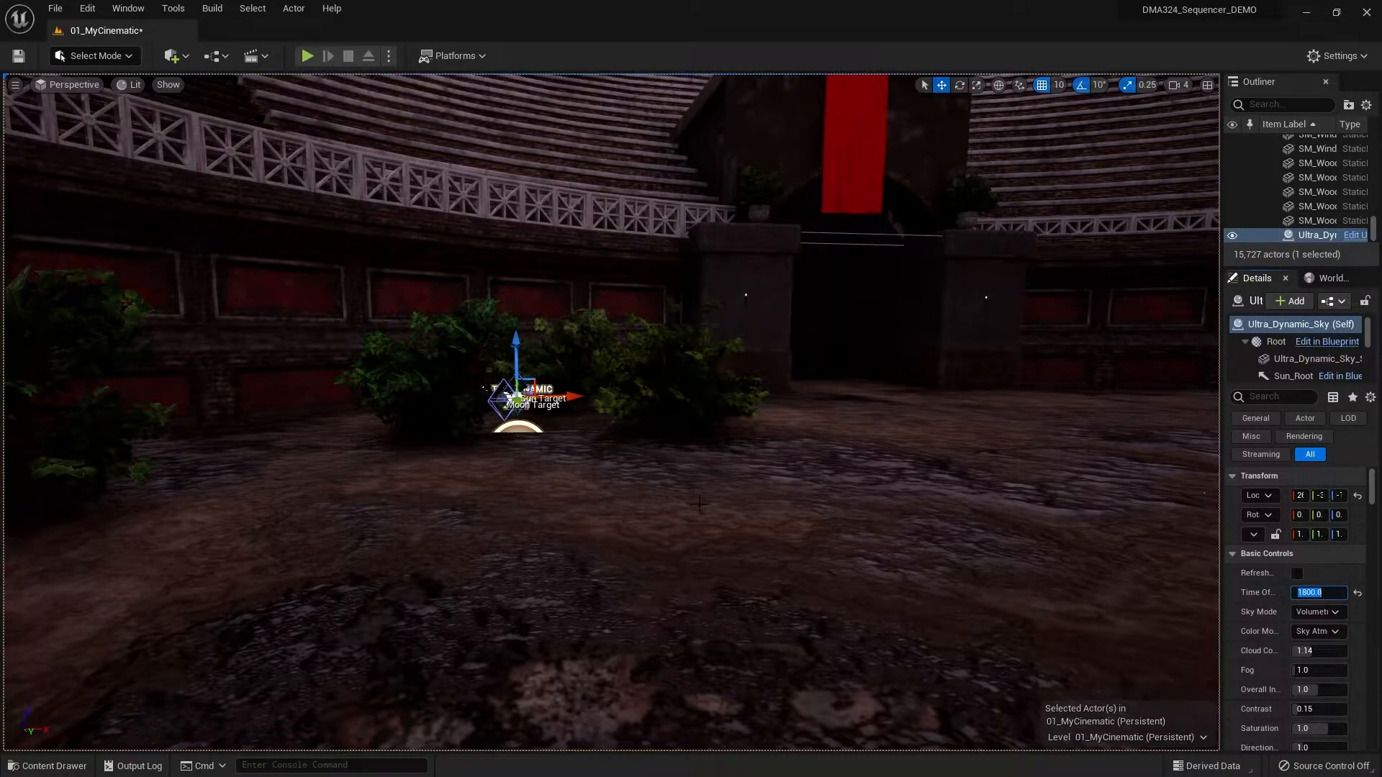
# - Fly the viewport camera from the arena floor to face the statue on its pedestal
pyautogui.click(726, 531)
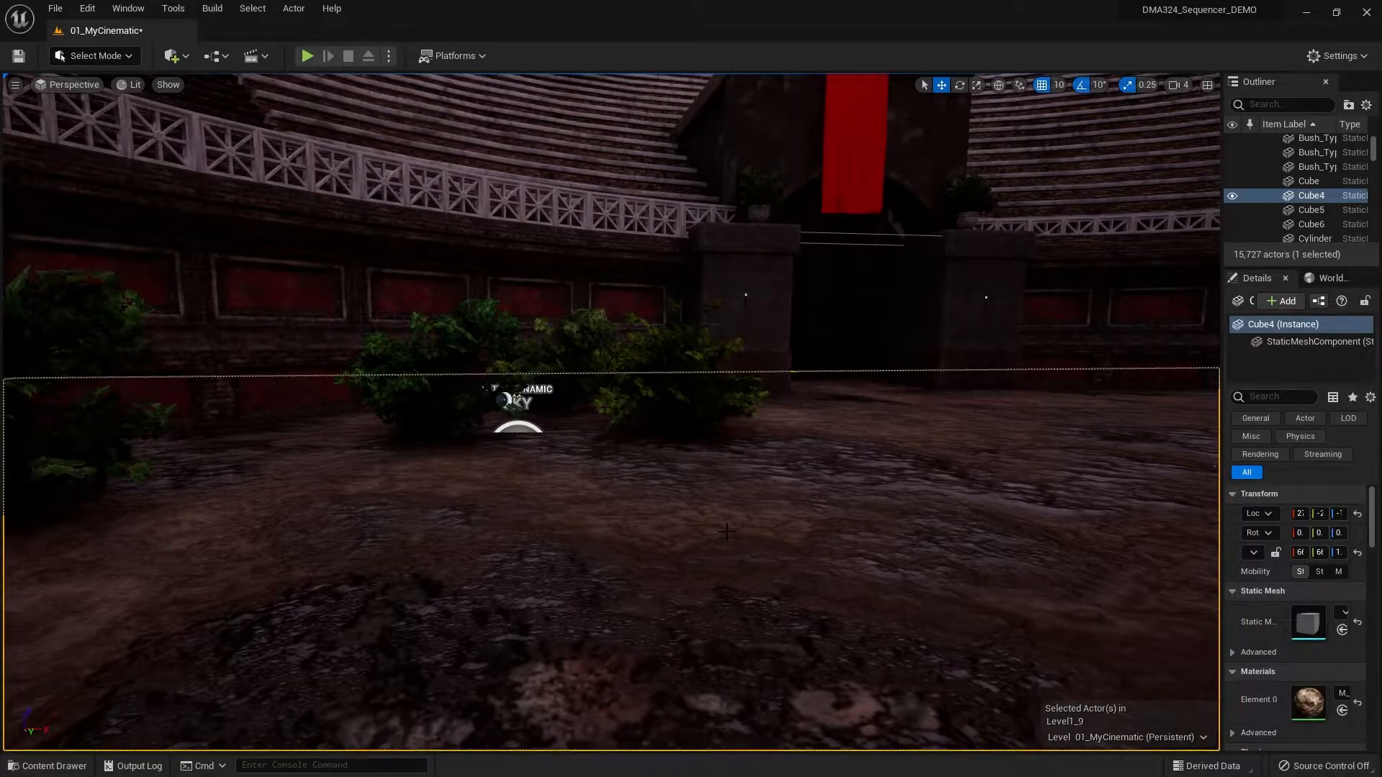
pyautogui.moveTo(726, 531)
pyautogui.mouseDown(button='right')
pyautogui.moveTo(986, 533)
pyautogui.moveTo(726, 532)
pyautogui.moveTo(648, 590)
pyautogui.moveTo(763, 583)
pyautogui.moveTo(728, 533)
pyautogui.moveTo(709, 536)
pyautogui.moveTo(720, 561)
pyautogui.moveTo(993, 554)
pyautogui.moveTo(733, 525)
pyautogui.moveTo(752, 551)
pyautogui.moveTo(767, 497)
pyautogui.moveTo(728, 454)
pyautogui.moveTo(734, 432)
pyautogui.moveTo(752, 534)
pyautogui.moveTo(914, 536)
pyautogui.moveTo(726, 536)
pyautogui.moveTo(728, 597)
pyautogui.moveTo(727, 489)
pyautogui.moveTo(726, 565)
pyautogui.moveTo(728, 531)
pyautogui.mouseUp(button='right')
pyautogui.press('s')
pyautogui.press('w')
pyautogui.press('w')
pyautogui.press('s')
pyautogui.press('w')
pyautogui.press('a')
pyautogui.press('w')
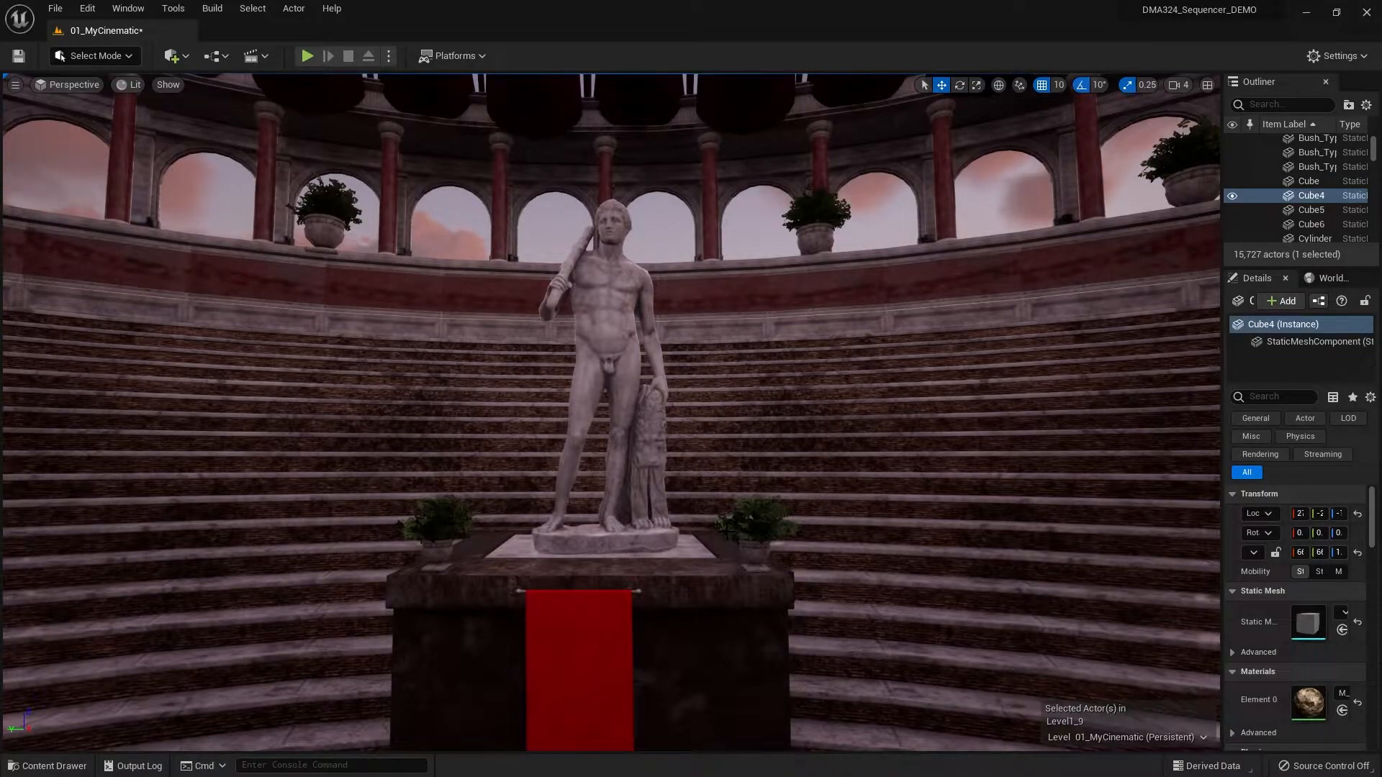
# - Examine the statue and the surrounding seating by moving the camera forward, backward and sideways in front of it
pyautogui.scroll(6, 726, 531)
pyautogui.scroll(-9, 726, 532)
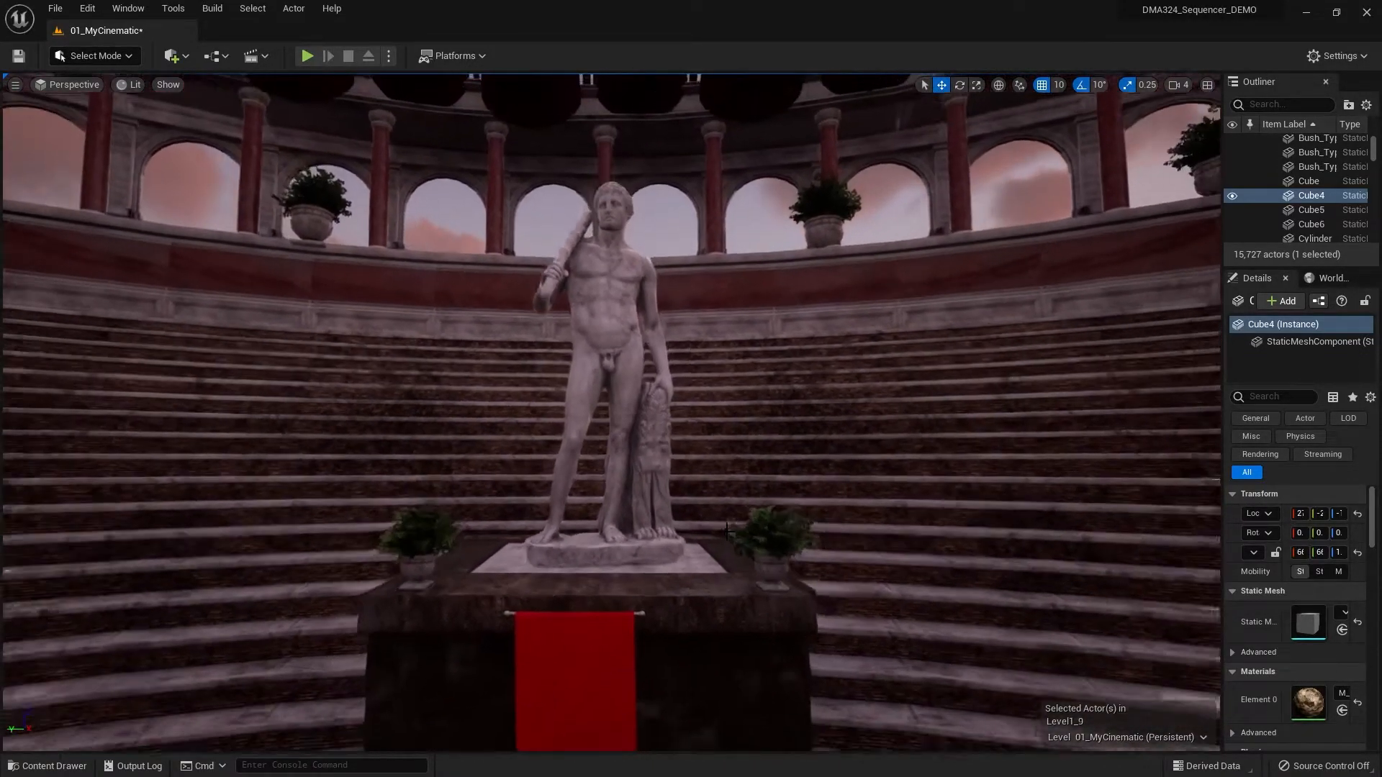
pyautogui.press('Left')
pyautogui.press('Right')
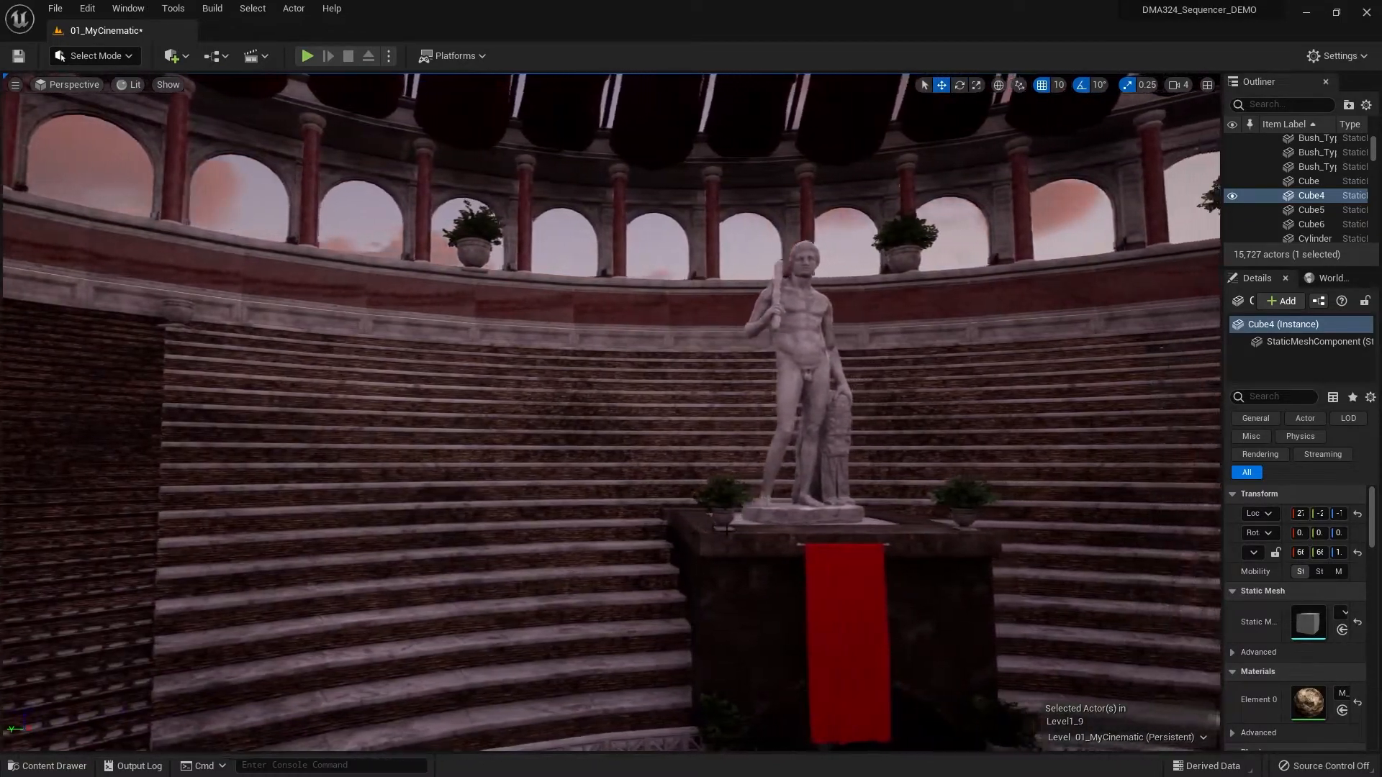
pyautogui.press('Left')
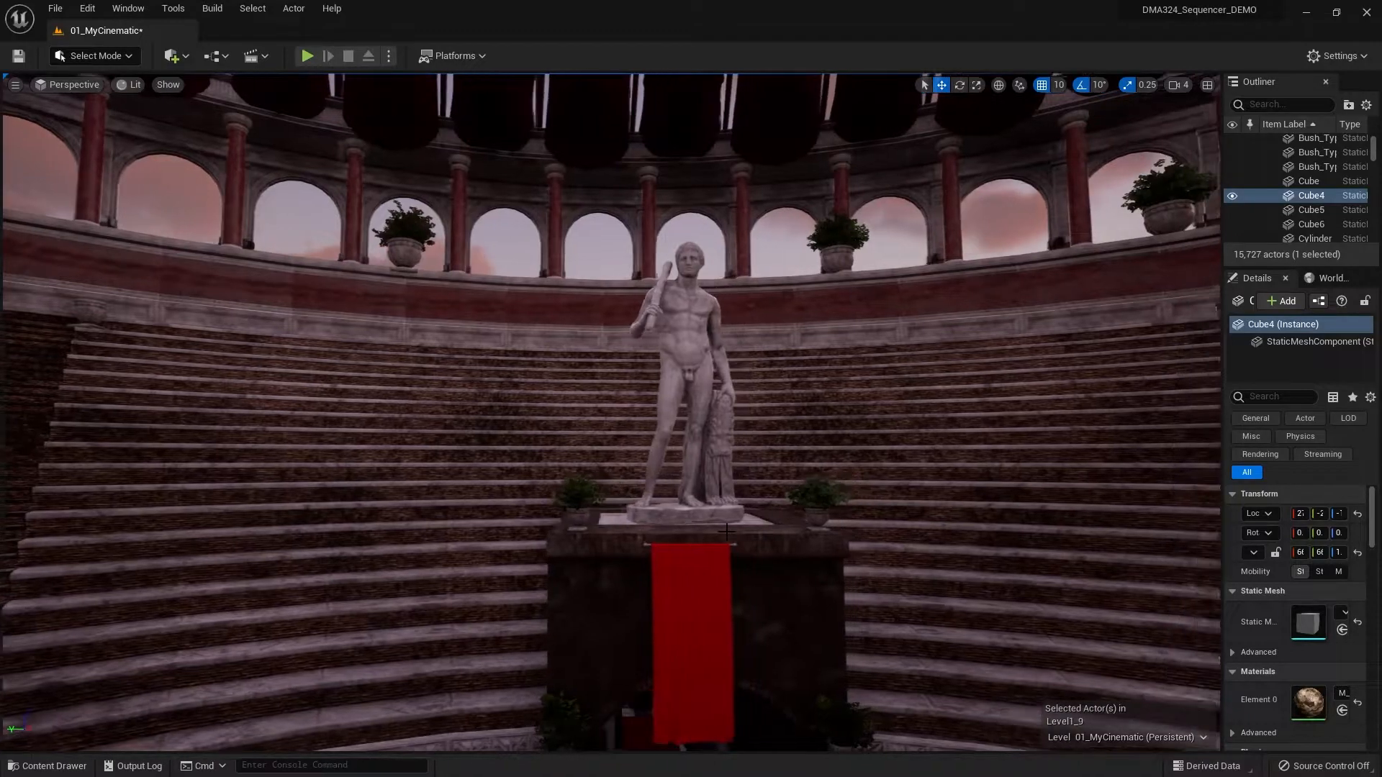
pyautogui.press('Right')
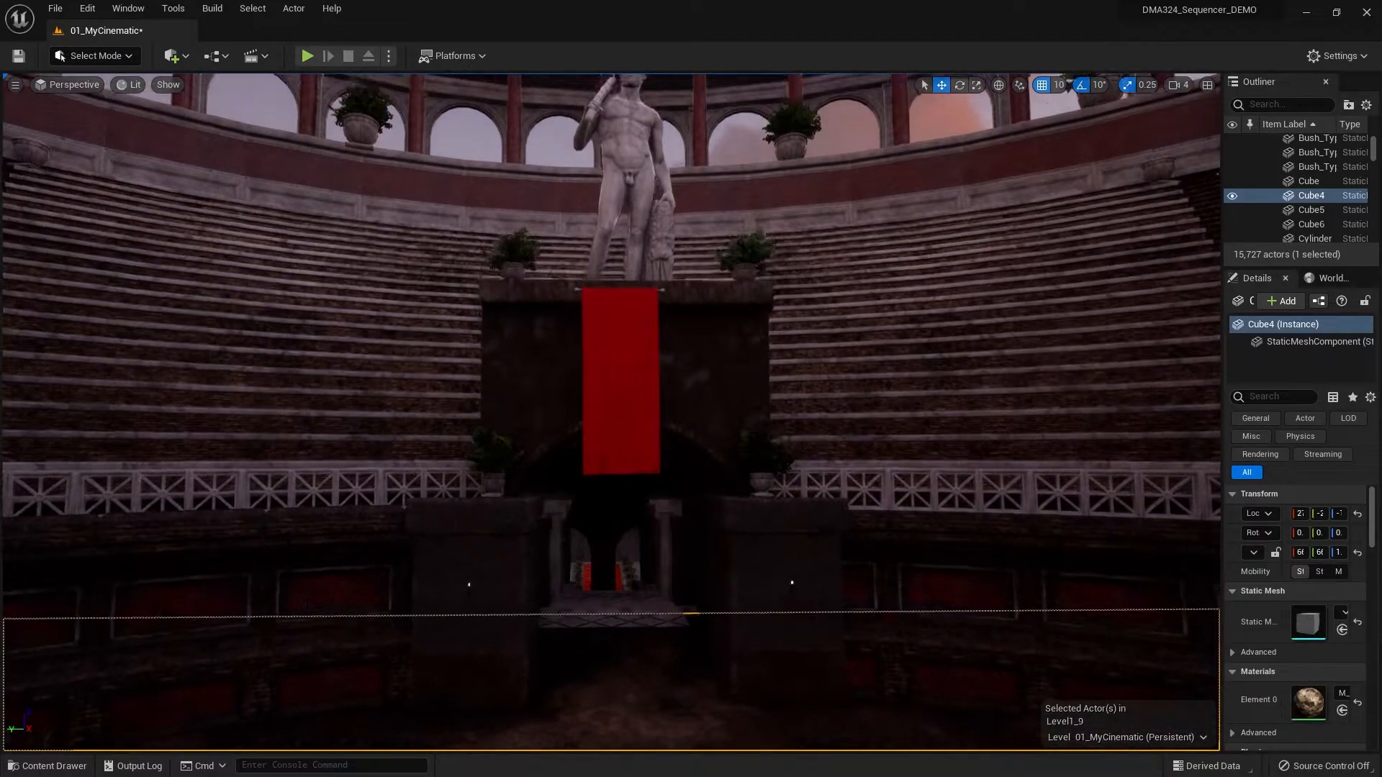
pyautogui.moveTo(726, 576); pyautogui.dragTo(727, 520, button='right')
pyautogui.press('s')
pyautogui.press('w')
pyautogui.press('s')
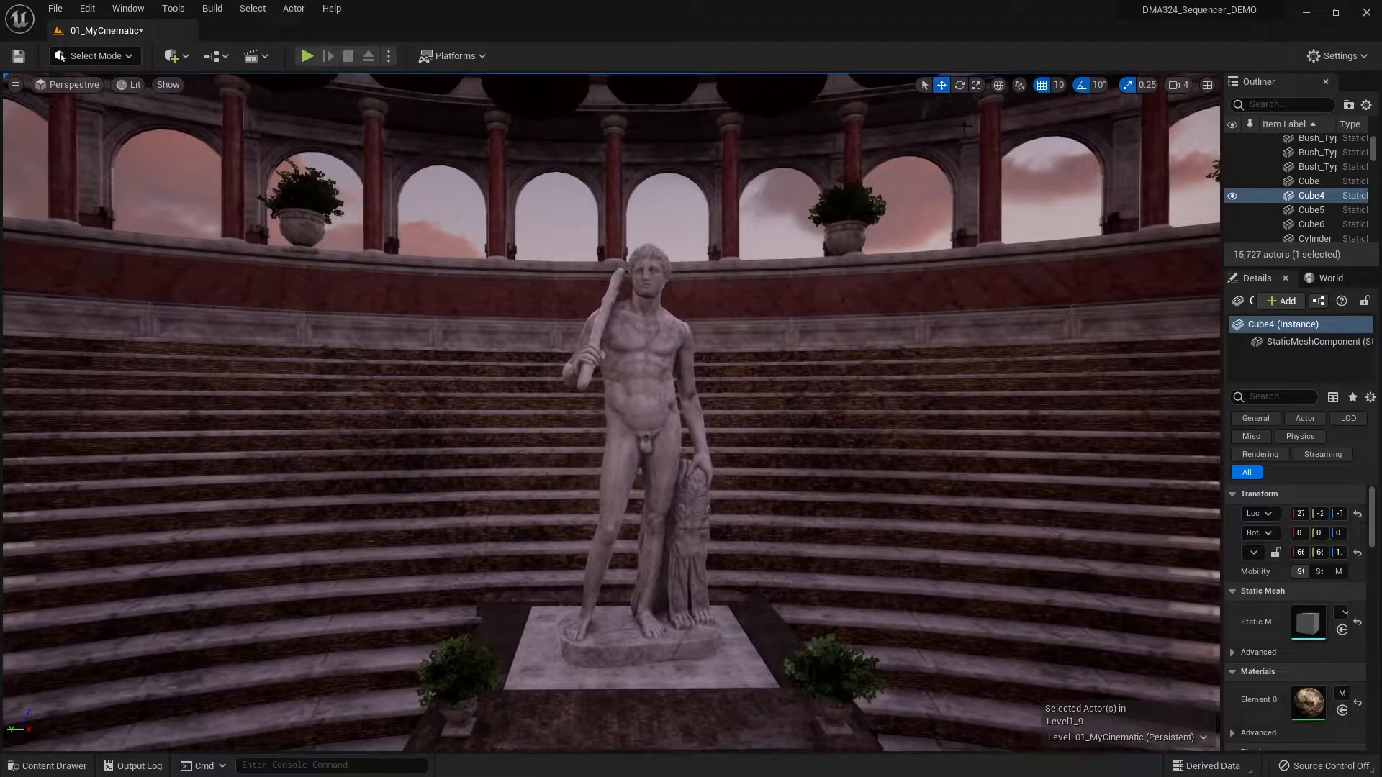
pyautogui.press('w')
# - Raise and lower the camera close to the statue to view its head and upper body
pyautogui.moveTo(793, 170); pyautogui.dragTo(793, 167, button='right')
pyautogui.press('e')
pyautogui.press('q')
pyautogui.press('e')
pyautogui.press('q')
pyautogui.press('e')
pyautogui.press('q')
pyautogui.press('e')
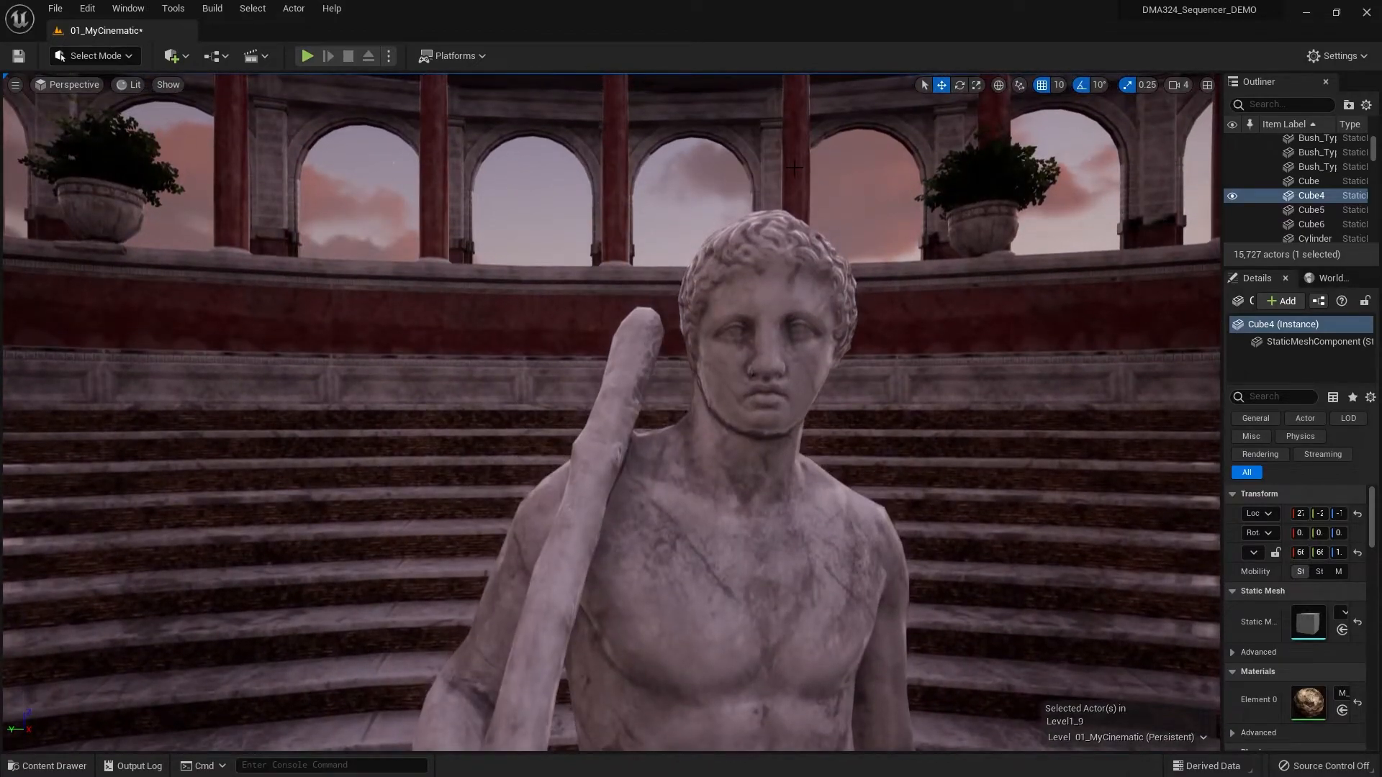
# - Reduce the viewport's camera speed to 1
pyautogui.click(1178, 85)
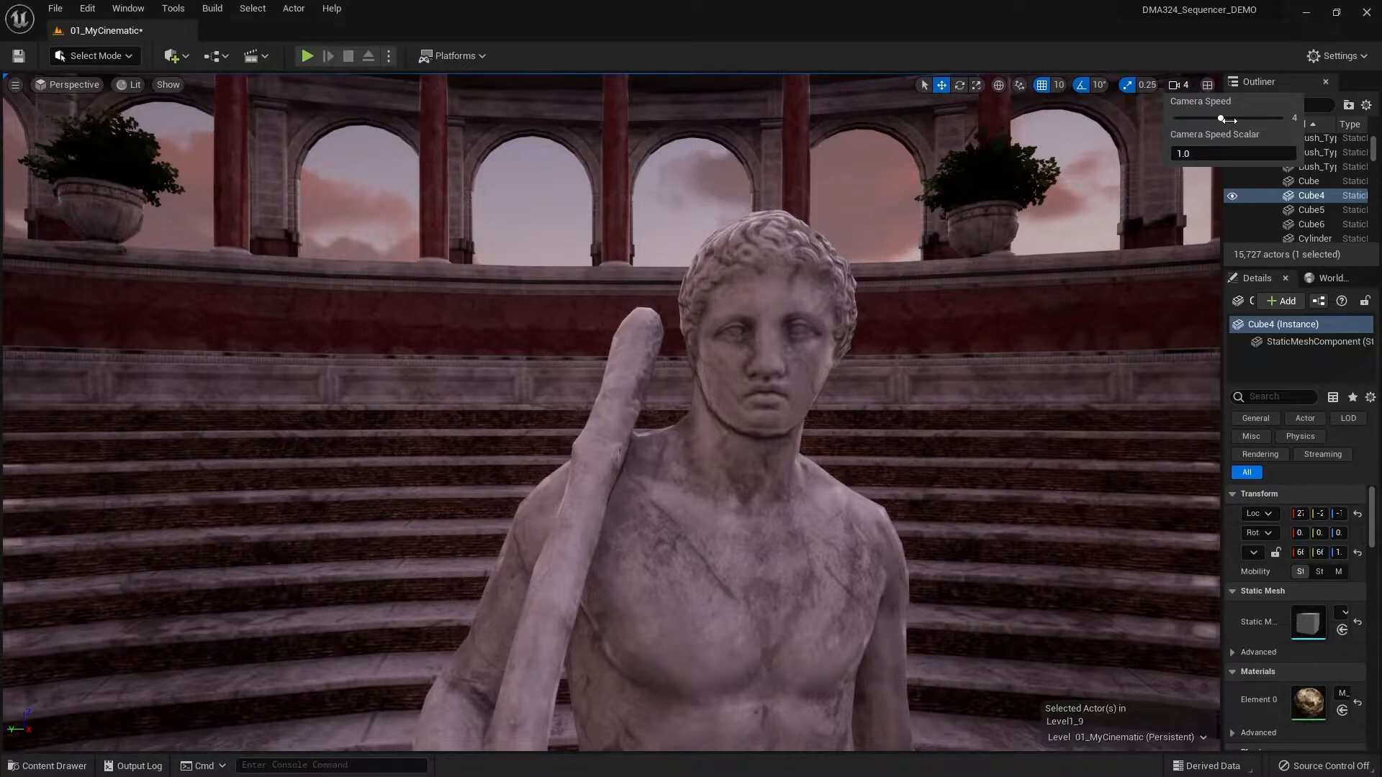
pyautogui.moveTo(1227, 120); pyautogui.dragTo(1213, 120)
pyautogui.moveTo(1213, 119); pyautogui.dragTo(1166, 120)
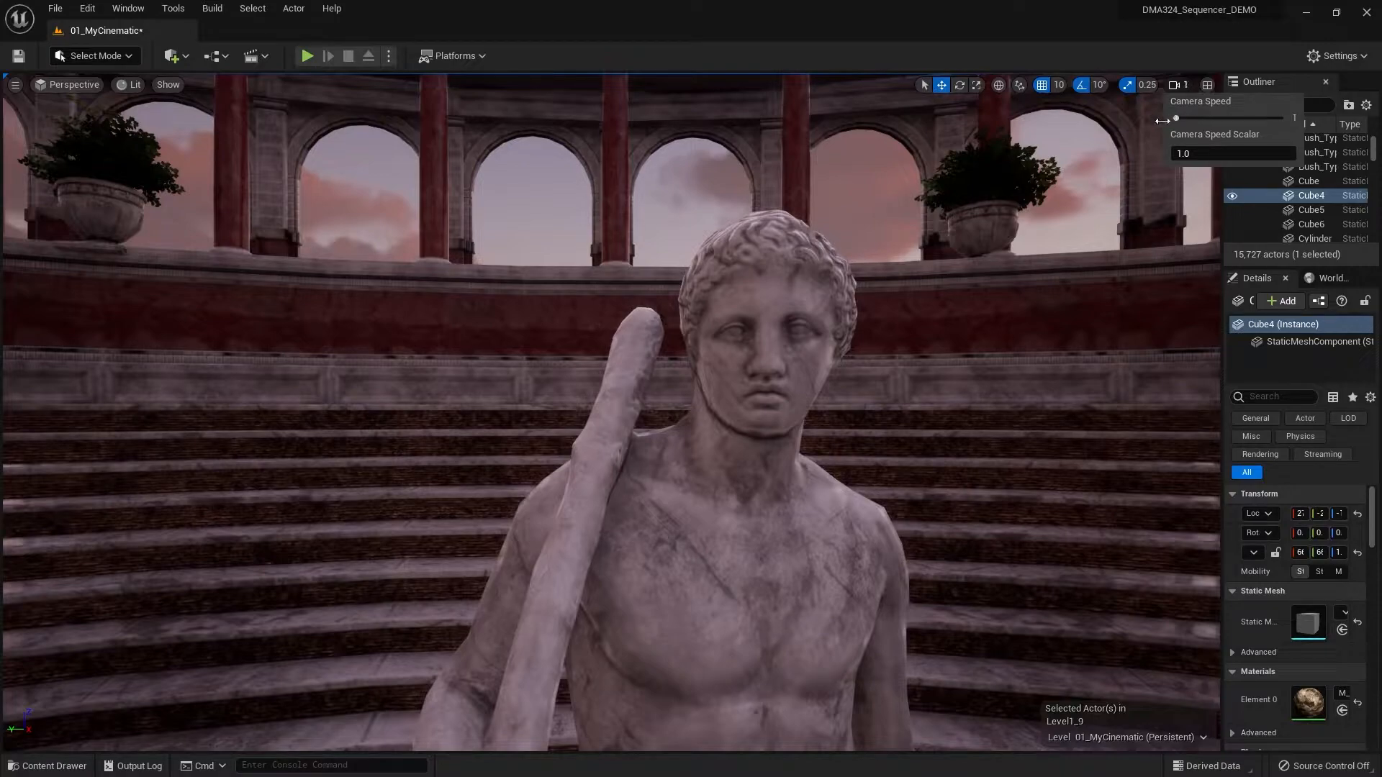
pyautogui.click(895, 10)
# - Move the camera slowly in on the statue's face and look at it from a lower angle
pyautogui.press('e')
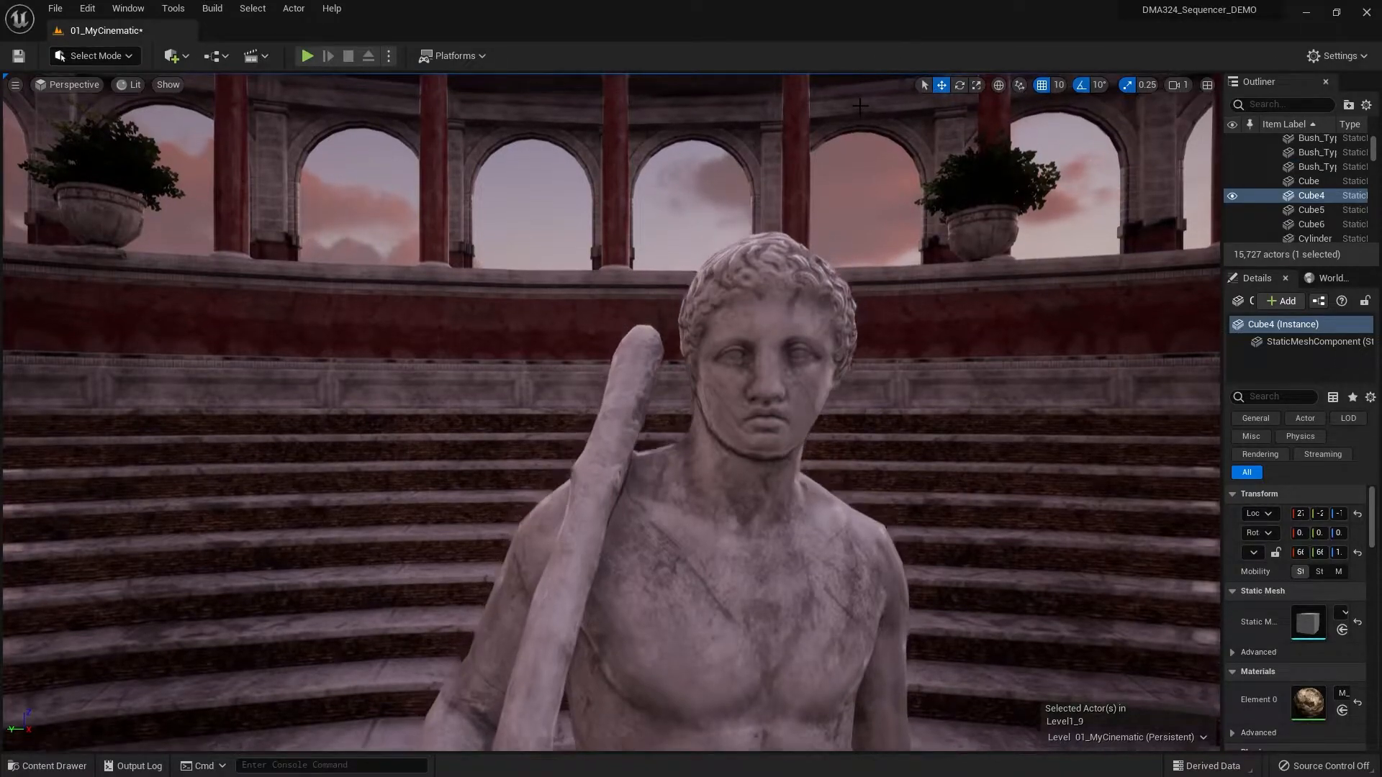
pyautogui.press('q')
pyautogui.press('w')
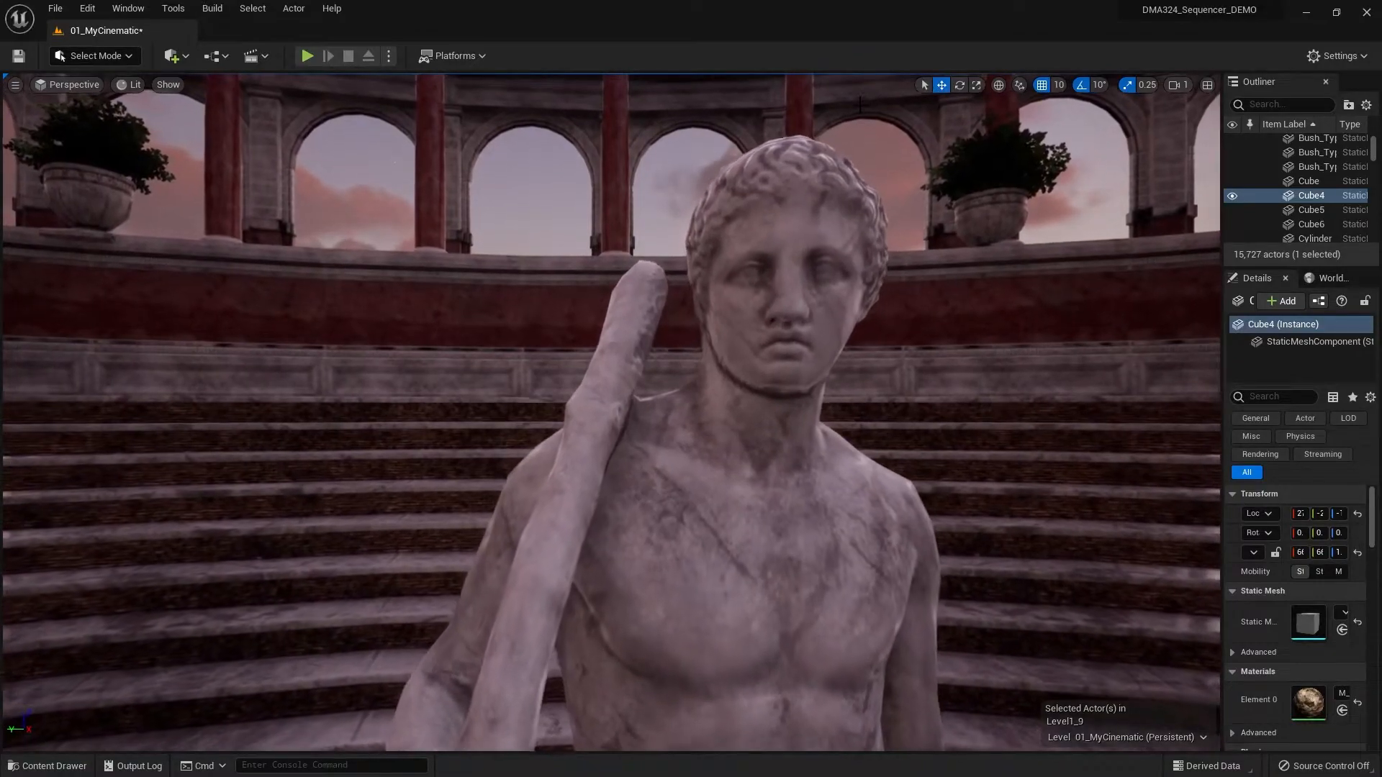
pyautogui.moveTo(860, 106); pyautogui.dragTo(861, 85, button='right')
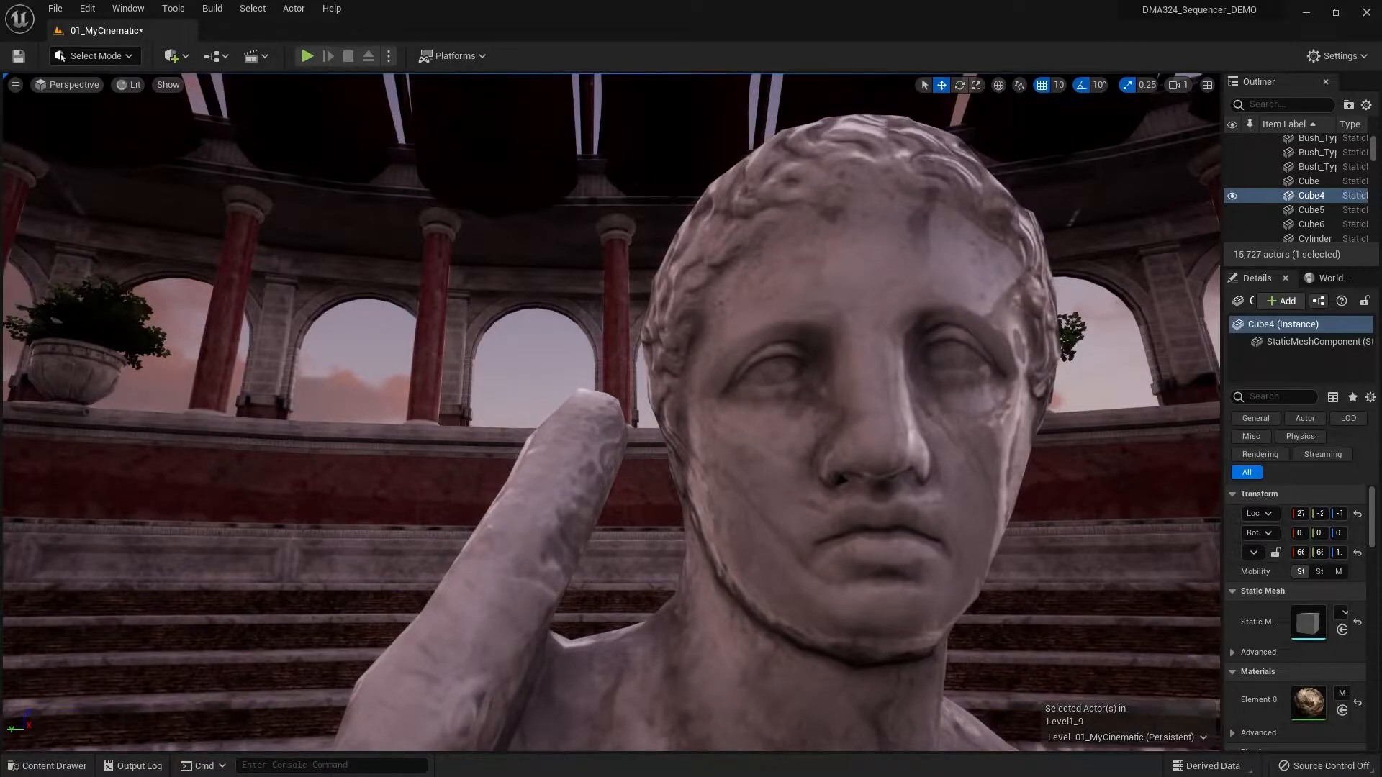
pyautogui.press('e')
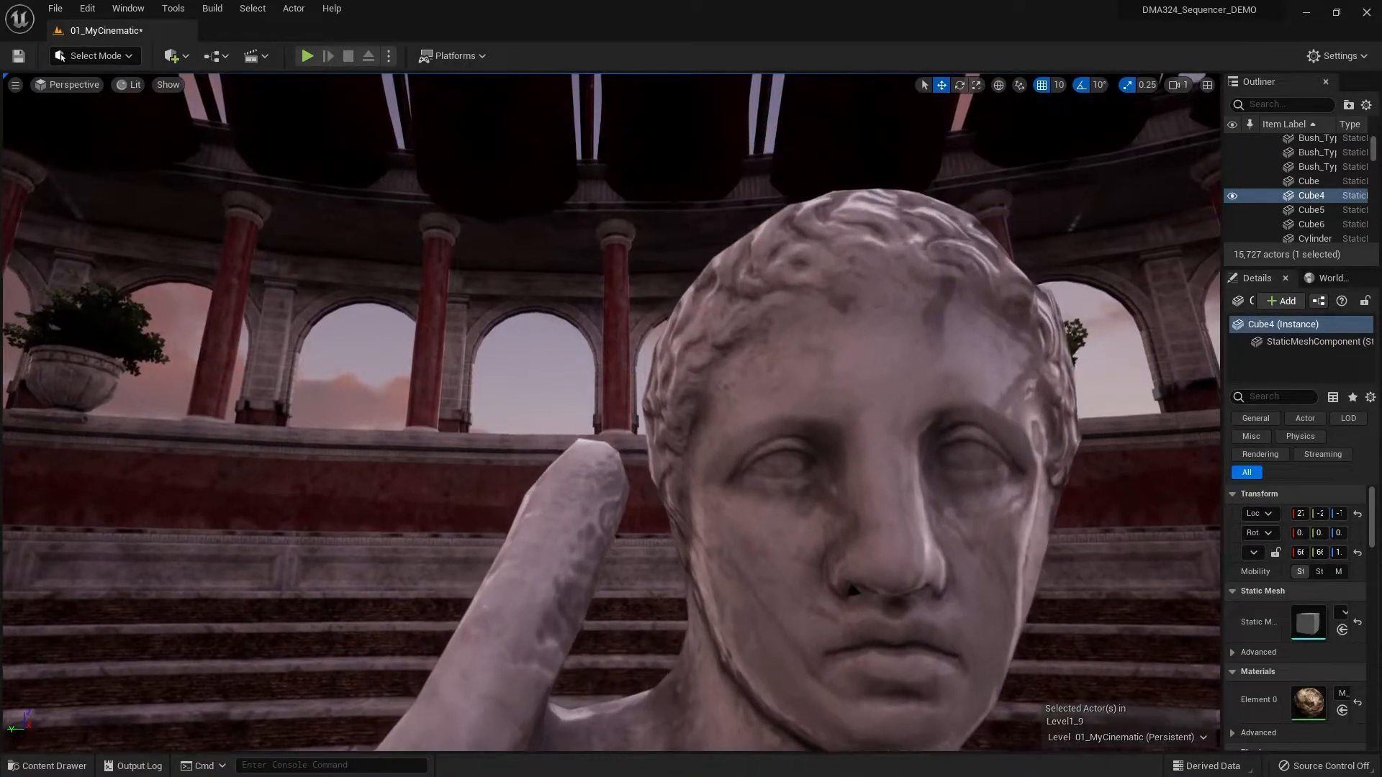
# - Lower the camera to view the statue's neck and chest, and raise it back to the face
pyautogui.press('q')
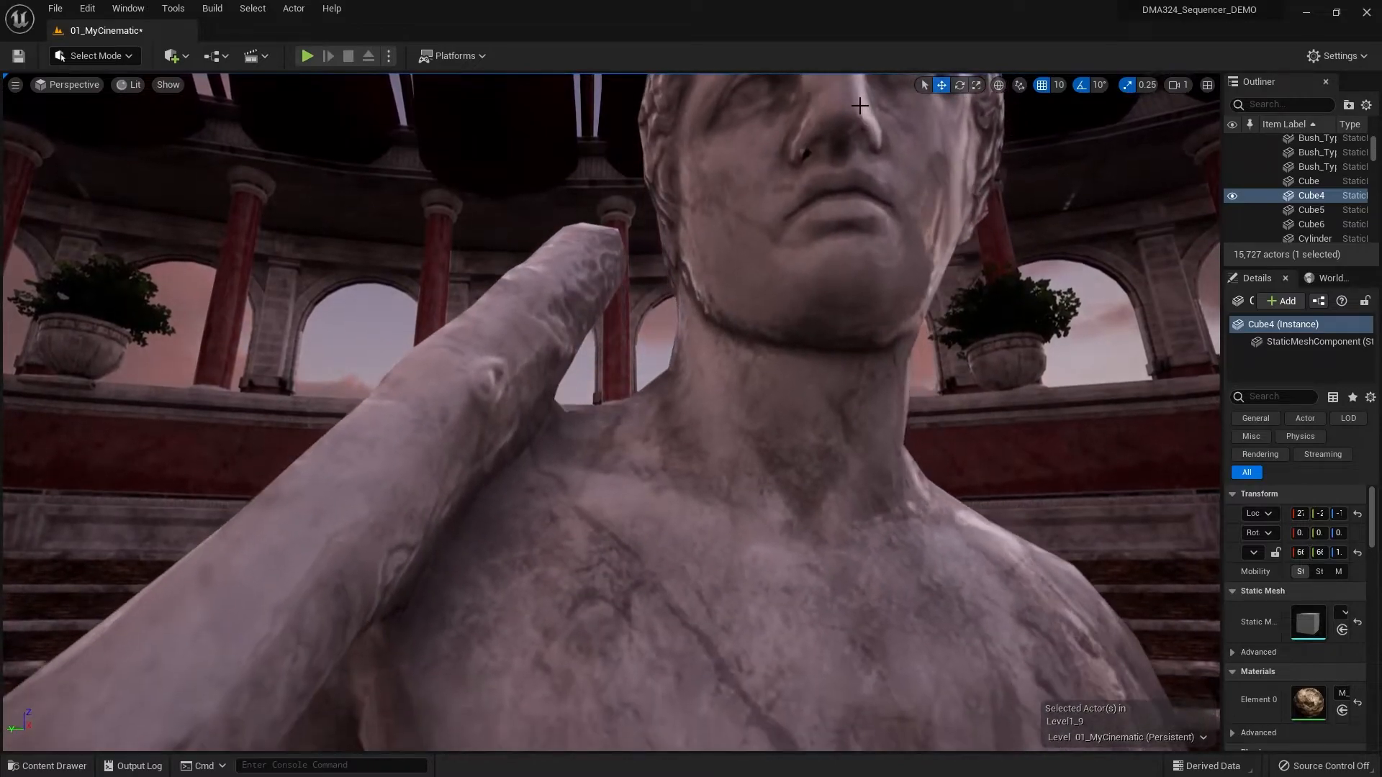
pyautogui.press('e')
pyautogui.moveTo(860, 106); pyautogui.dragTo(860, 69, button='middle')
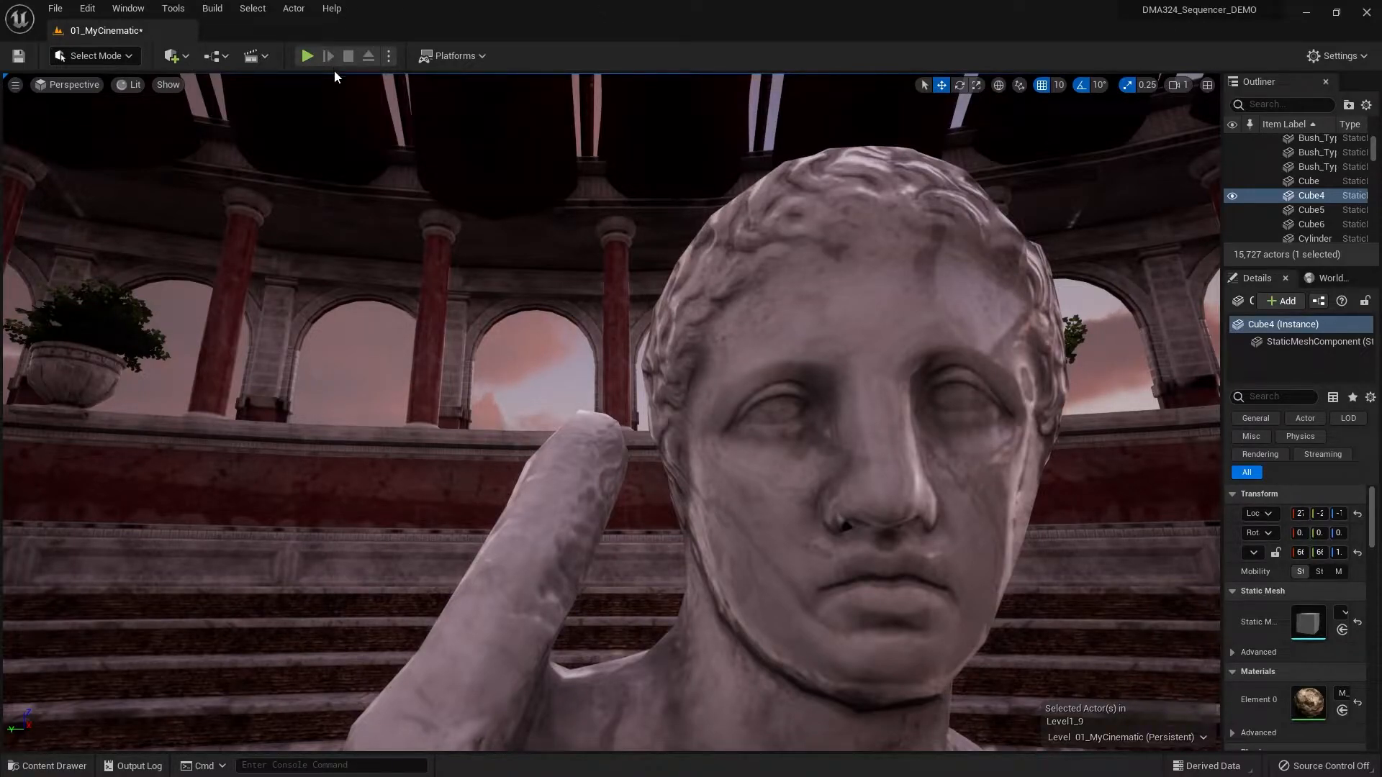
# - Create a new folder named Sequences inside the _Cinematic content folder
pyautogui.click(45, 766)
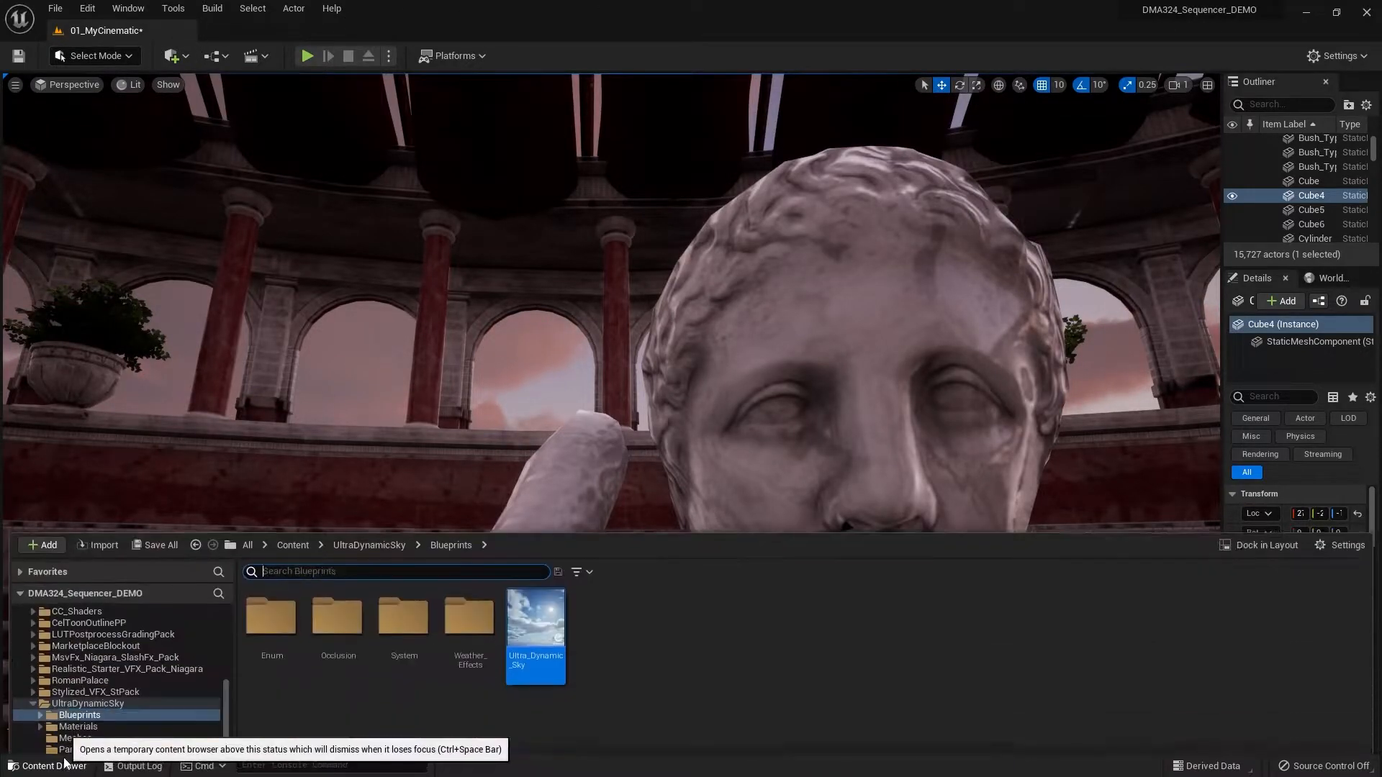
pyautogui.scroll(10, 94, 666)
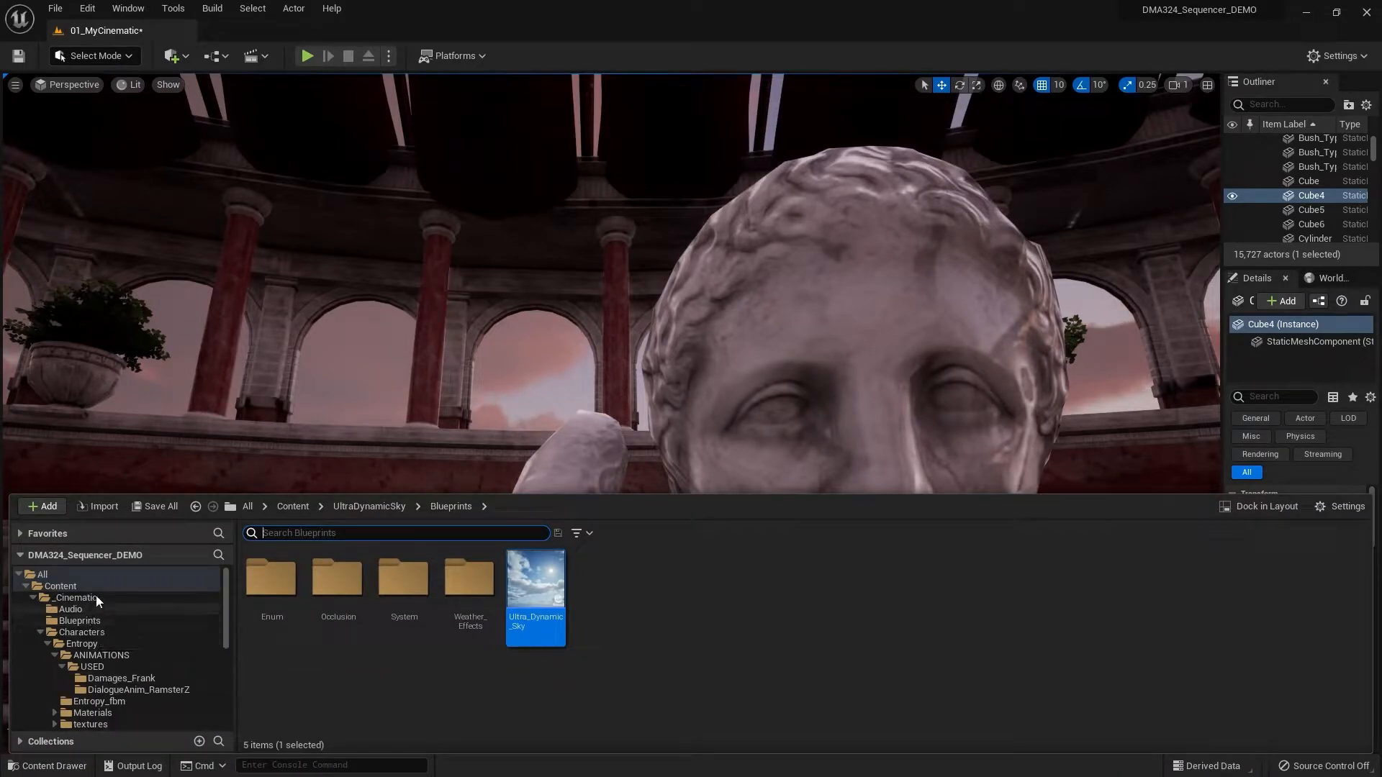
pyautogui.click(97, 596)
pyautogui.click(41, 632)
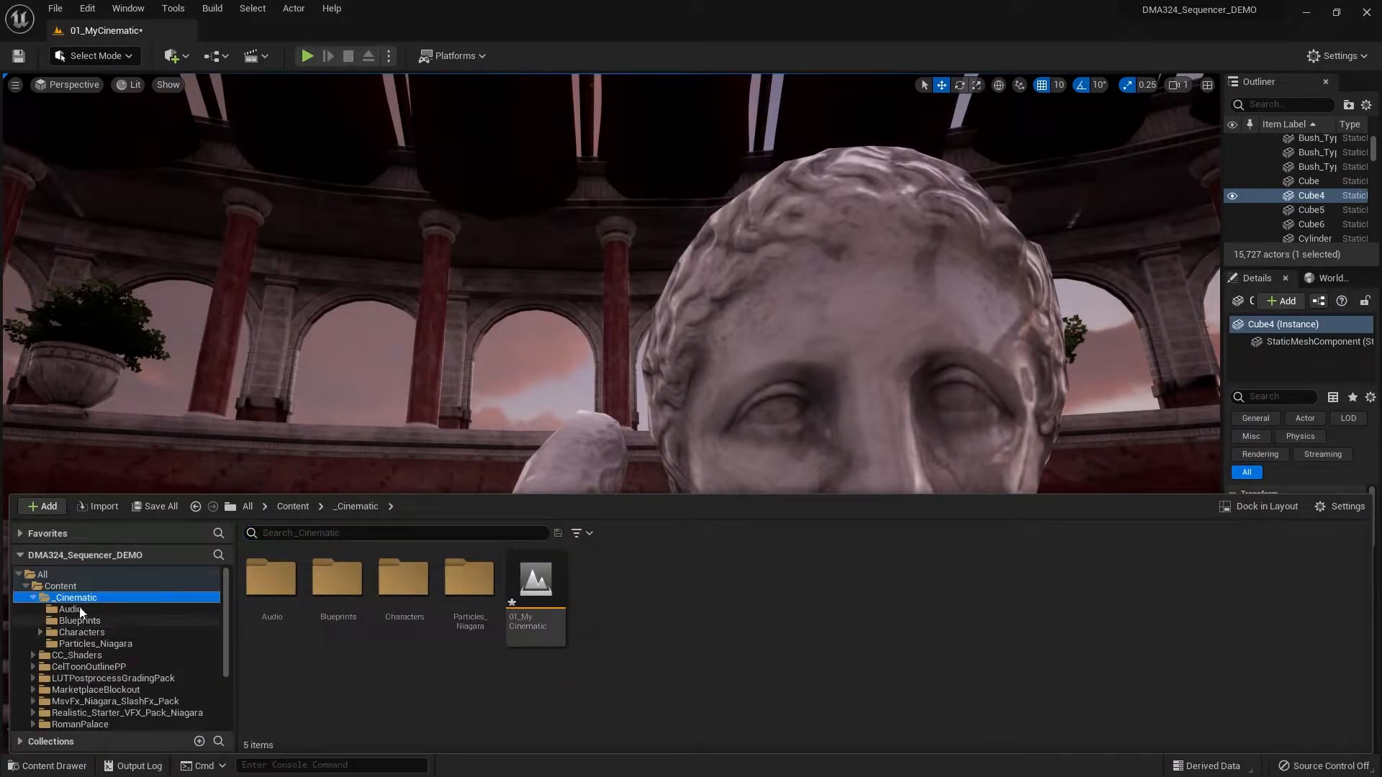
pyautogui.rightClick(141, 599)
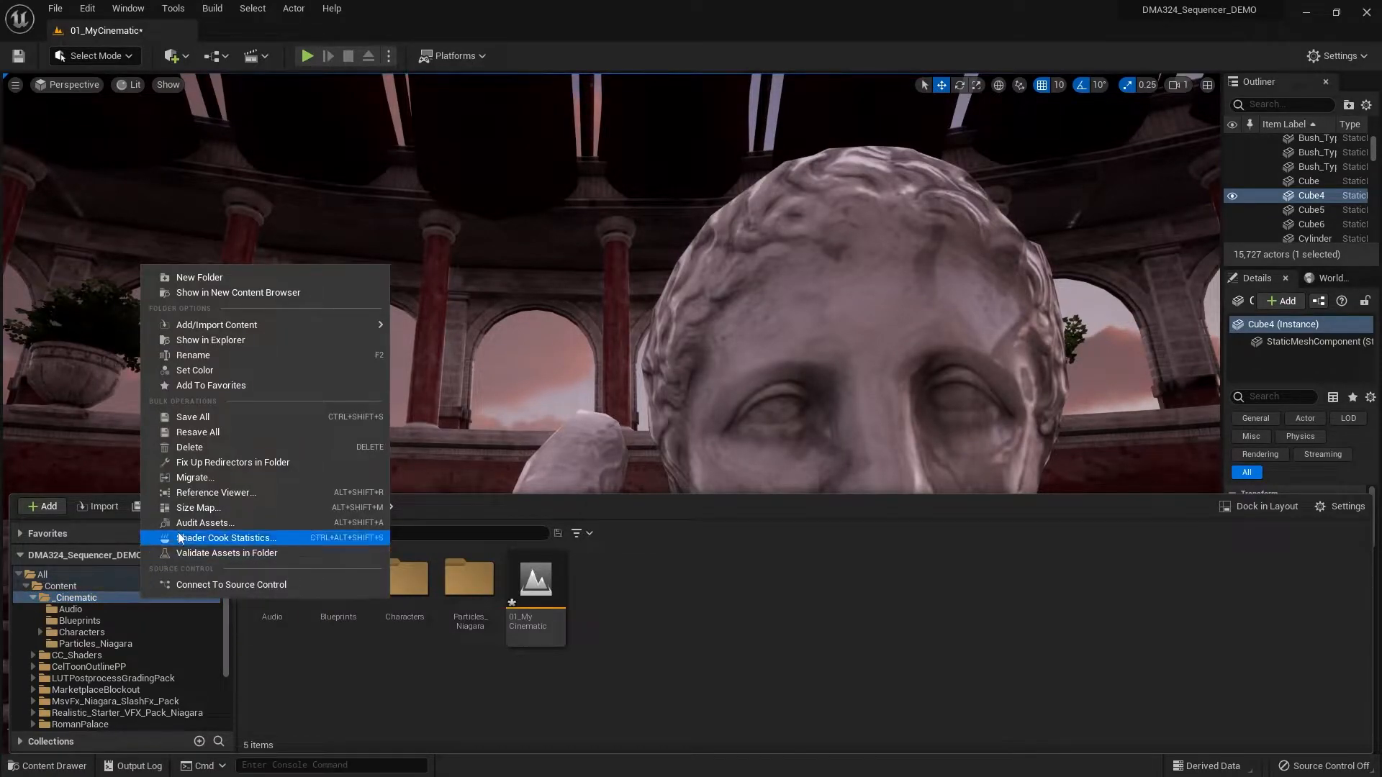
pyautogui.click(234, 278)
pyautogui.write('Sequences')
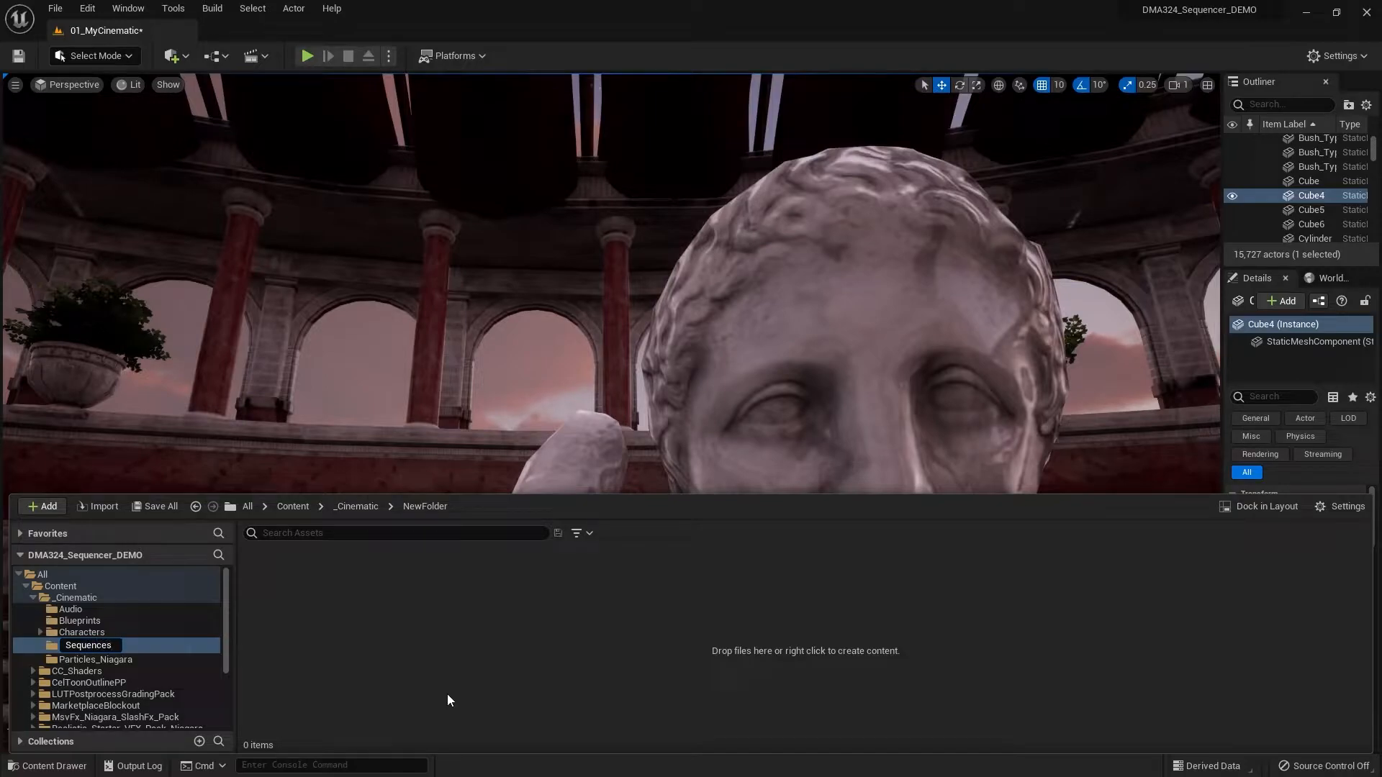
pyautogui.press('Return')
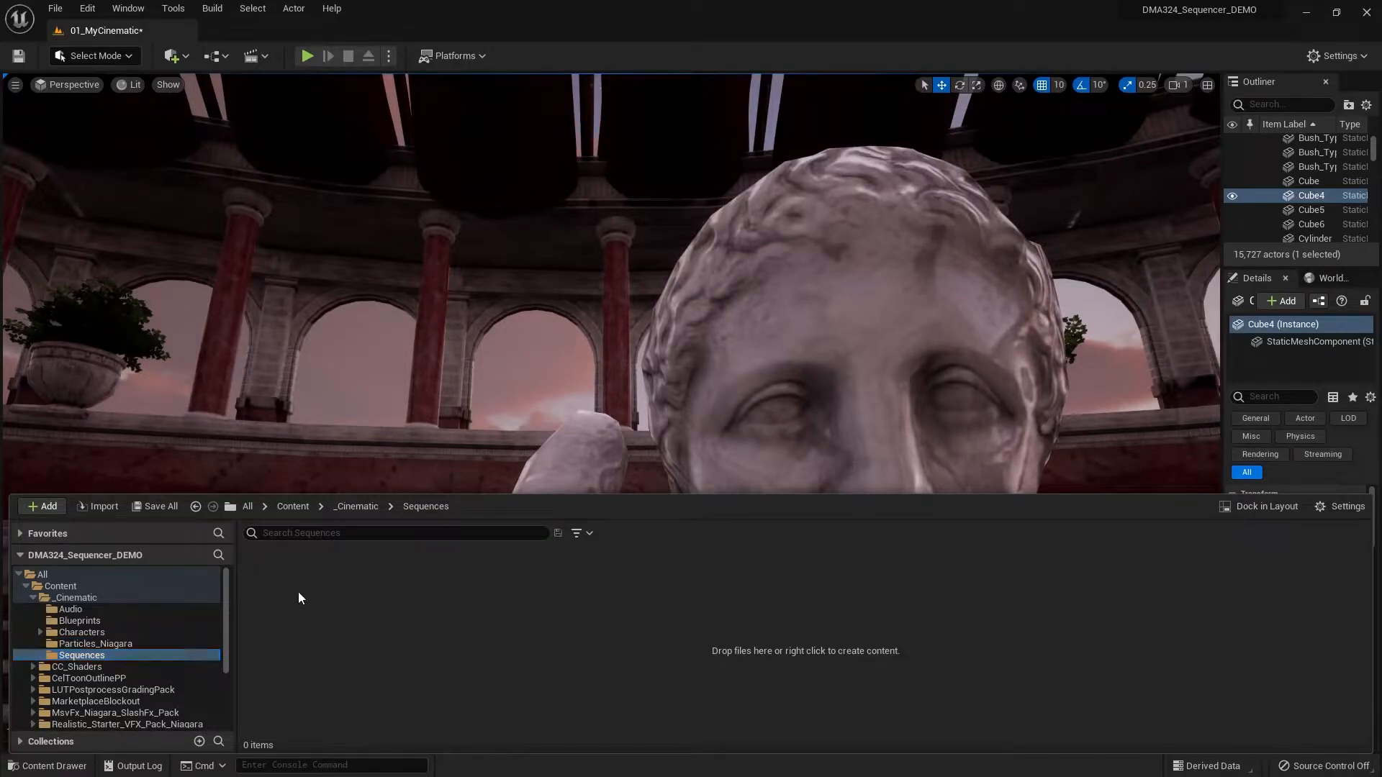
# - Create a Level Sequence asset named ls_MasterSequence in the Sequences folder
pyautogui.rightClick(298, 591)
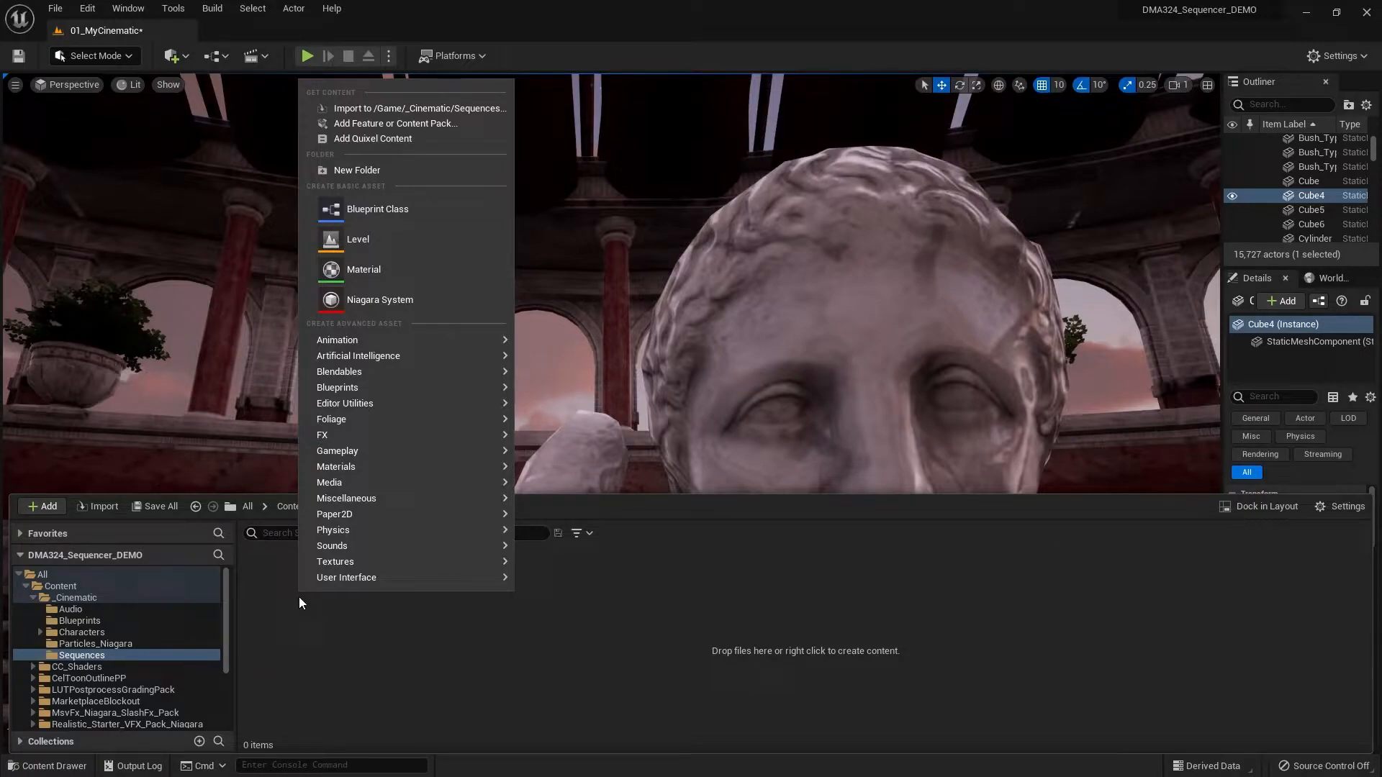
pyautogui.moveTo(402, 339)
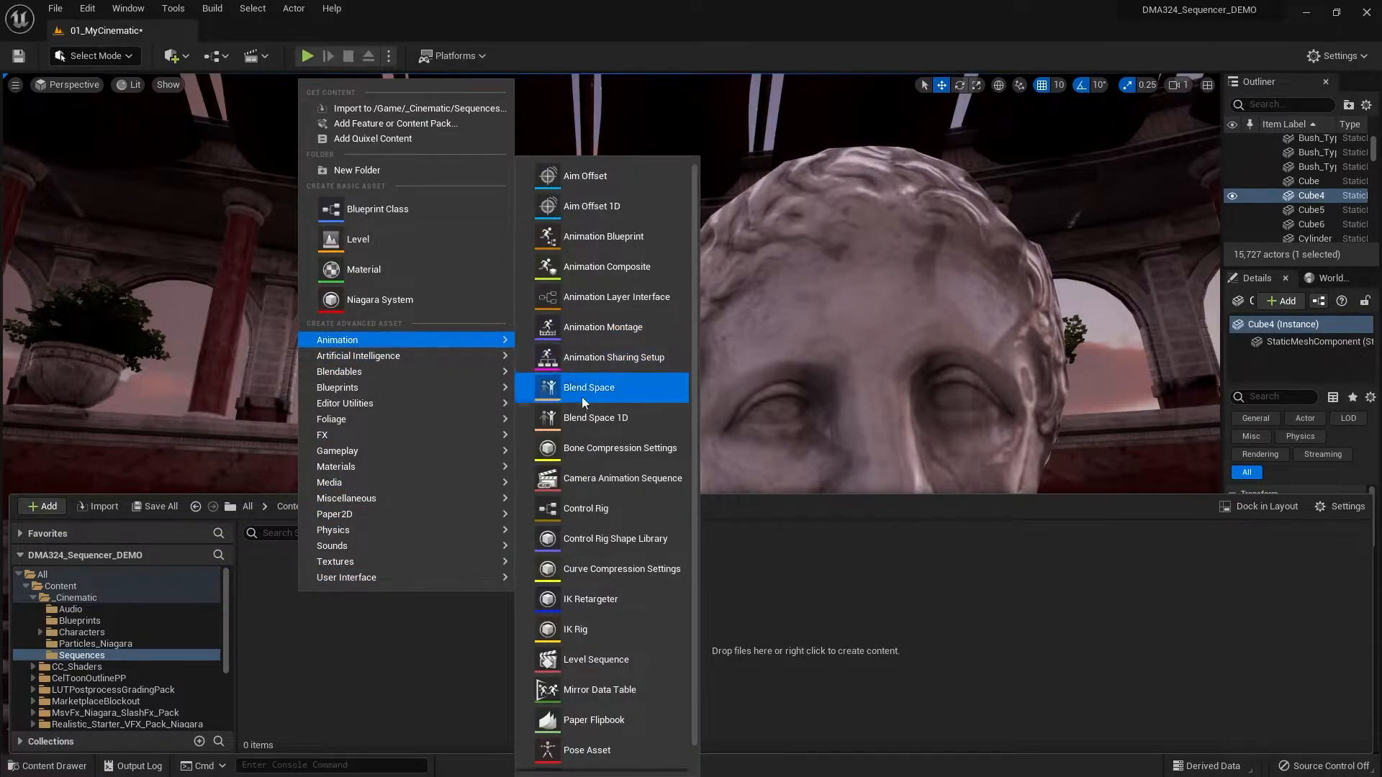
pyautogui.click(607, 662)
pyautogui.write('lws')
pyautogui.press('BackSpace')
pyautogui.press('BackSpace')
pyautogui.press('BackSpace')
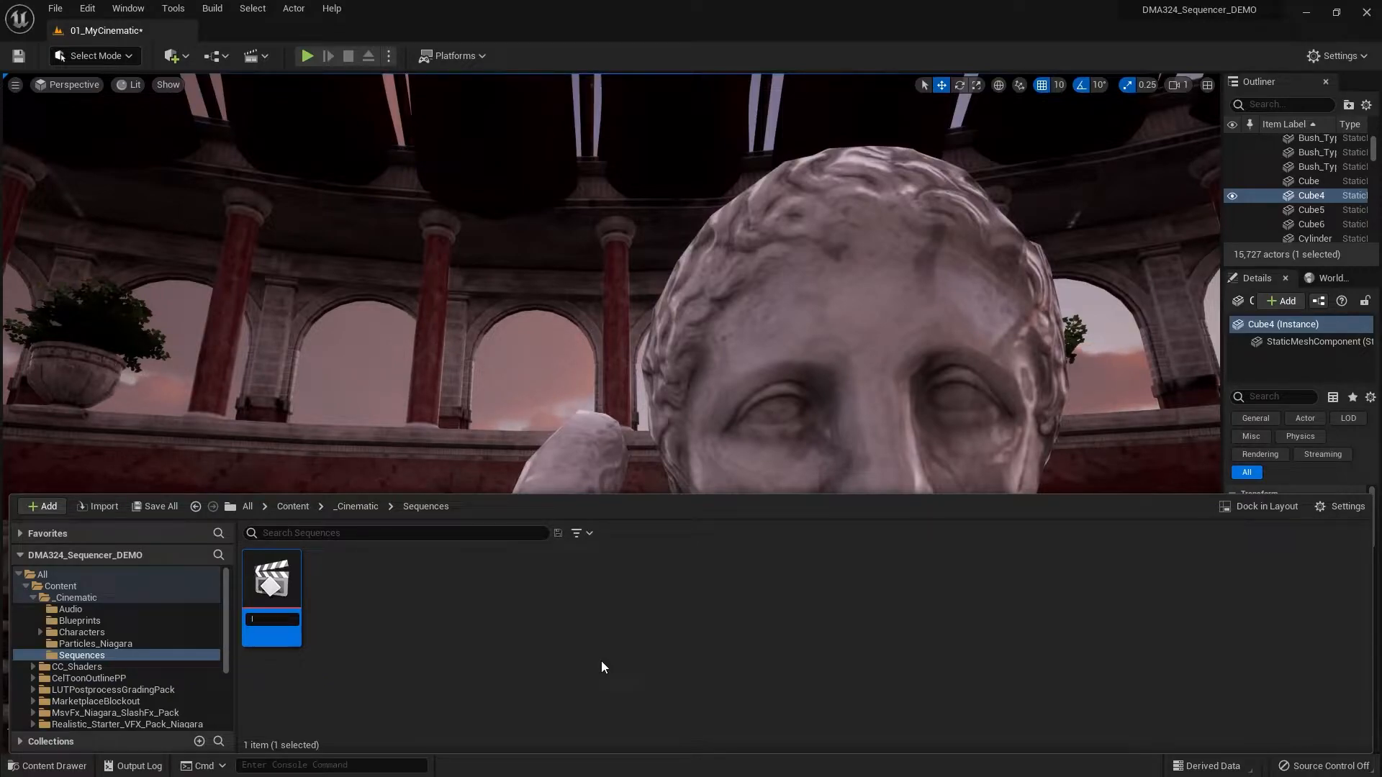
pyautogui.write('ls_MasterSeq')
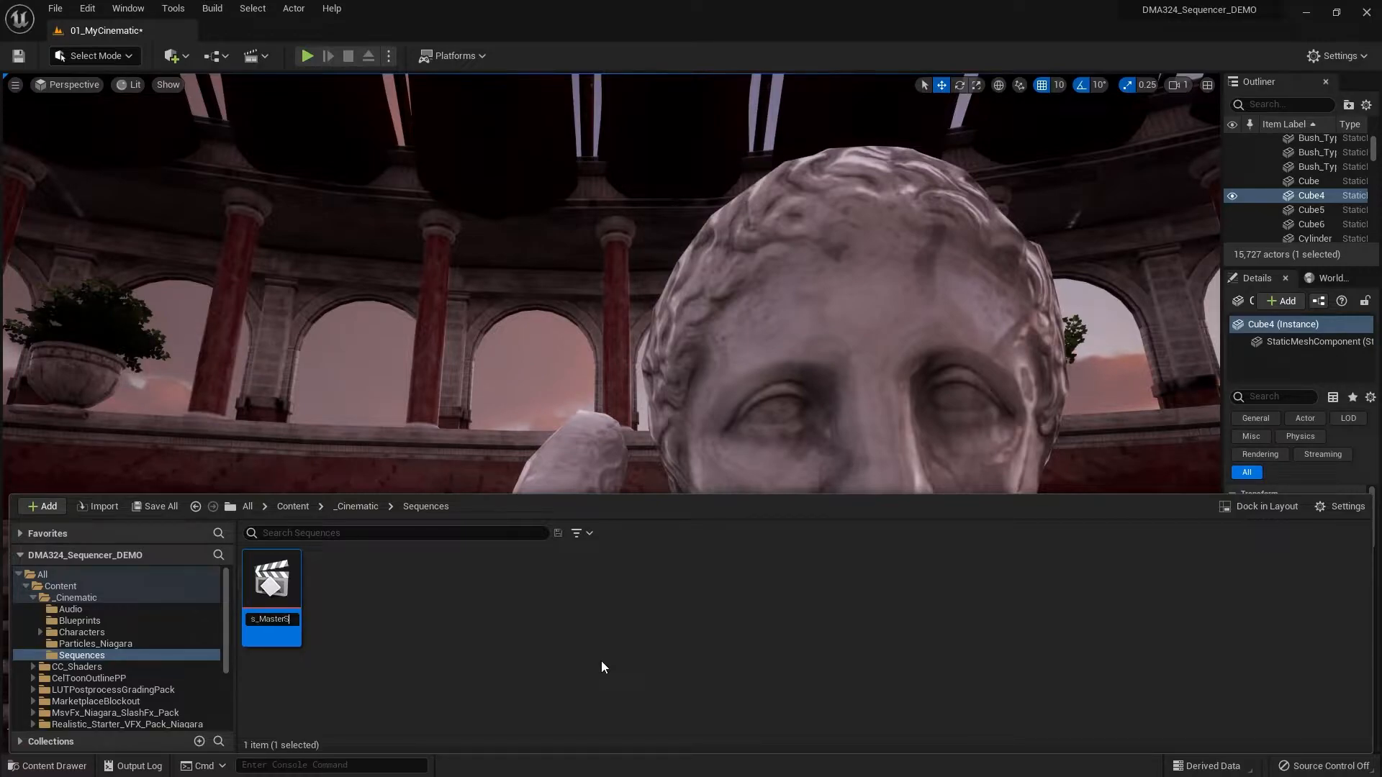
pyautogui.write('uence')
pyautogui.press('Return')
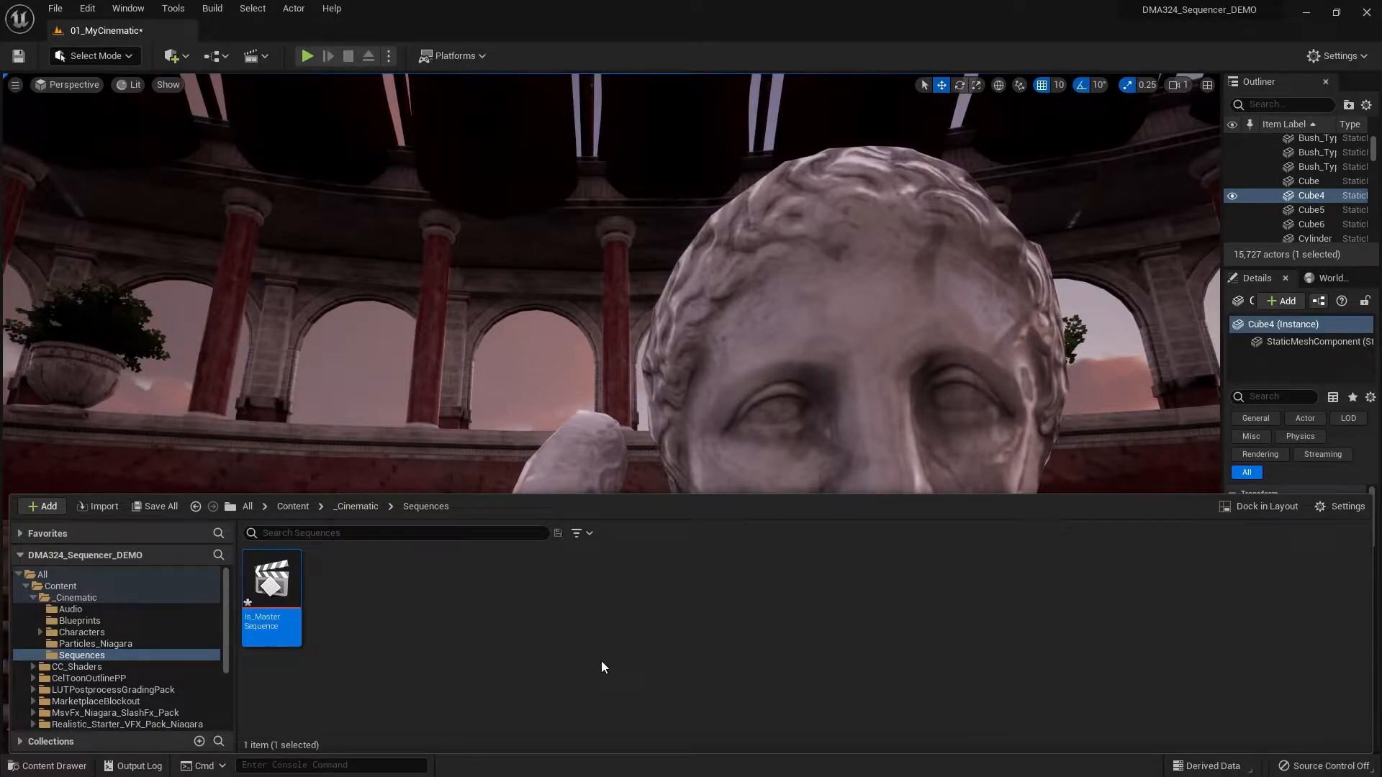
# - Open ls_MasterSequence in Sequencer and add a Shot track and an Audio track to it
pyautogui.doubleClick(279, 601)
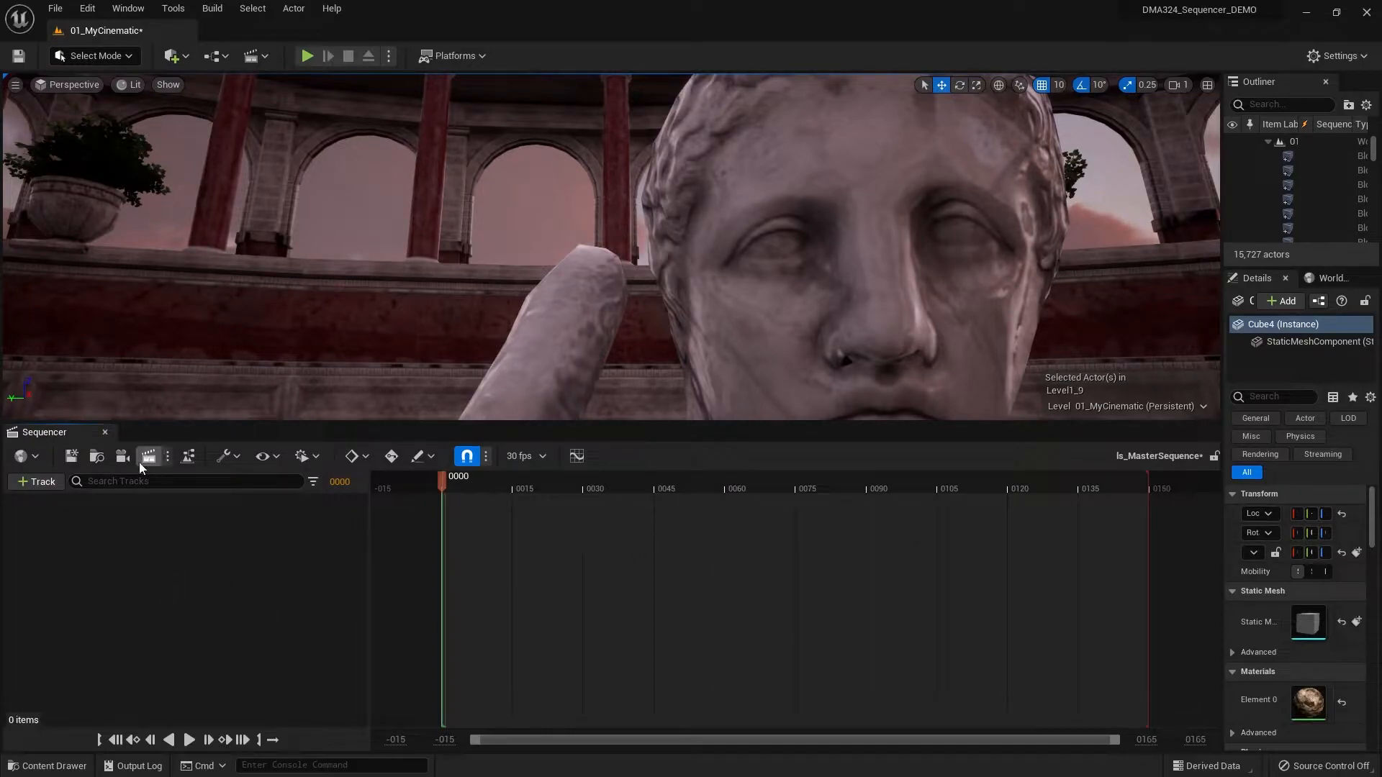
pyautogui.click(41, 483)
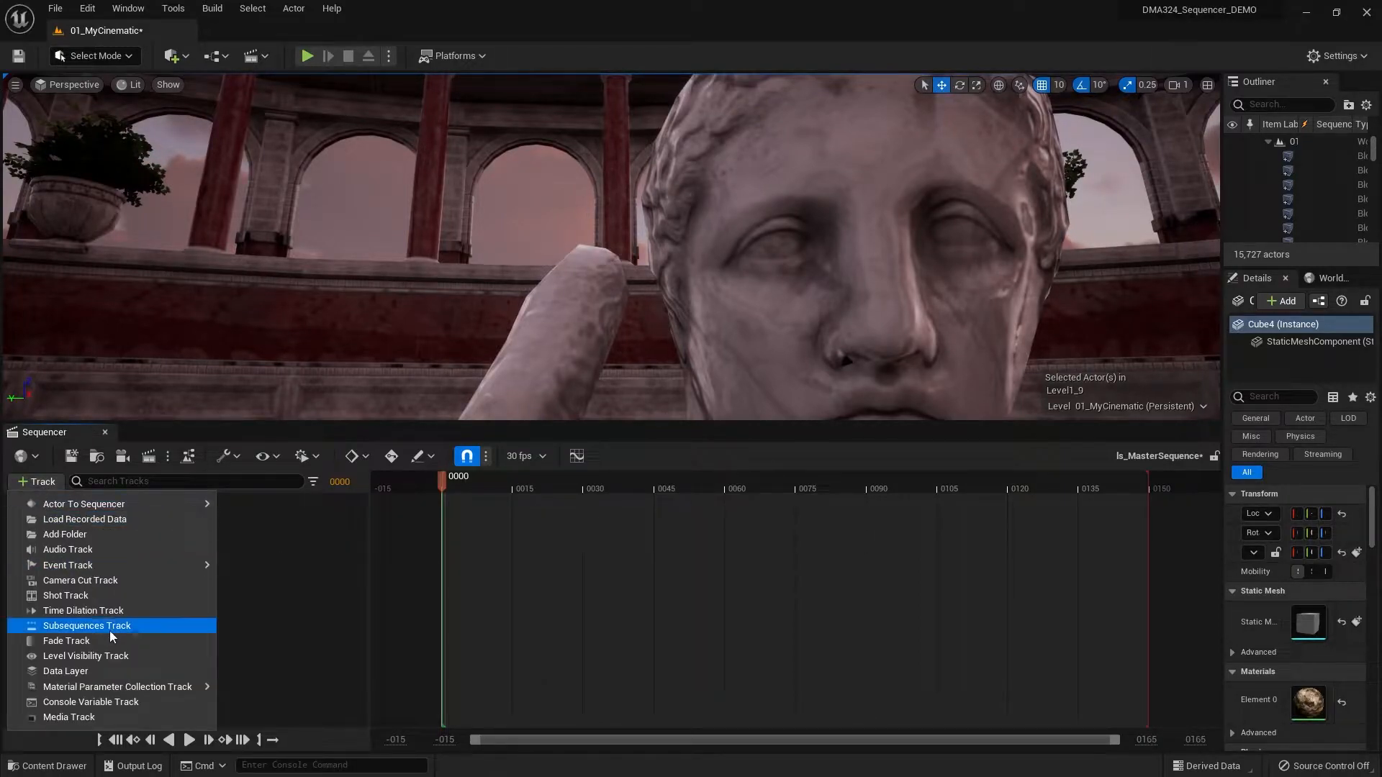
pyautogui.click(101, 606)
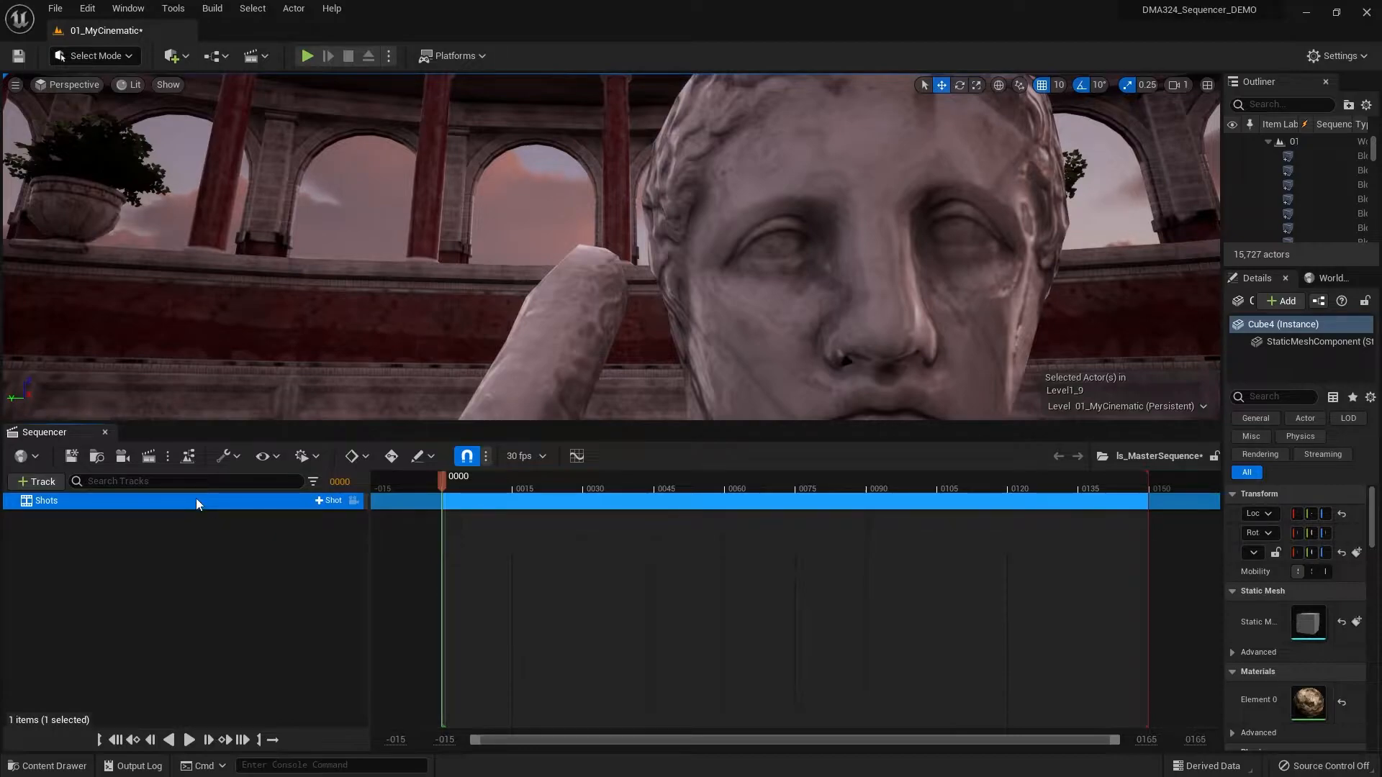
pyautogui.click(36, 481)
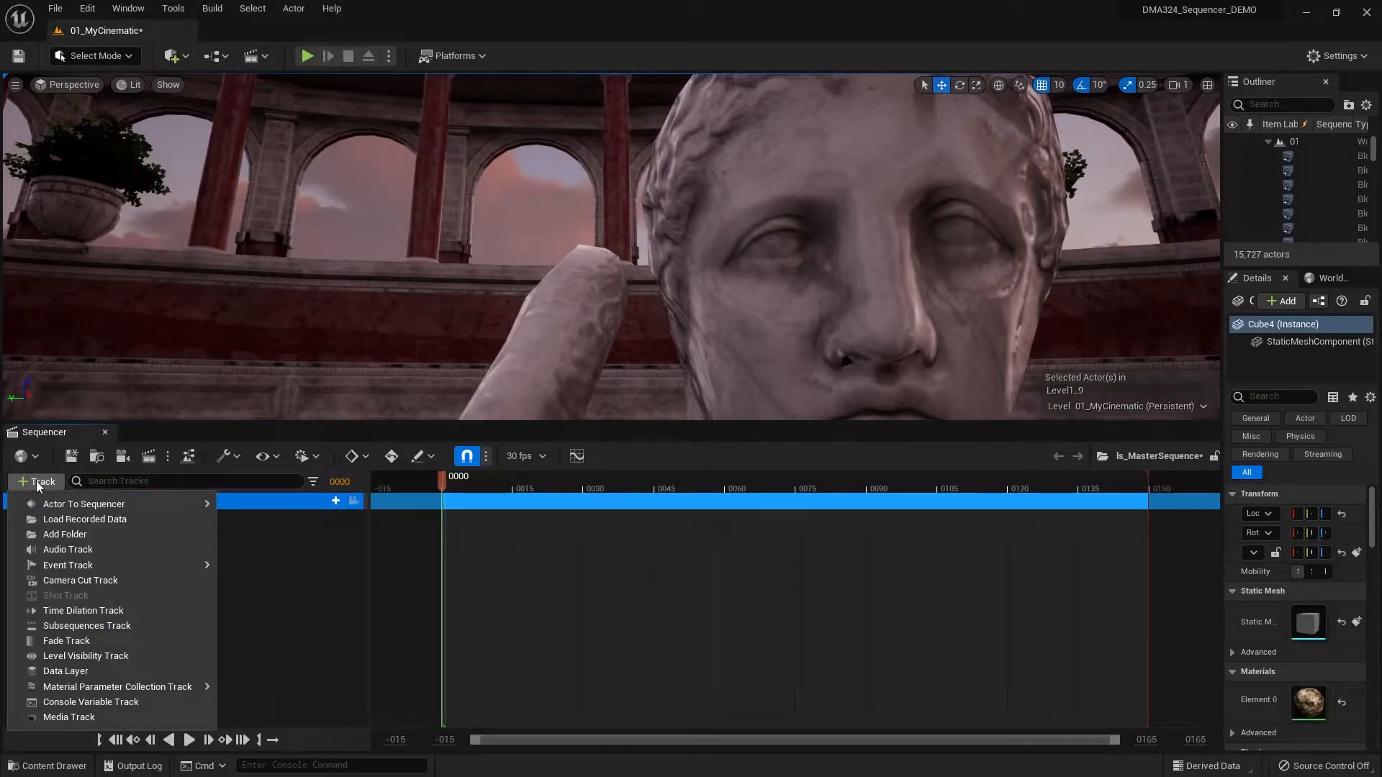
pyautogui.click(68, 550)
pyautogui.click(205, 646)
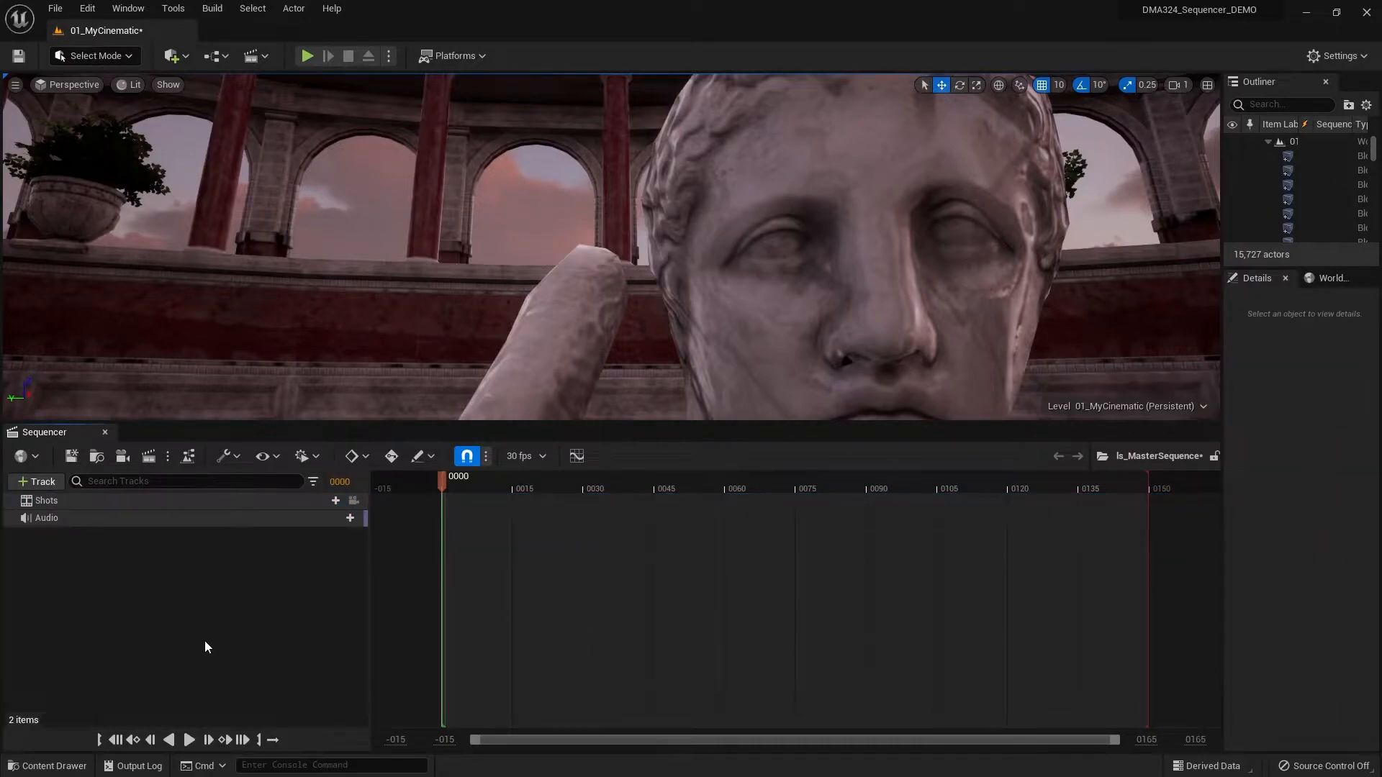
# - Preview the Narration sound wave in the _Cinematic project's Audio folder
pyautogui.click(65, 769)
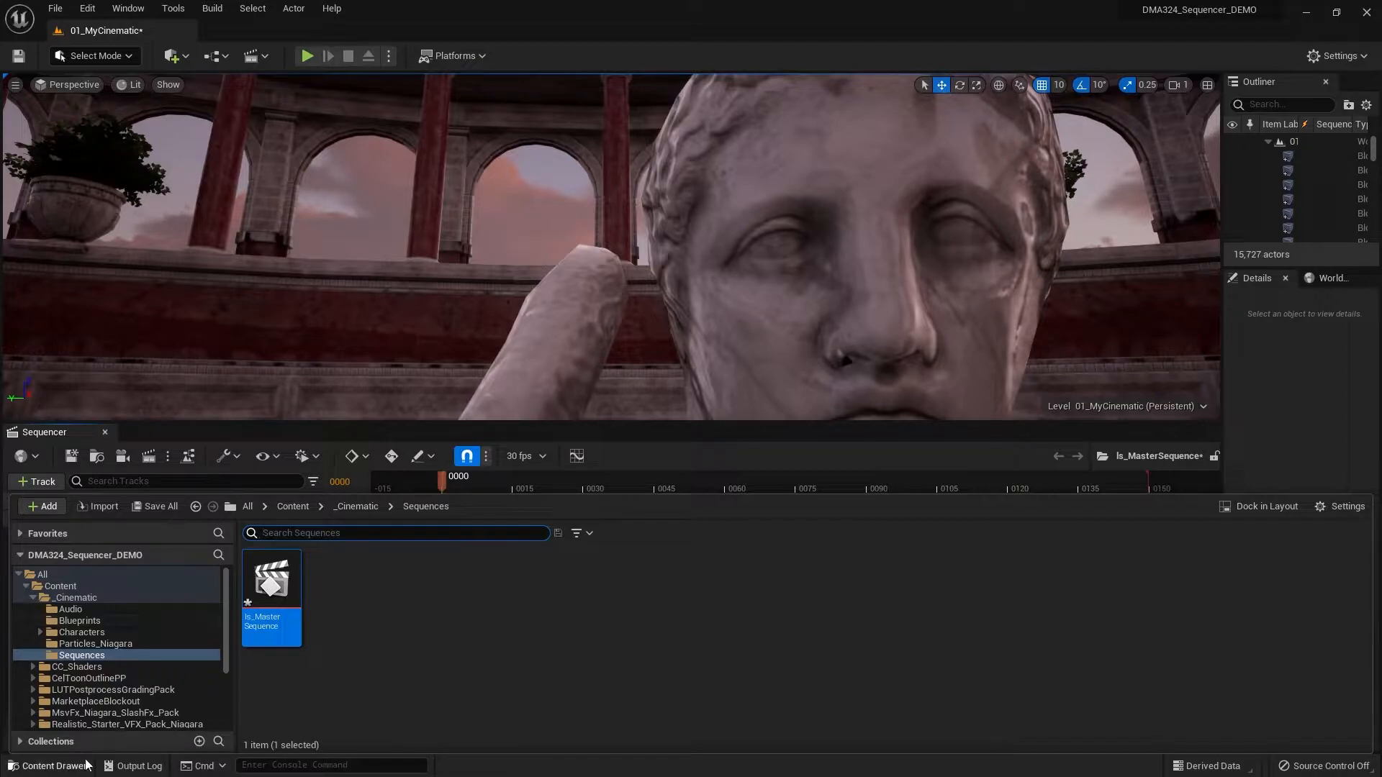
pyautogui.click(70, 609)
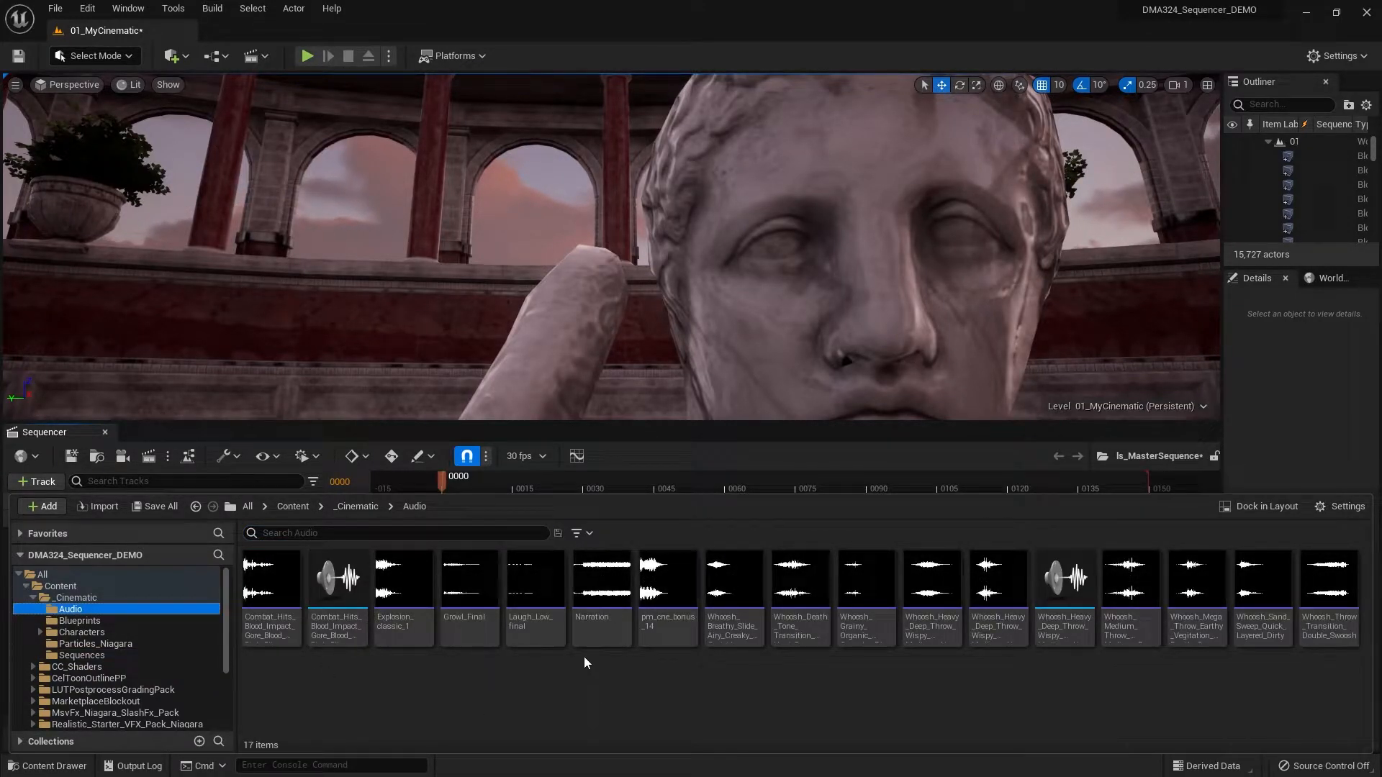
pyautogui.moveTo(592, 578)
pyautogui.click(597, 581)
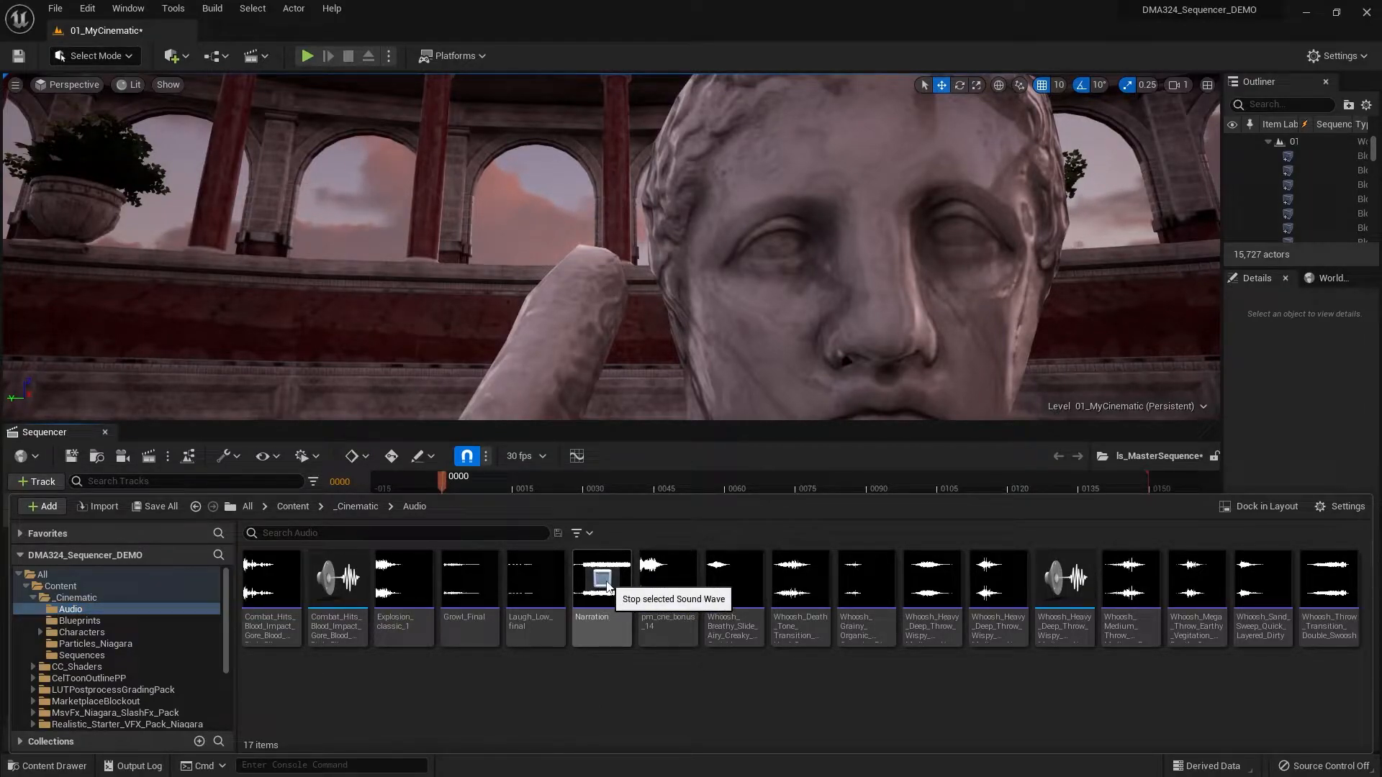
pyautogui.click(606, 585)
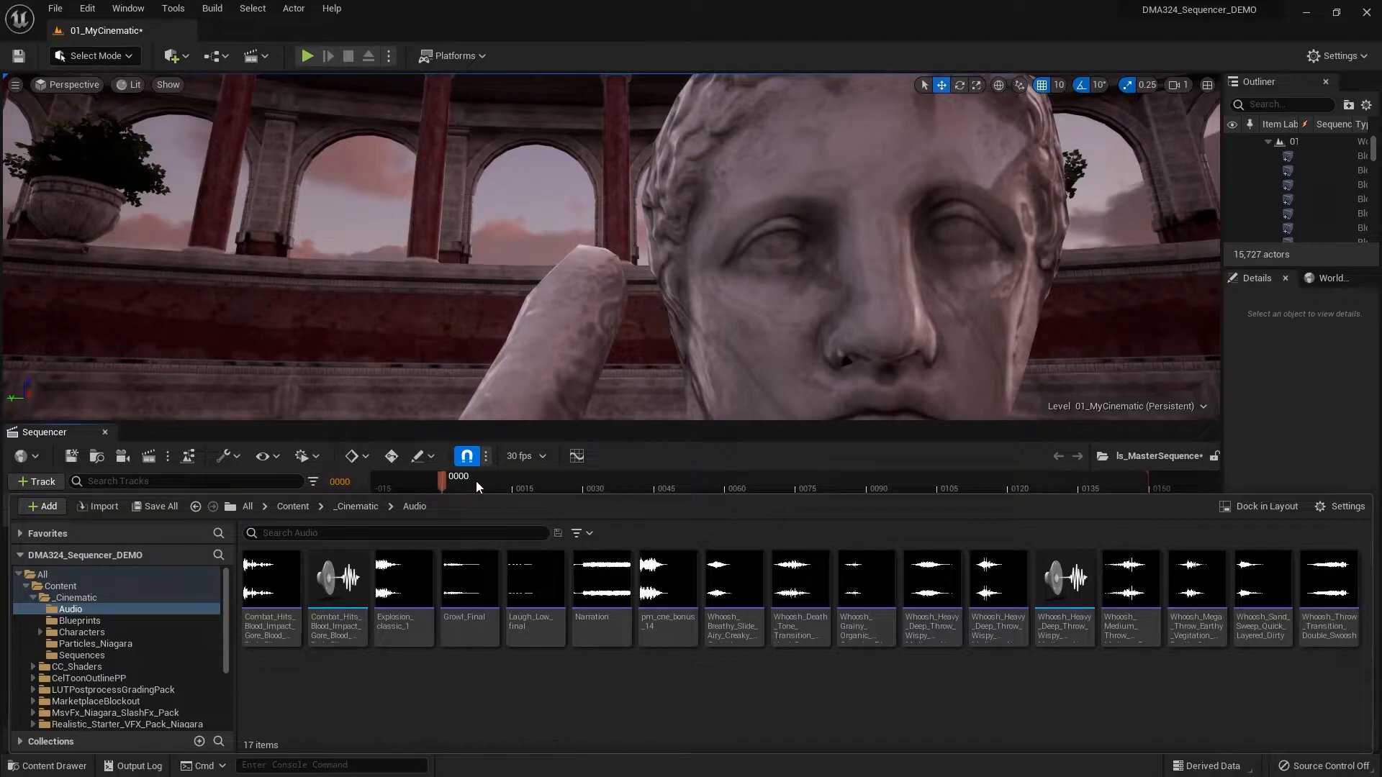
pyautogui.click(611, 634)
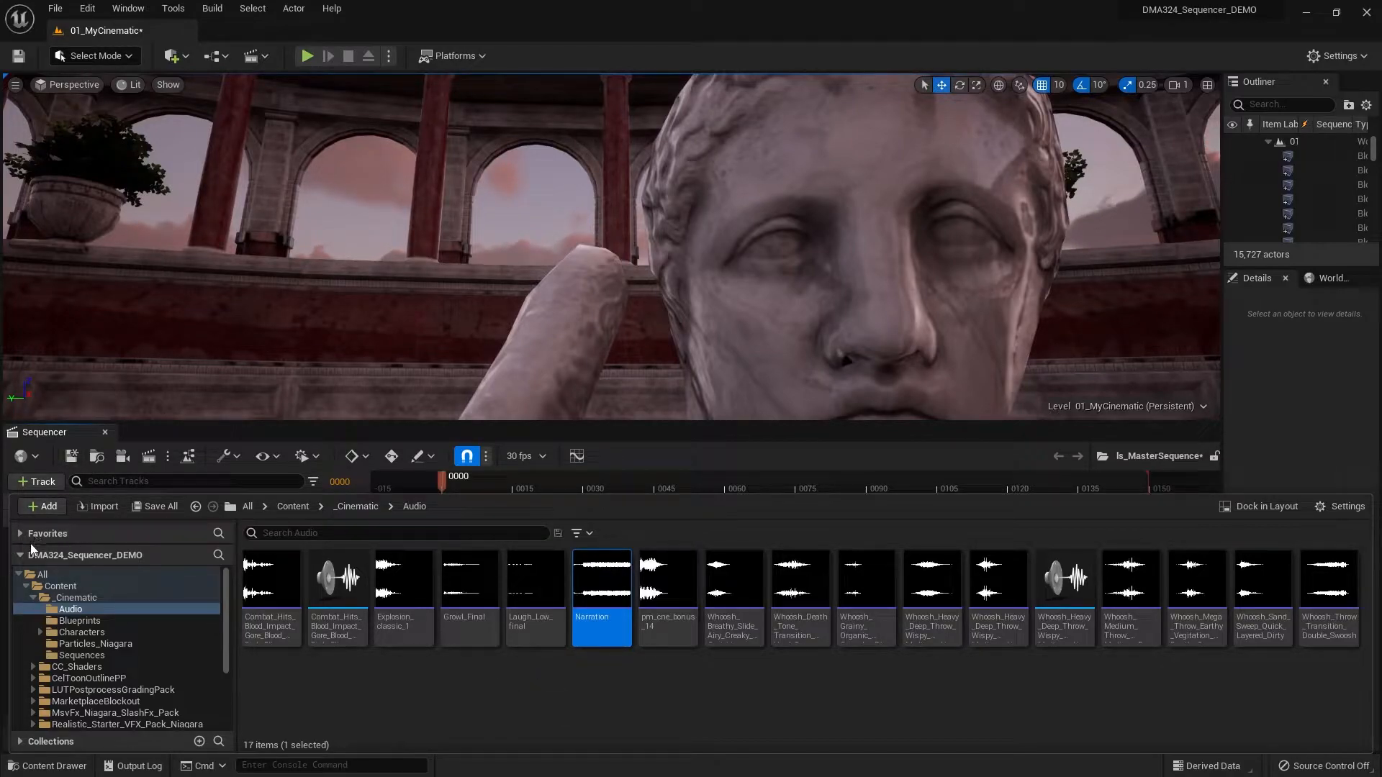
pyautogui.click(61, 768)
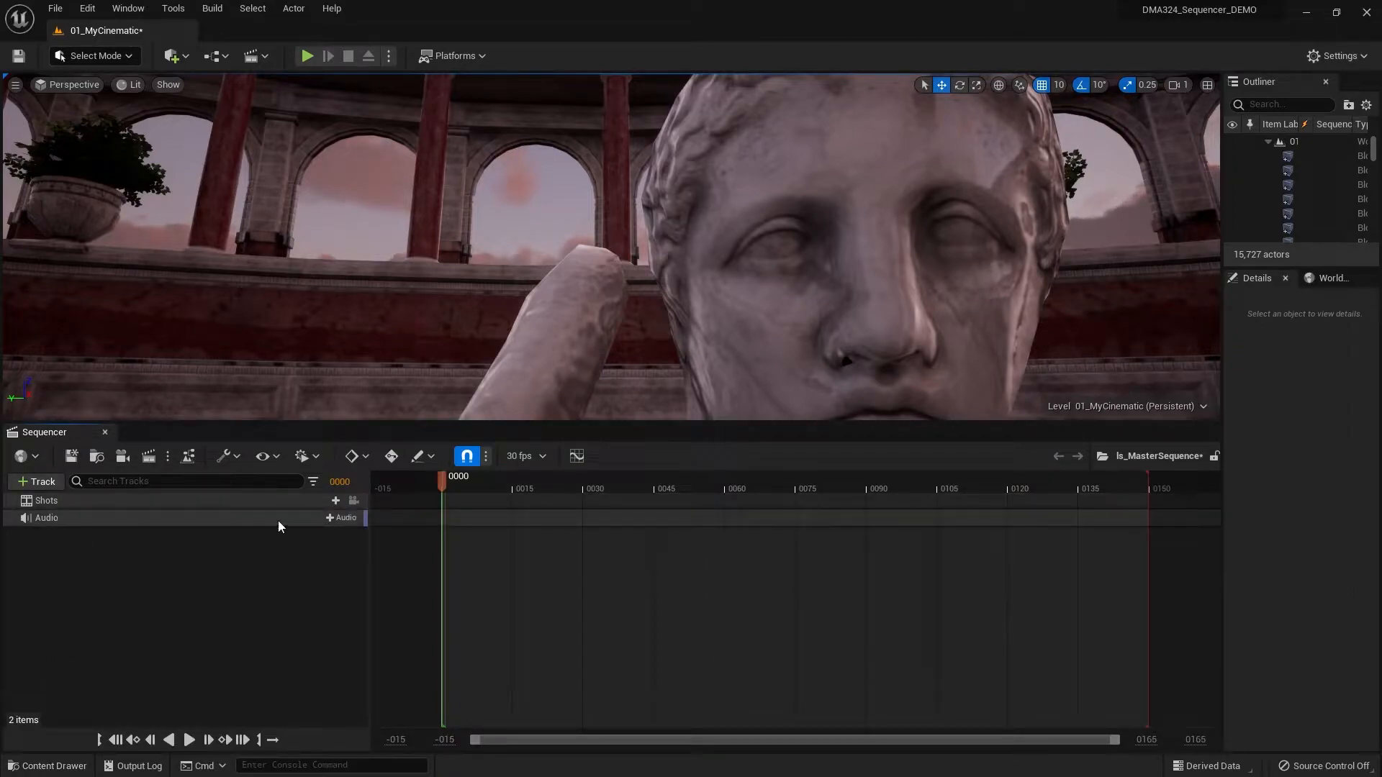
# - Add the Narration sound wave to the master sequence's Audio track
pyautogui.click(341, 518)
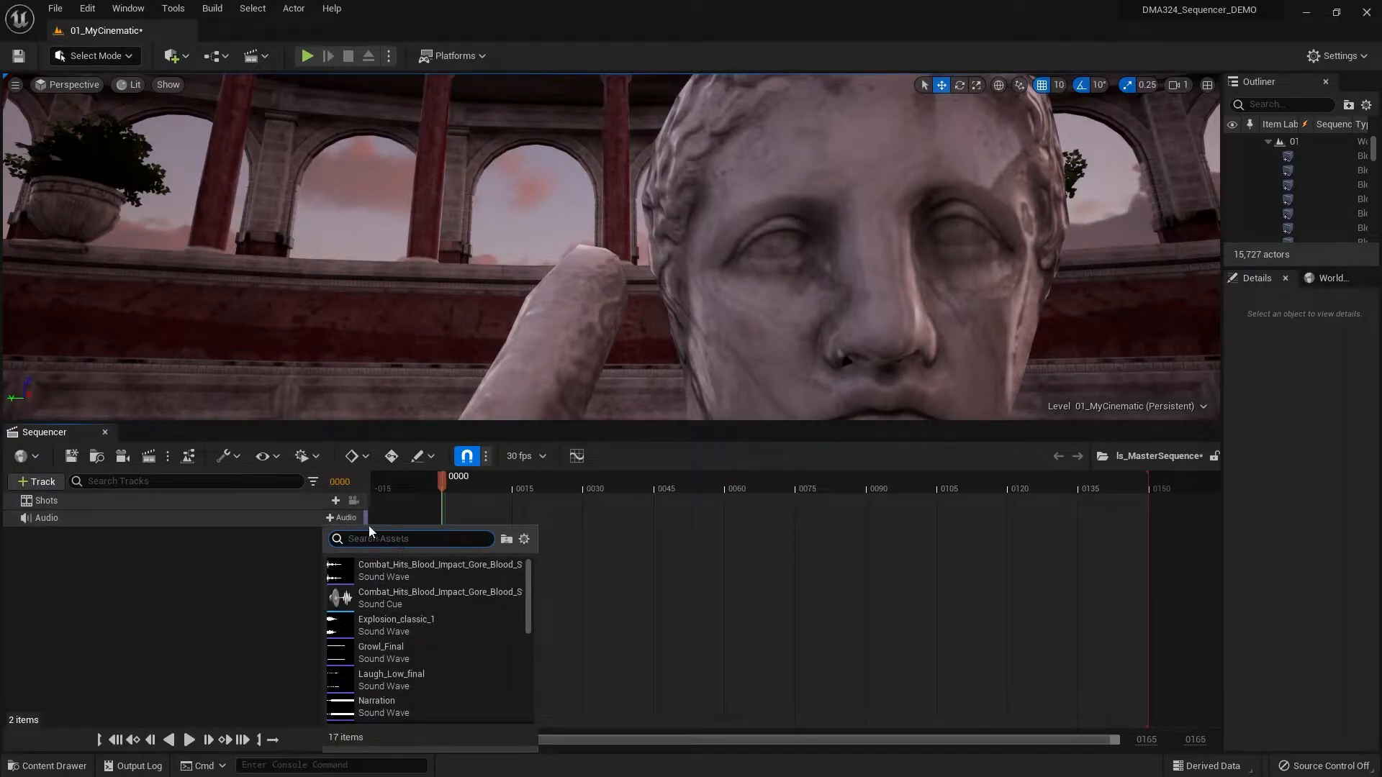
pyautogui.write('narra')
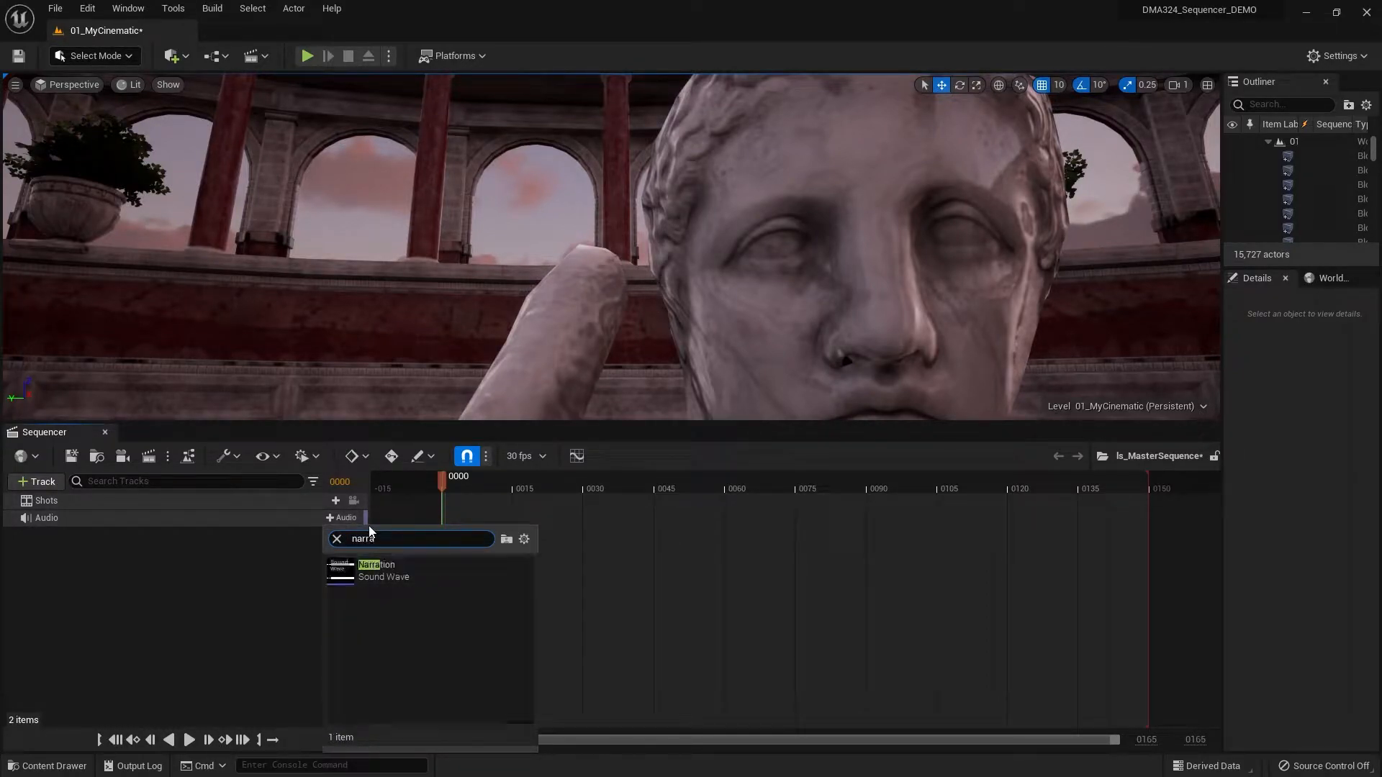
pyautogui.click(367, 571)
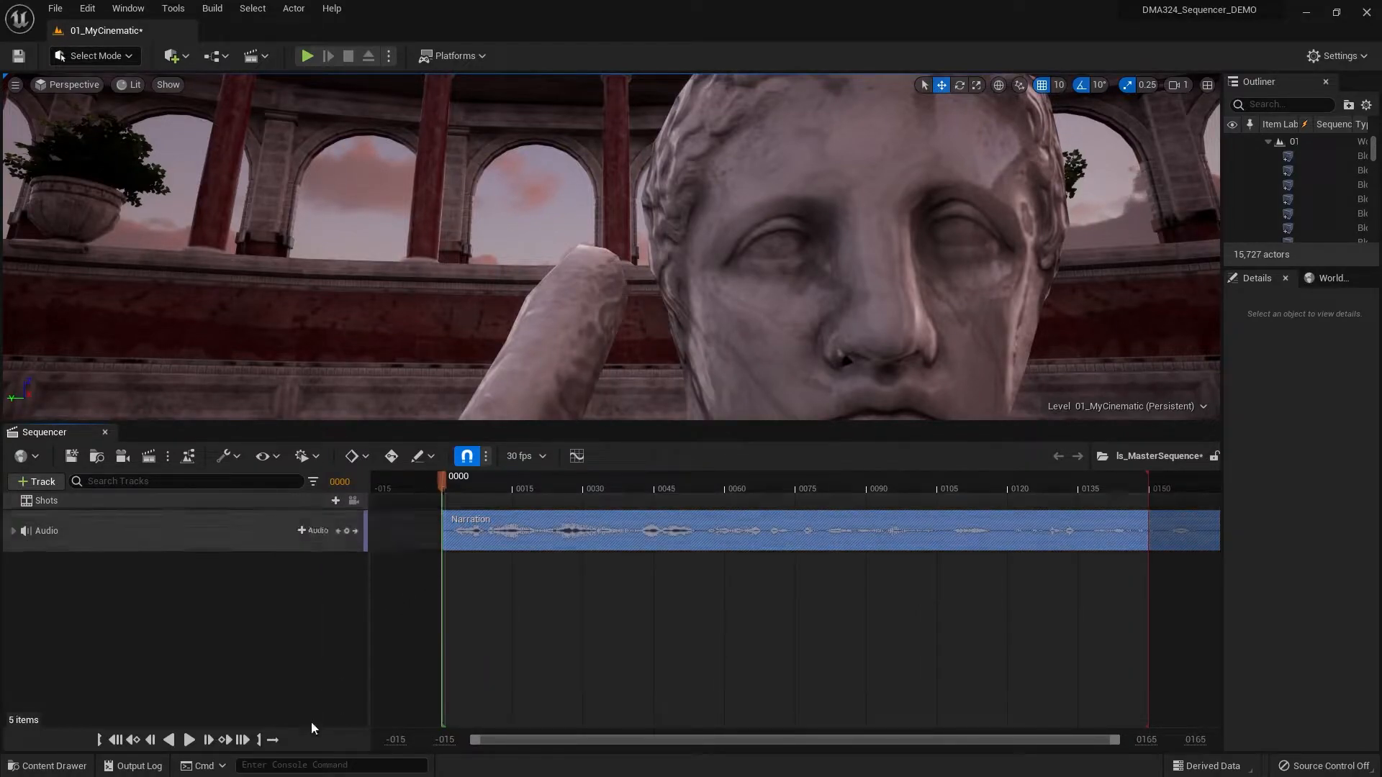
# - Play part of the master sequence to hear the narration, and move the playhead back to frame 23
pyautogui.click(190, 742)
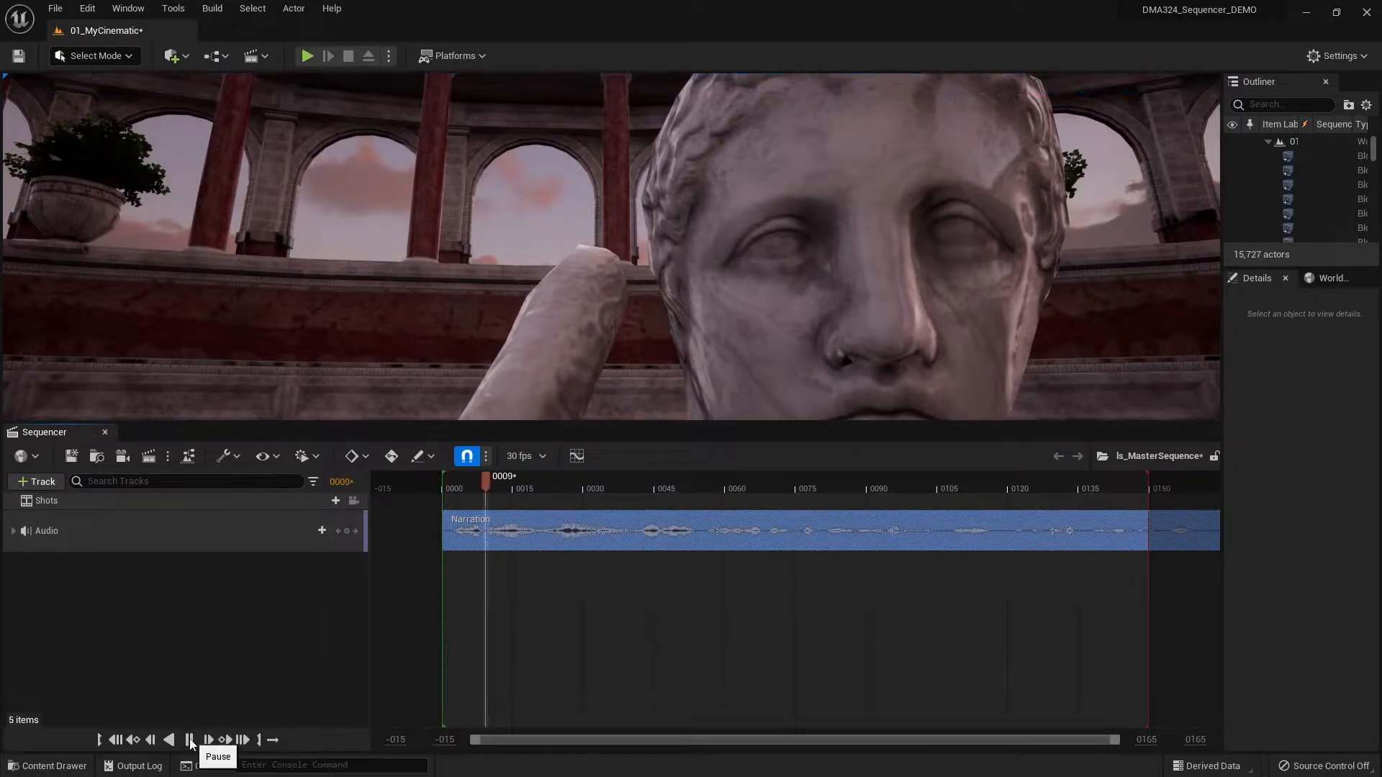
pyautogui.click(190, 742)
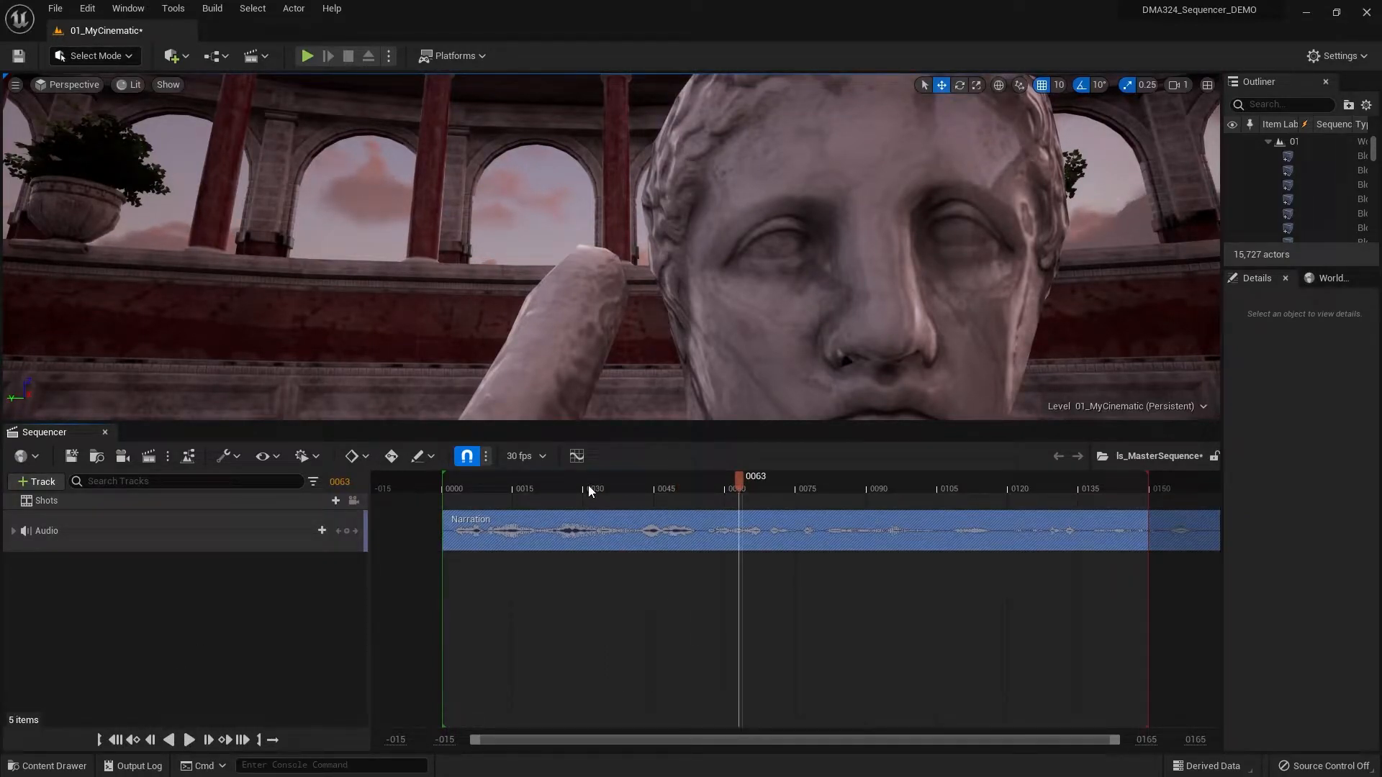
pyautogui.moveTo(589, 485); pyautogui.dragTo(551, 486)
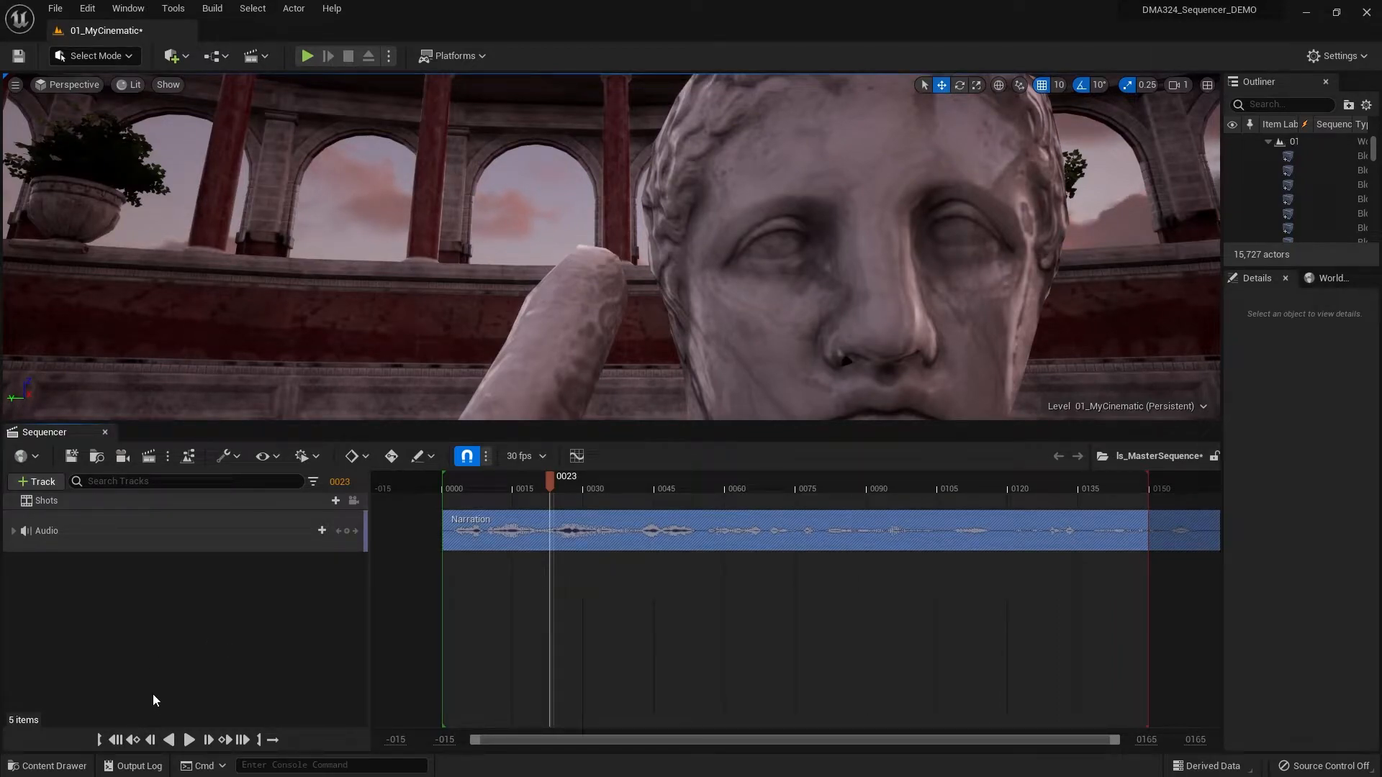
# - Create a new level sequence named ls_Shot01 in the _Cinematic project's Sequences folder
pyautogui.click(60, 767)
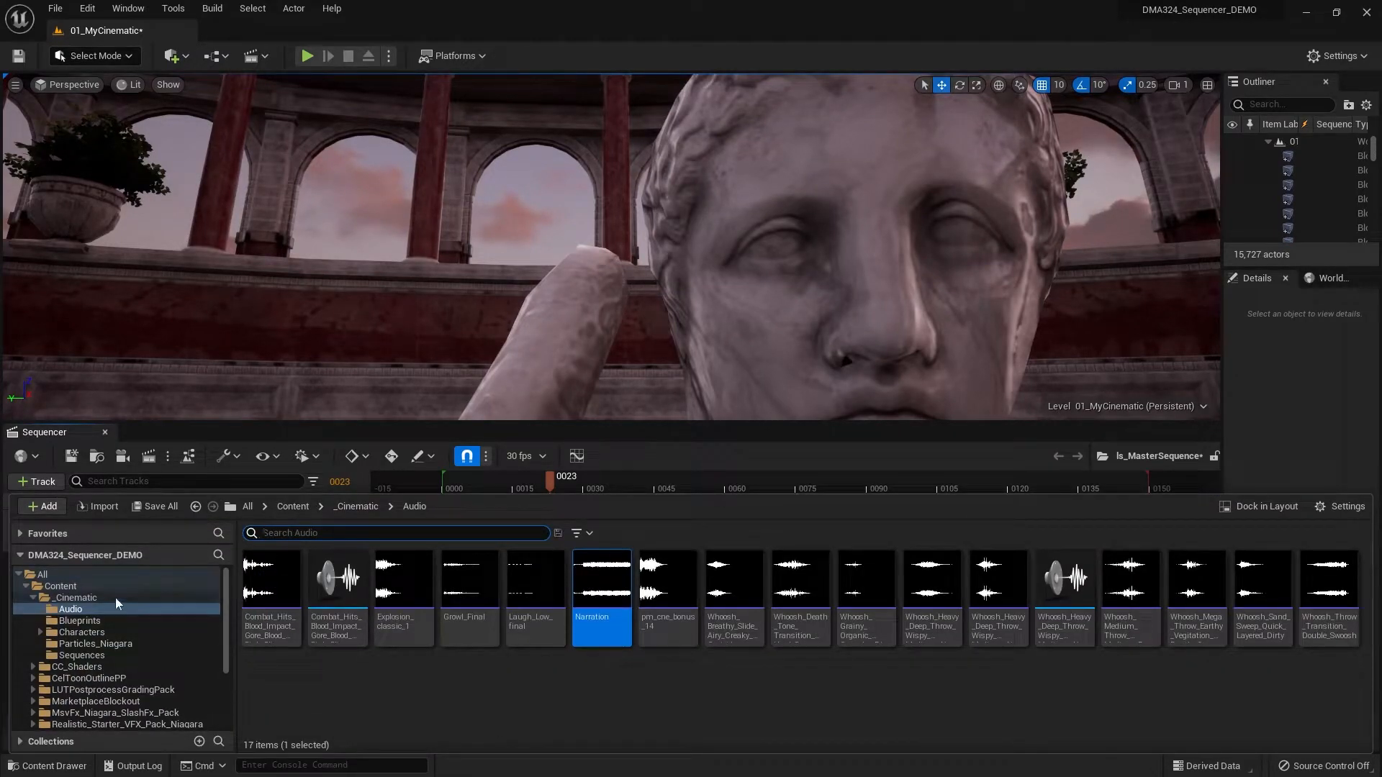
pyautogui.click(108, 655)
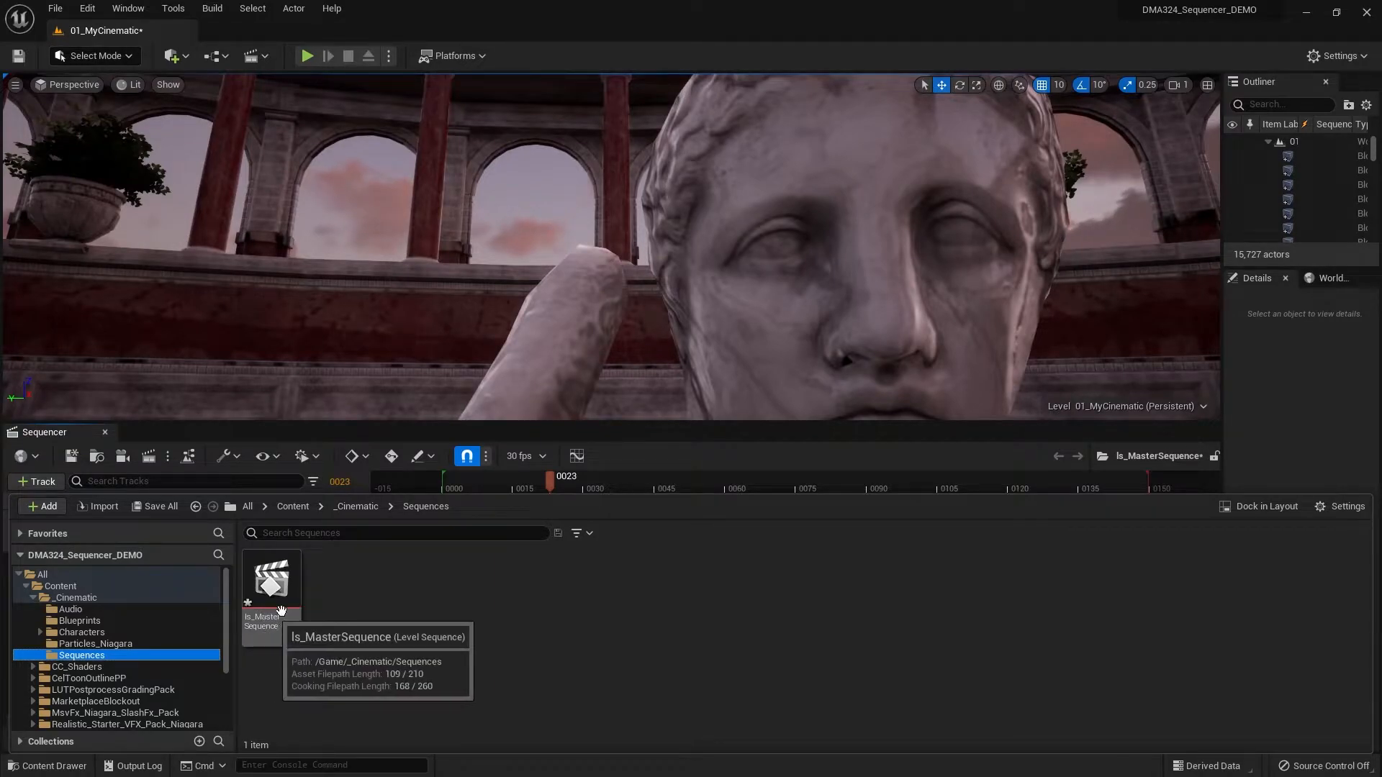
pyautogui.rightClick(361, 600)
pyautogui.moveTo(434, 417)
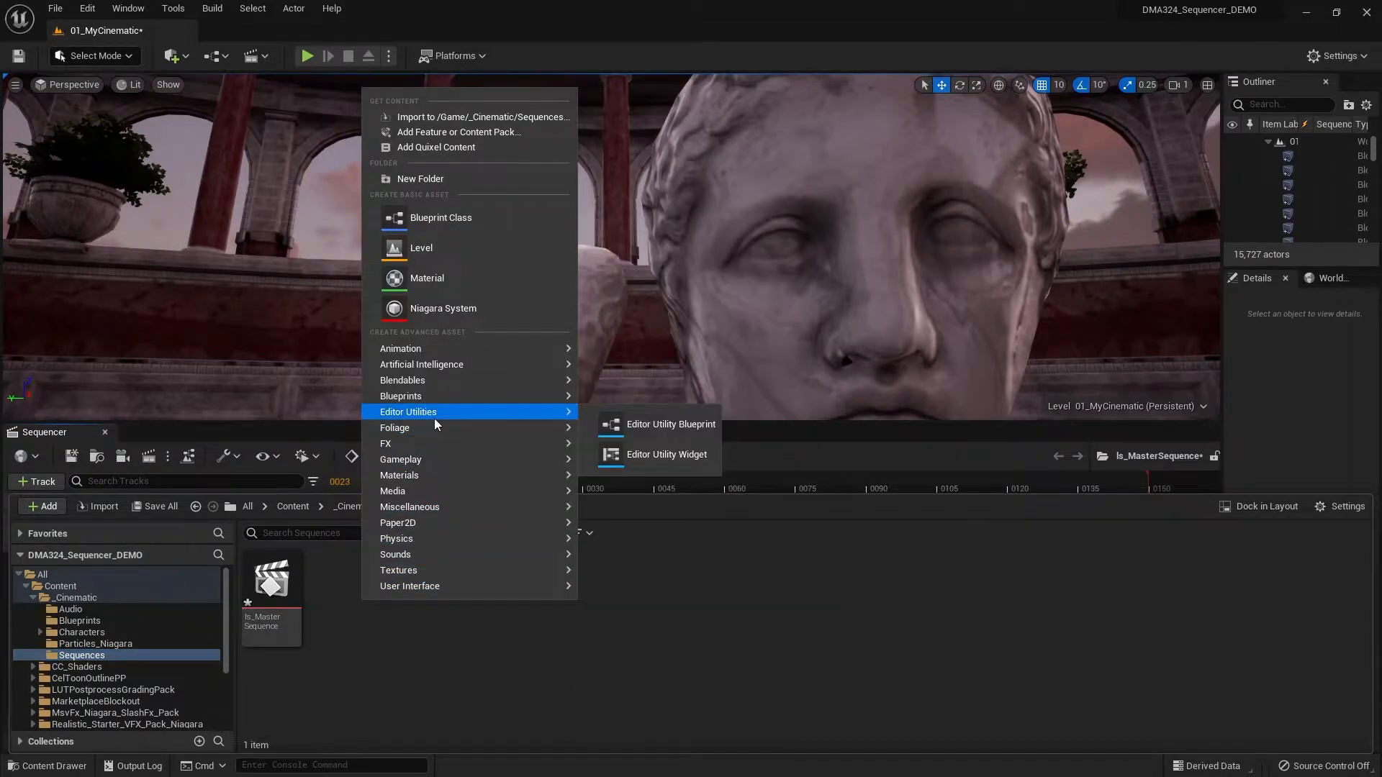
pyautogui.moveTo(466, 347)
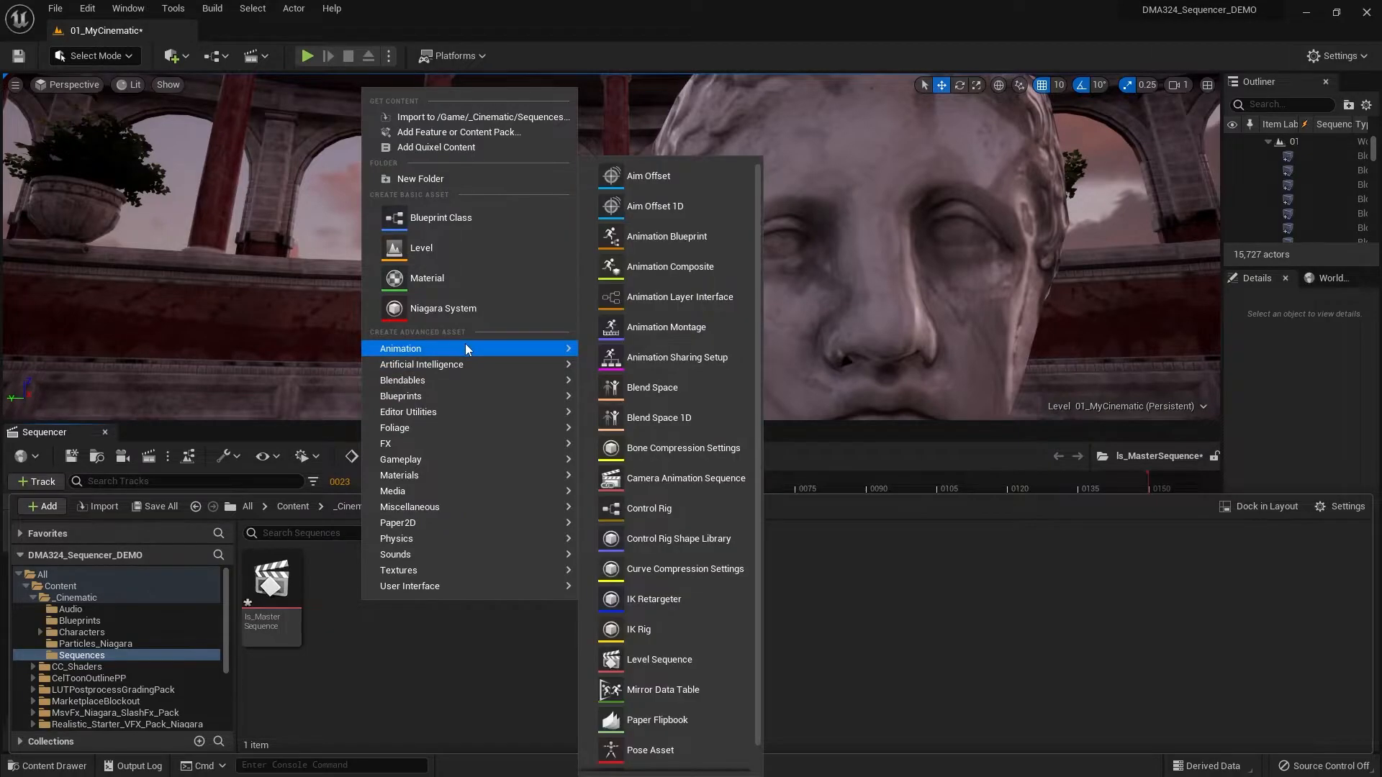
pyautogui.click(698, 660)
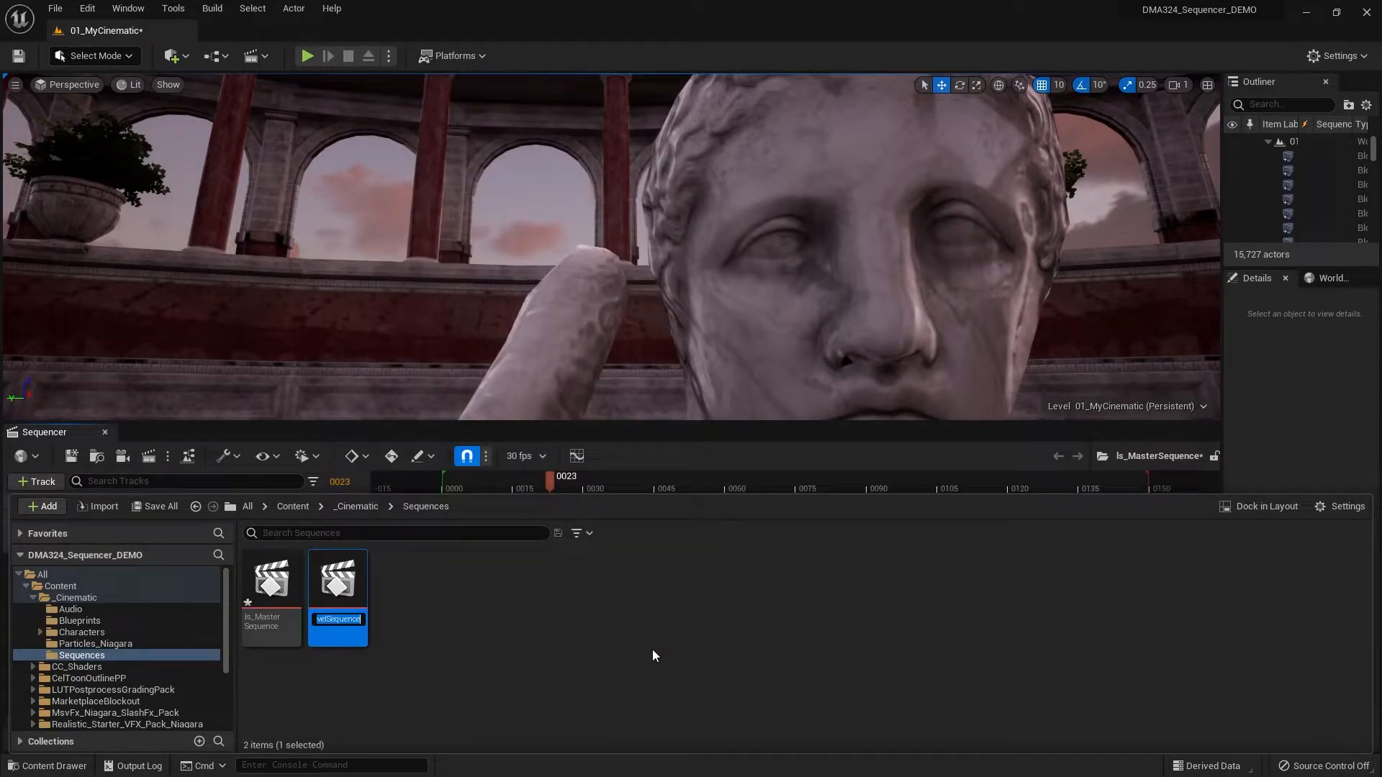
pyautogui.write('ls_')
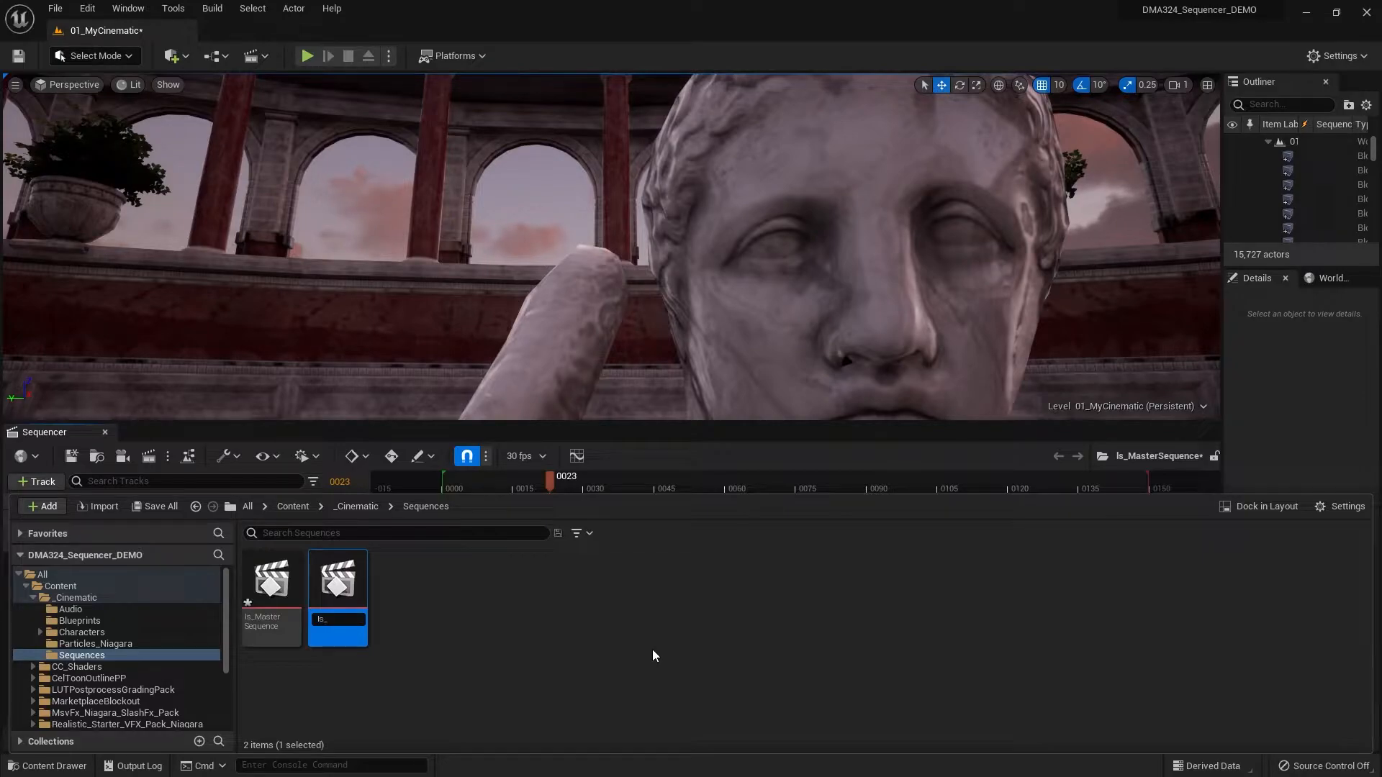
pyautogui.write('Shot01')
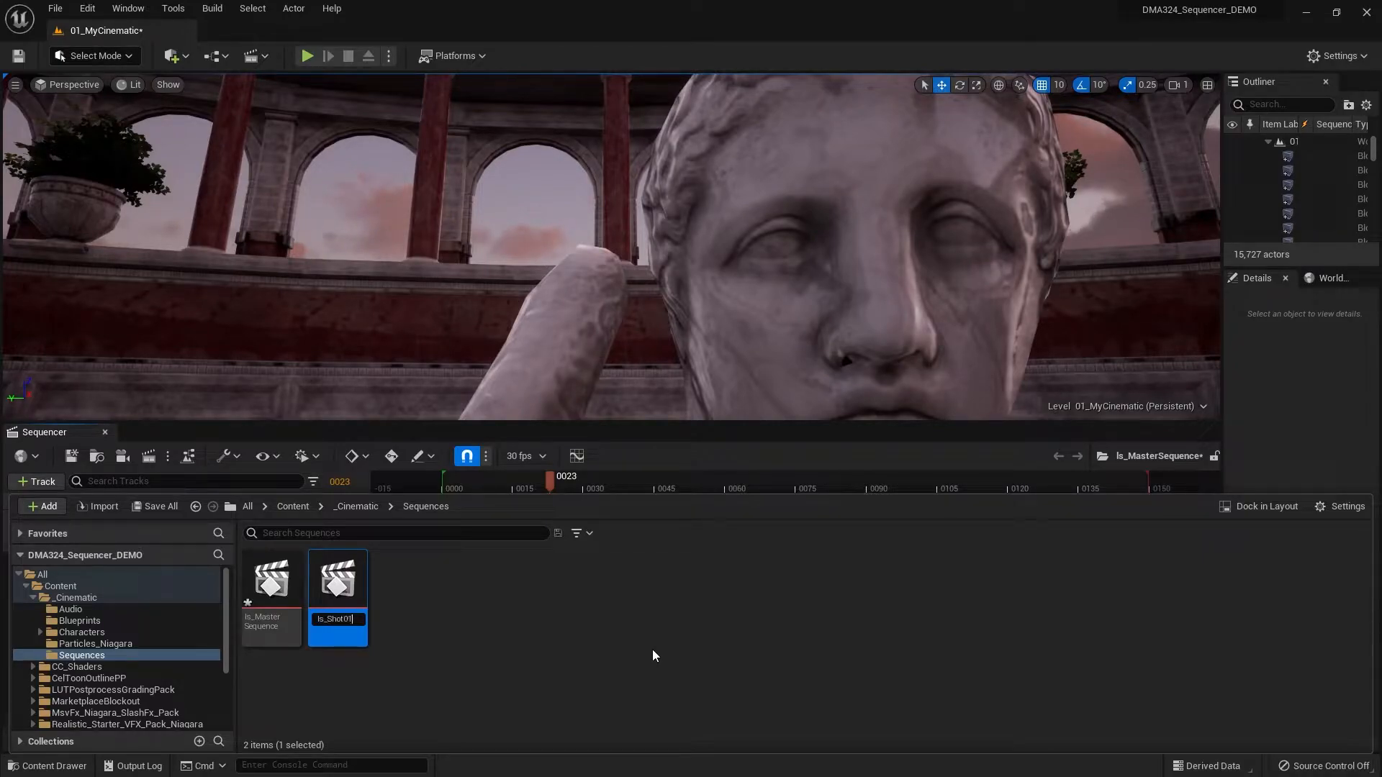
pyautogui.press('Return')
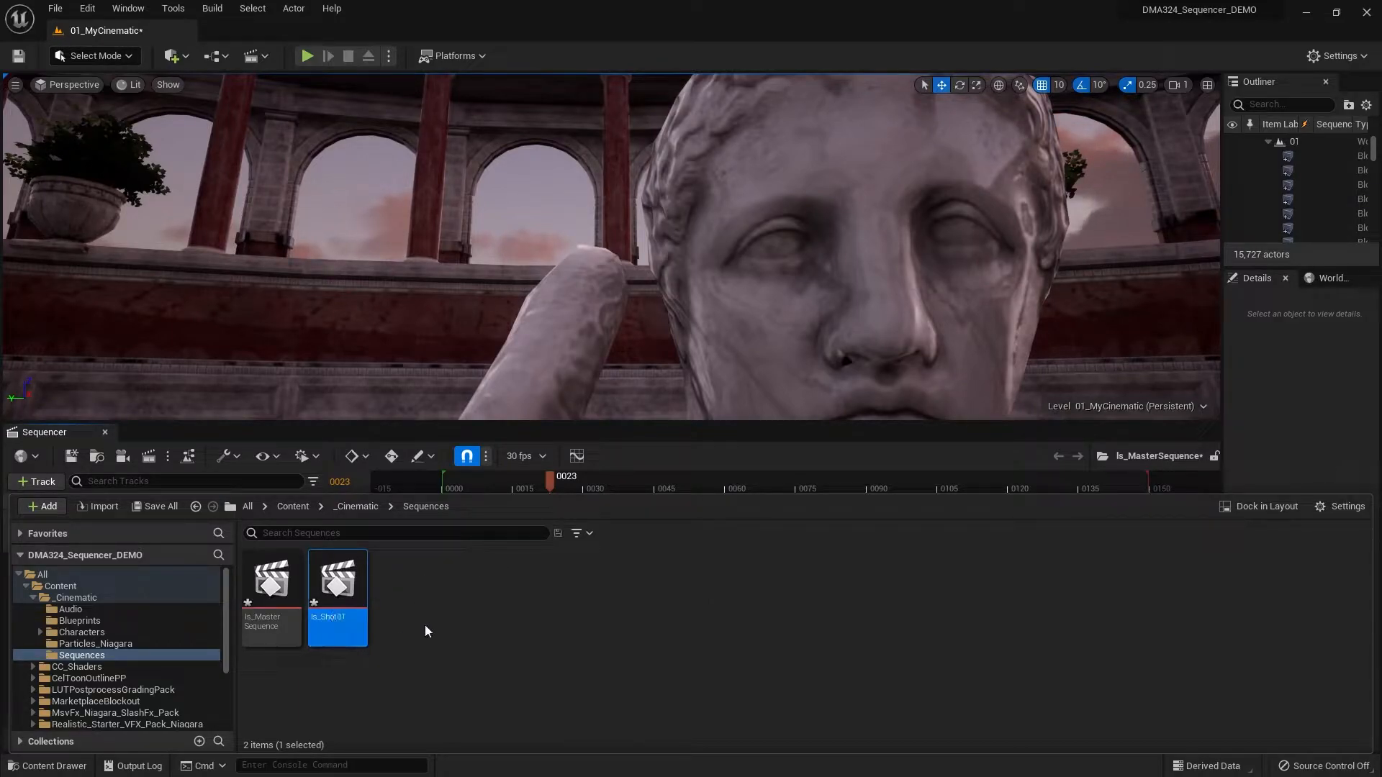
# - Open ls_Shot01 in Sequencer, add a Cine Camera Actor to it, and collapse its CameraComponent track
pyautogui.doubleClick(330, 606)
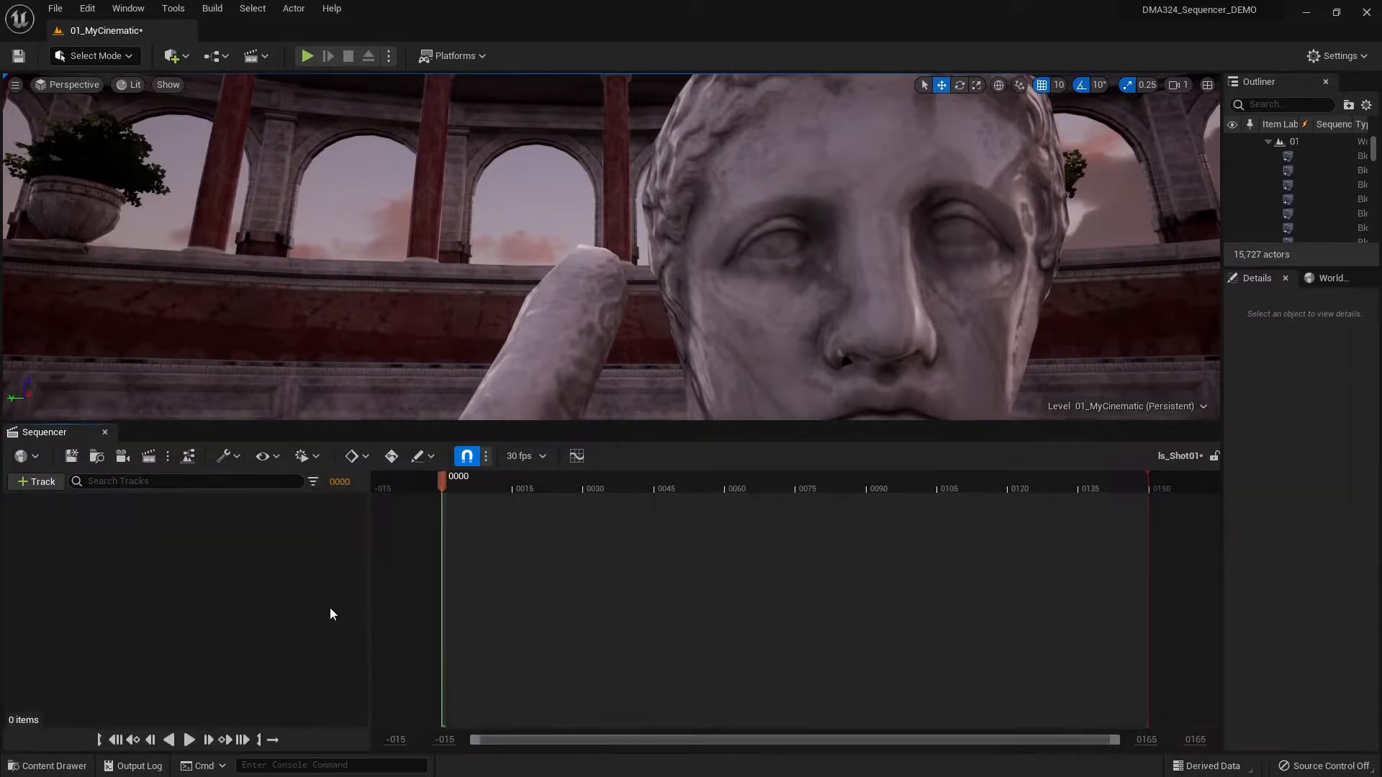
pyautogui.click(122, 458)
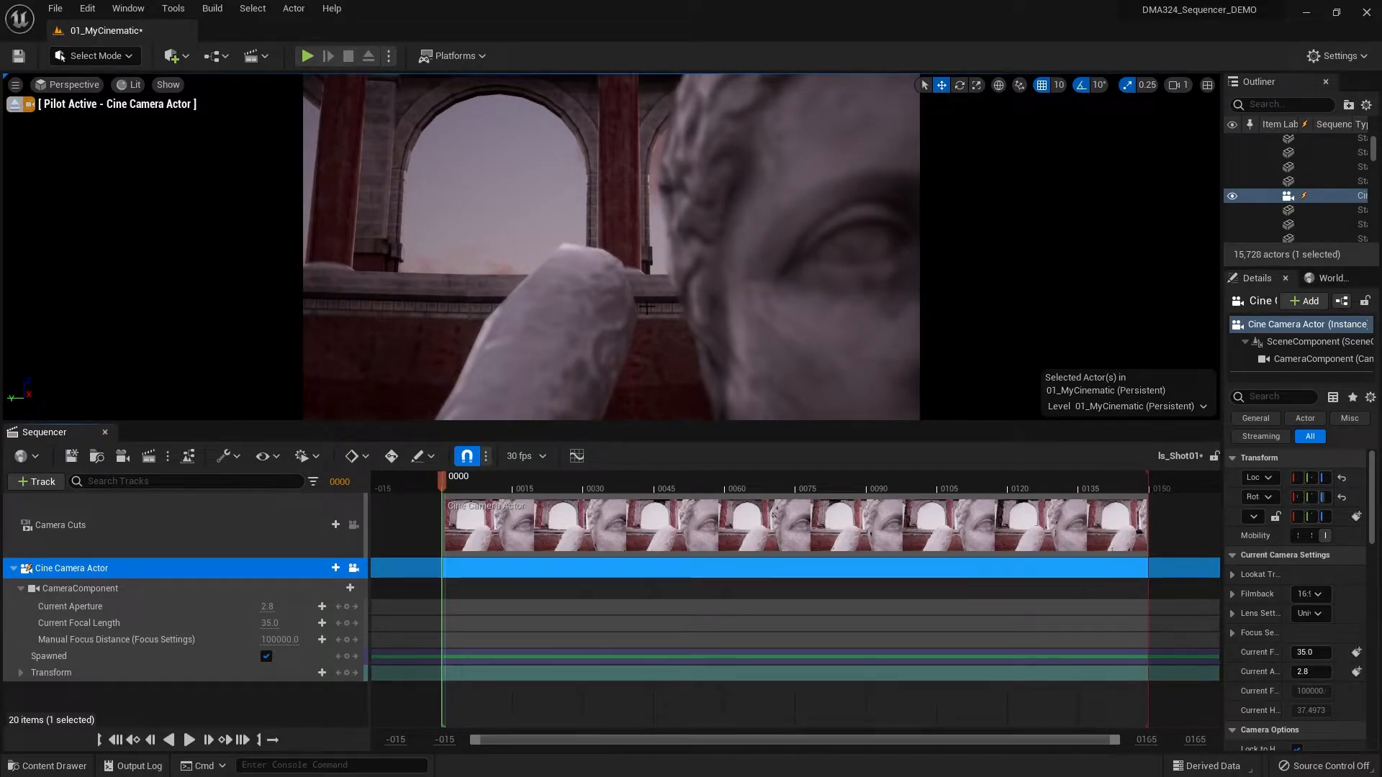
pyautogui.click(21, 589)
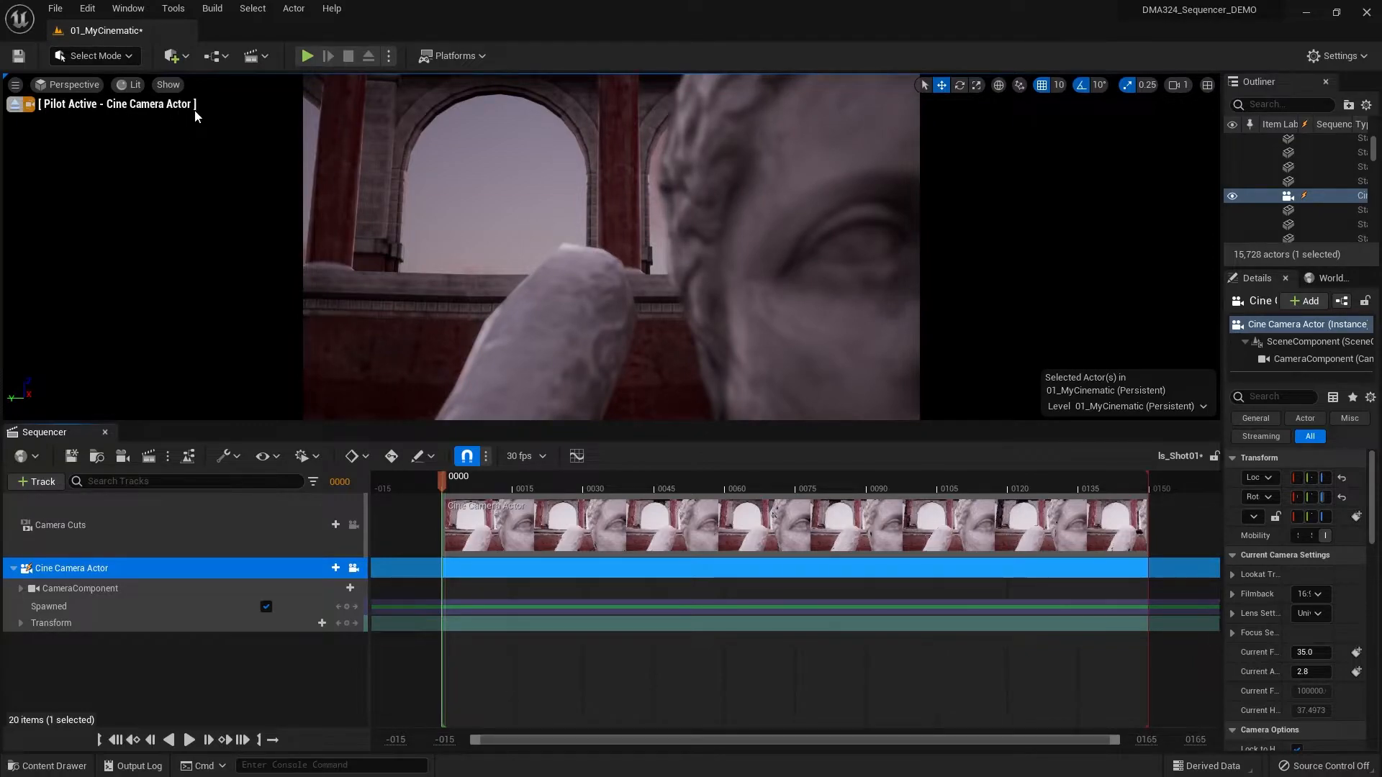
# - Pilot the cine camera to frame the statue's head and raised arm, and unlock the camera from the viewport
pyautogui.click(764, 311)
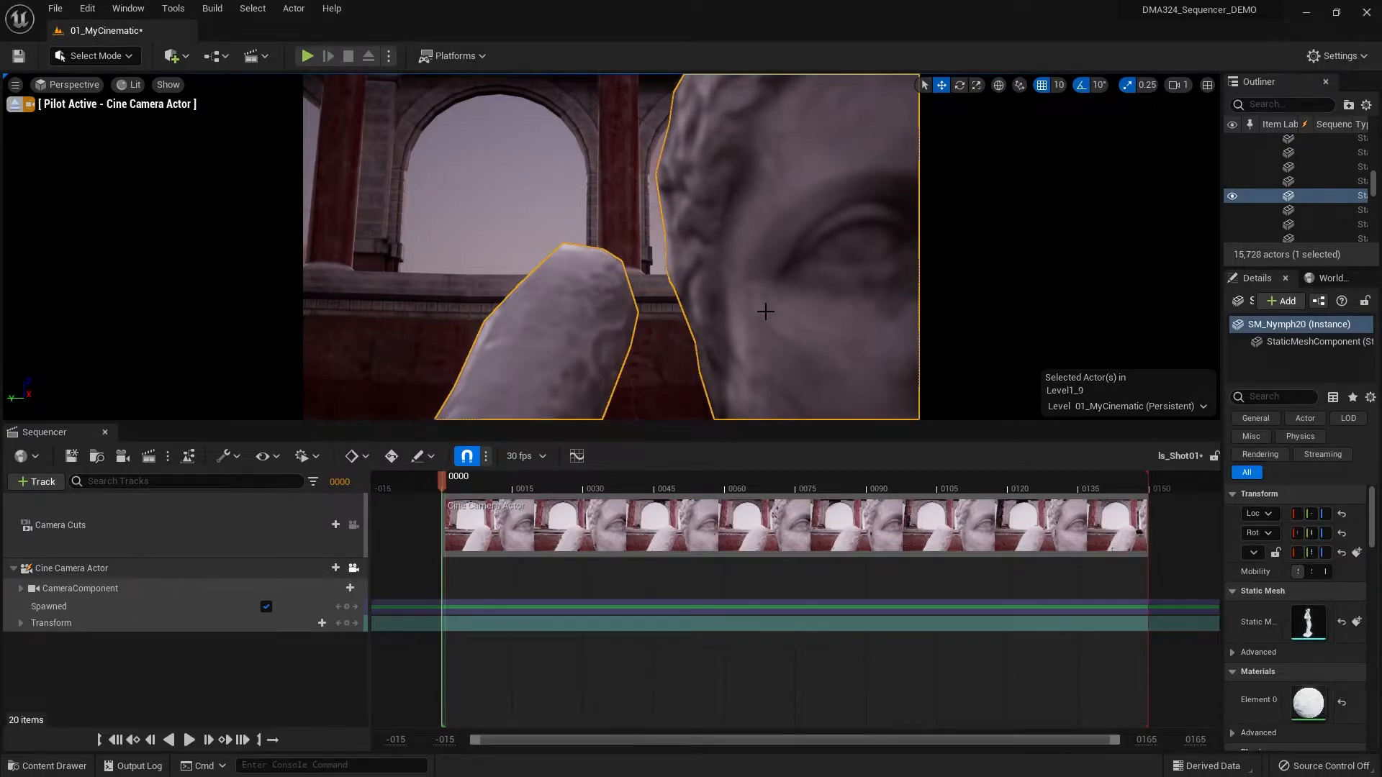
pyautogui.scroll(-5, 765, 311)
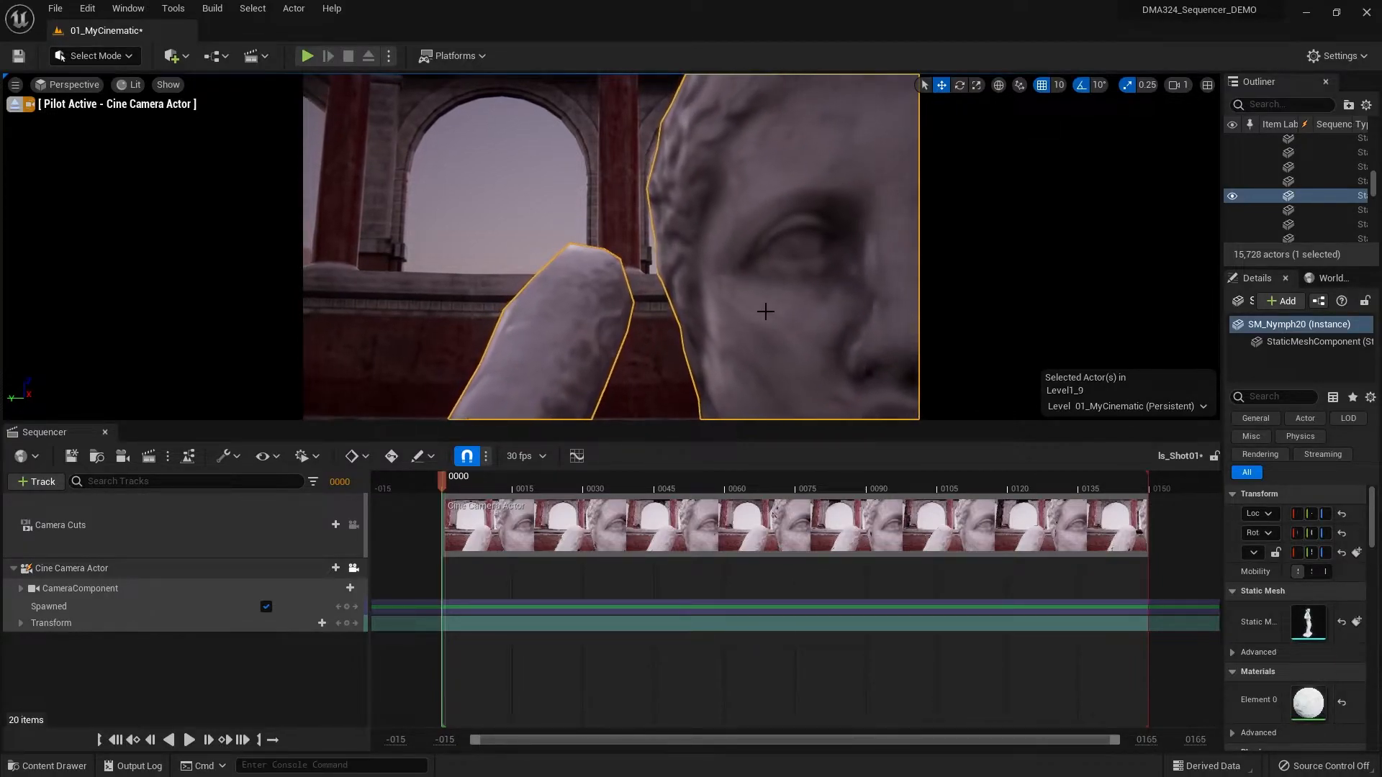
pyautogui.scroll(-8, 765, 312)
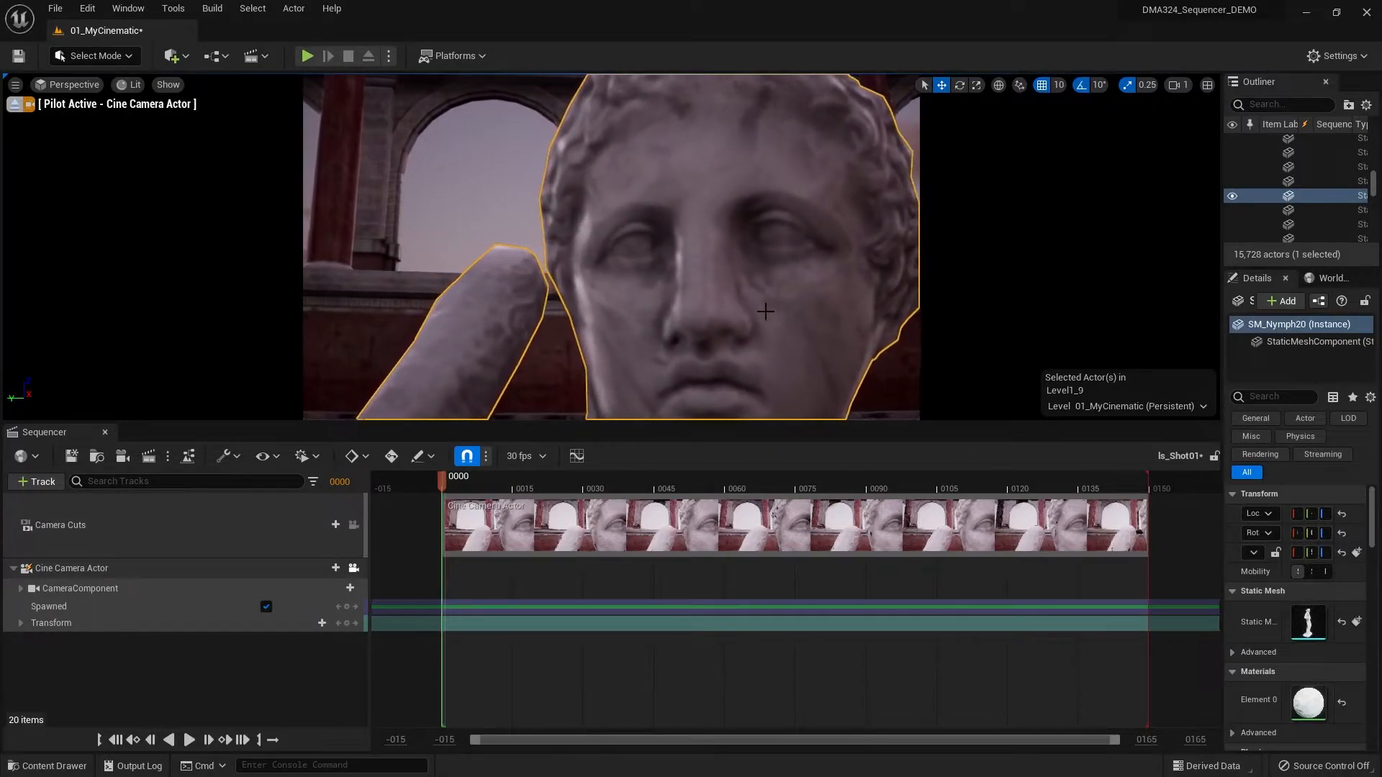
pyautogui.scroll(2, 765, 311)
pyautogui.press('e')
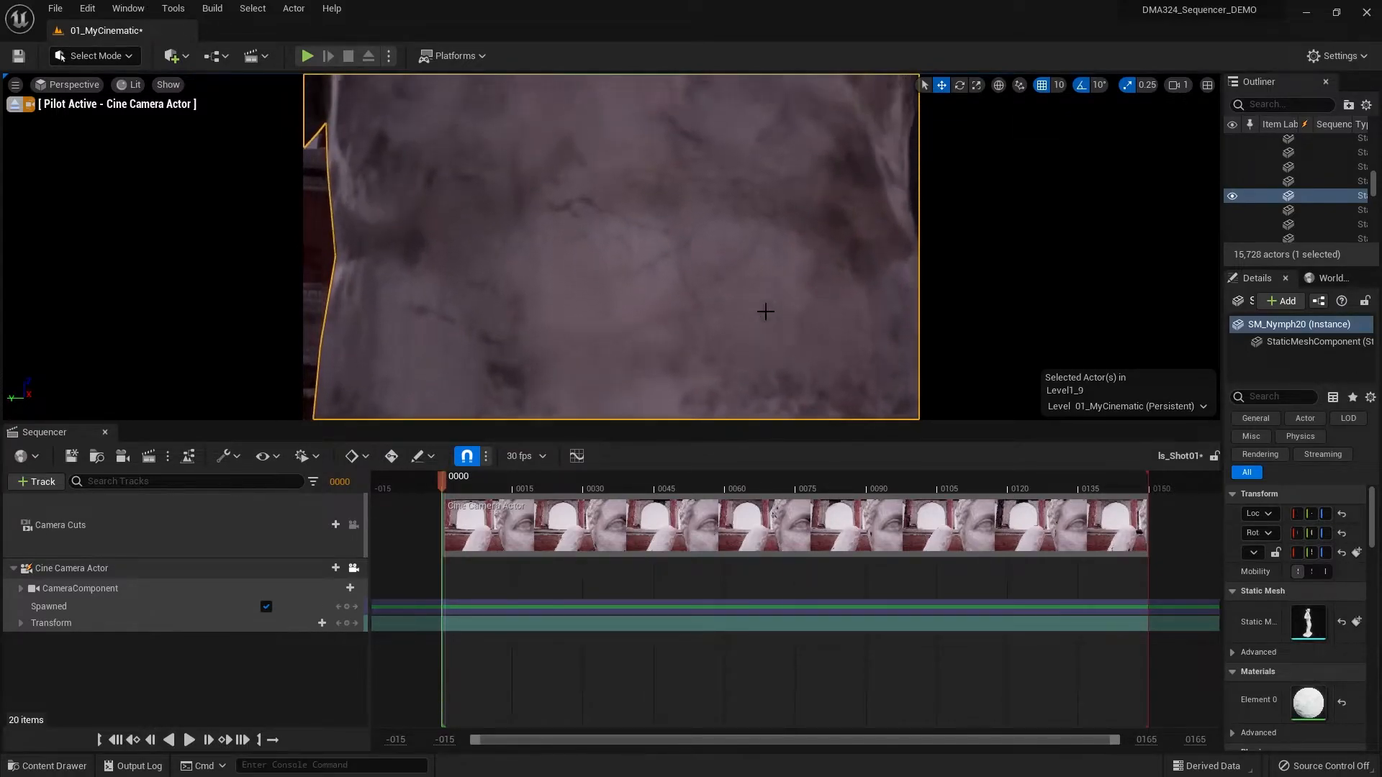
pyautogui.press('e')
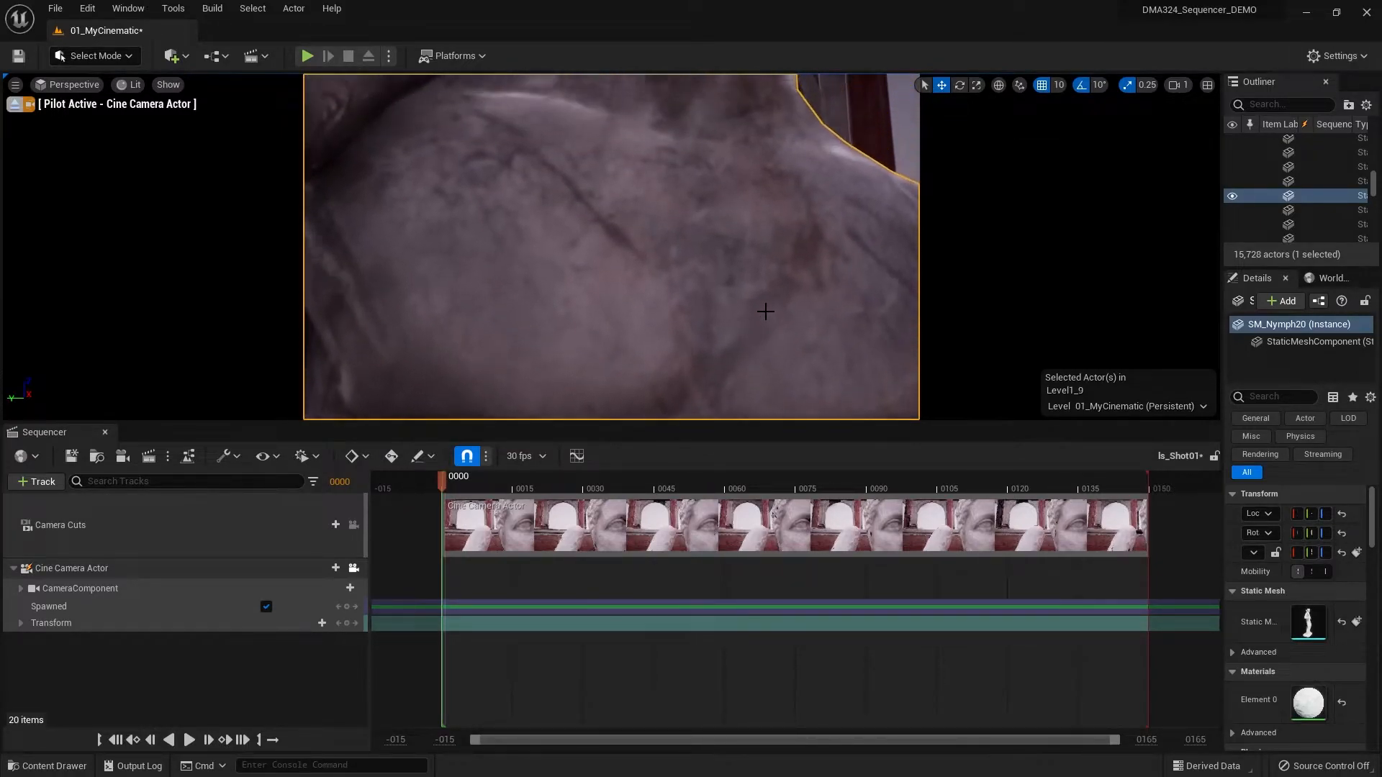
pyautogui.press('e')
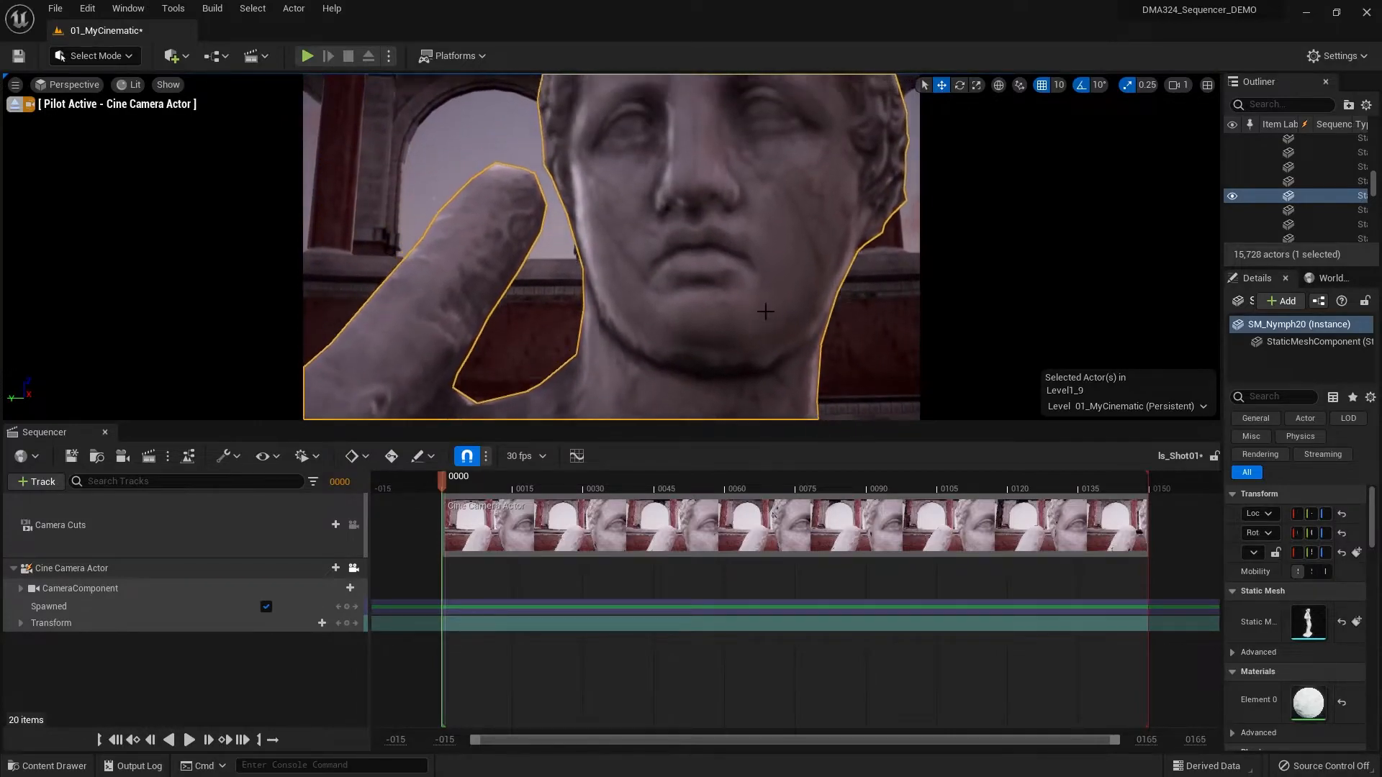
pyautogui.press('e')
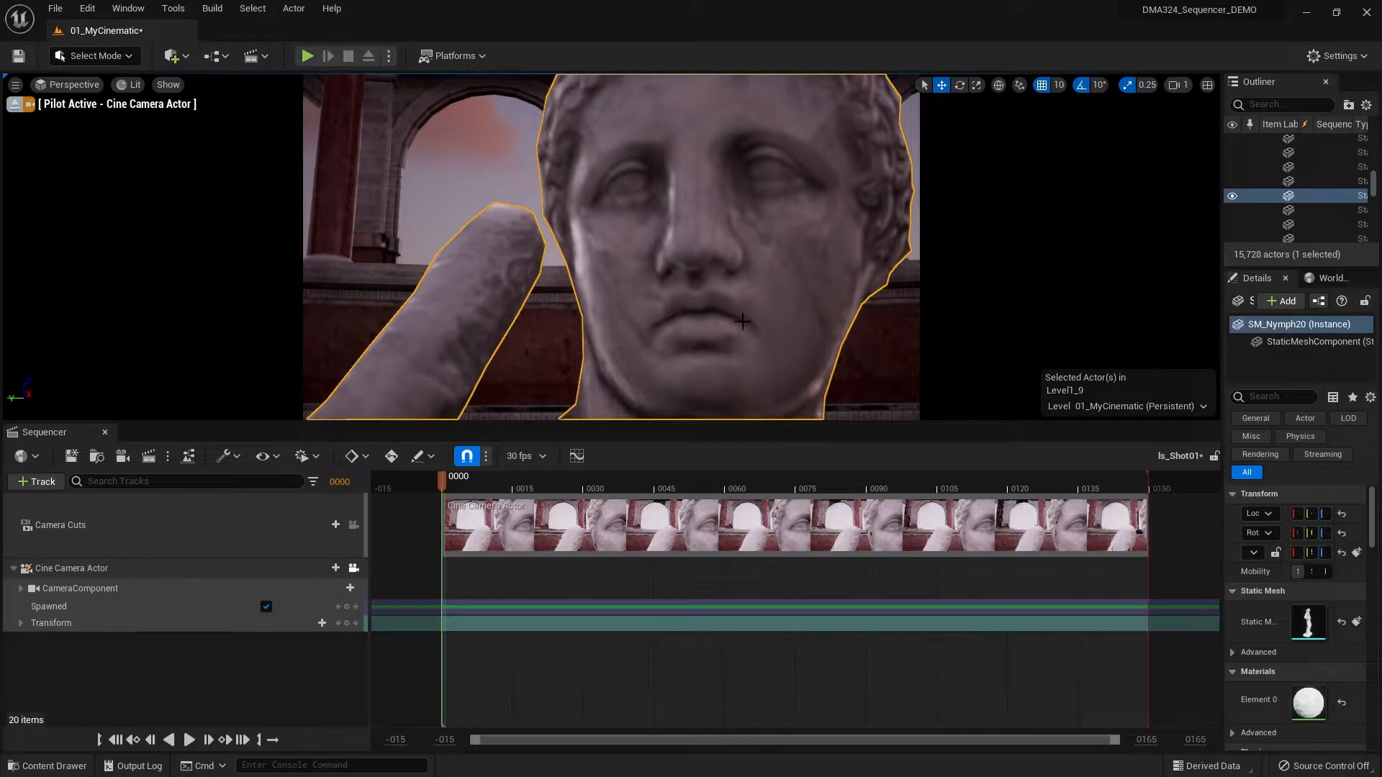
pyautogui.click(353, 568)
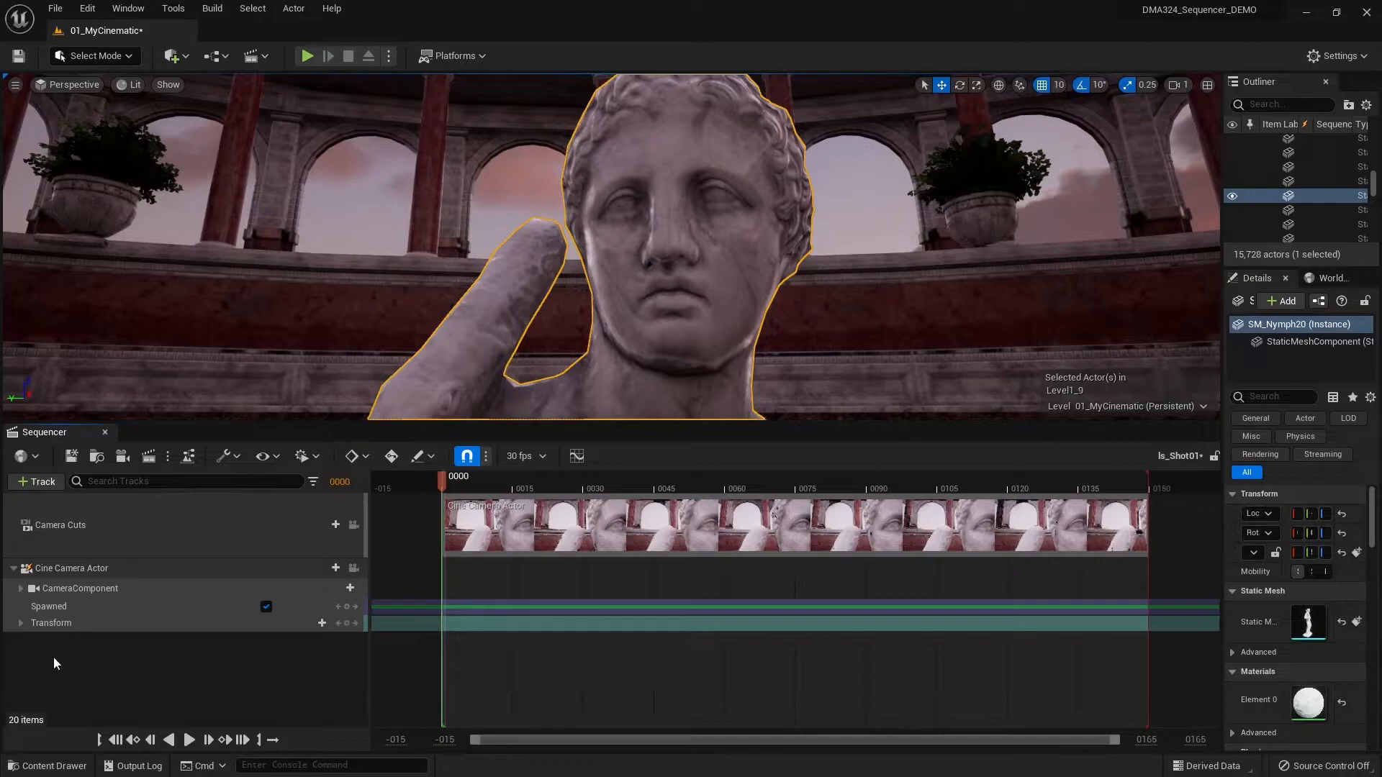
# - Place the Priest_Full character from the Characters/Priest folder on the pedestal in front of the statue, keeping a single copy
pyautogui.scroll(-15, 674, 317)
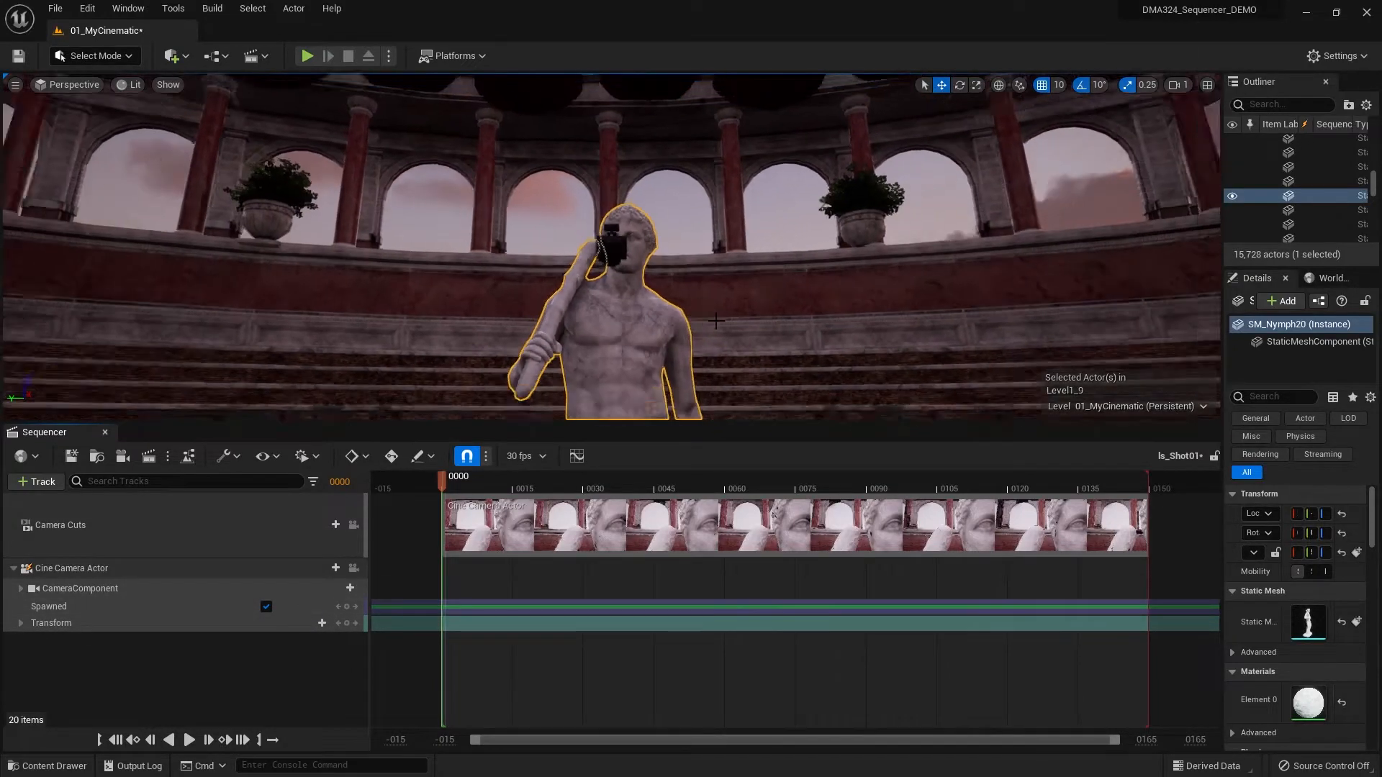
pyautogui.scroll(-10, 736, 325)
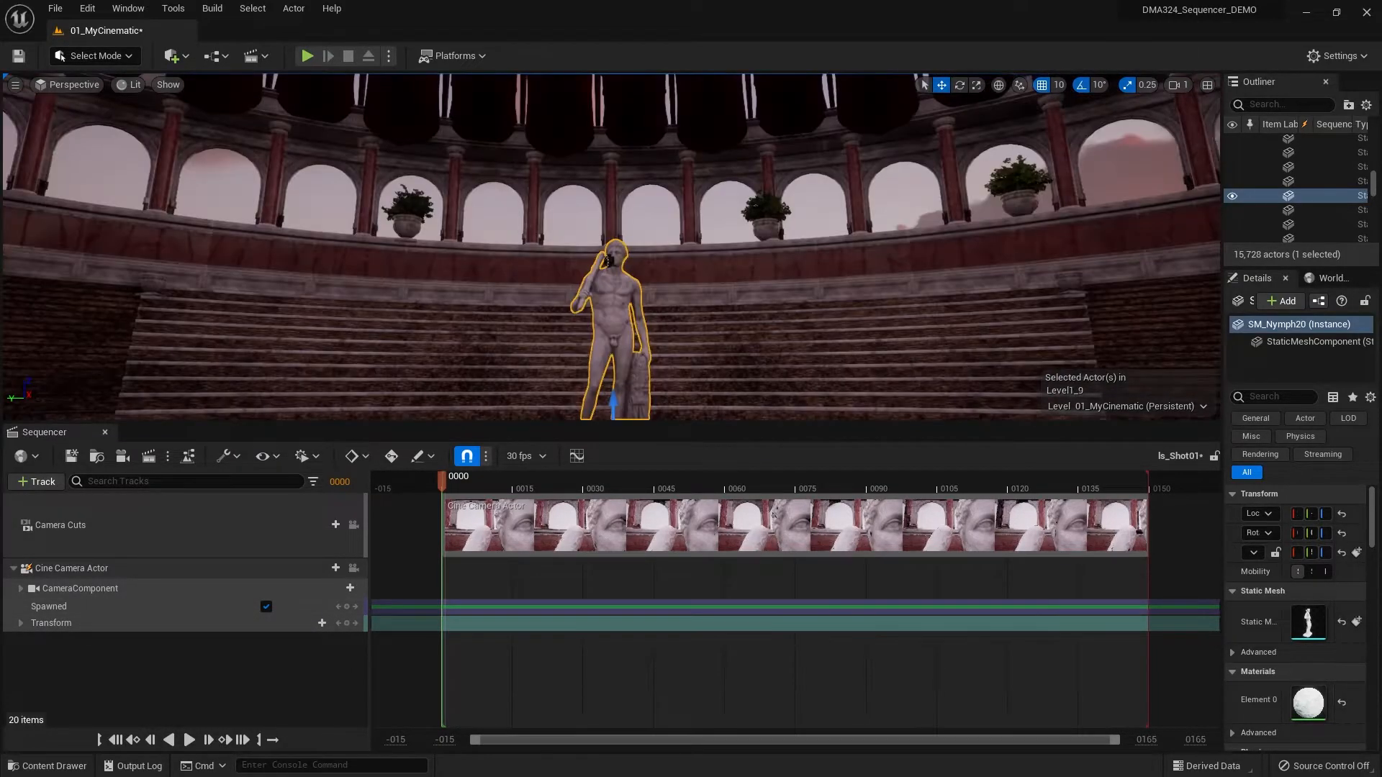
pyautogui.press('f')
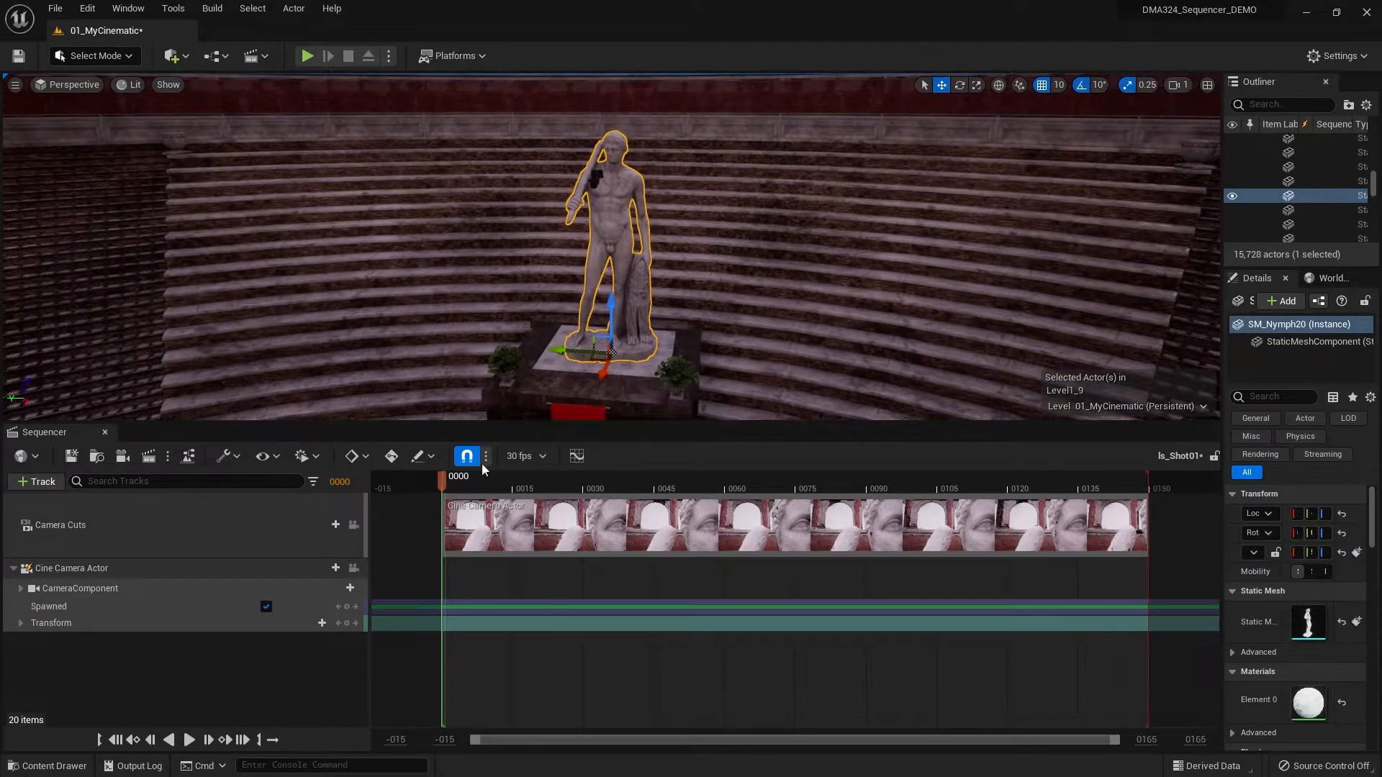
pyautogui.click(71, 767)
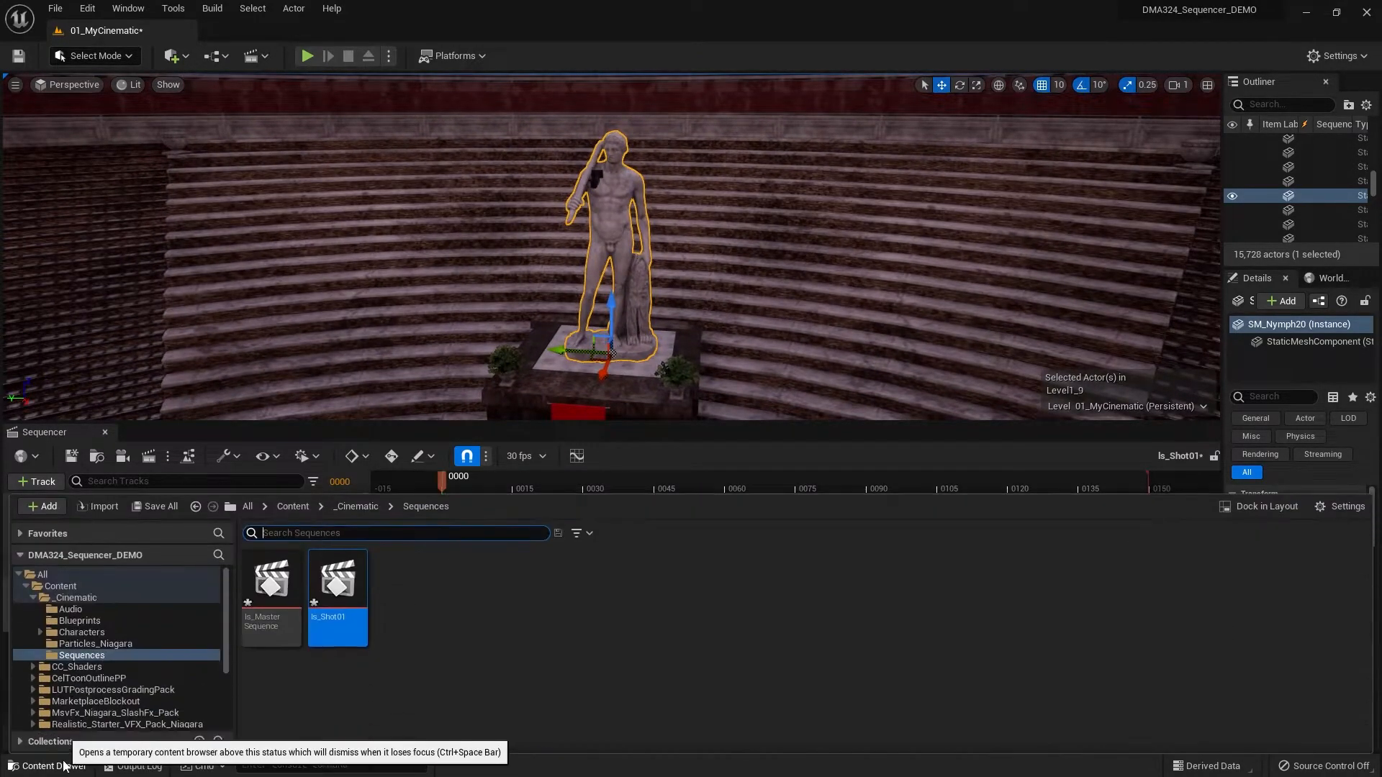
pyautogui.click(40, 634)
pyautogui.scroll(-2, 92, 642)
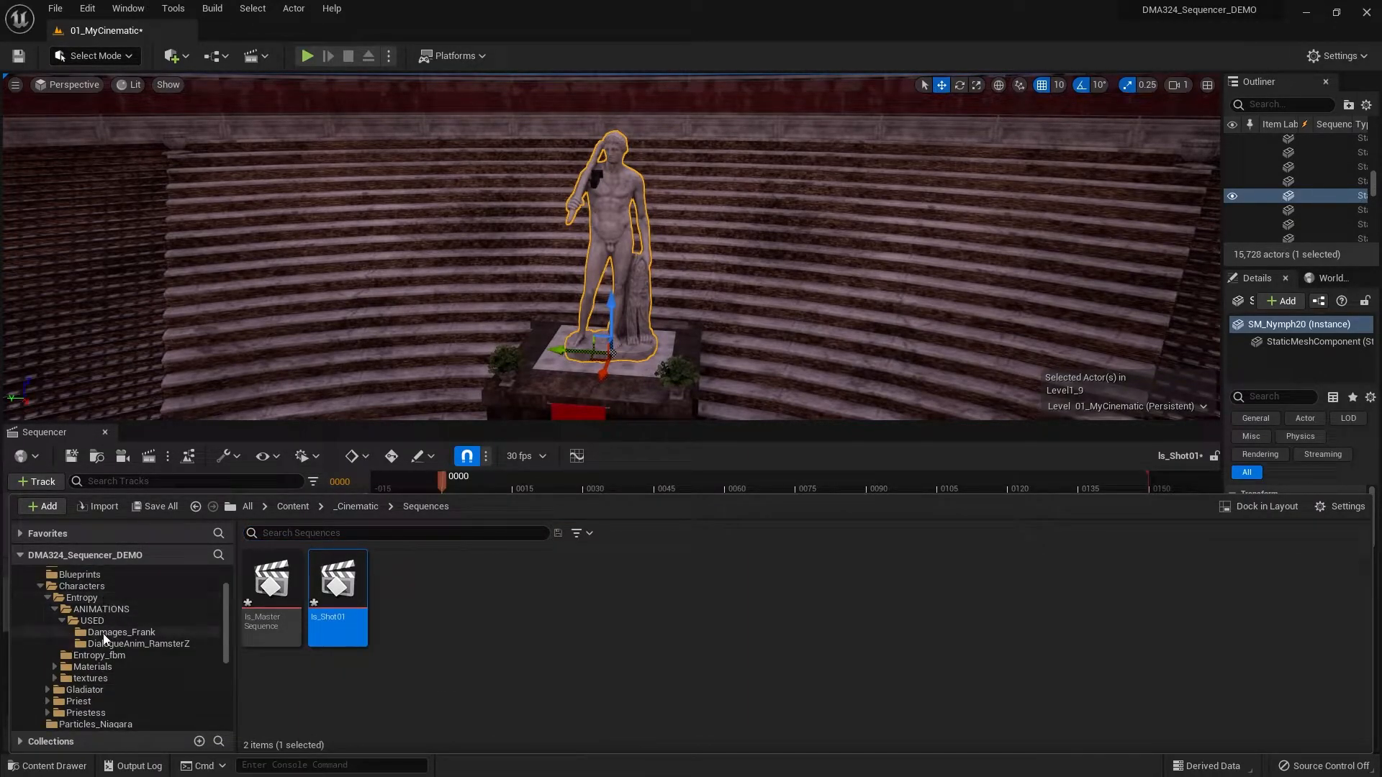
pyautogui.click(134, 597)
pyautogui.scroll(-1, 112, 674)
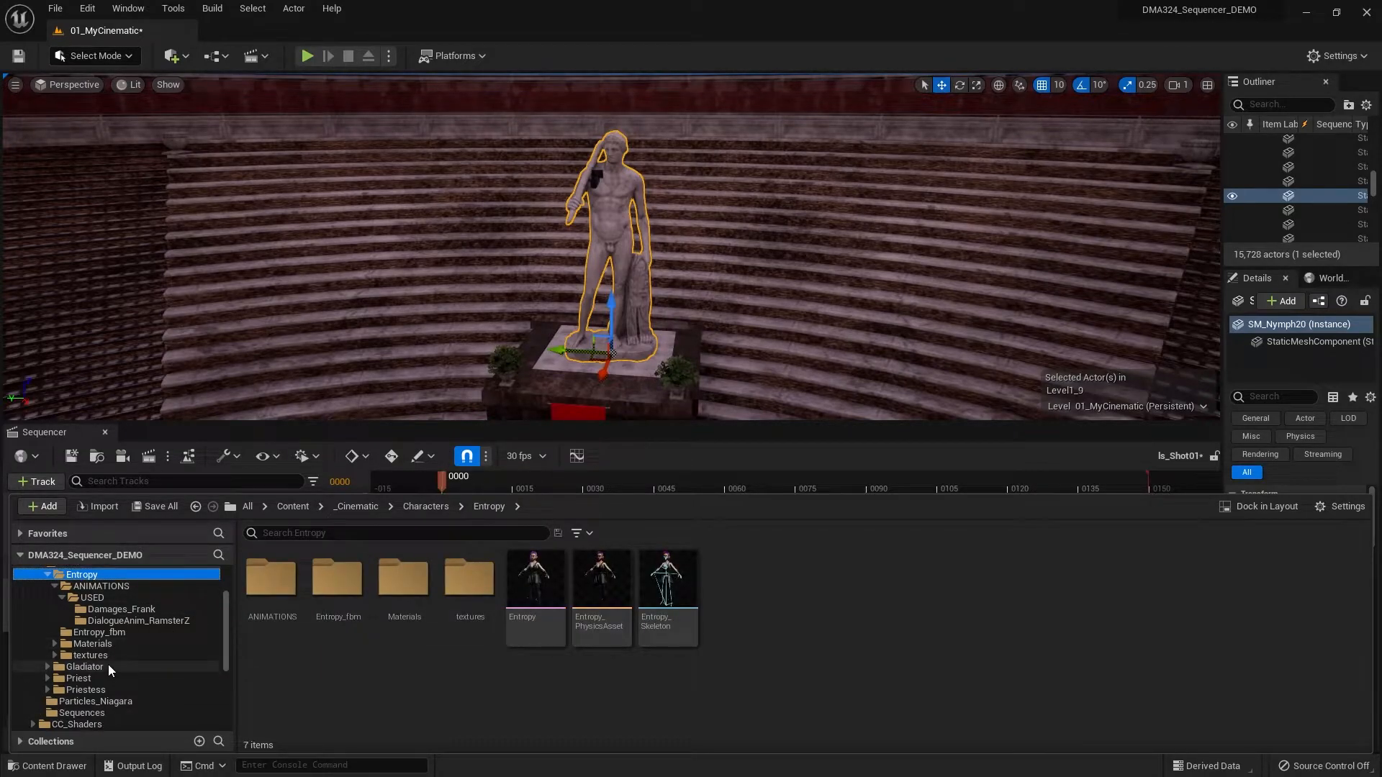
pyautogui.scroll(-2, 108, 663)
pyautogui.click(85, 633)
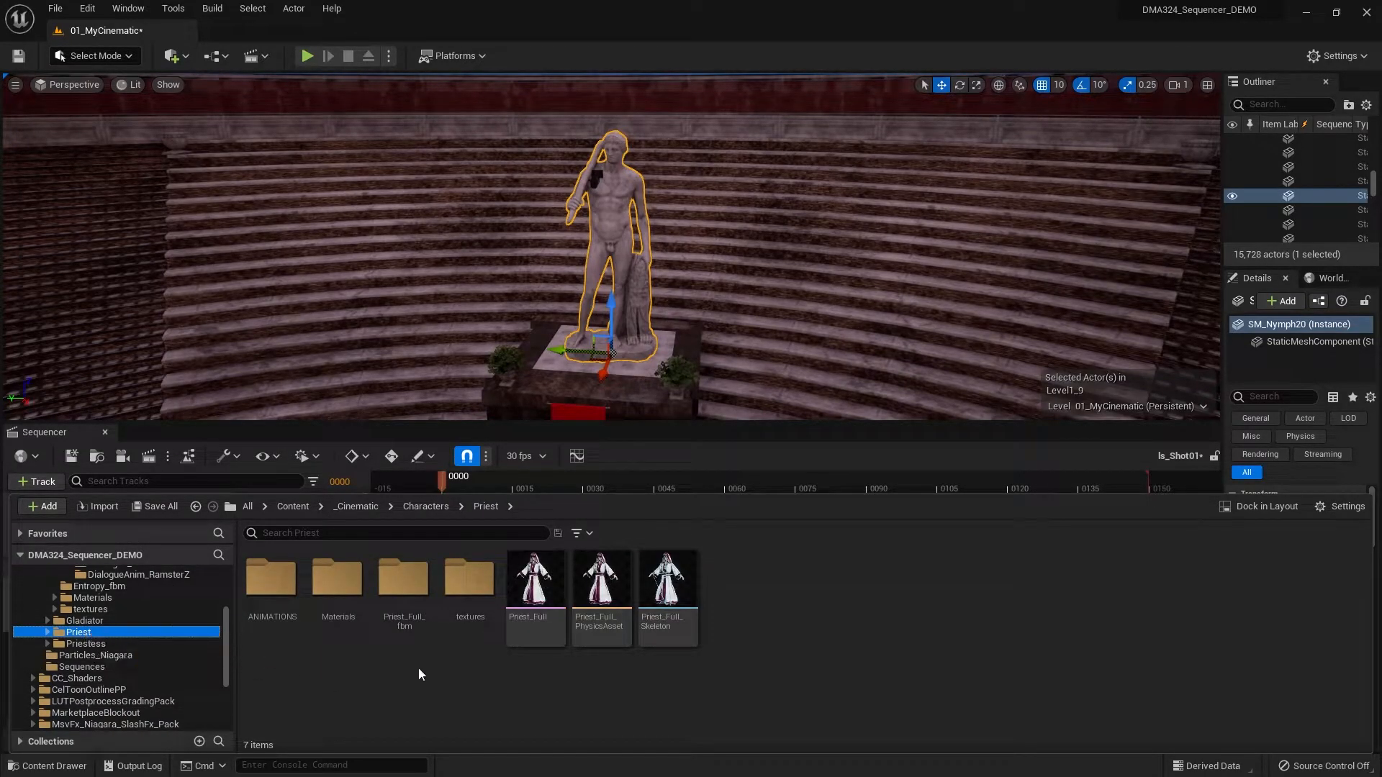
pyautogui.moveTo(535, 583); pyautogui.dragTo(584, 387)
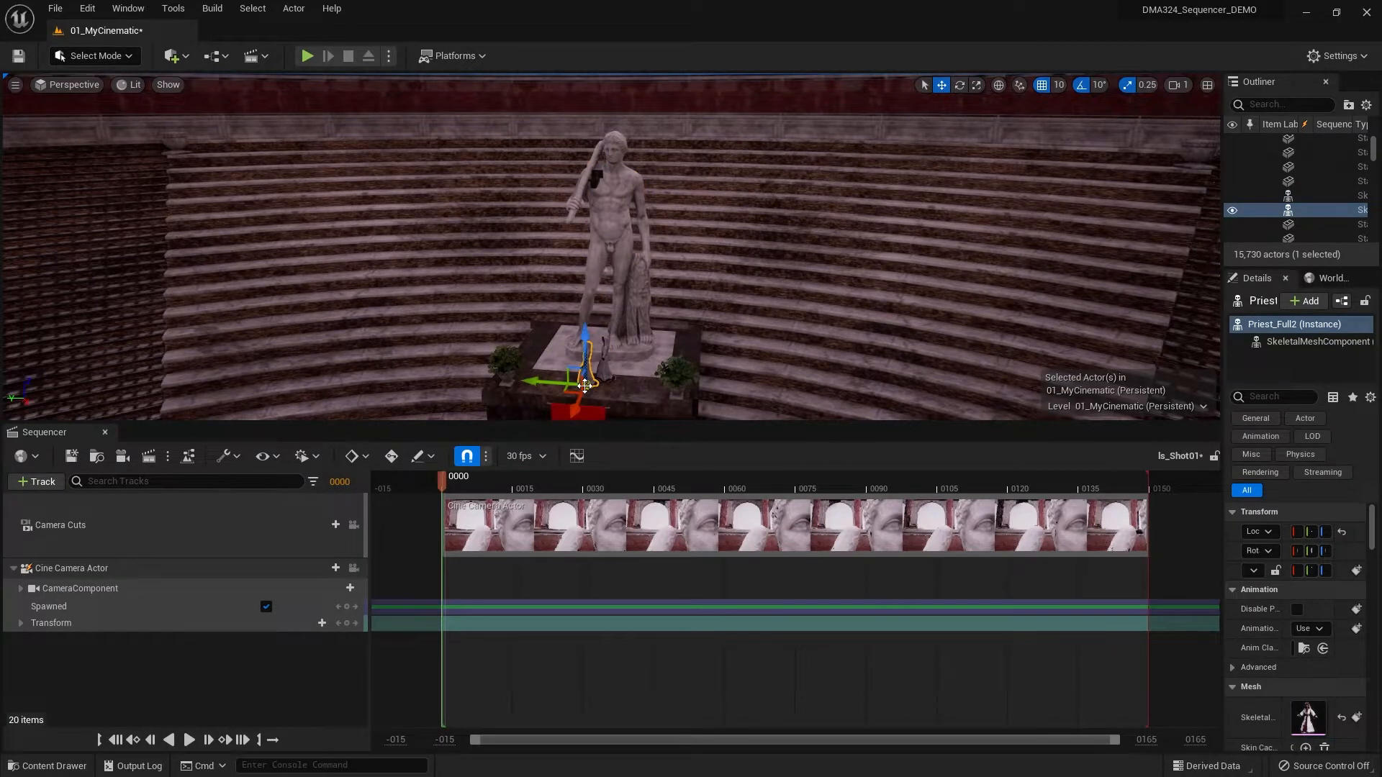
pyautogui.press('f')
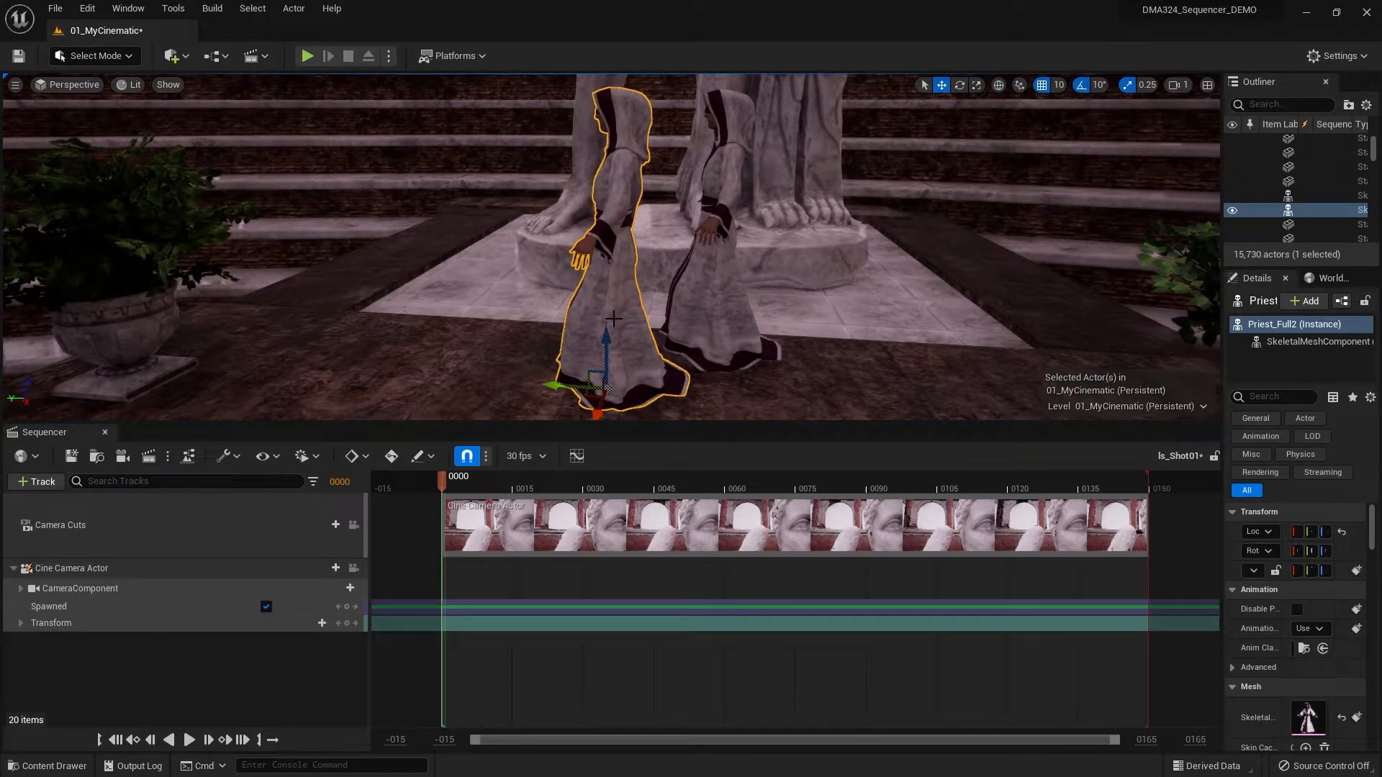
pyautogui.press('Delete')
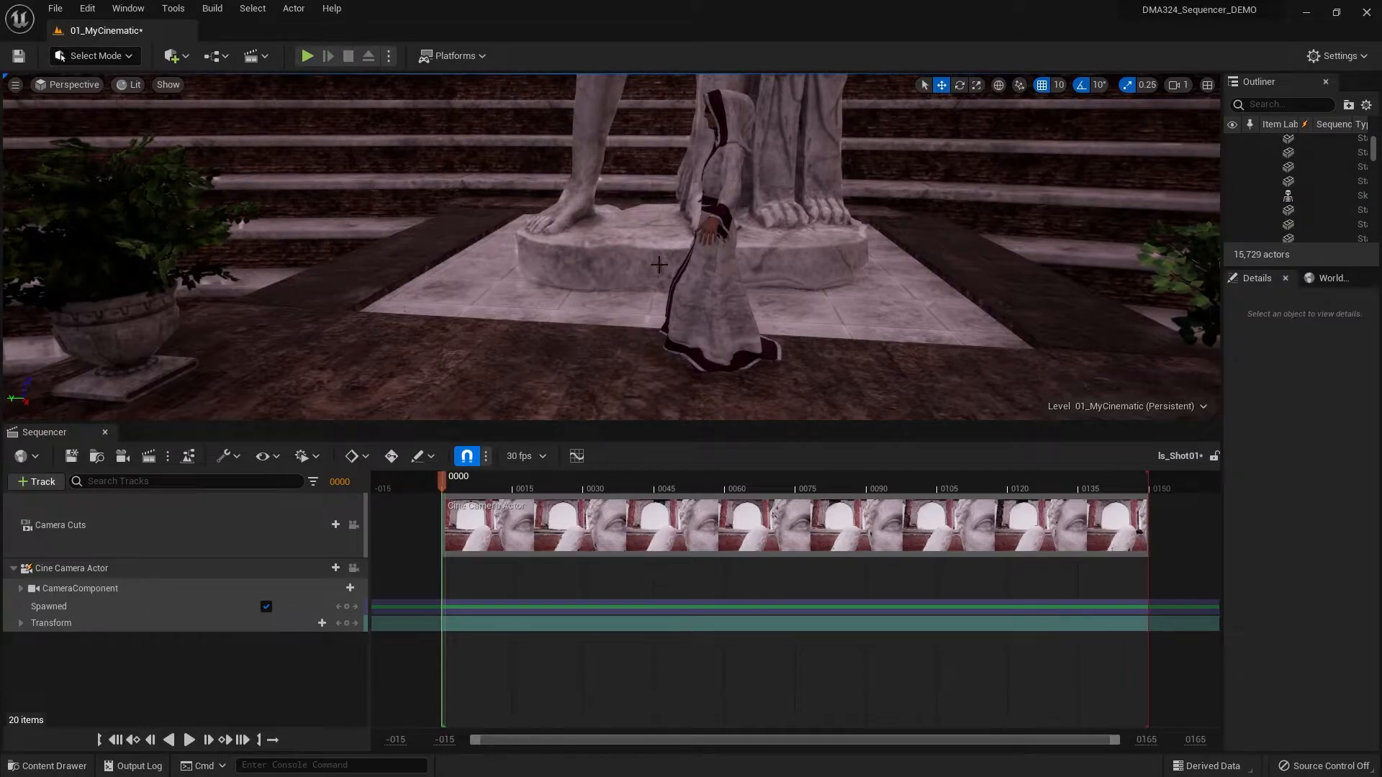
# - Rotate the Priest_Full character about its vertical axis so it faces away from the statue
pyautogui.click(712, 299)
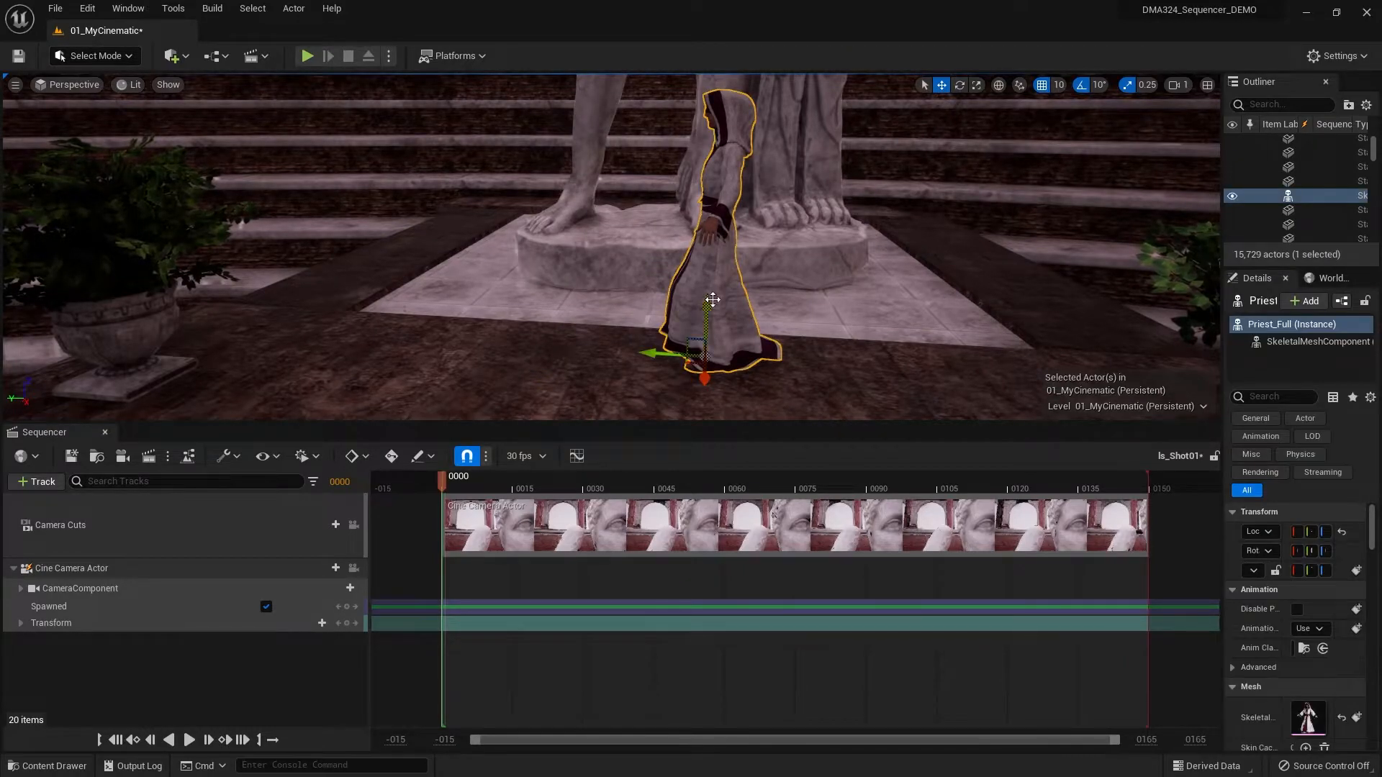
pyautogui.press('e')
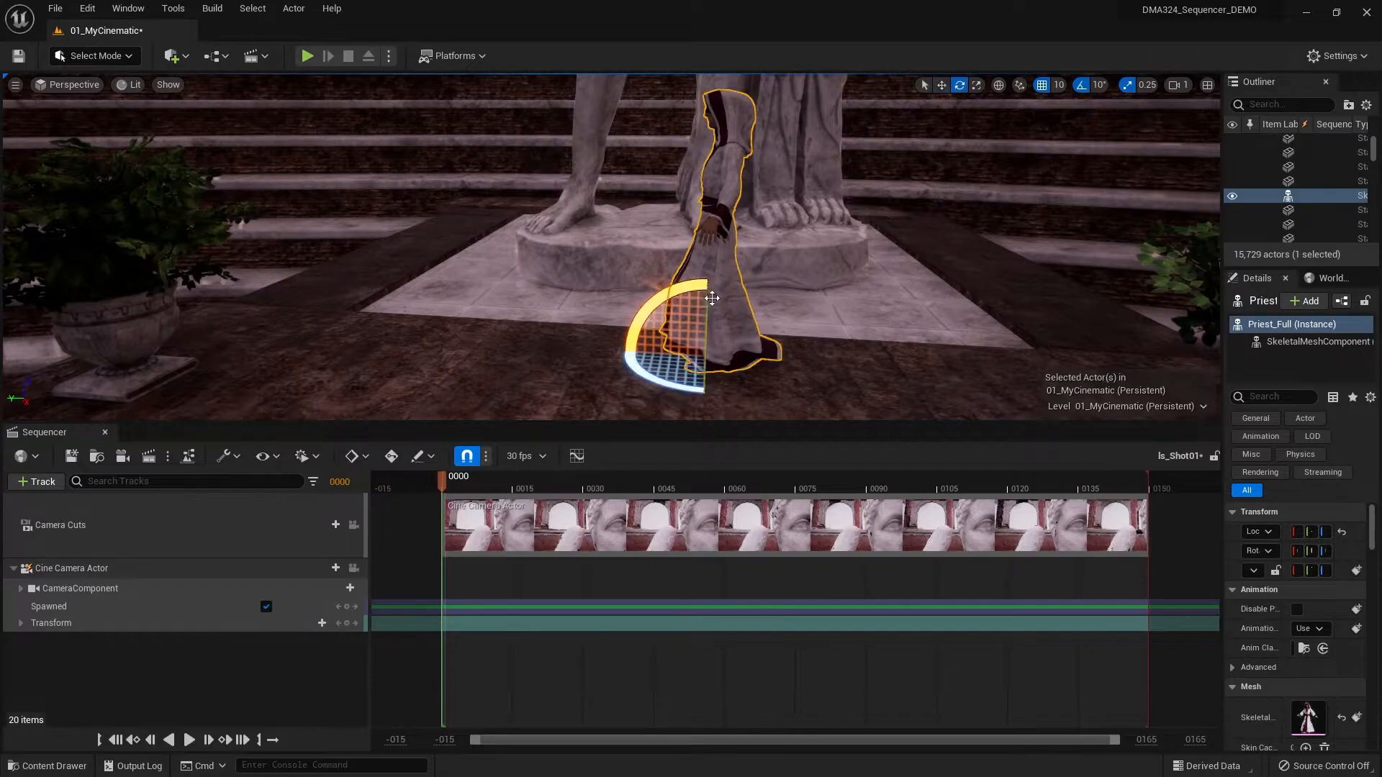
pyautogui.moveTo(703, 395); pyautogui.dragTo(885, 364)
pyautogui.scroll(-3, 882, 362)
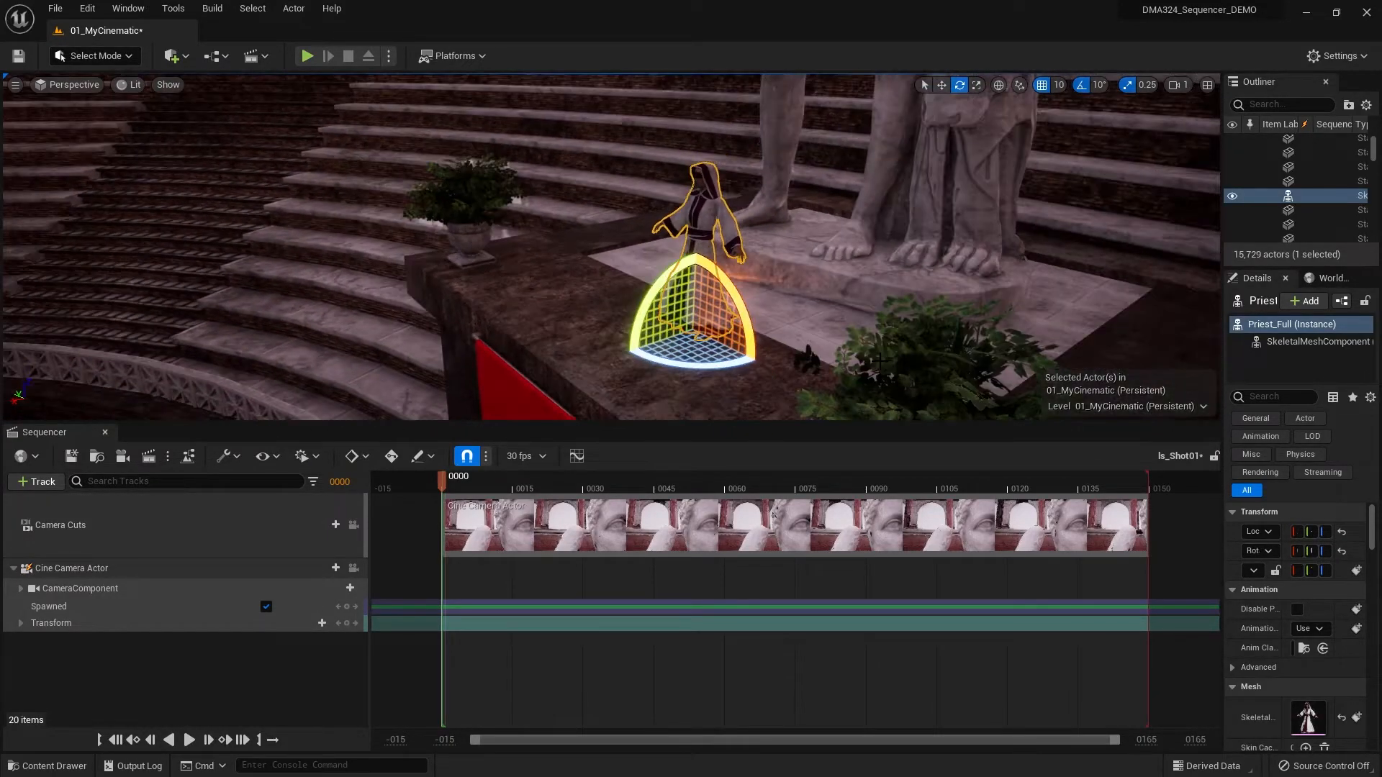
pyautogui.scroll(3, 874, 357)
# - Move the Priest_Full character forward, away from the statue and closer to the pedestal's front edge
pyautogui.press('w')
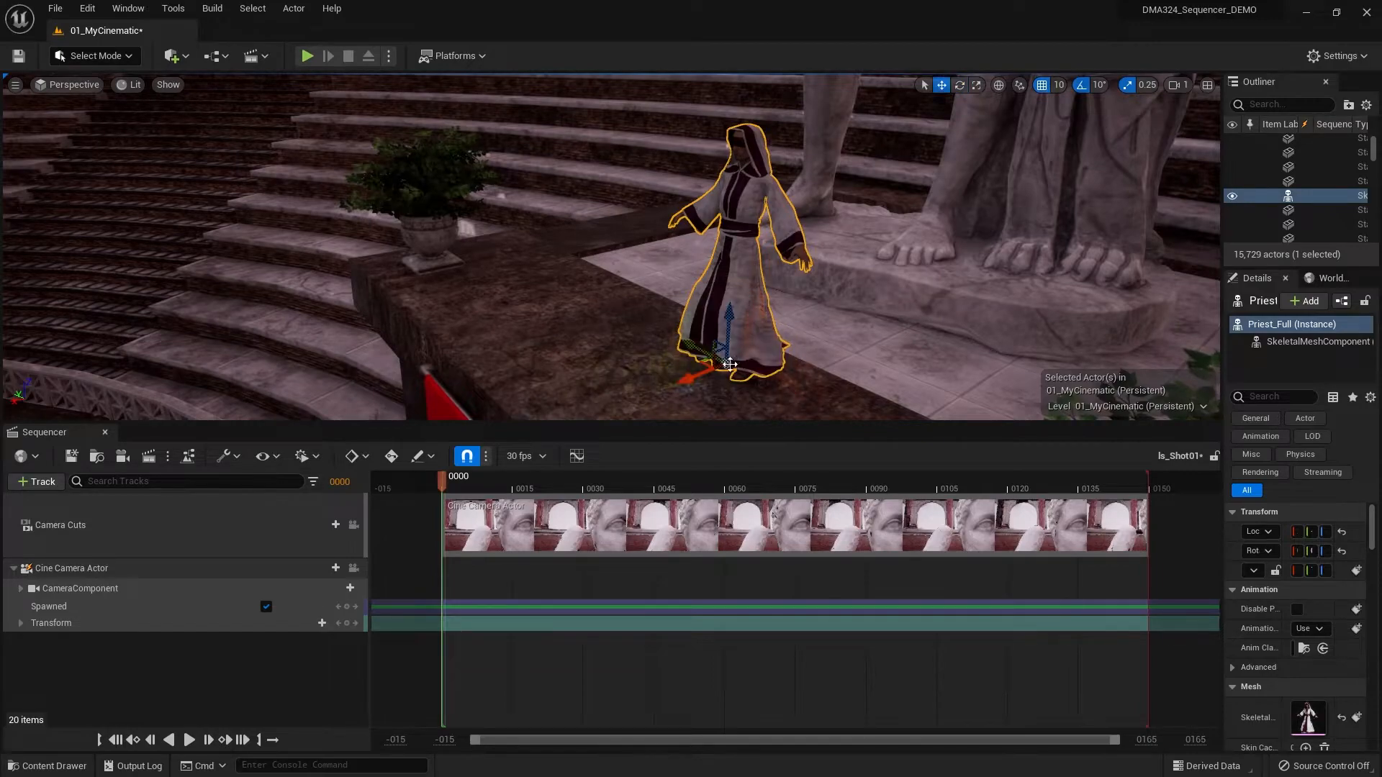
pyautogui.moveTo(683, 377); pyautogui.dragTo(638, 399)
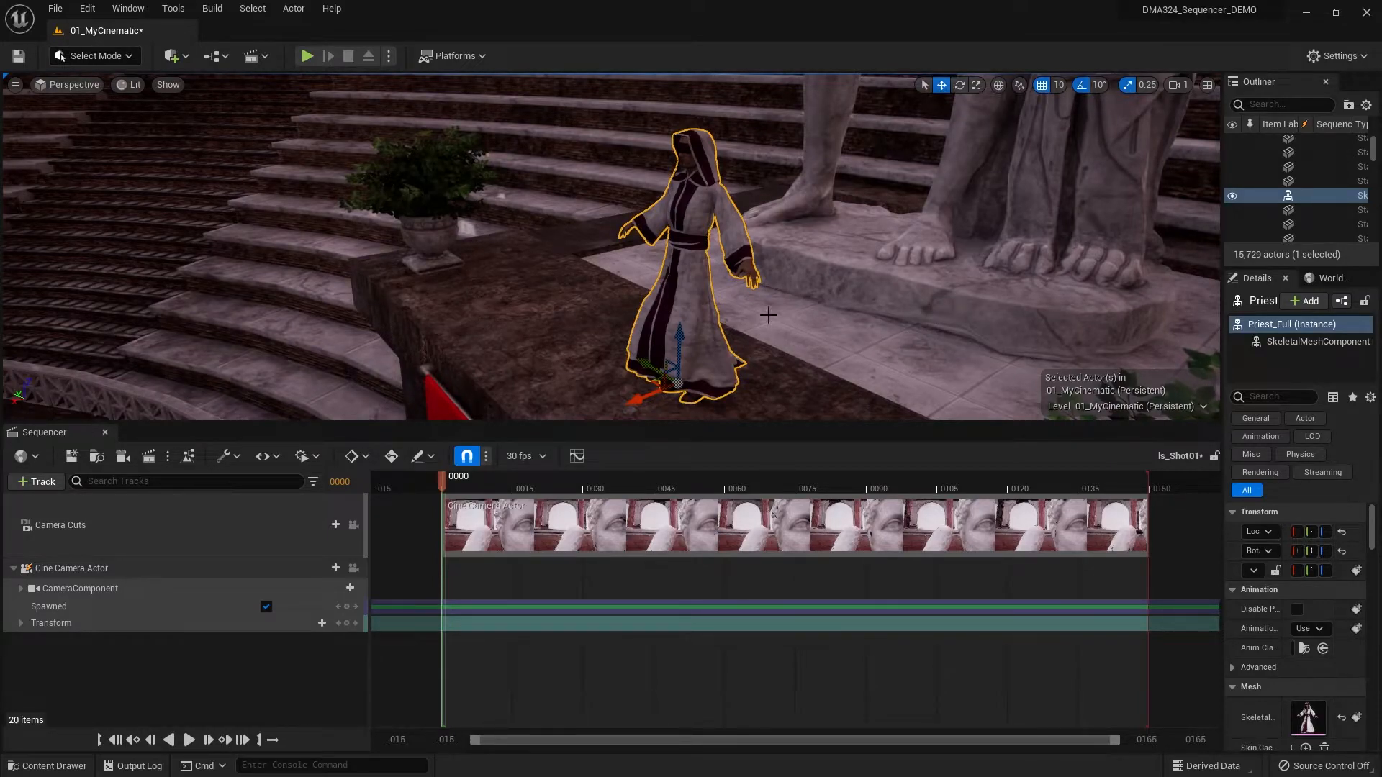
pyautogui.keyDown('alt'); pyautogui.moveTo(518, 344); pyautogui.dragTo(684, 328); pyautogui.keyUp('alt')
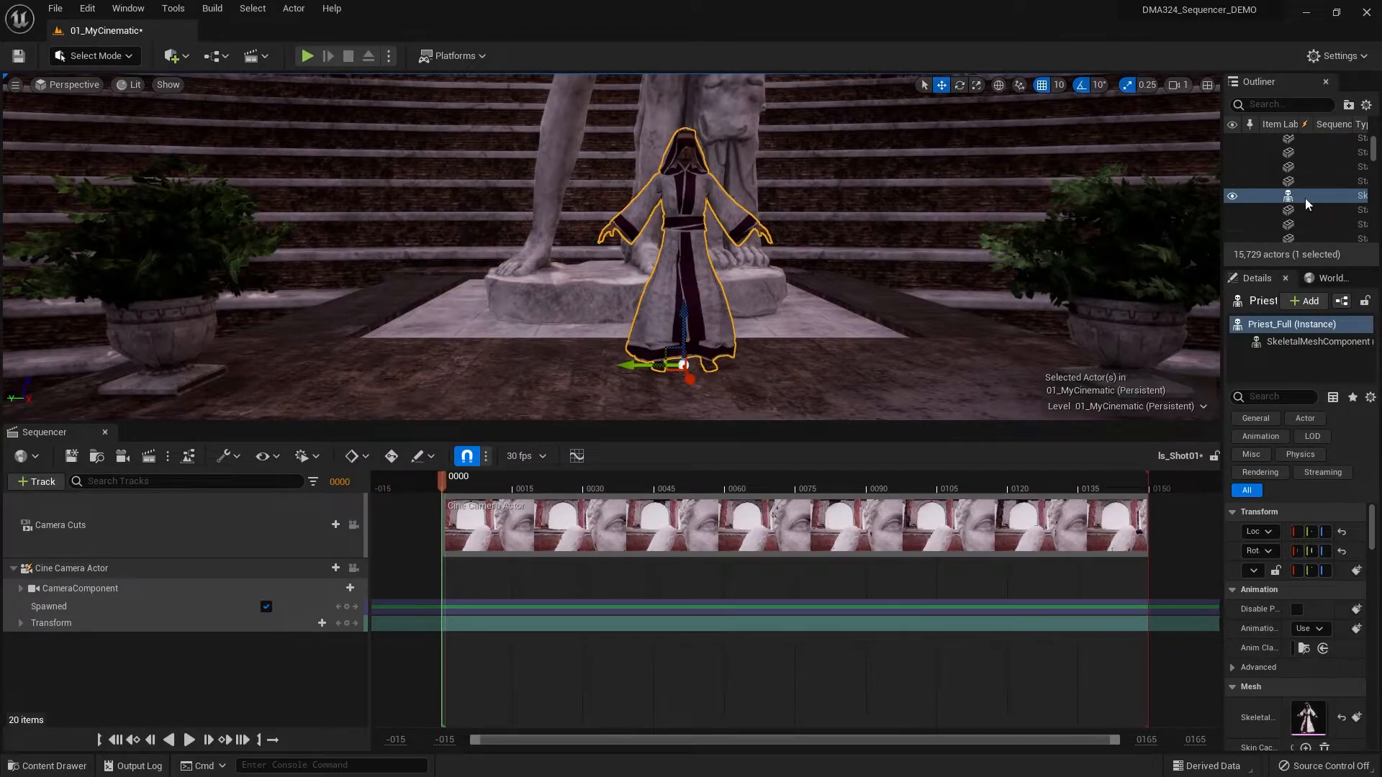
# - Widen the Outliner and Details area, collapse the camera's tracks, and add the Priest_Full actor to the ls_Shot01 sequence
pyautogui.moveTo(1222, 207); pyautogui.dragTo(1130, 222)
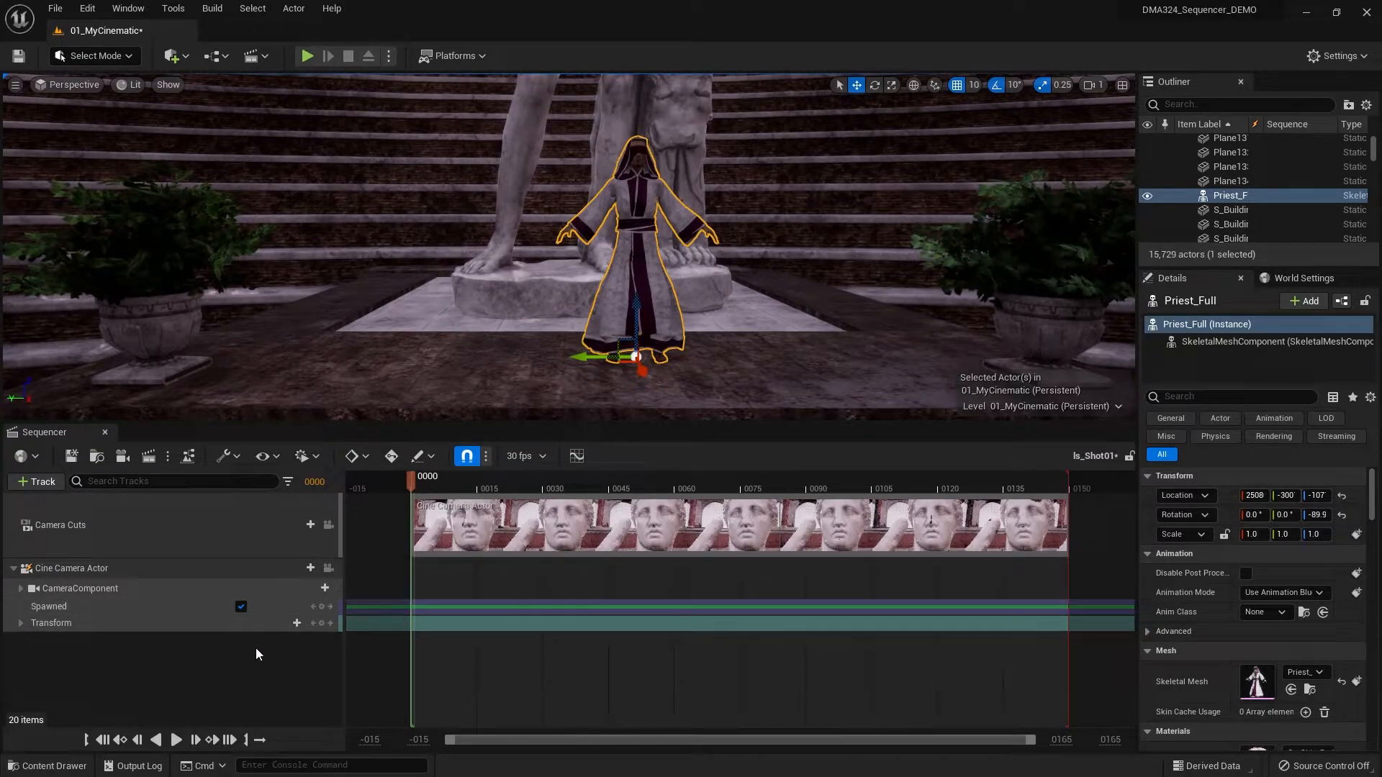
pyautogui.click(13, 568)
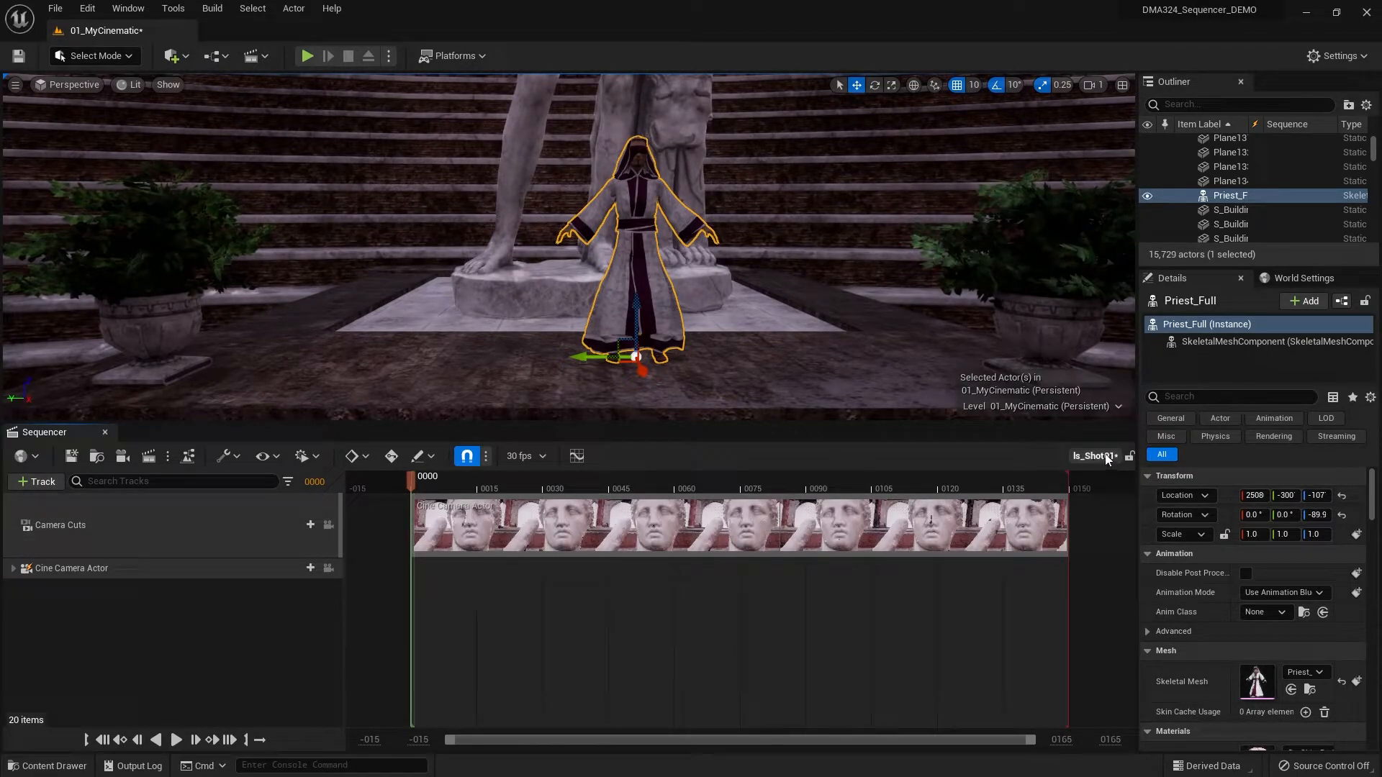
pyautogui.click(33, 484)
pyautogui.moveTo(68, 505)
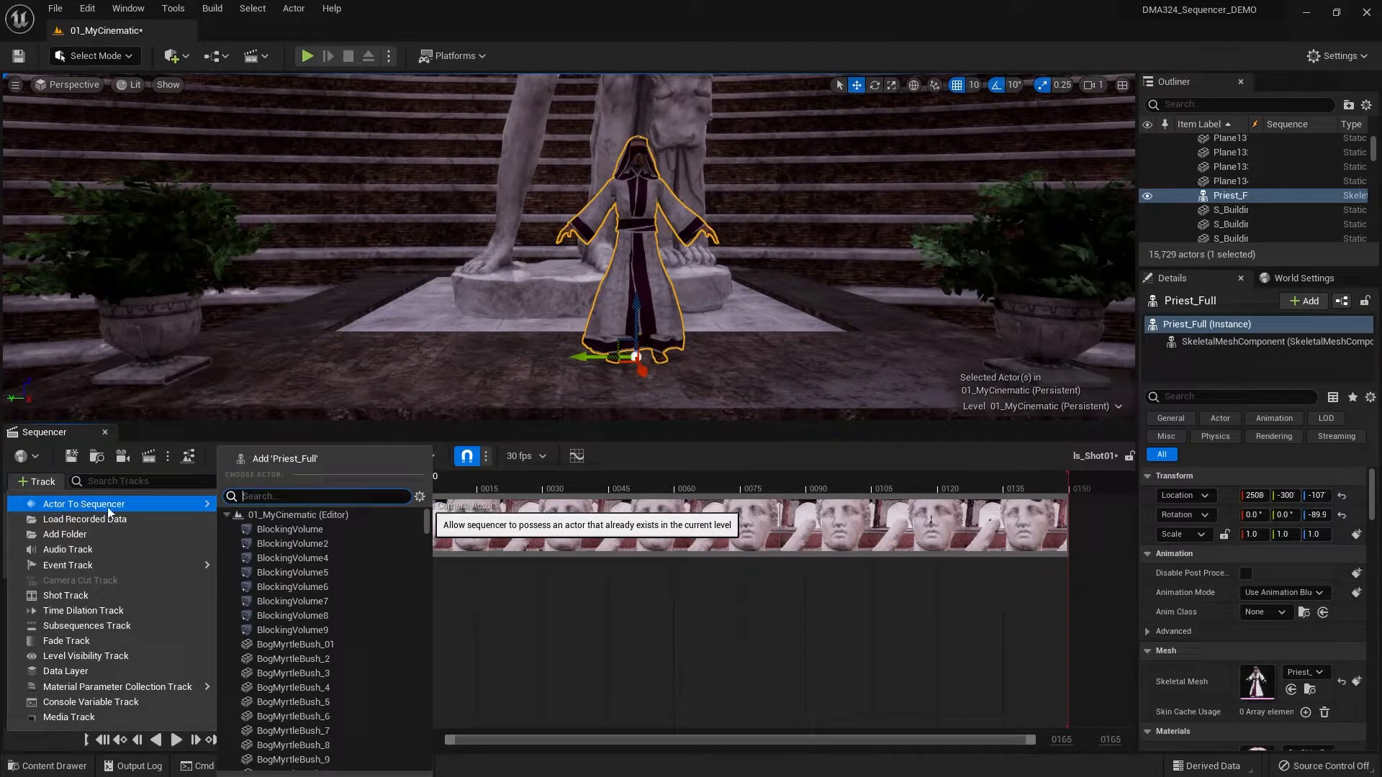
pyautogui.click(325, 461)
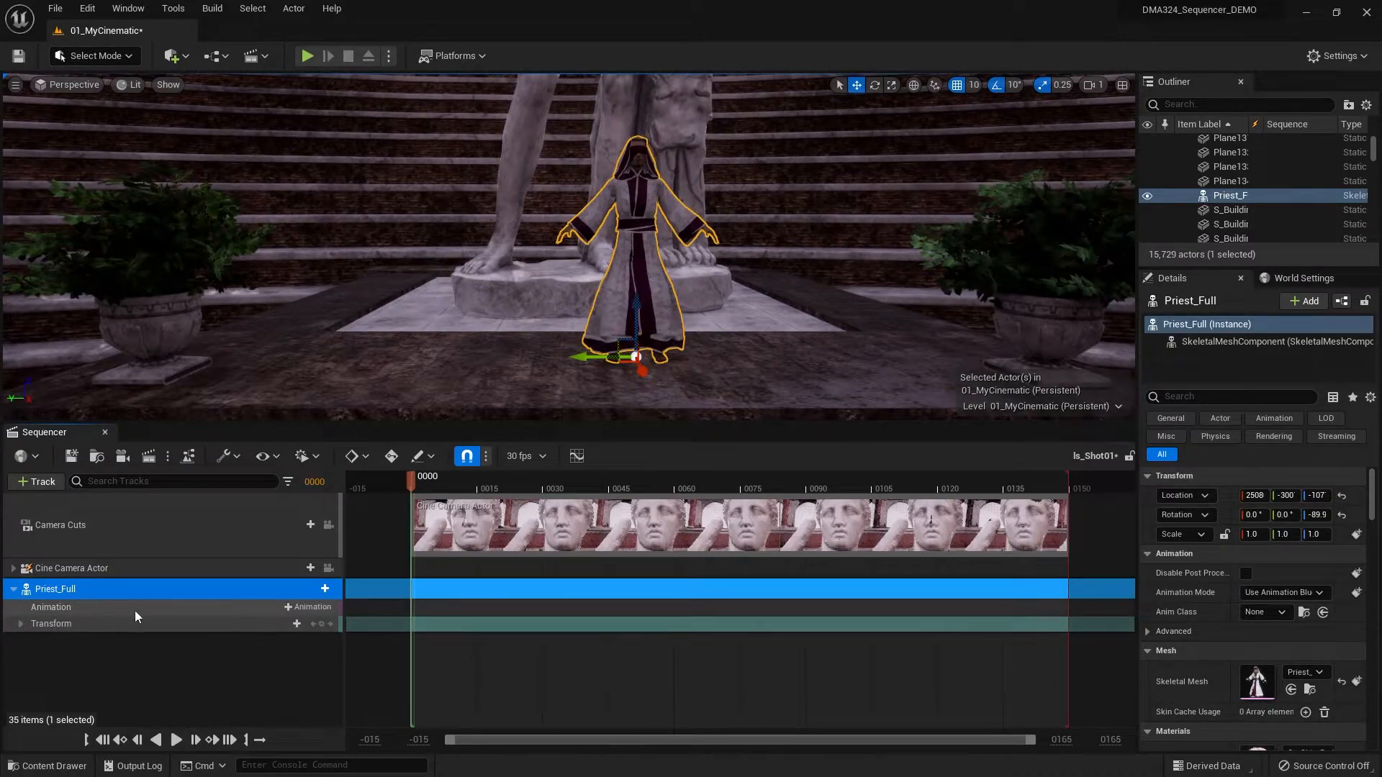
# - Add the Priest_Full_Anim_idle1 animation to the Priest_Full track at frame 0 and play the shot back
pyautogui.click(306, 608)
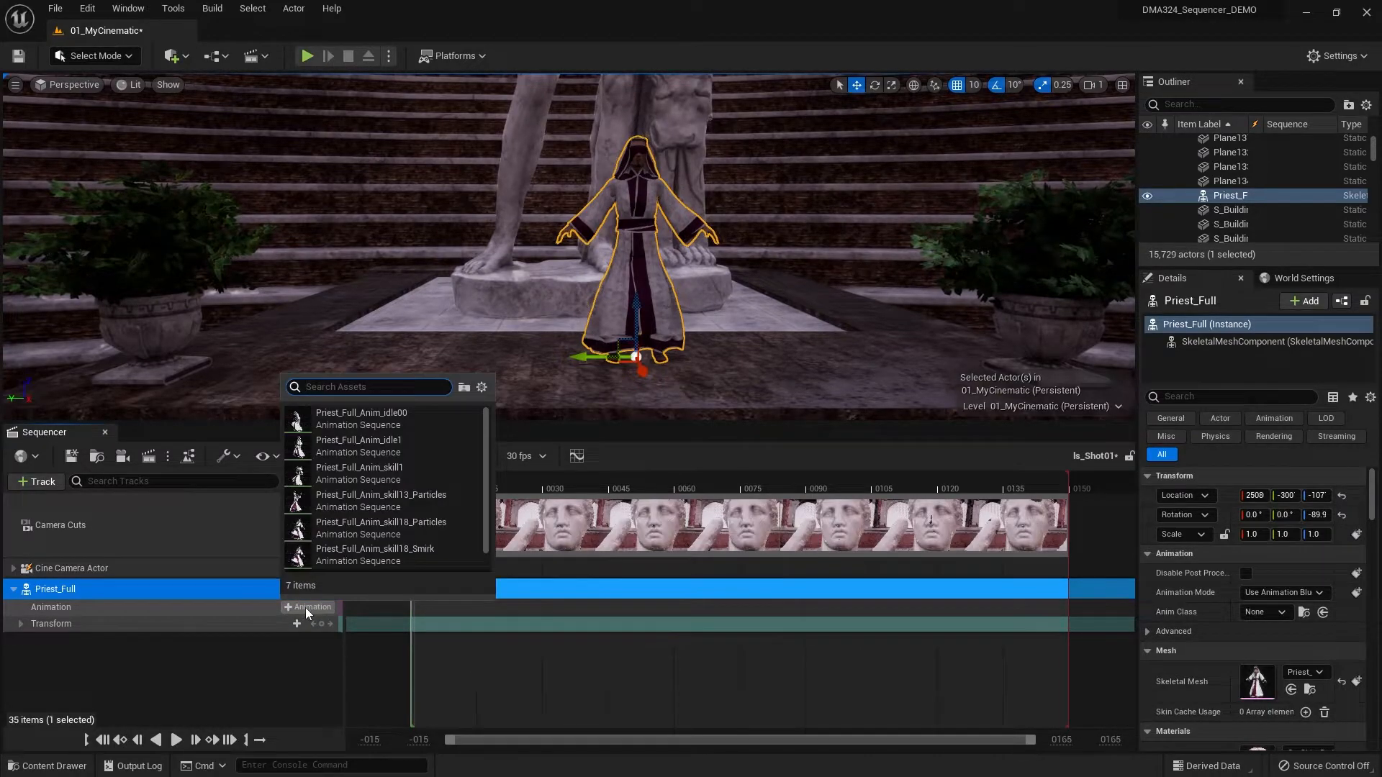
pyautogui.click(368, 444)
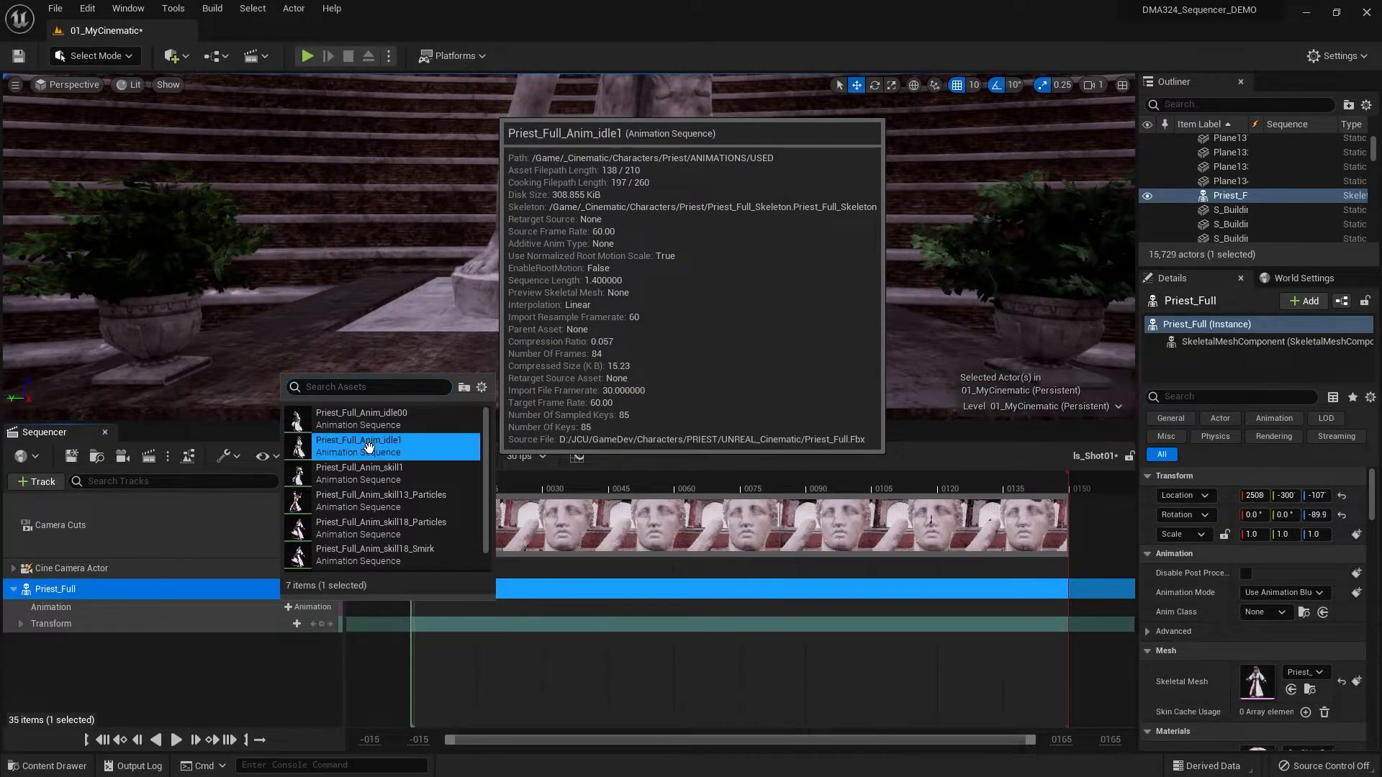
pyautogui.keyDown('alt'); pyautogui.moveTo(780, 338); pyautogui.dragTo(708, 335); pyautogui.keyUp('alt')
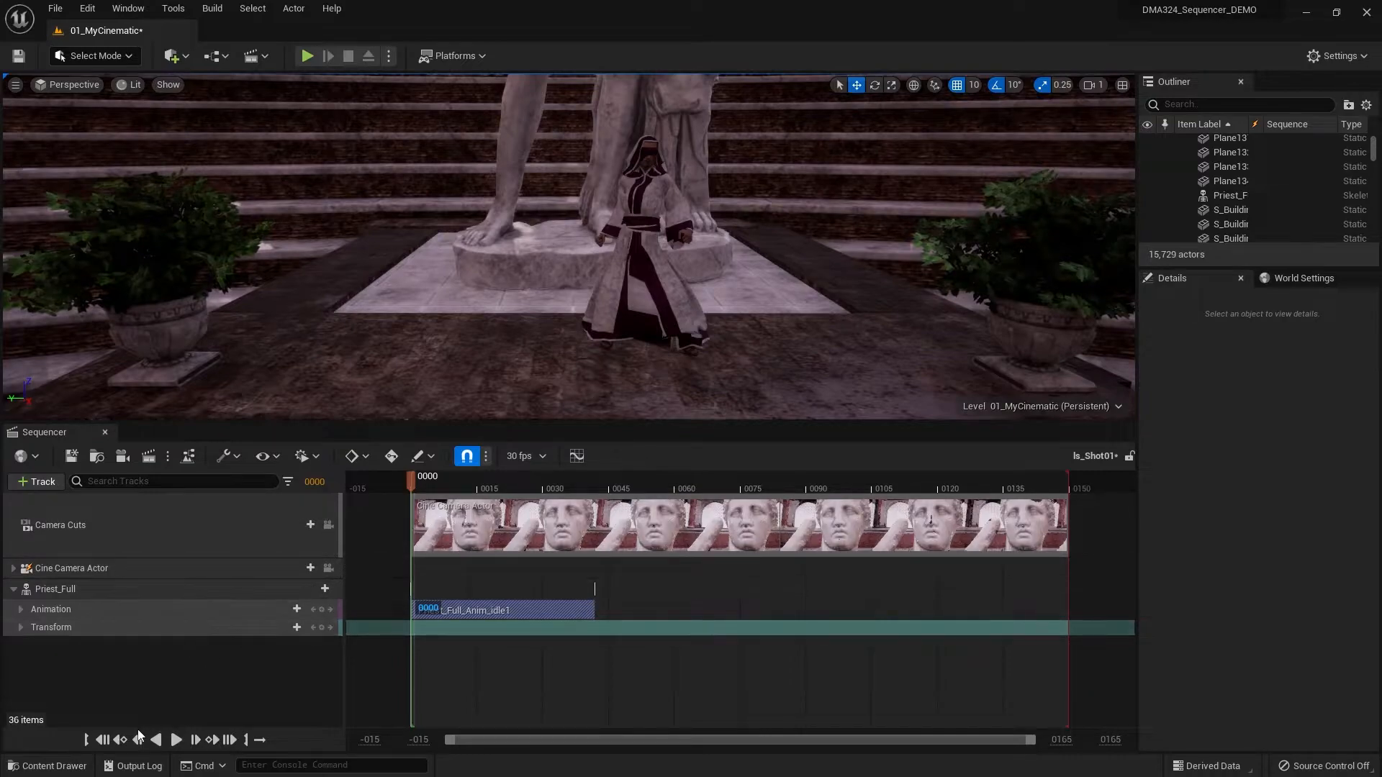
pyautogui.click(176, 740)
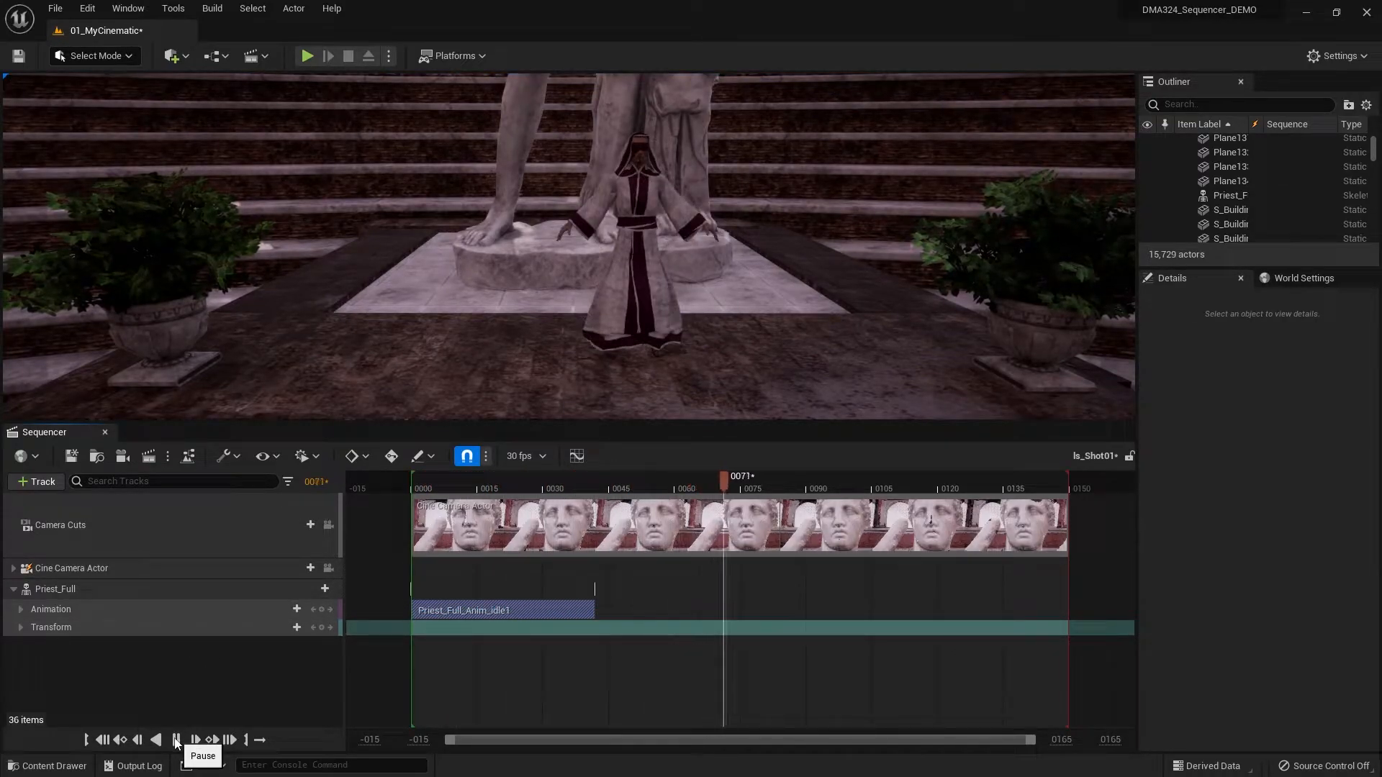
pyautogui.click(175, 741)
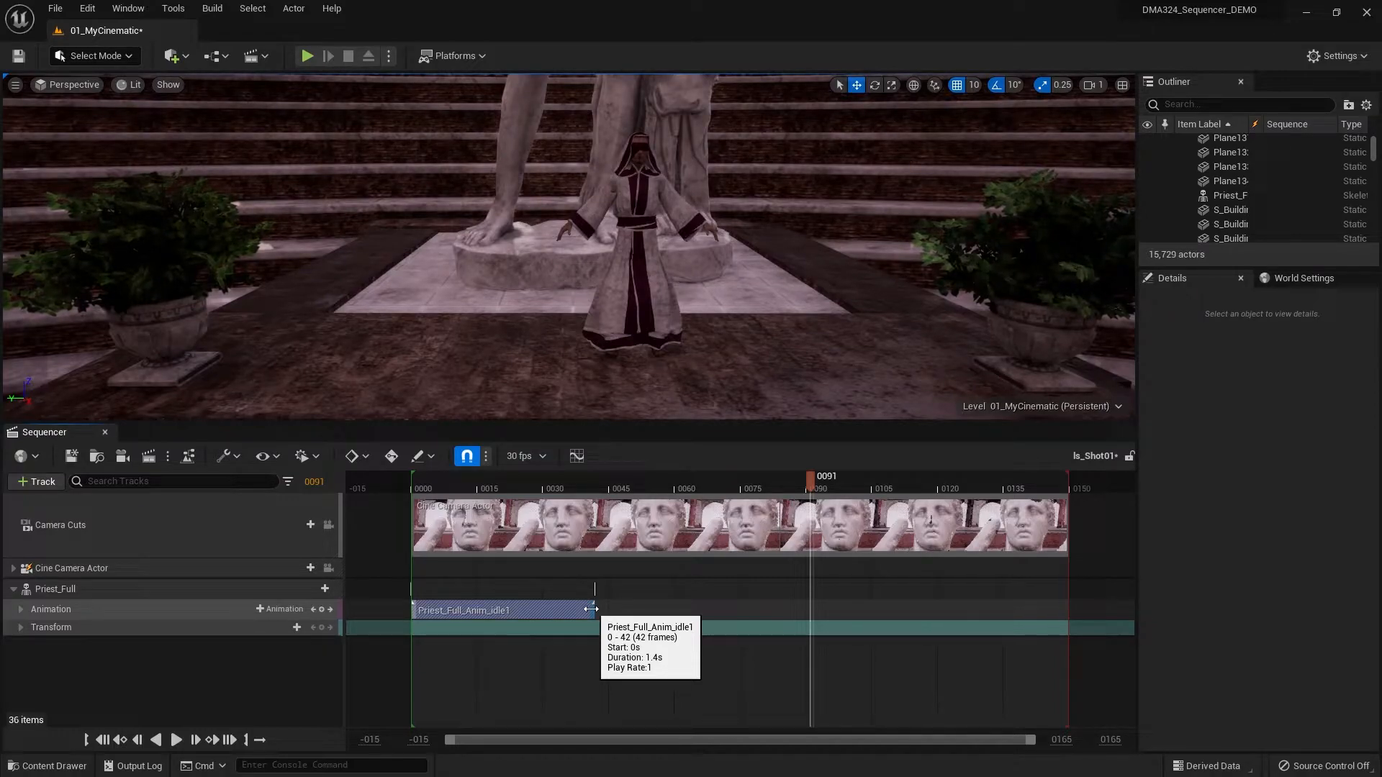
# - Extend the Priest_Full_Anim_idle1 clip to the end of the shot at frame 150, play it back, and return to frame 0
pyautogui.moveTo(592, 608); pyautogui.dragTo(1064, 609)
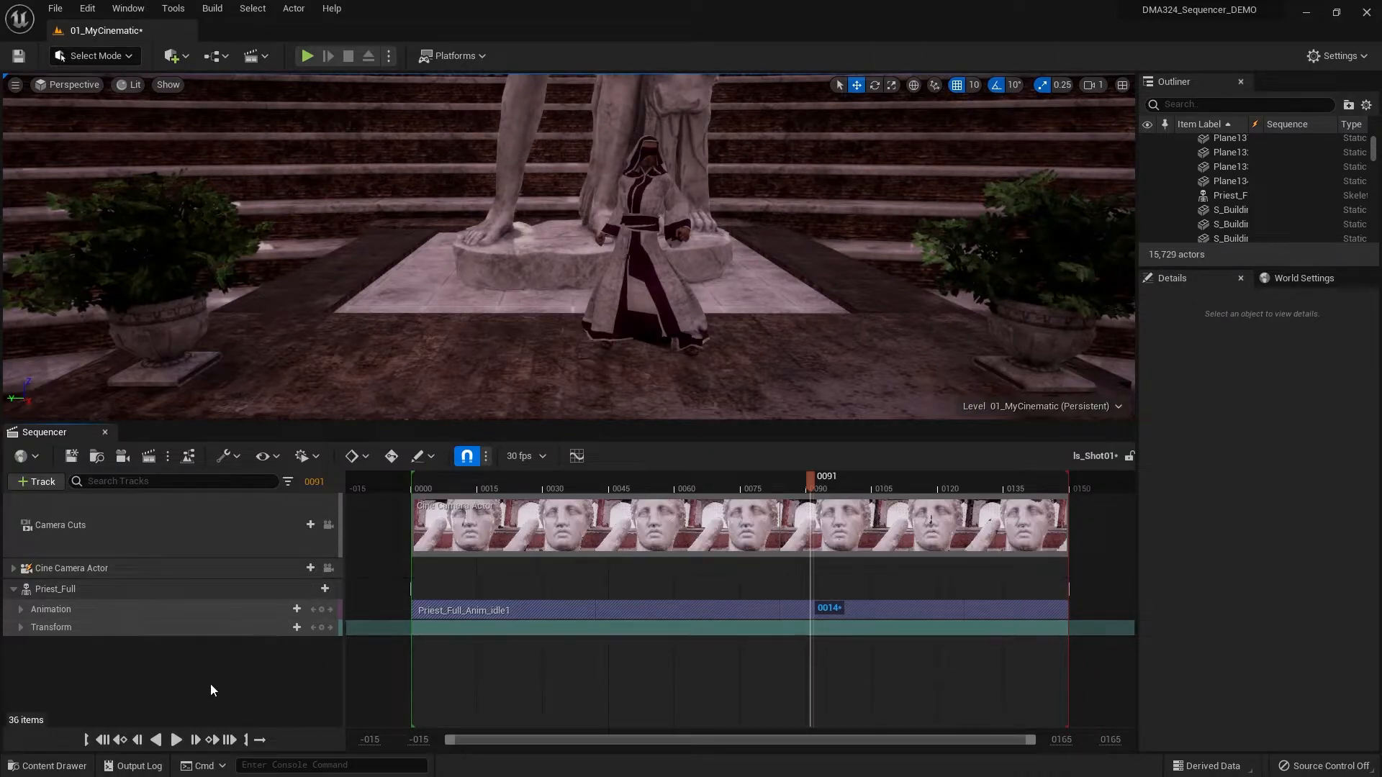
pyautogui.click(104, 739)
pyautogui.click(173, 744)
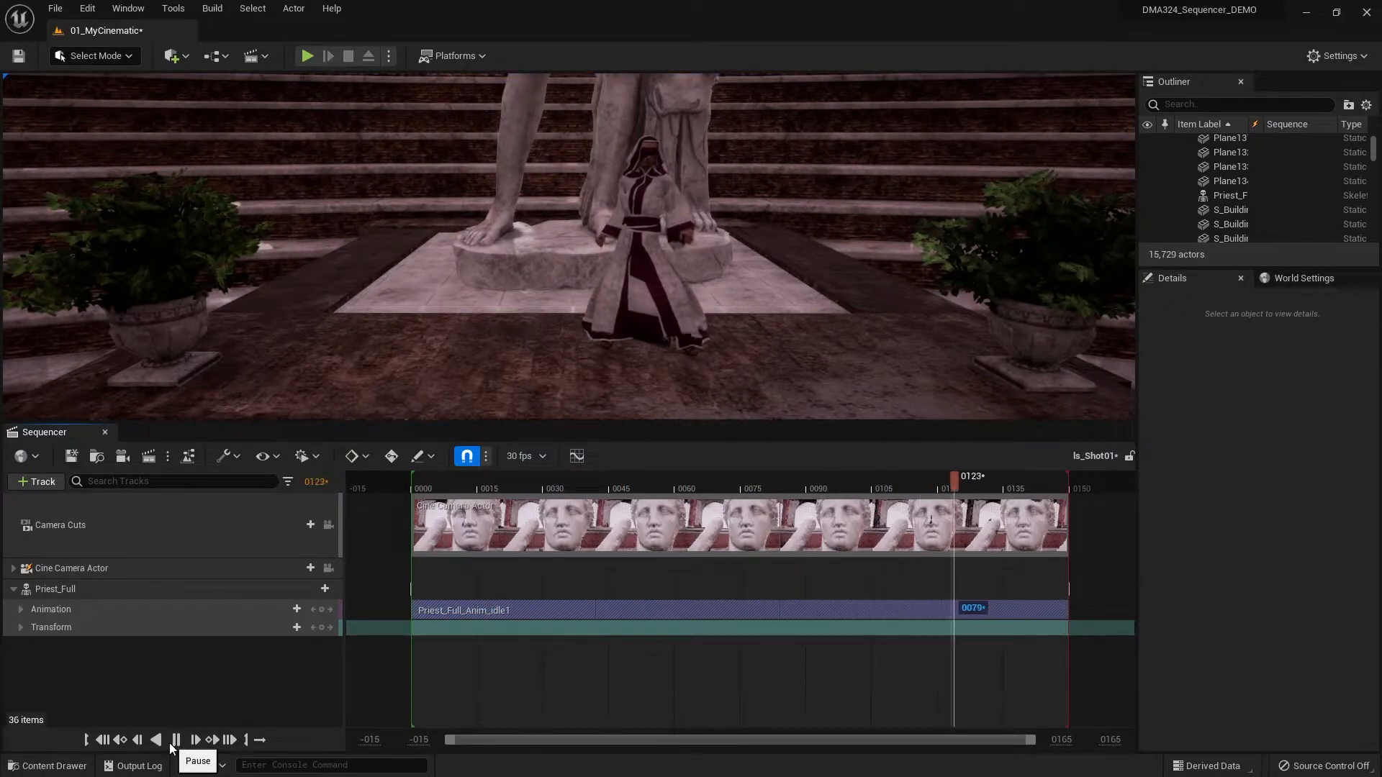
pyautogui.click(102, 740)
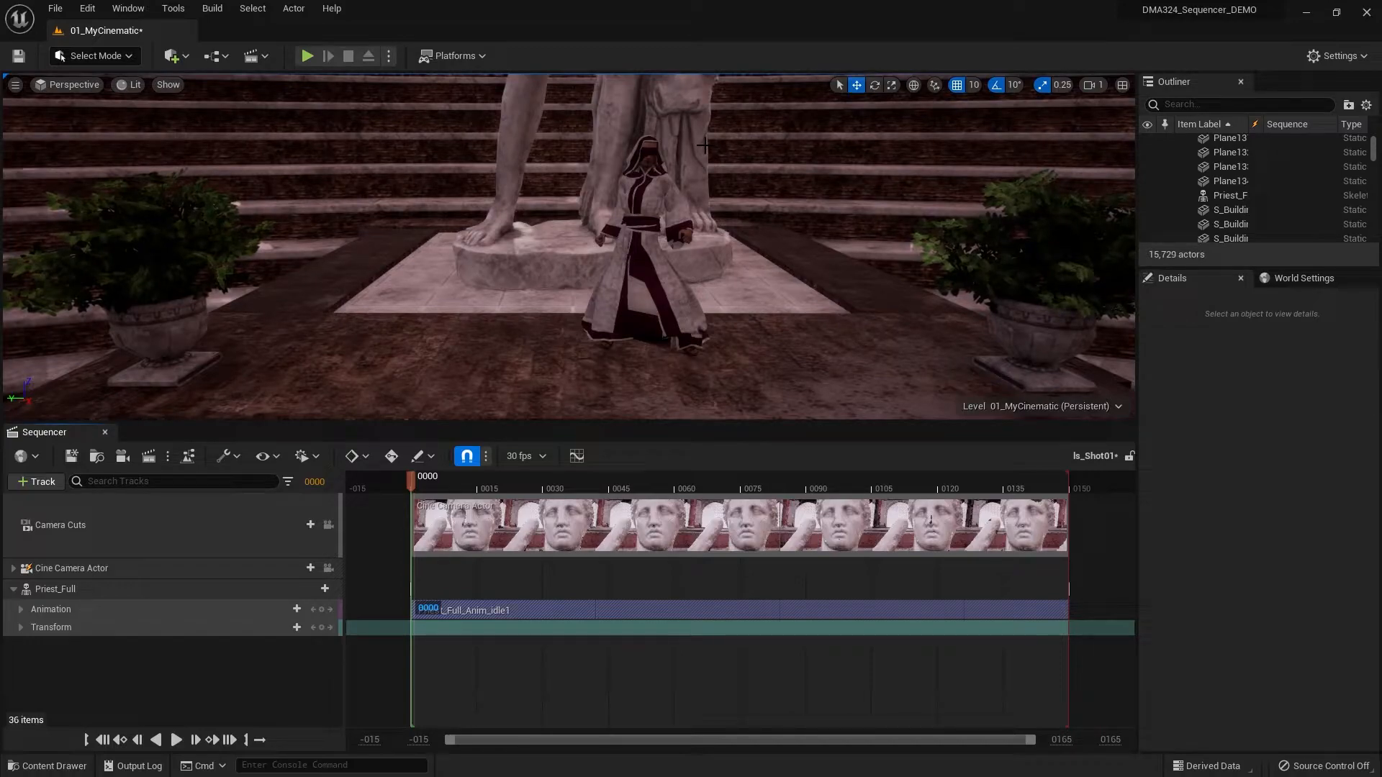
# - Lock the cine camera to the viewport and expand its CameraComponent properties in the sequence
pyautogui.click(329, 568)
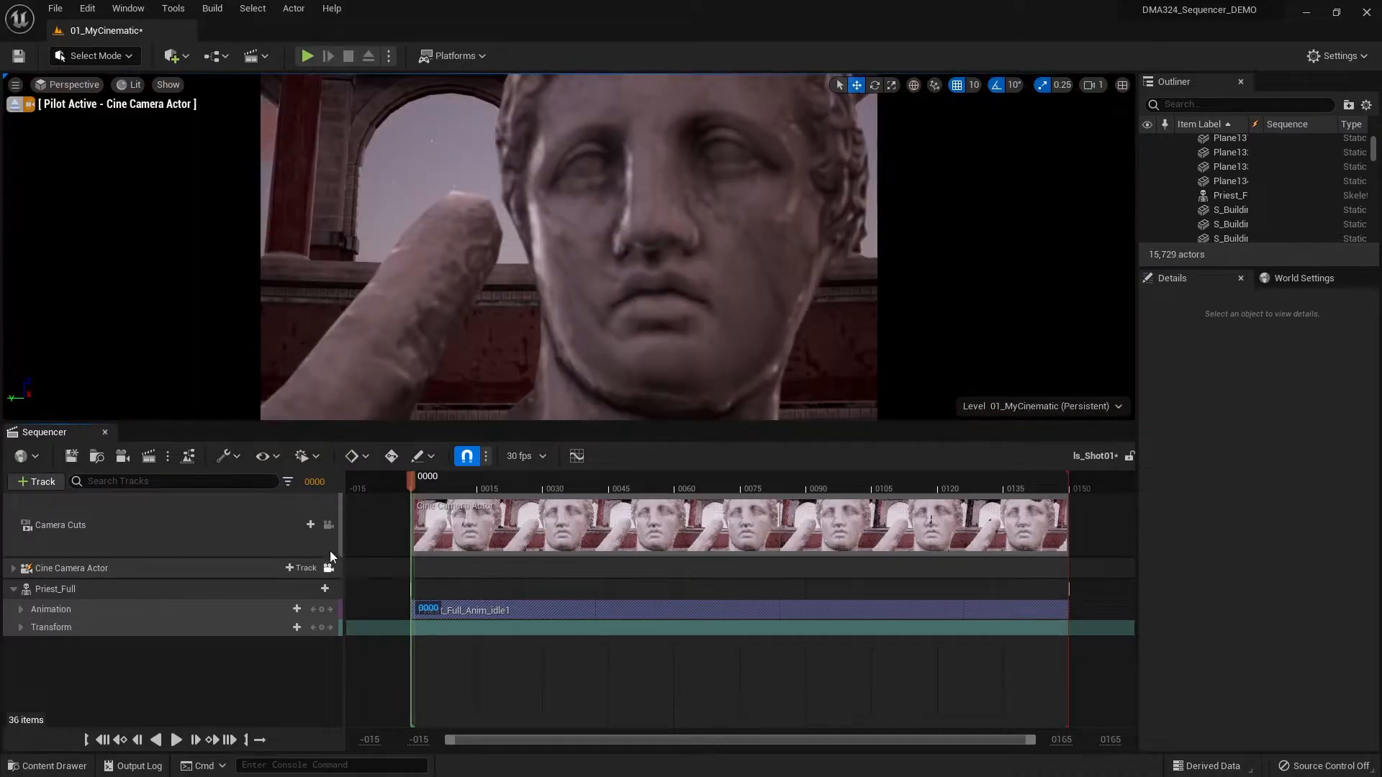
pyautogui.click(644, 254)
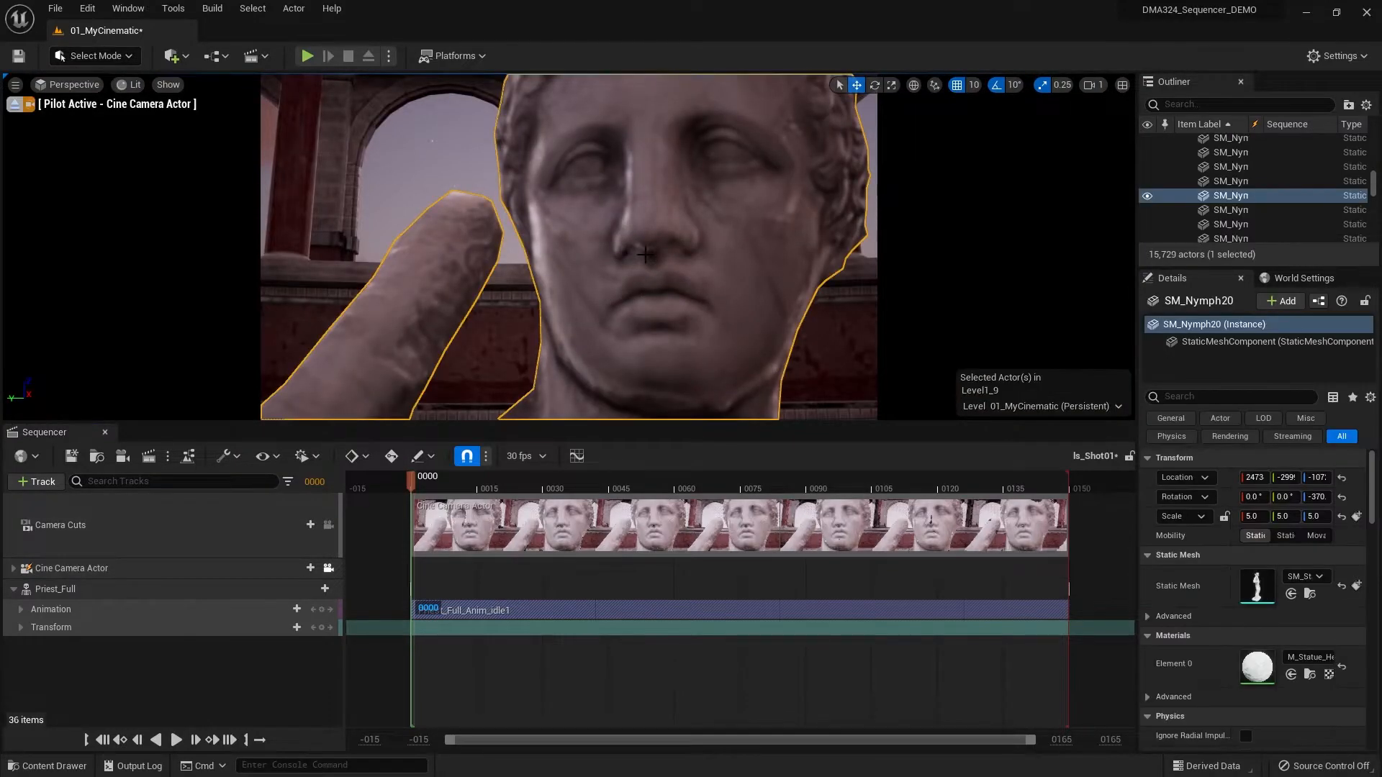
pyautogui.click(13, 569)
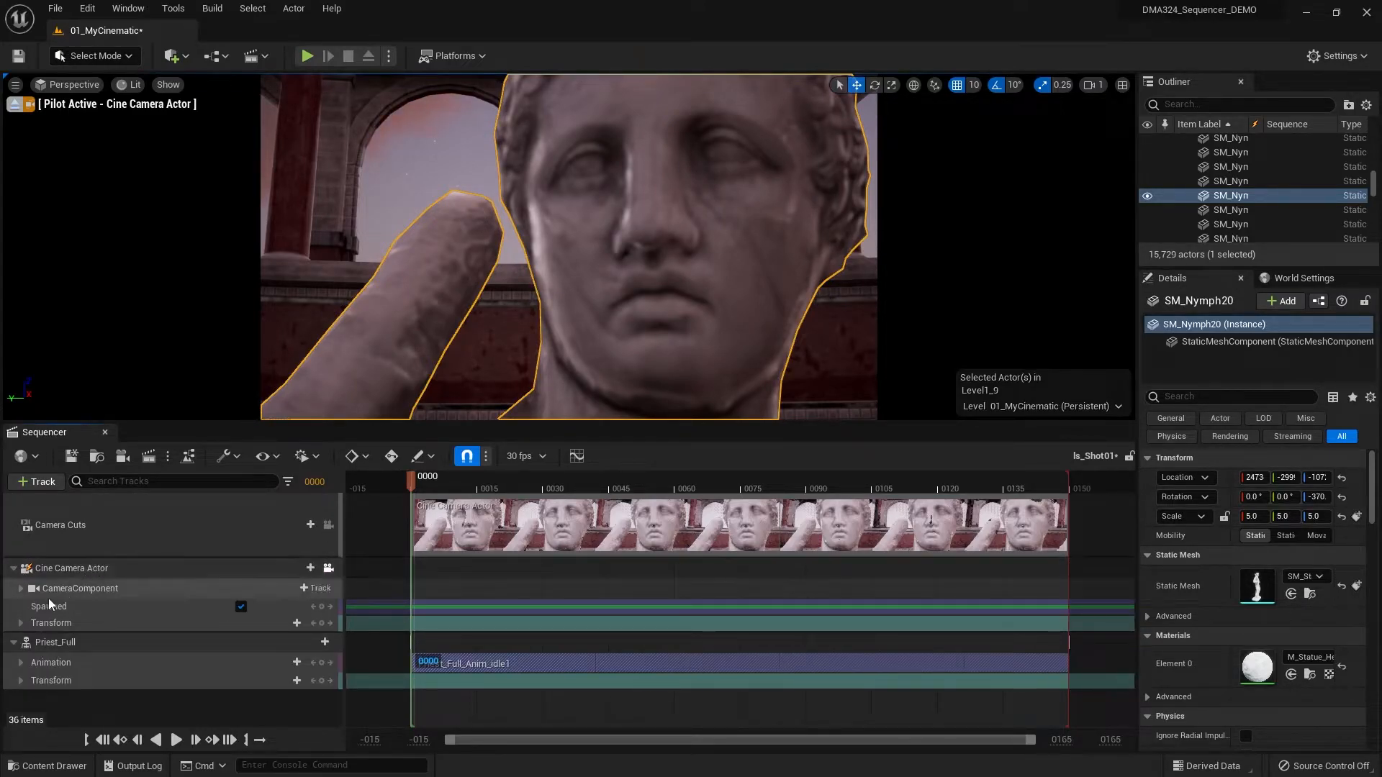
pyautogui.click(21, 589)
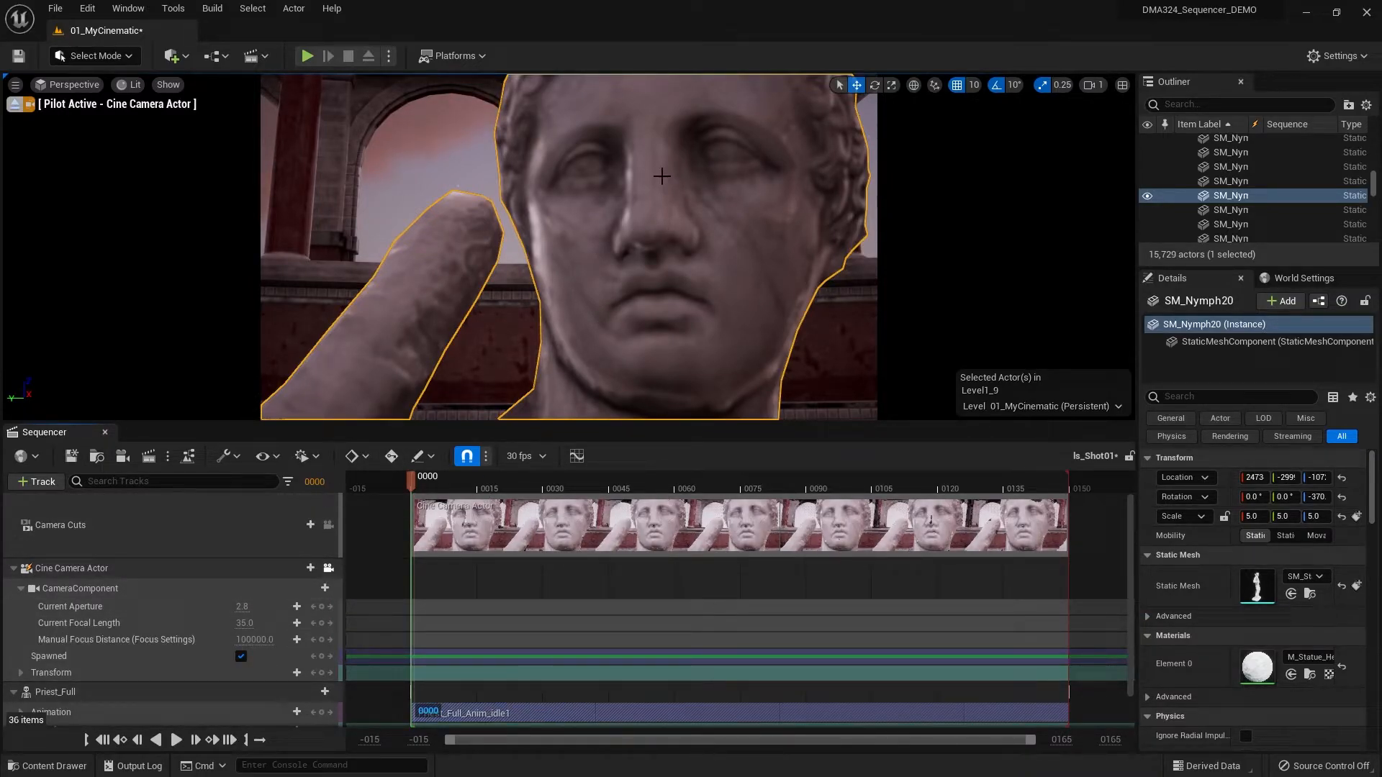
# - Nudge the piloted cine camera vertically while keeping the statue's face and raised arm in frame
pyautogui.hotkey('ctrl', 'z')
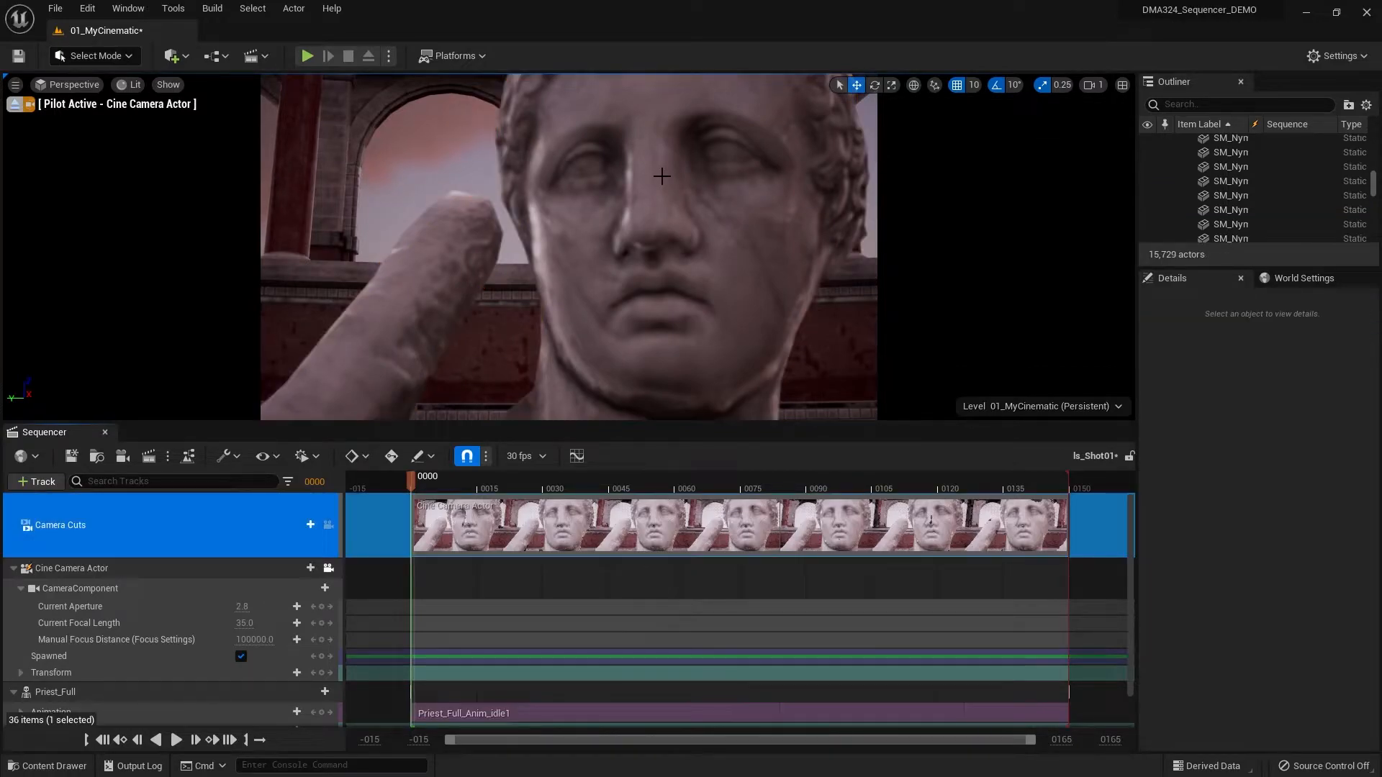
pyautogui.click(662, 176)
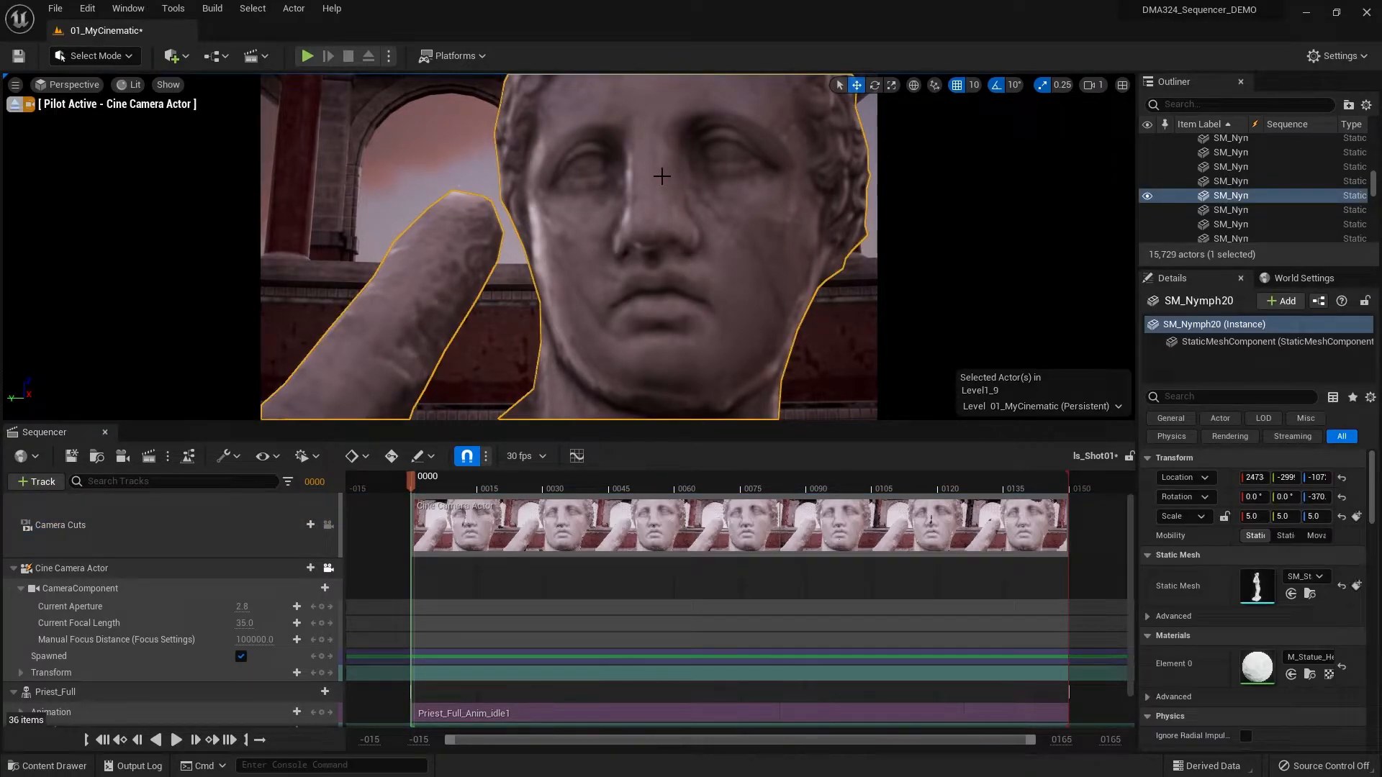
pyautogui.press('q')
pyautogui.press('q')
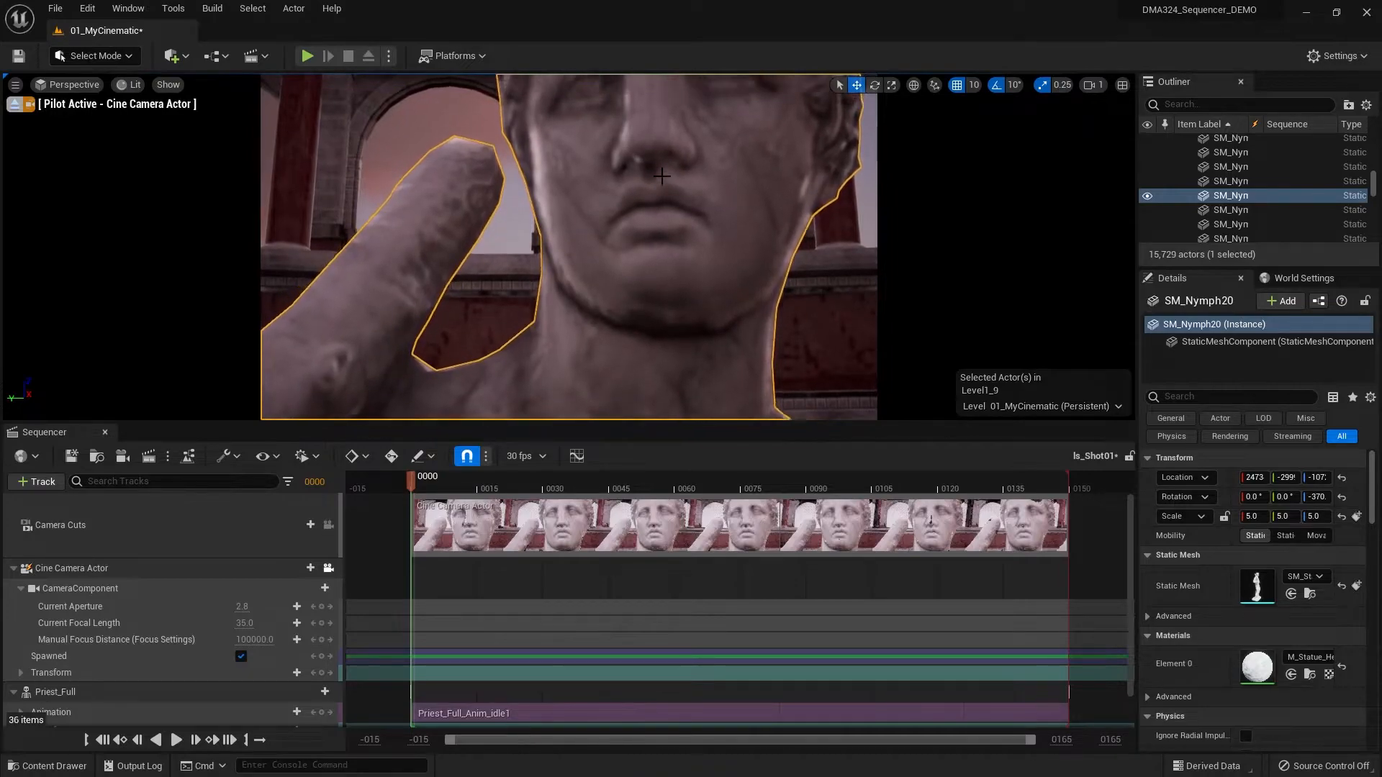
pyautogui.press('e')
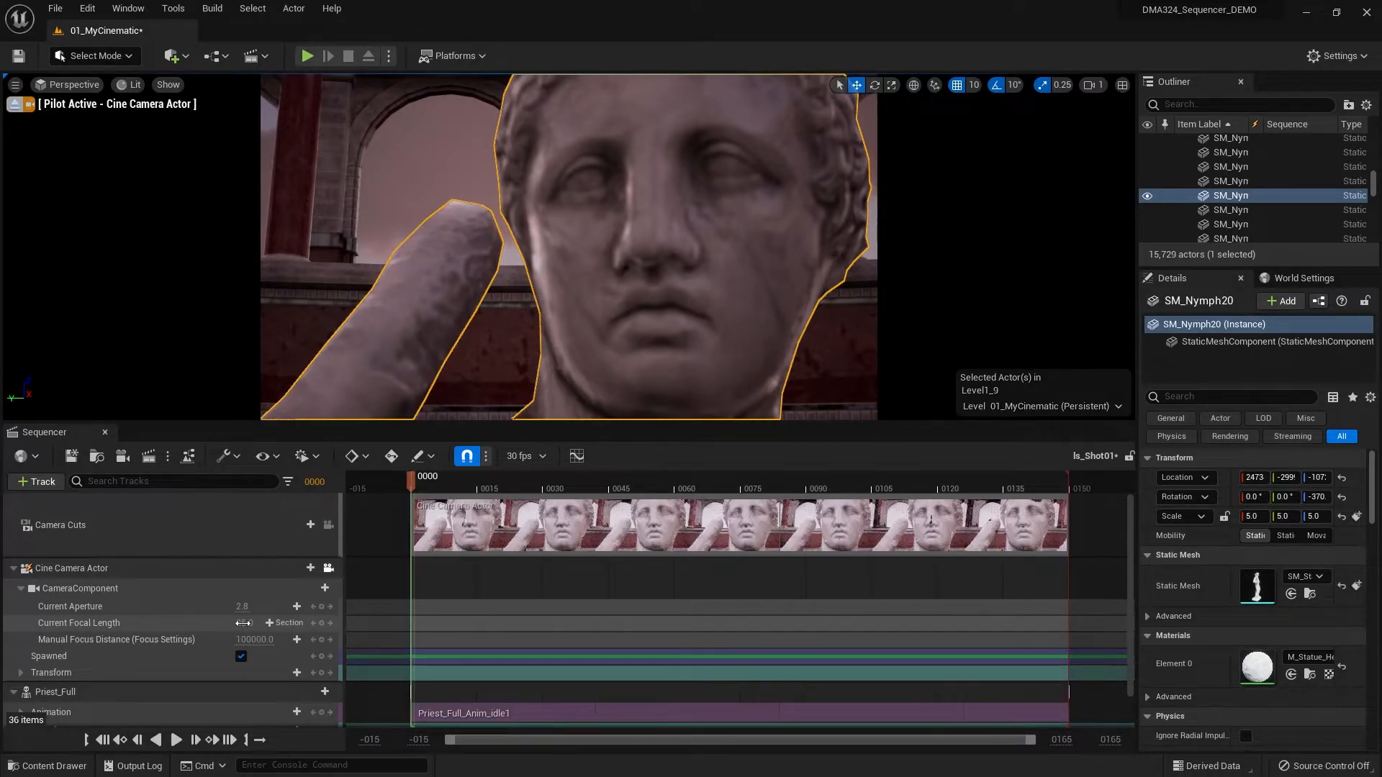
# - Set the cine camera's Current Focal Length to 135
pyautogui.moveTo(242, 625); pyautogui.dragTo(242, 628)
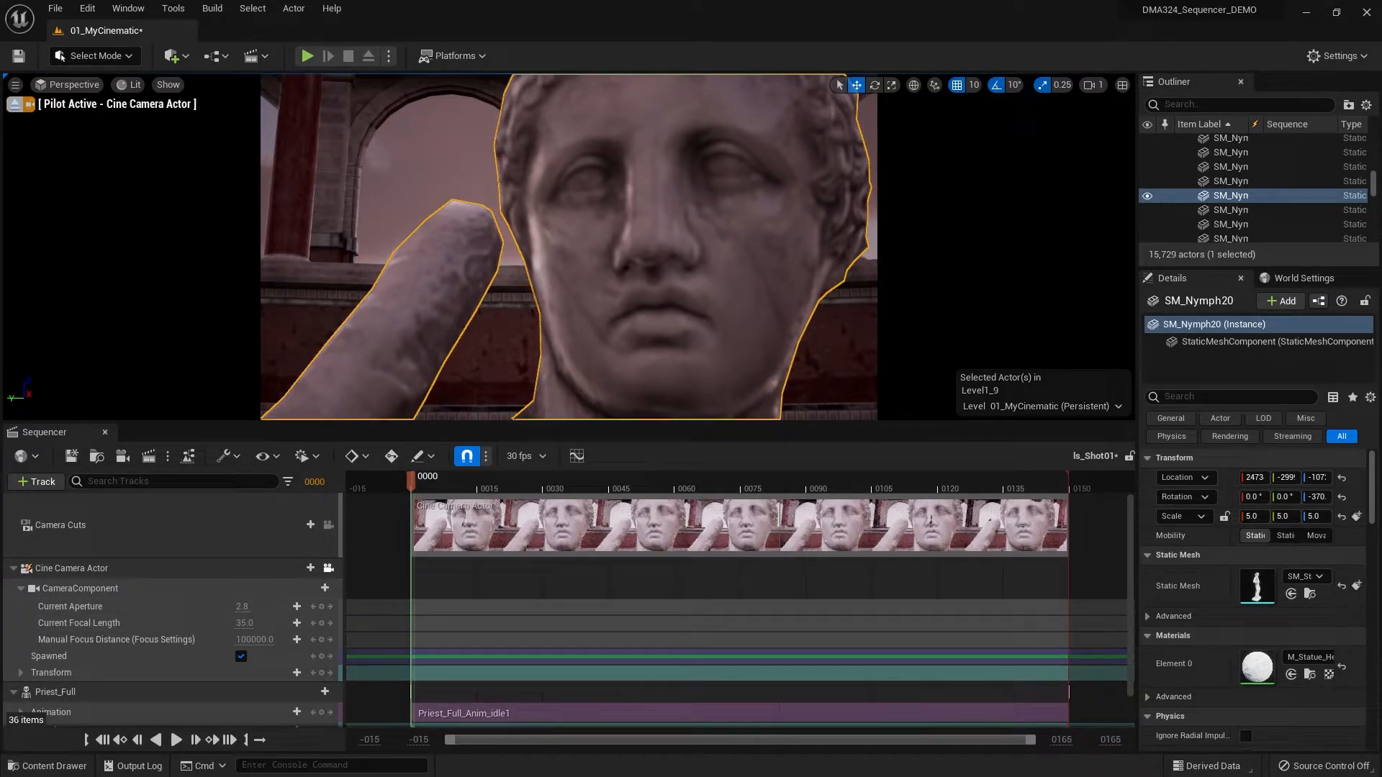
pyautogui.click(244, 623)
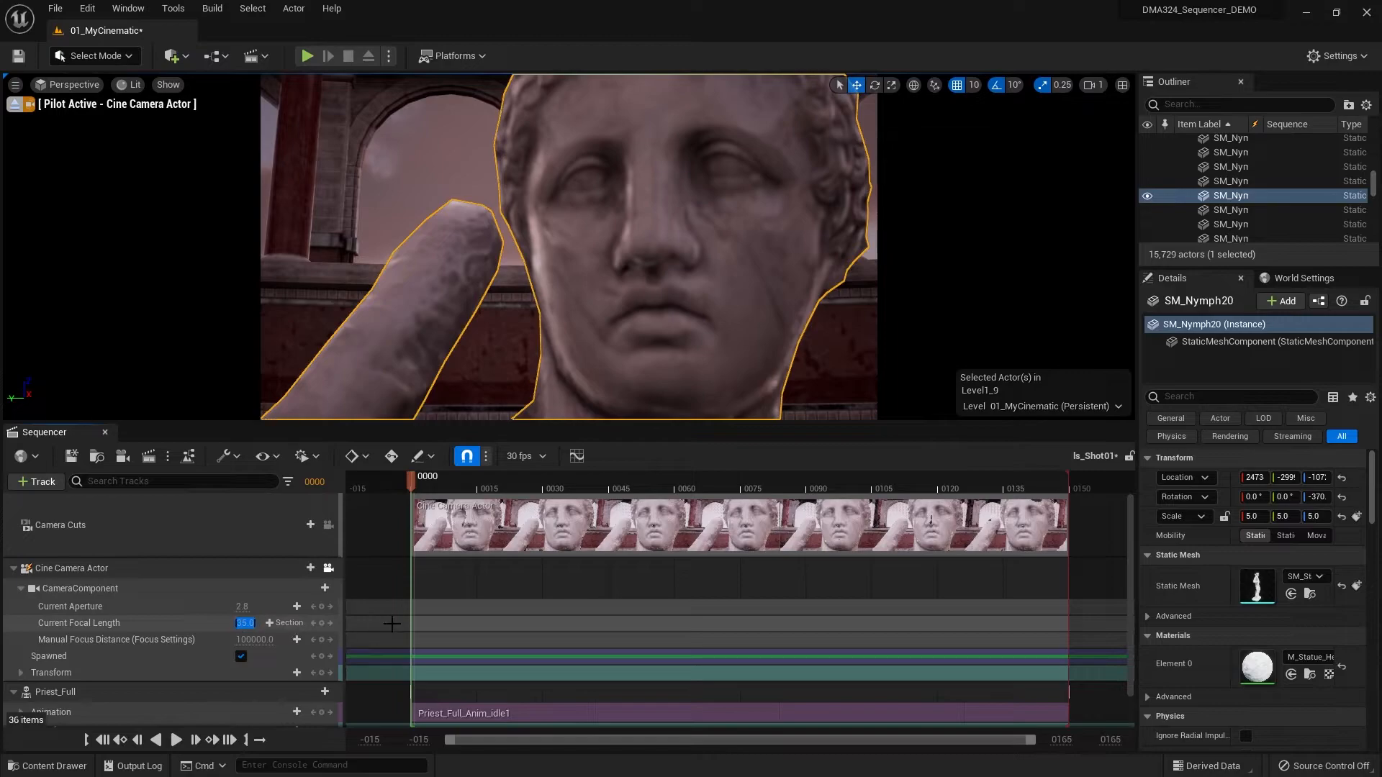
pyautogui.press('Escape')
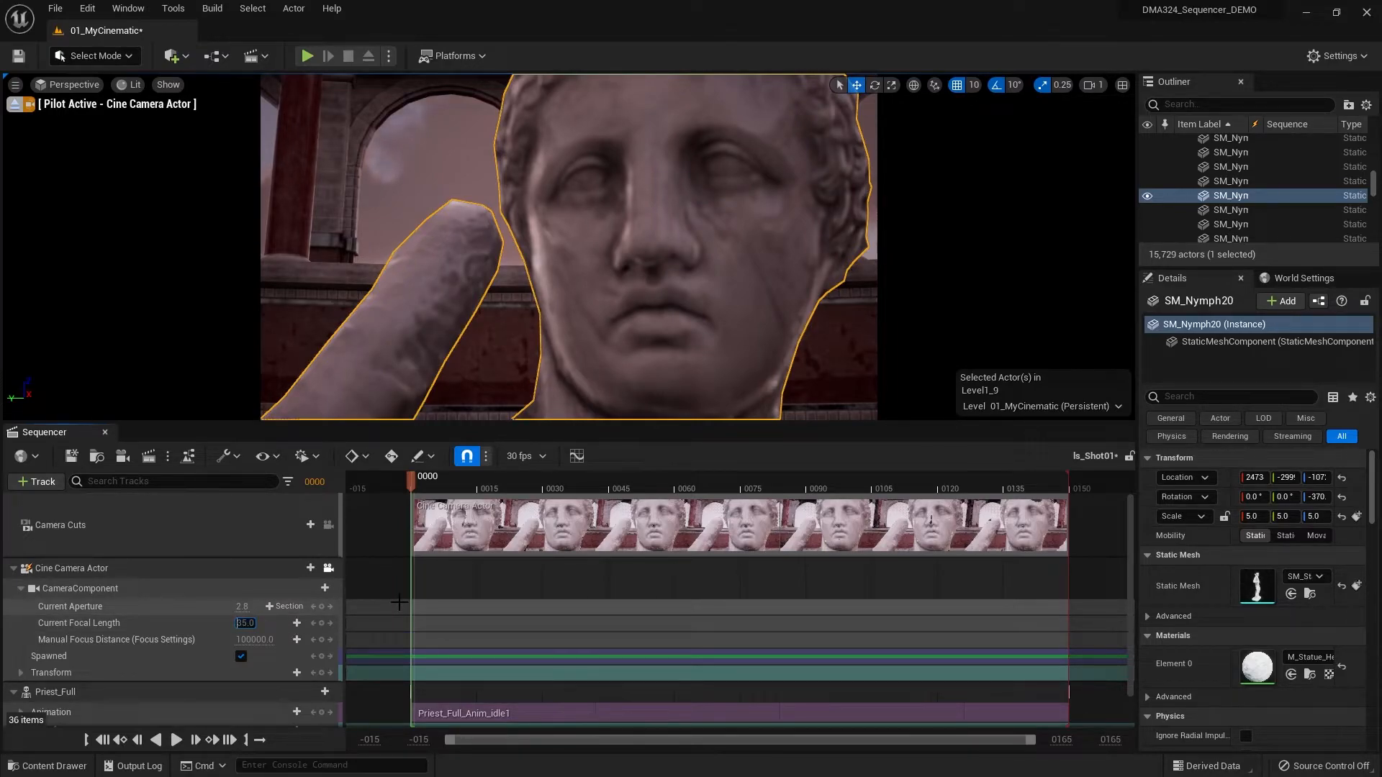
pyautogui.write('1')
pyautogui.press('Return')
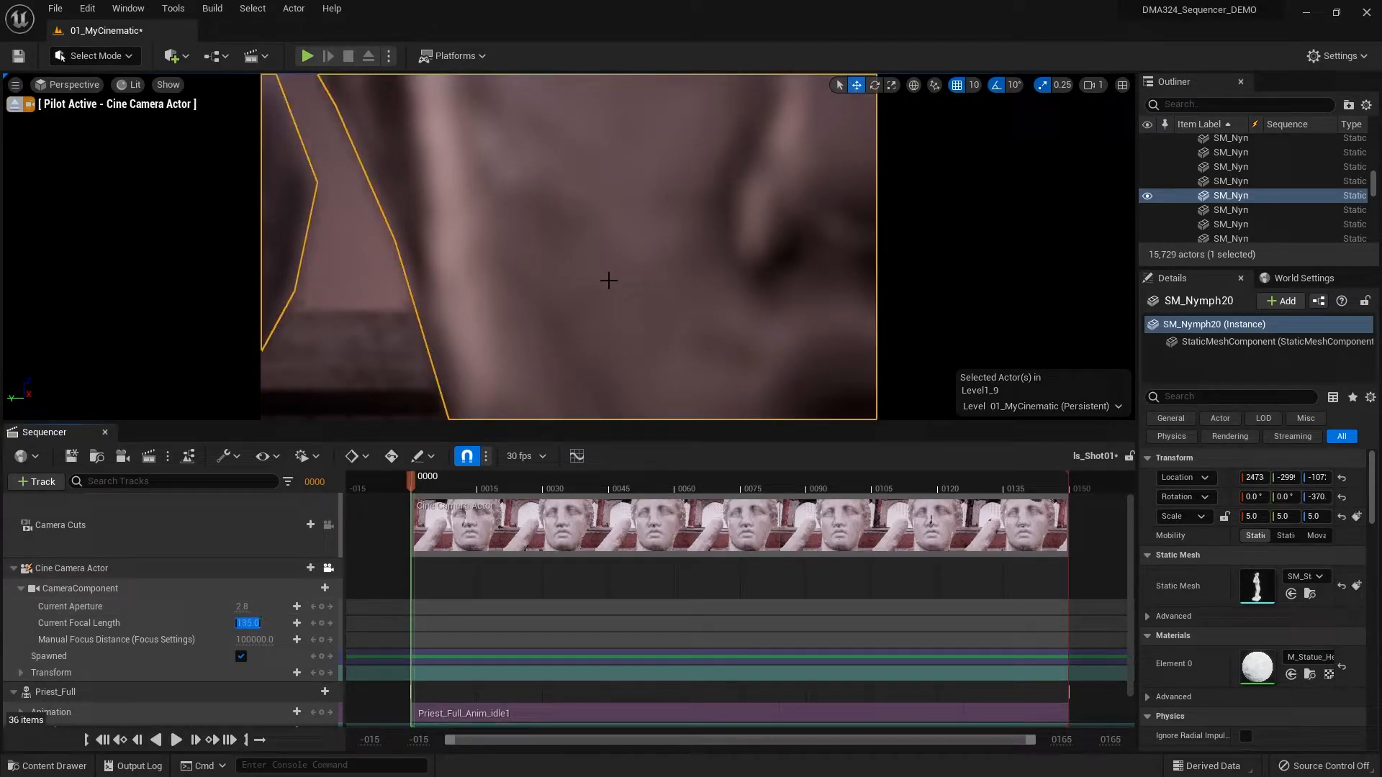
# - Pull the piloted cine camera back and adjust its height and tilt to frame the statue's whole head beside the raised arm
pyautogui.click(619, 287)
pyautogui.scroll(-7, 620, 287)
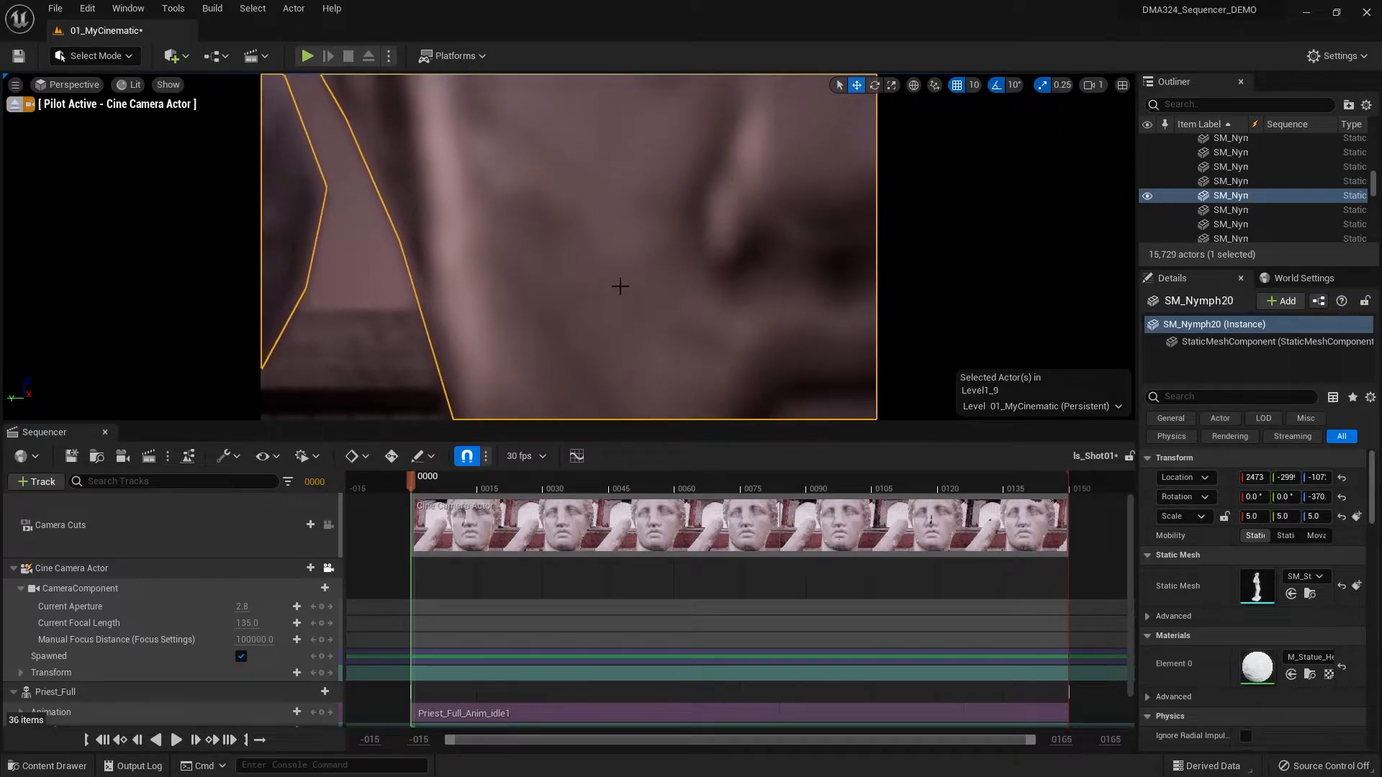
pyautogui.scroll(-8, 621, 287)
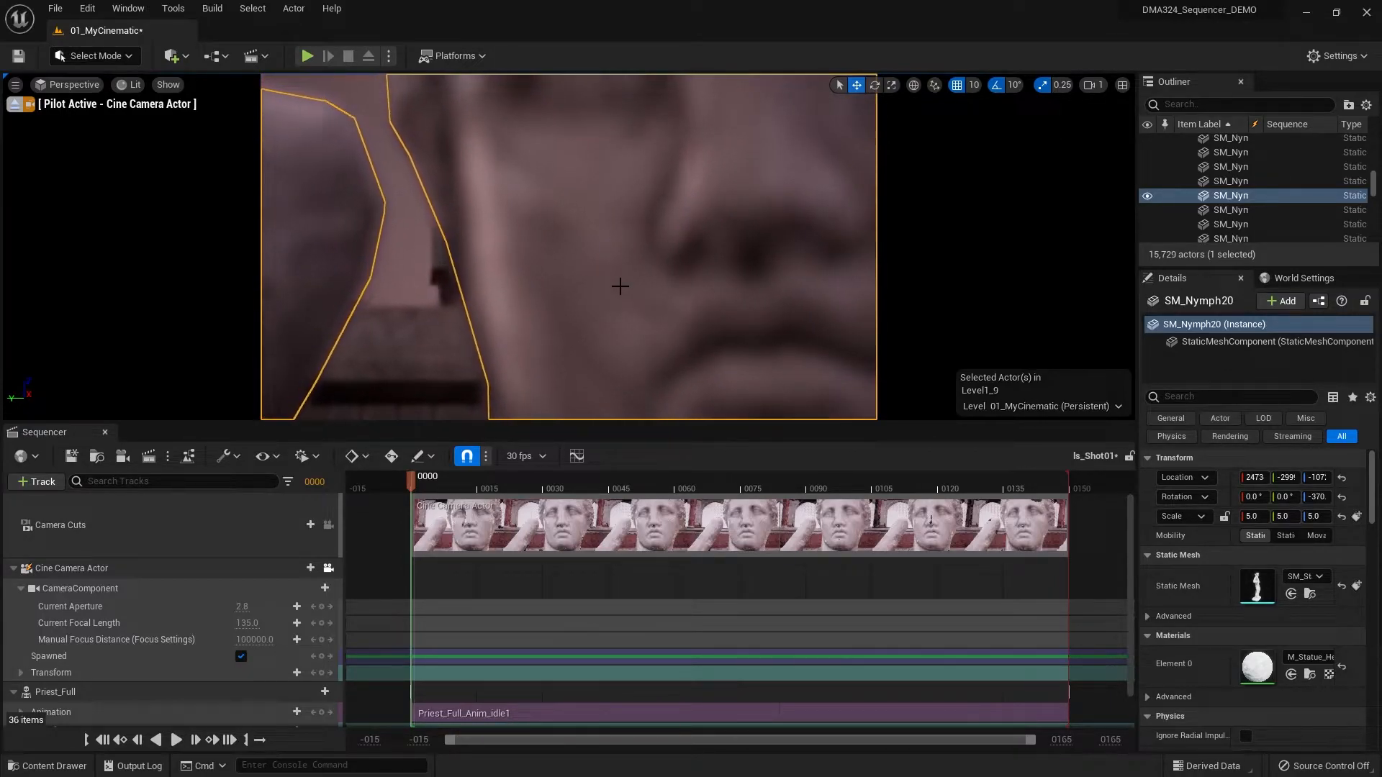
pyautogui.scroll(-6, 619, 286)
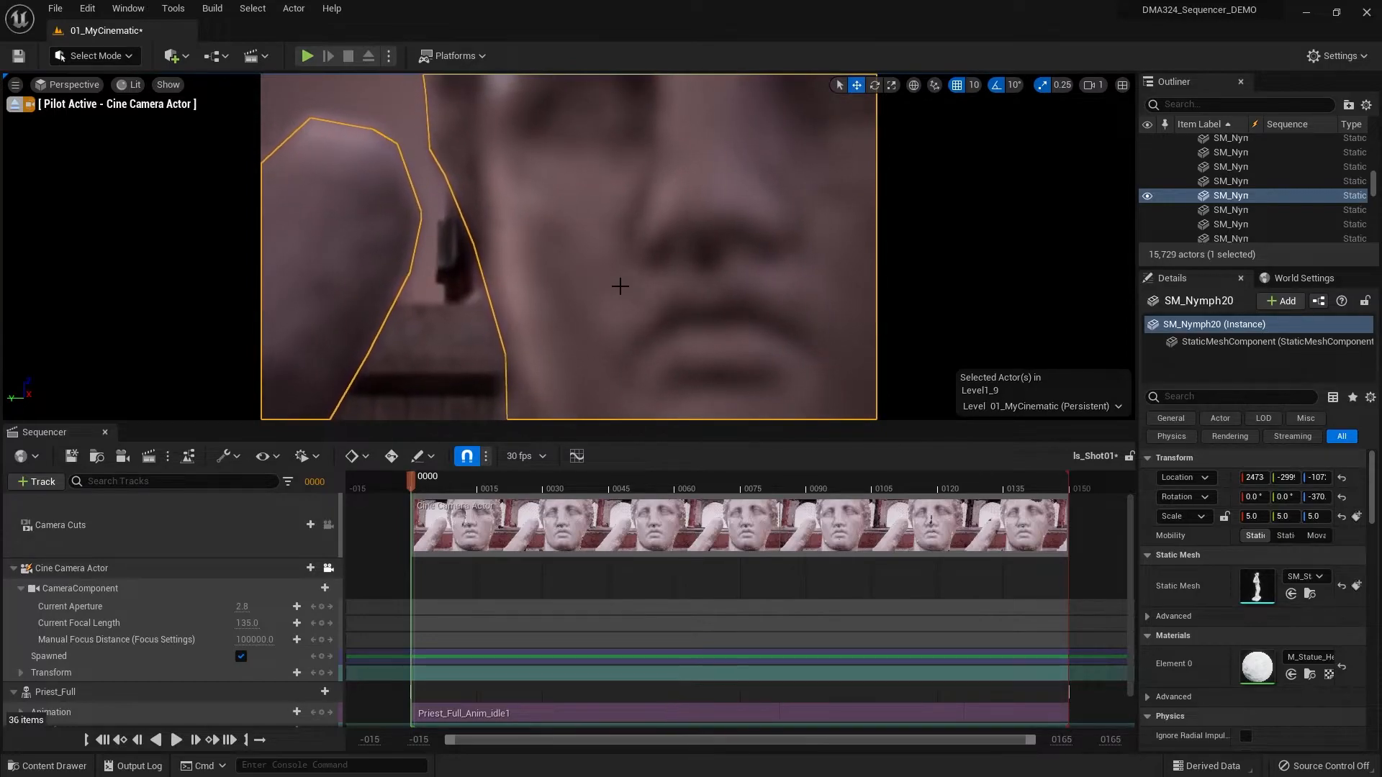
pyautogui.scroll(-6, 619, 286)
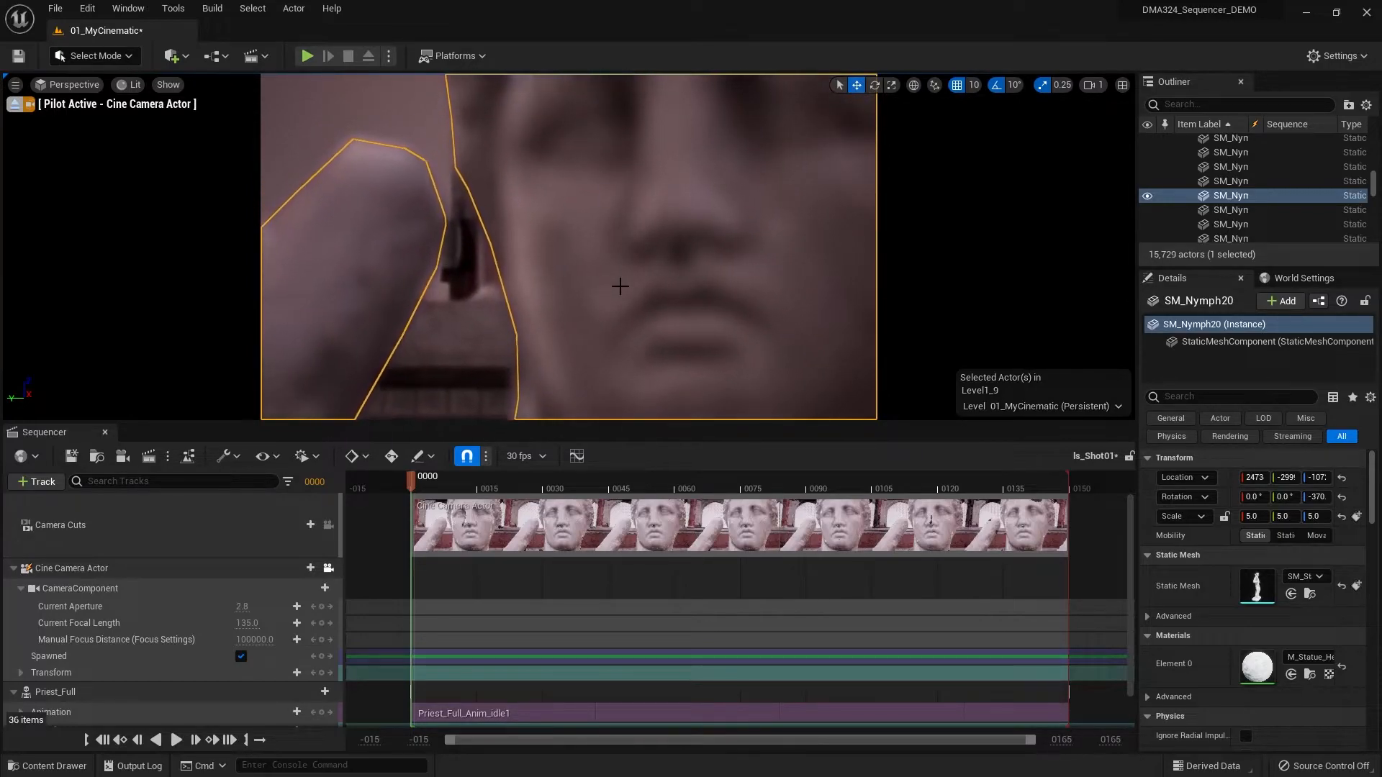
pyautogui.scroll(-6, 620, 286)
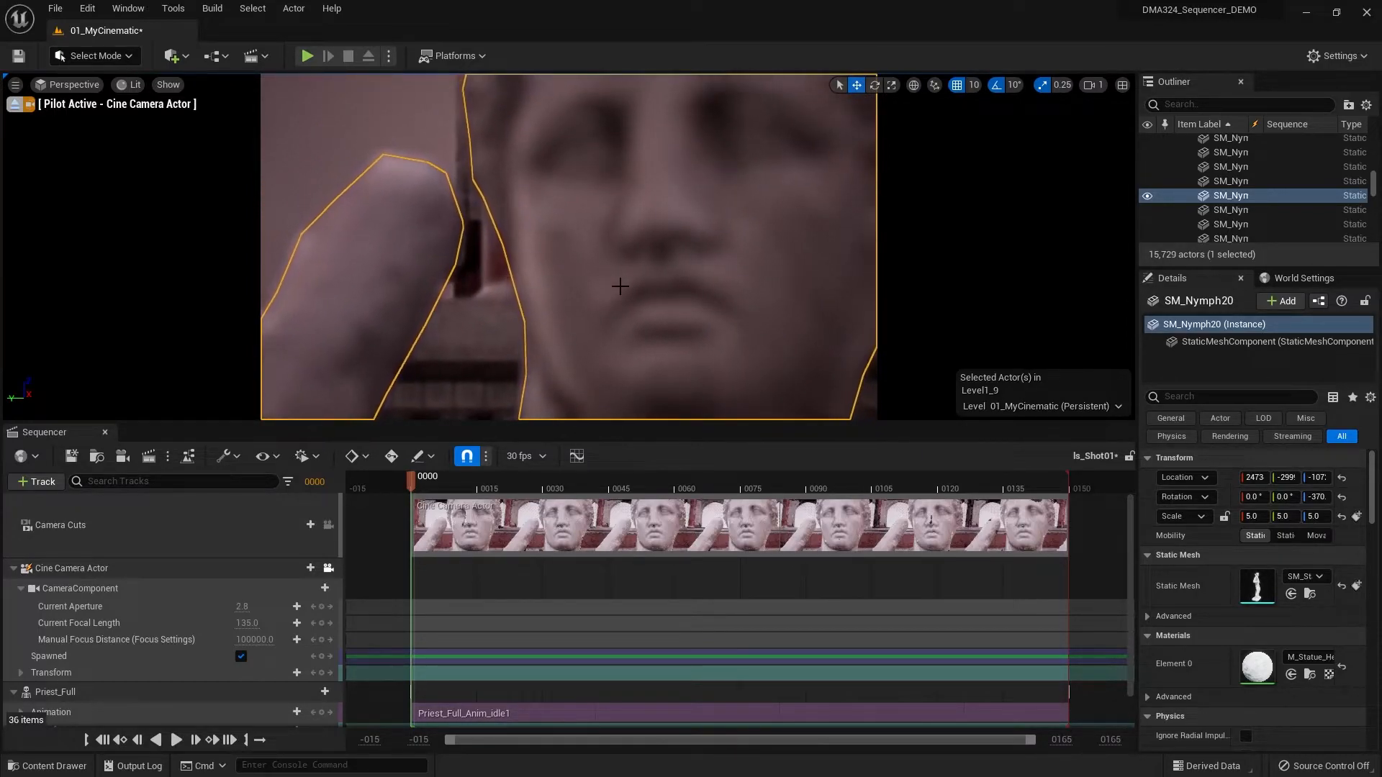
pyautogui.press('Down')
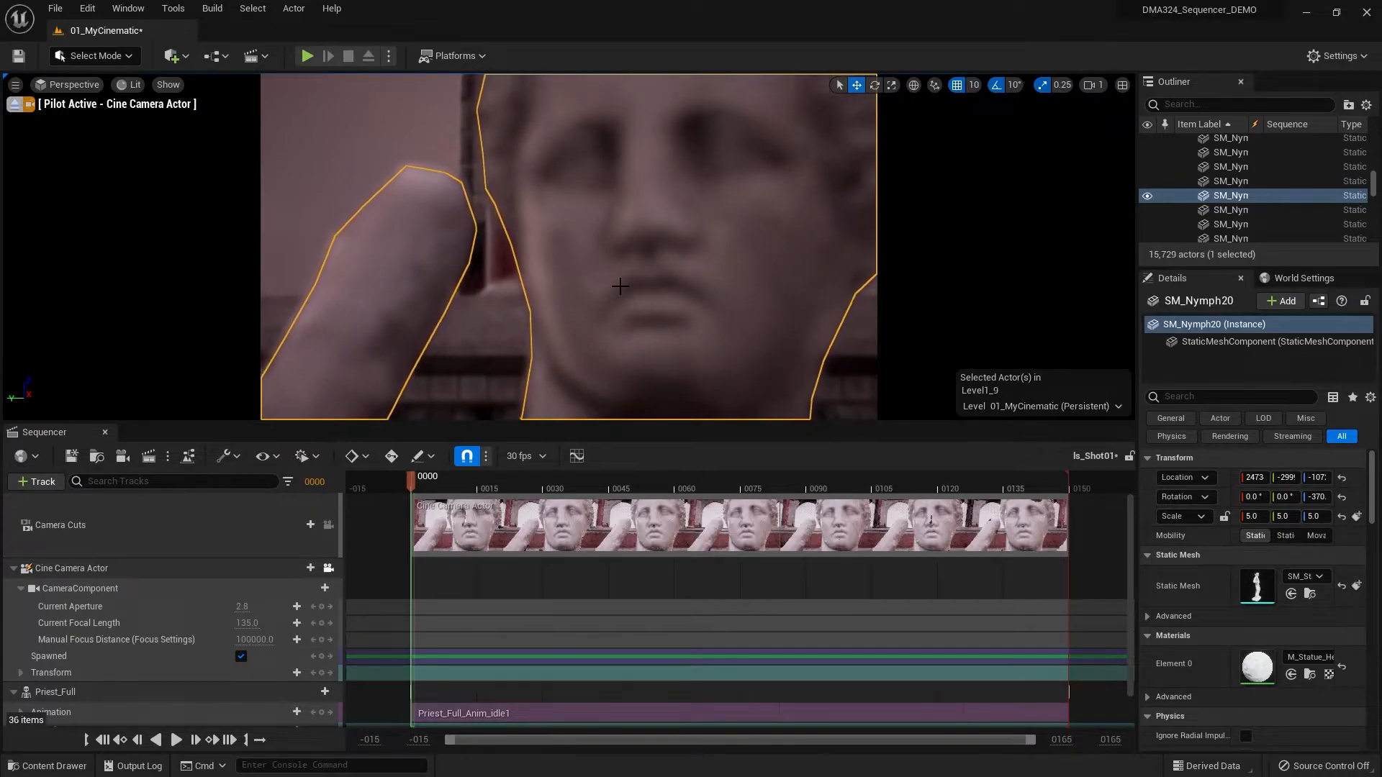
pyautogui.scroll(2, 619, 287)
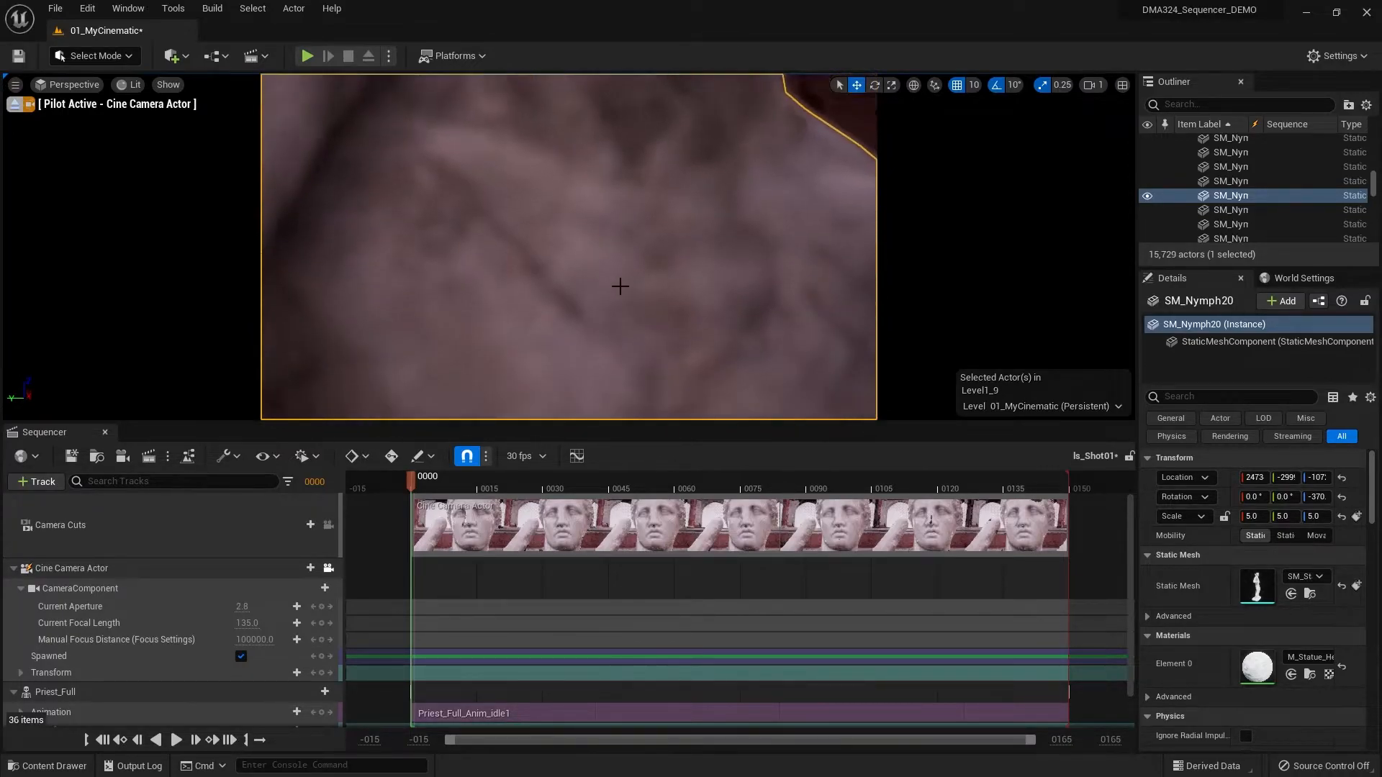
pyautogui.scroll(-1, 620, 286)
pyautogui.press('e')
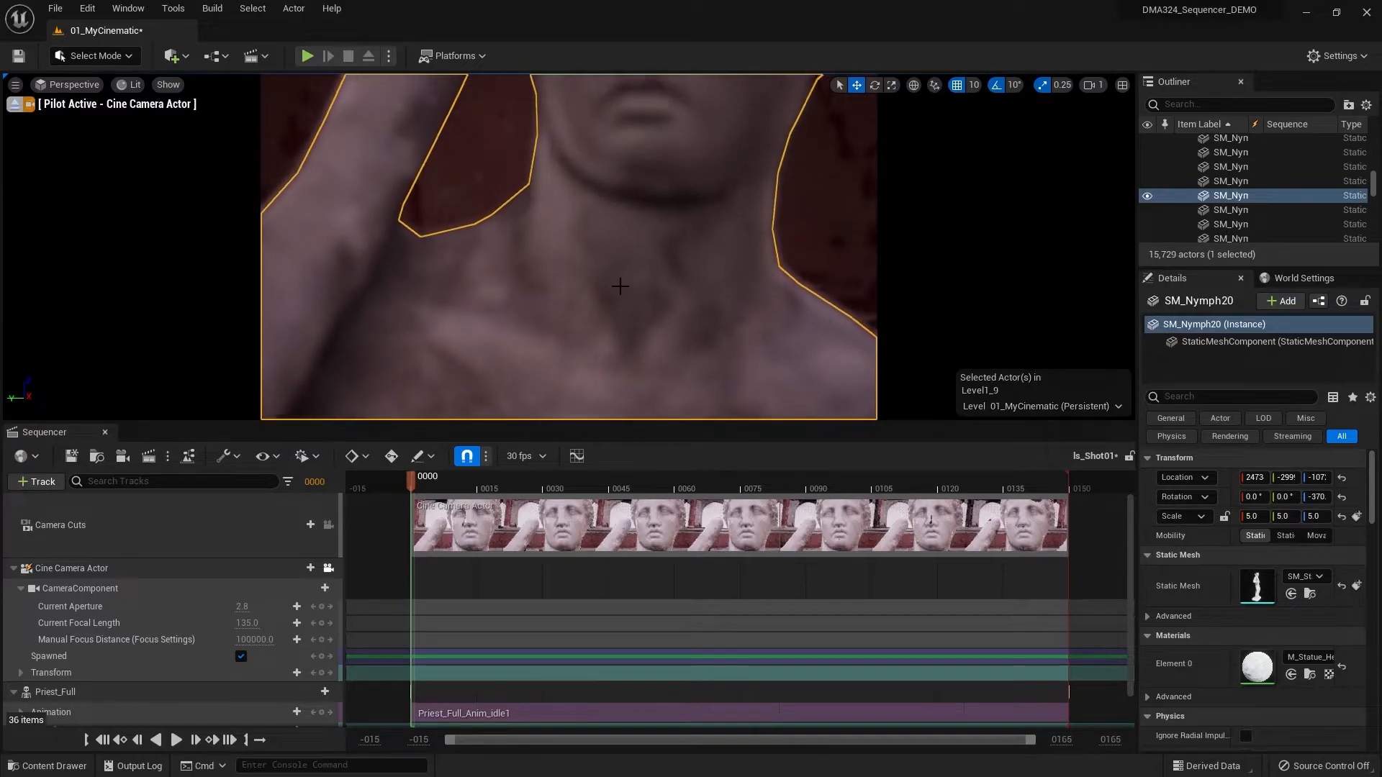
pyautogui.press('s')
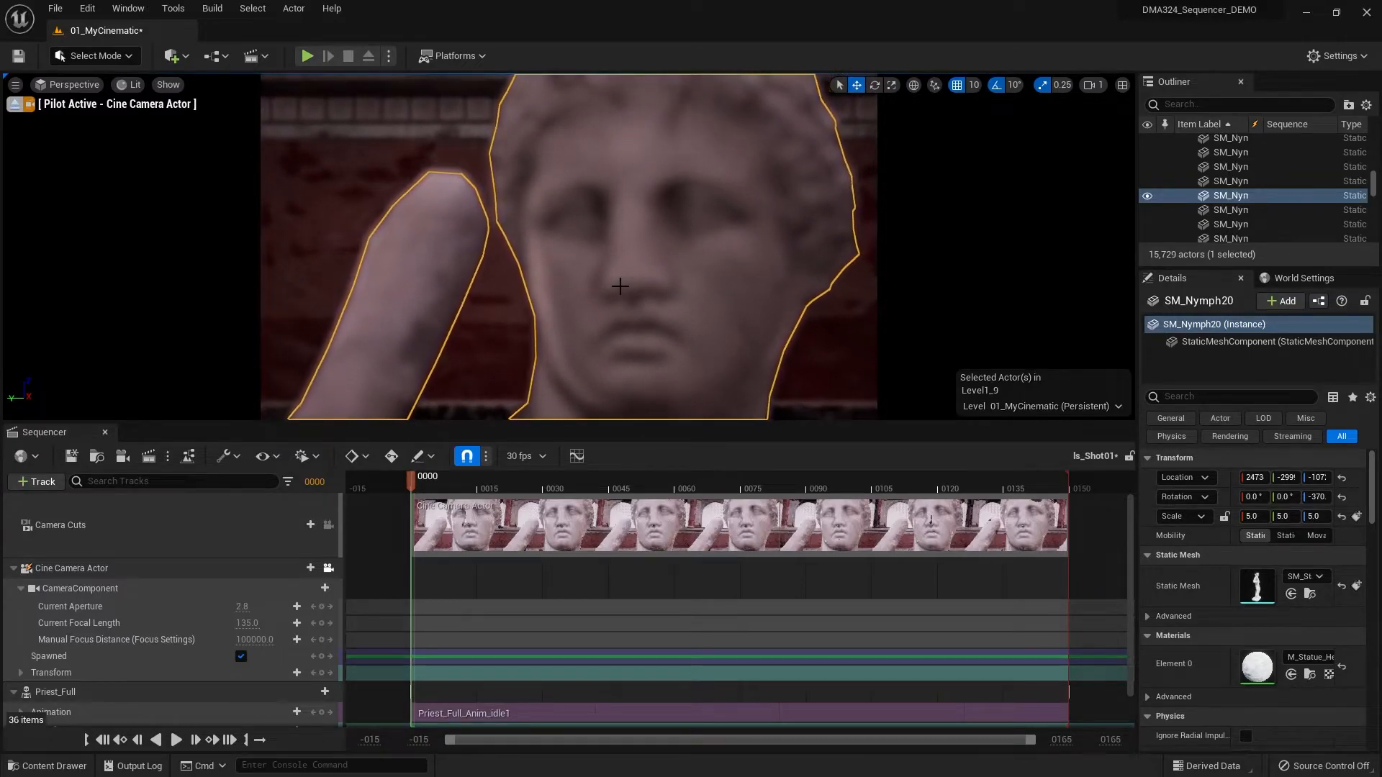
pyautogui.moveTo(619, 286); pyautogui.dragTo(620, 255, button='right')
pyautogui.press('q')
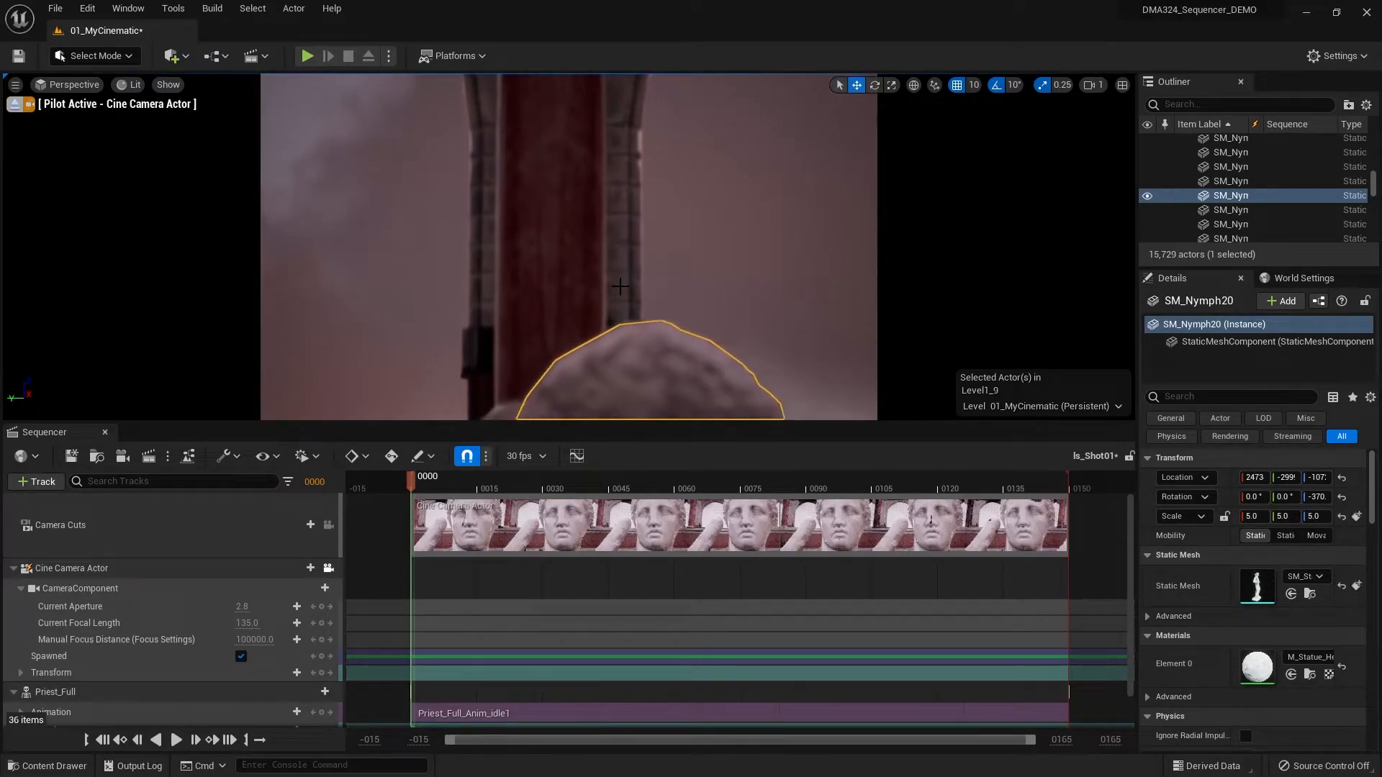
pyautogui.press('q')
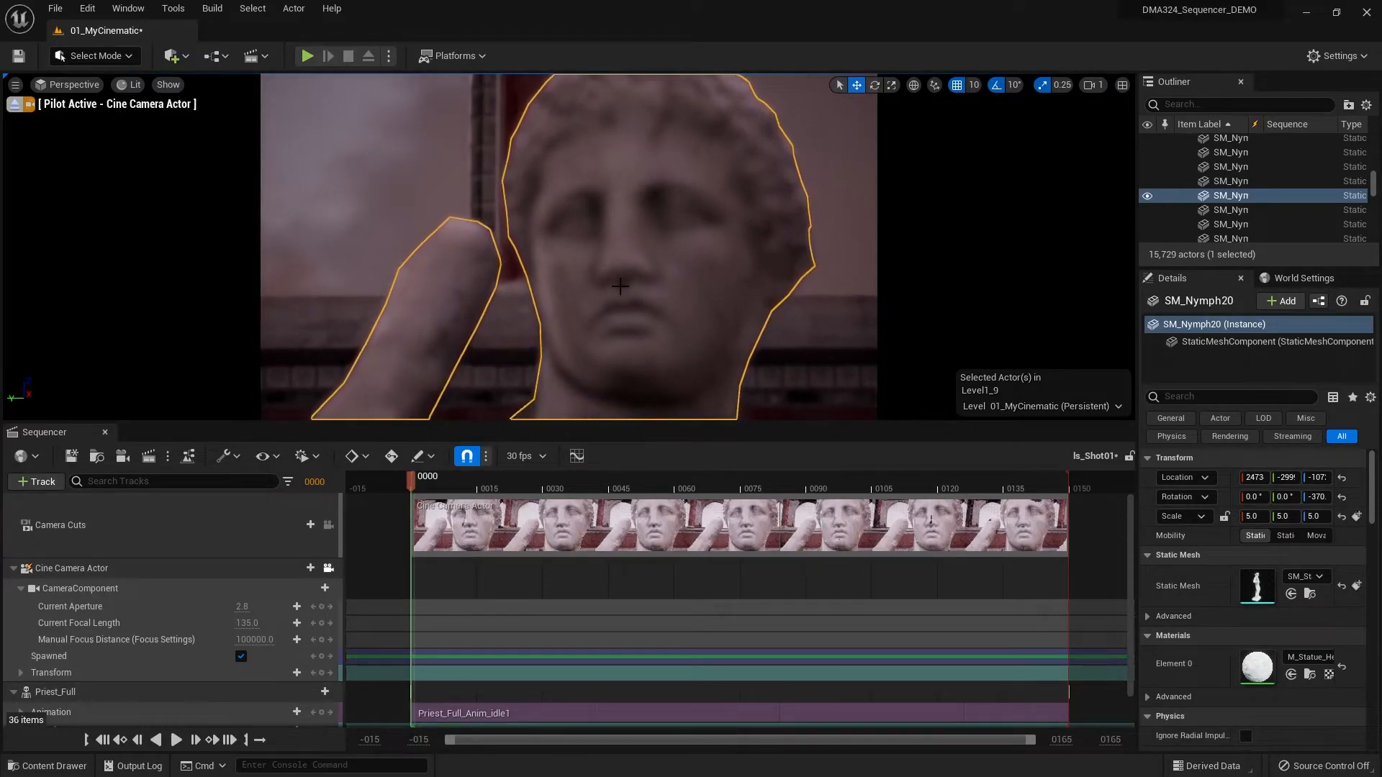
# - Fine-tune the piloted cine camera's height and distance so the statue's head fills the frame beside its raised arm
pyautogui.press('e')
pyautogui.press('s')
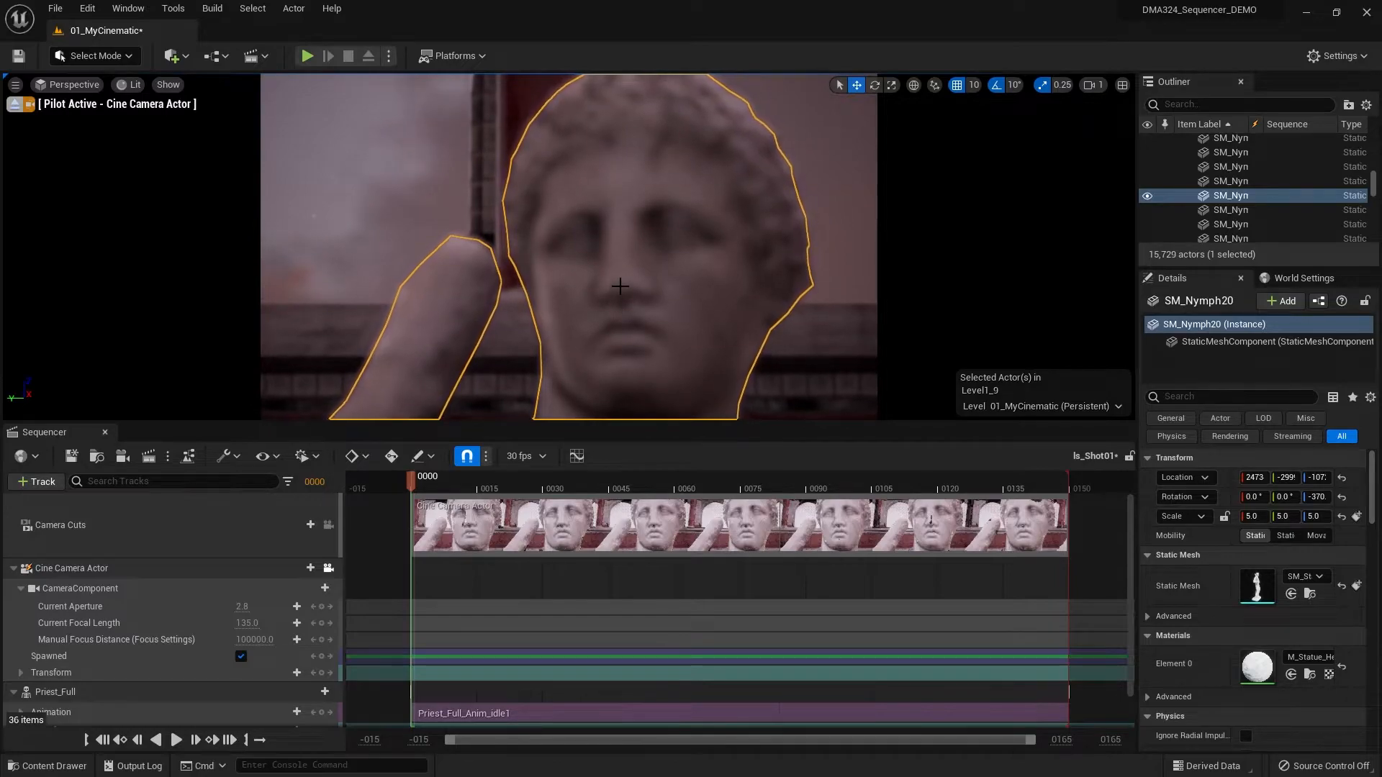
pyautogui.press('s')
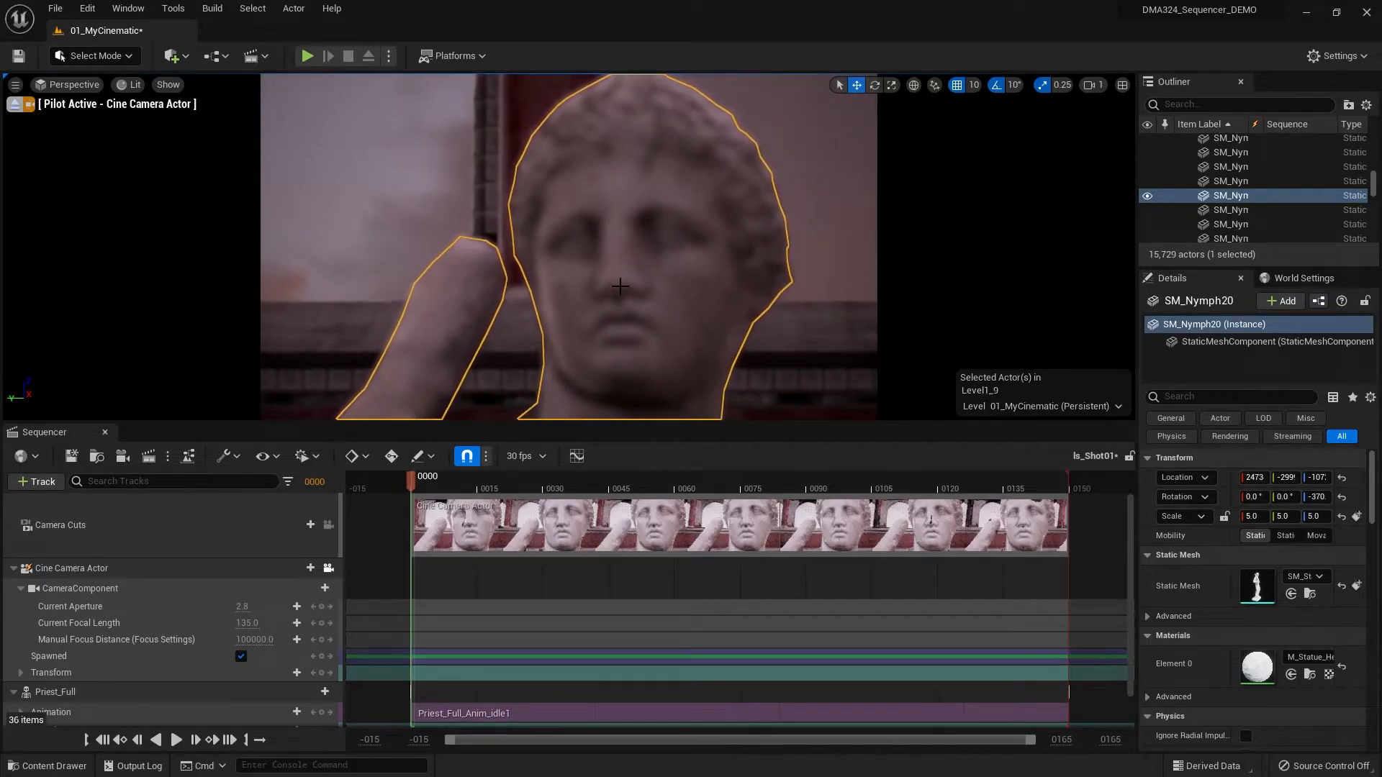
pyautogui.press('s')
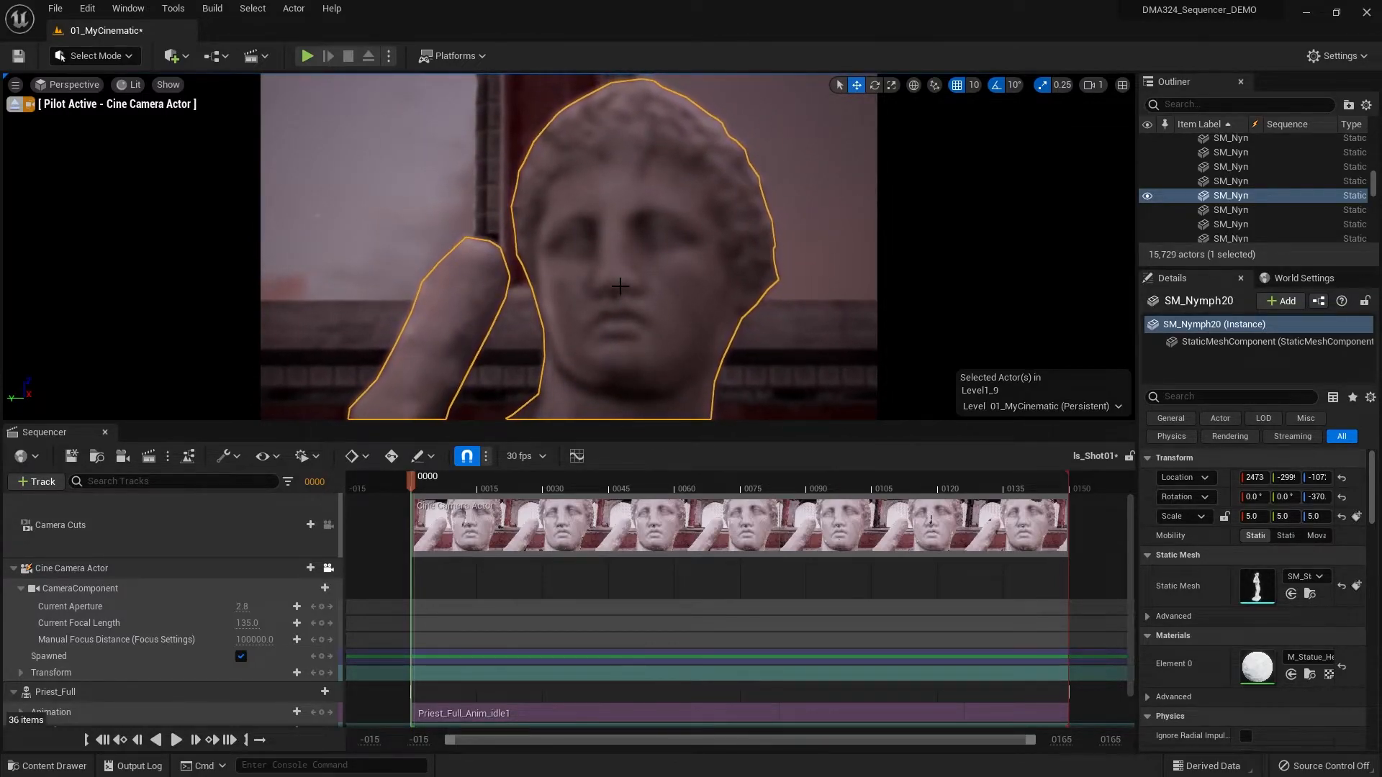
pyautogui.press('w')
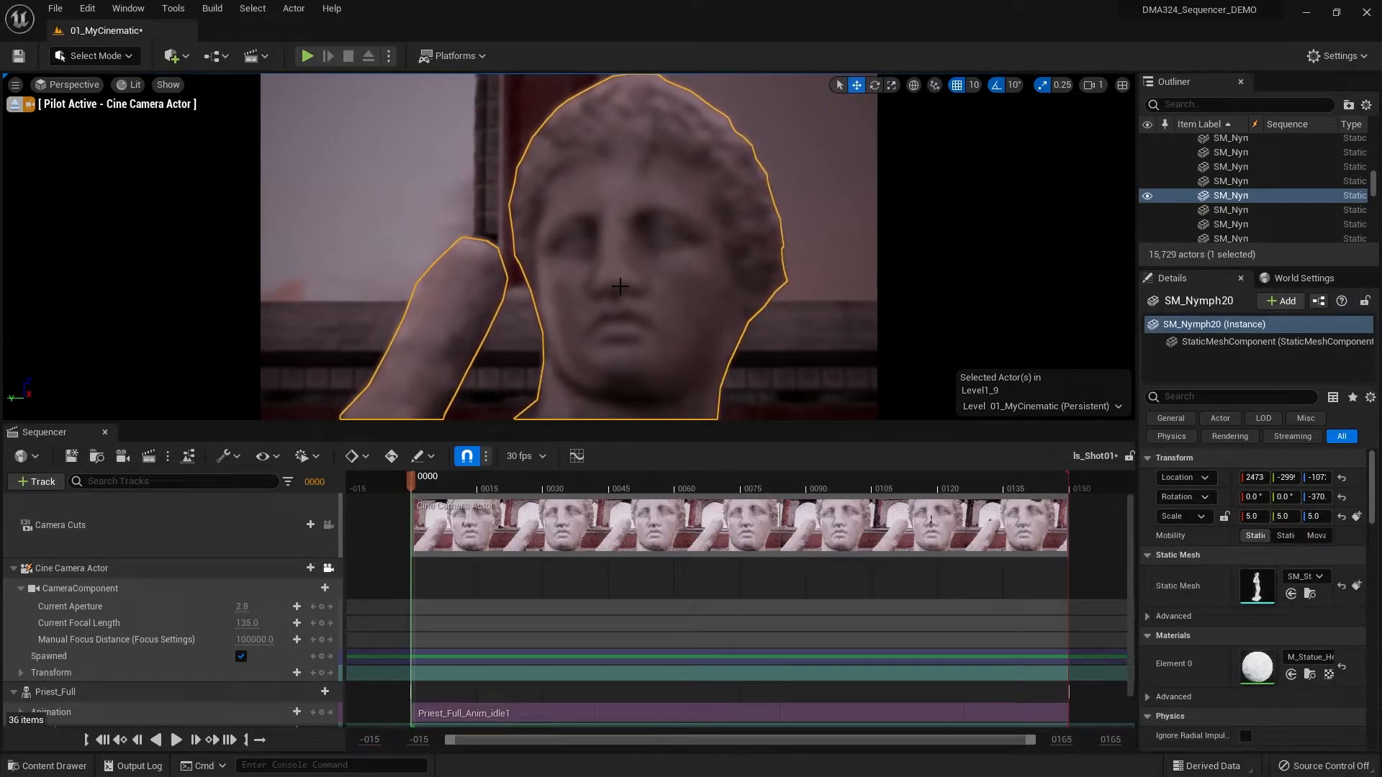
pyautogui.press('w')
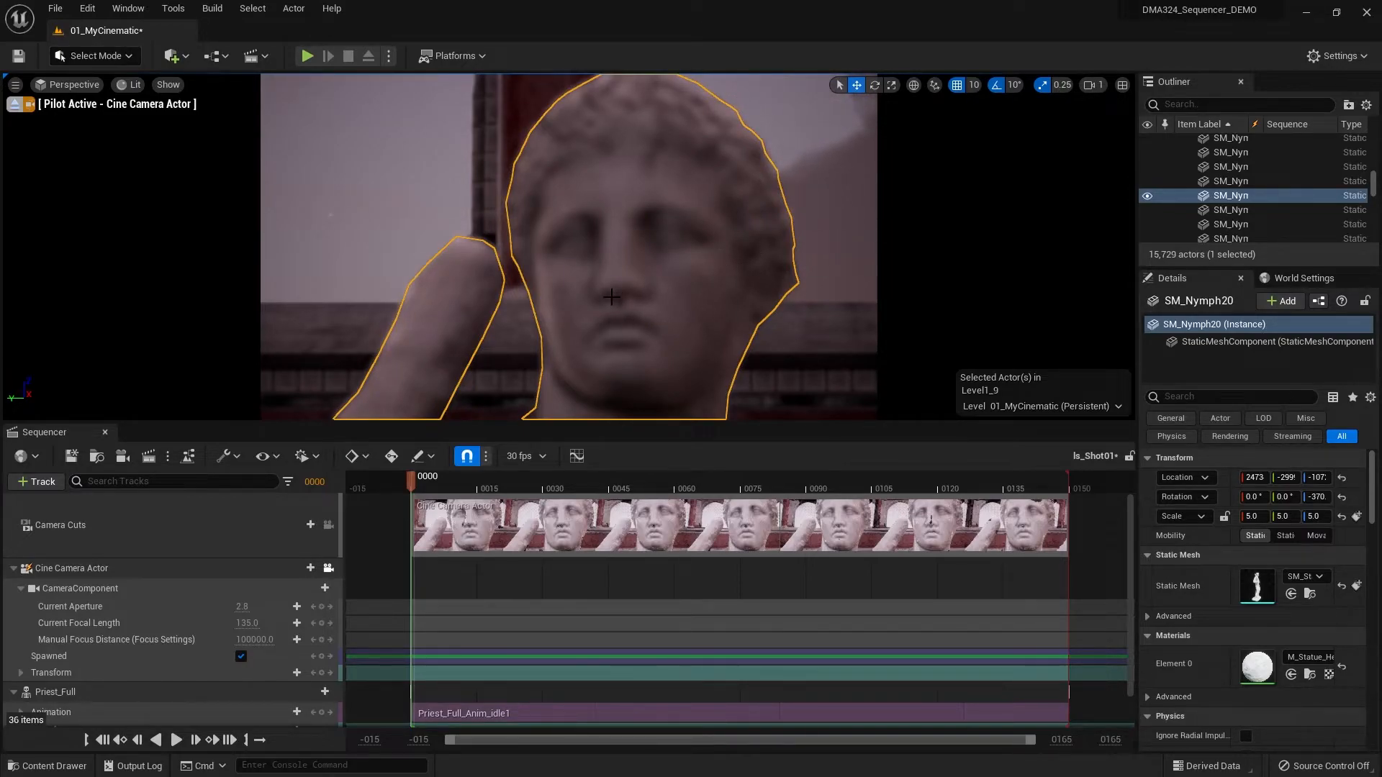
# - Set the cine camera's Current Aperture to 1.2 for a shallower depth of field
pyautogui.click(244, 608)
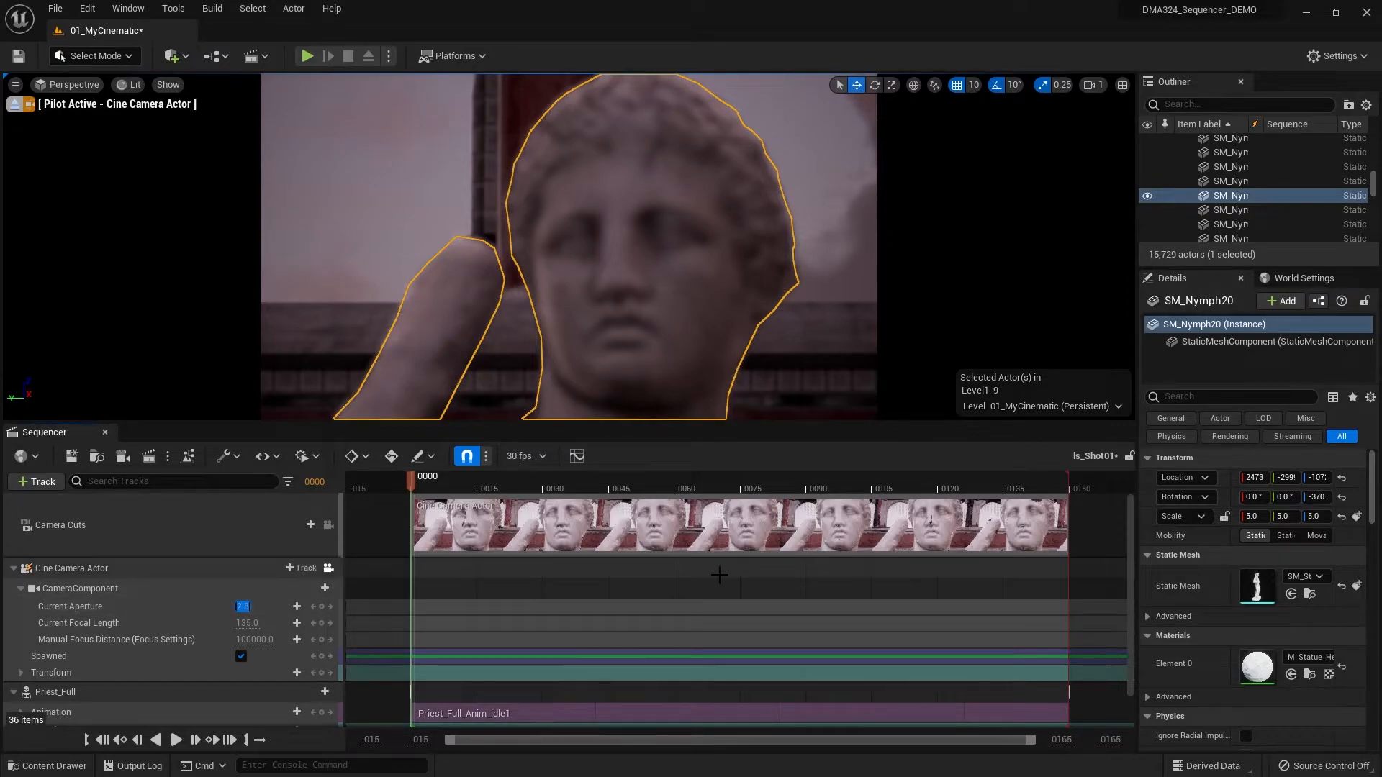
pyautogui.write('1.4')
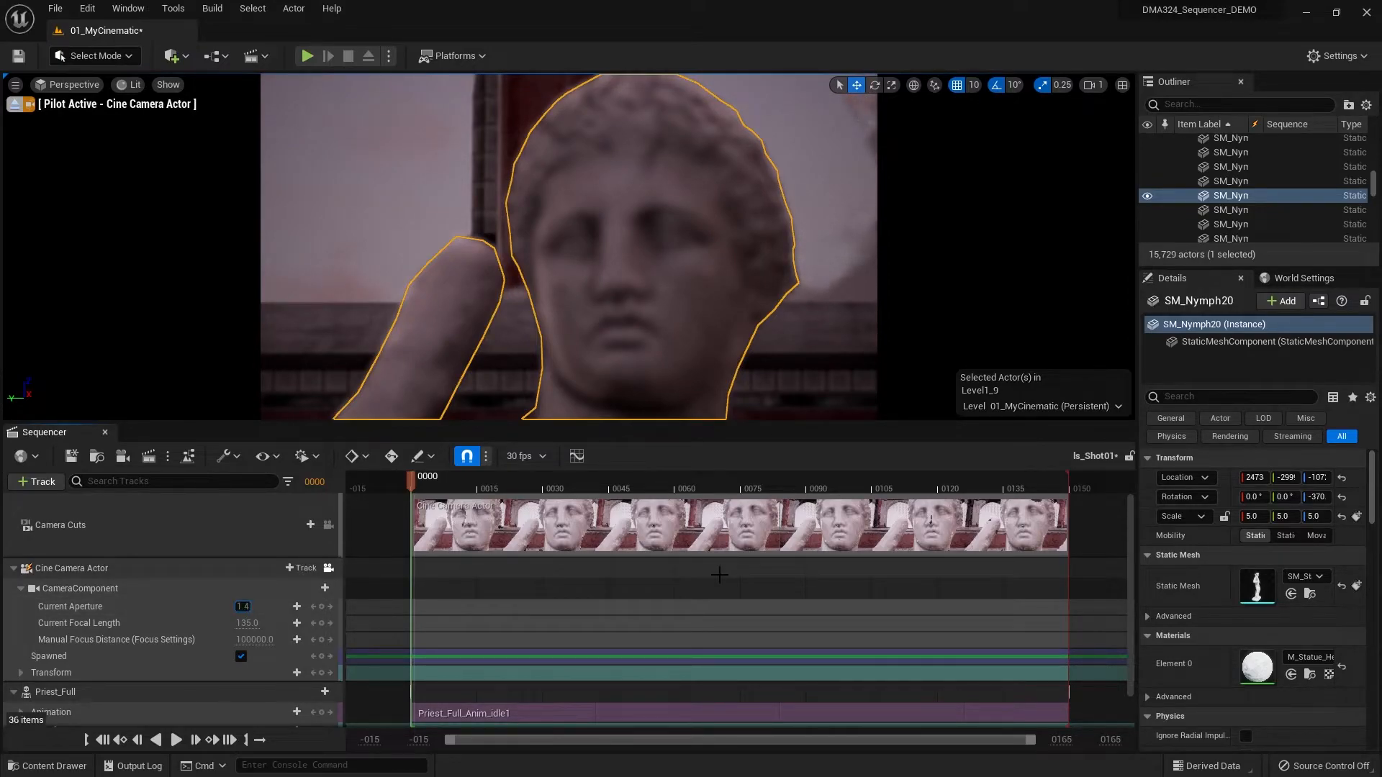
pyautogui.press('Return')
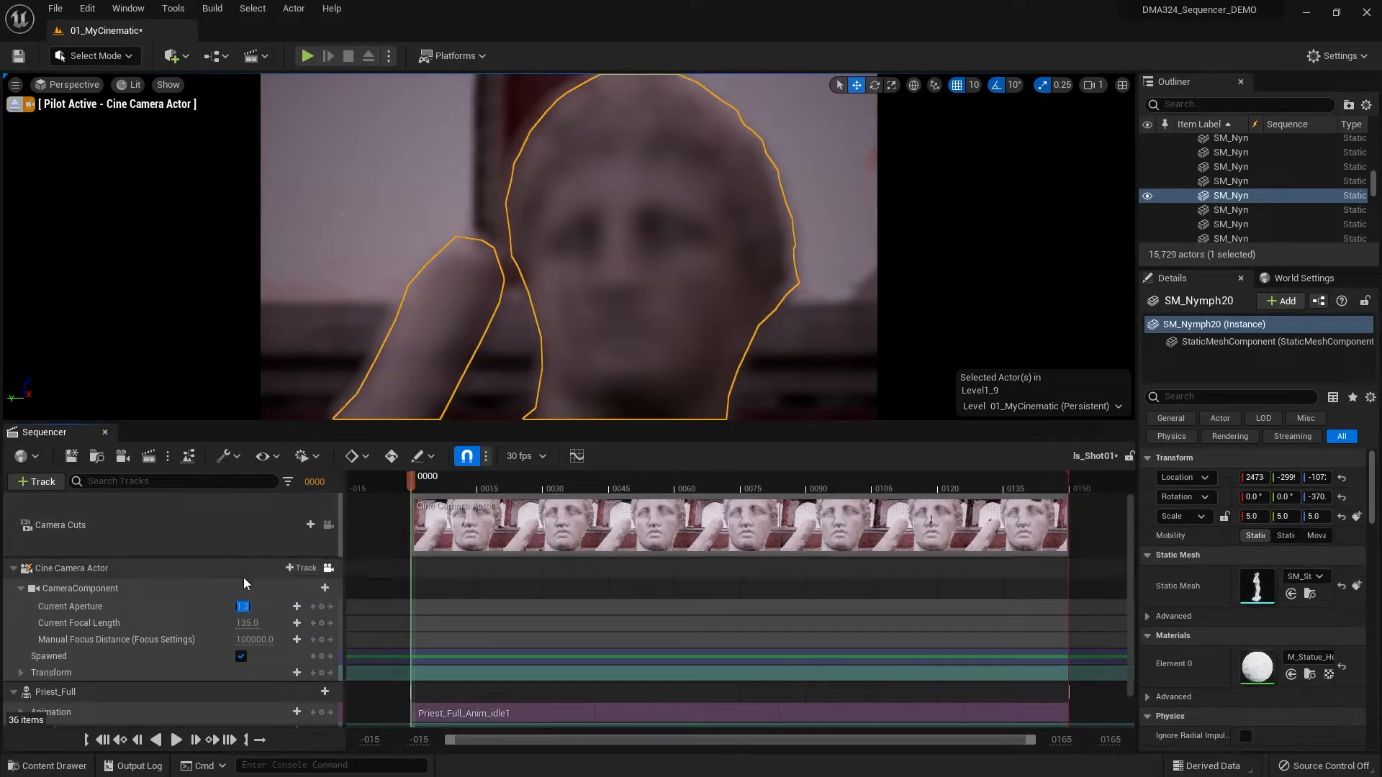
pyautogui.click(146, 607)
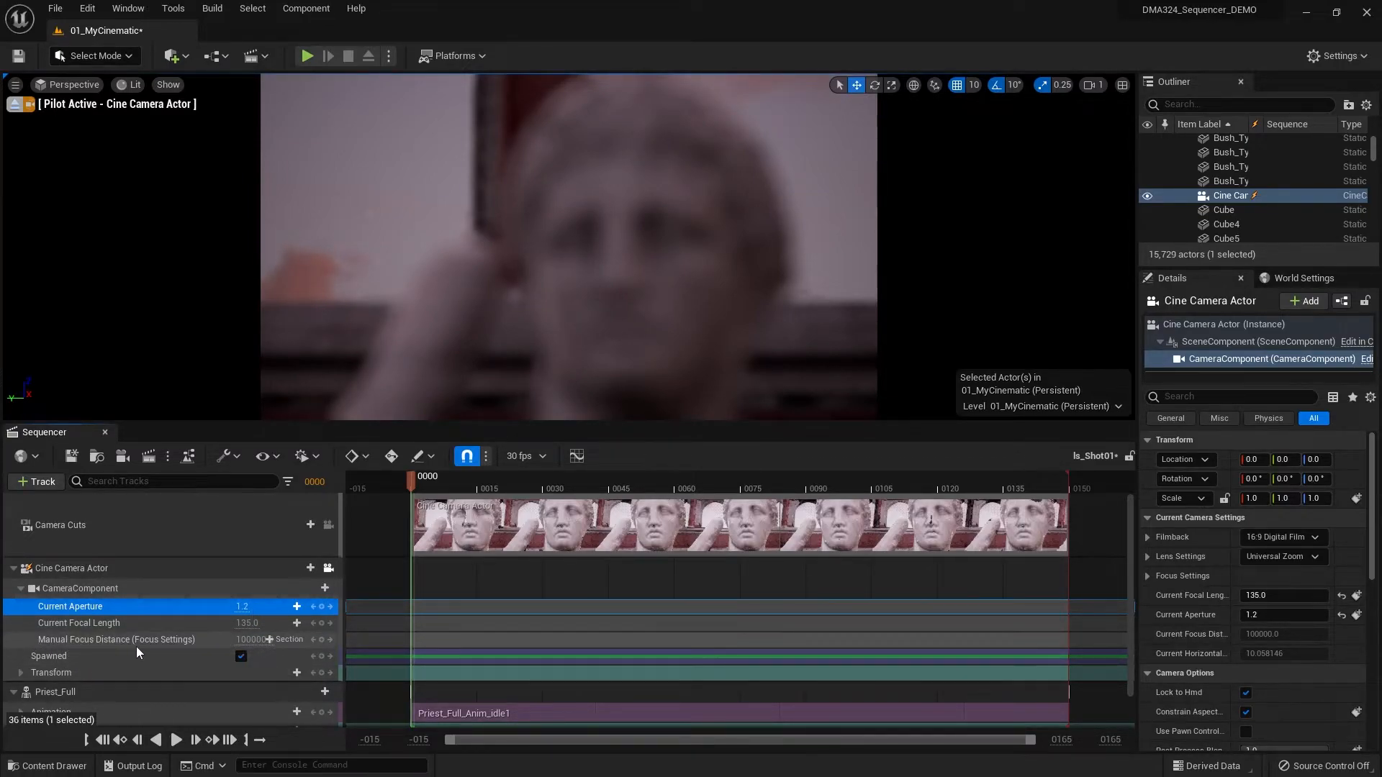
# - Set Manual Focus Distance to about 1220.7 to sharpen the statue's face, and key both it and the camera's Transform at frame 0
pyautogui.moveTo(249, 640)
pyautogui.mouseDown()
pyautogui.moveTo(205, 640)
pyautogui.moveTo(268, 639)
pyautogui.mouseUp()
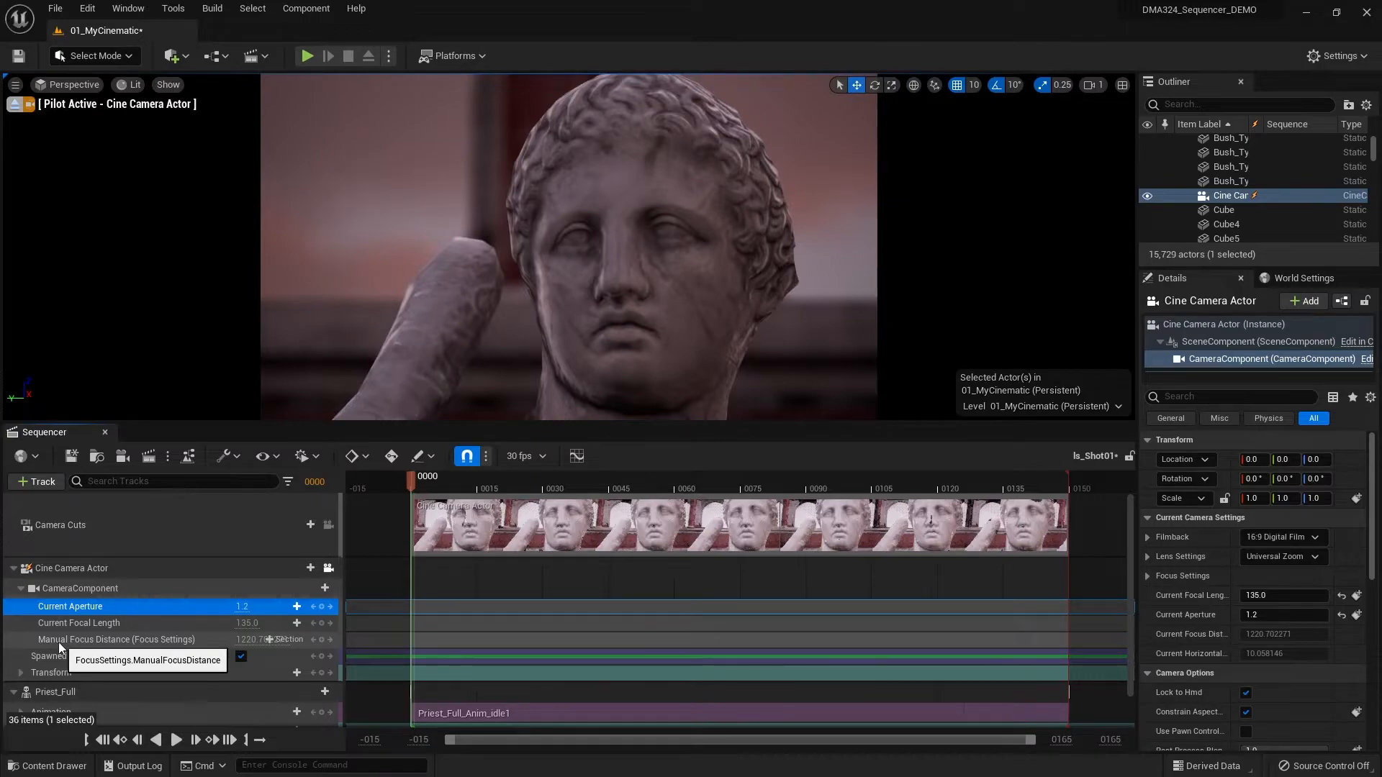
pyautogui.click(322, 639)
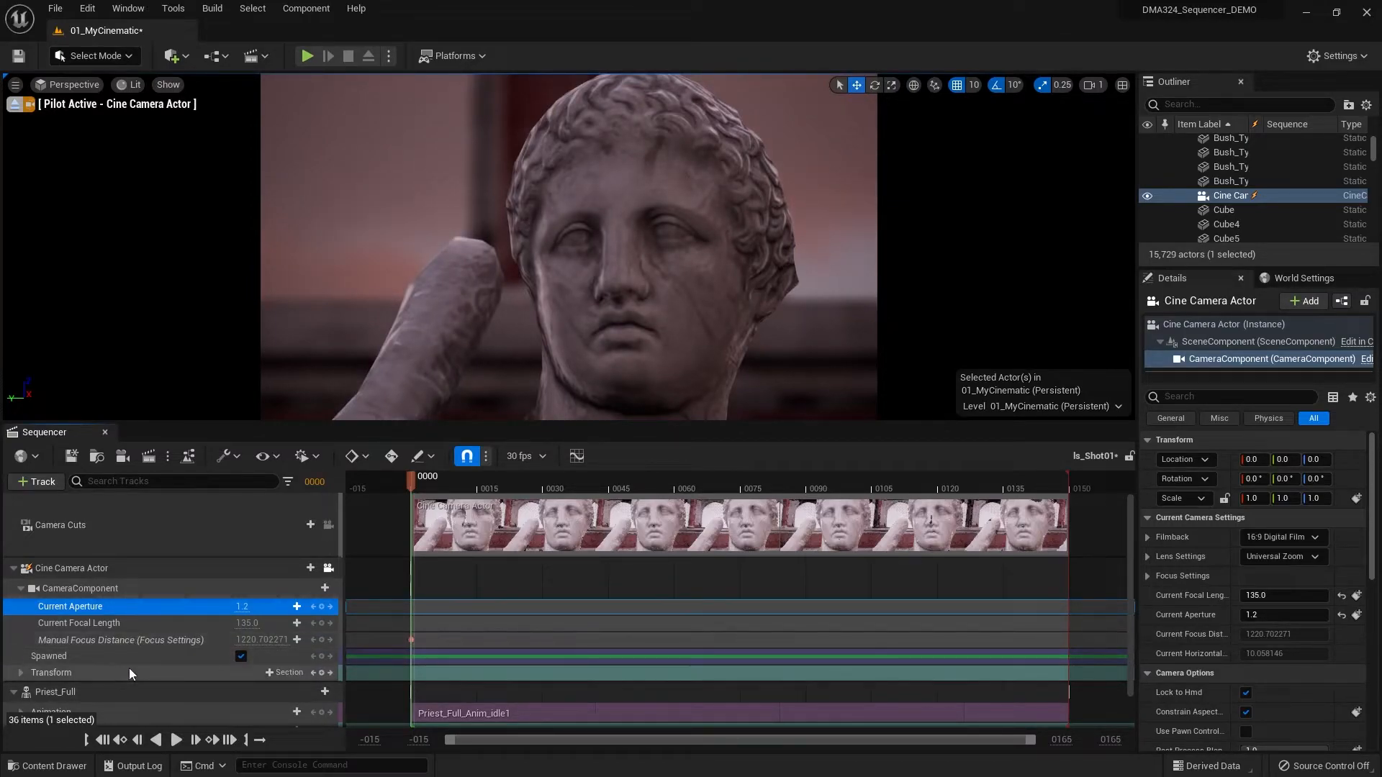
pyautogui.scroll(-1, 102, 680)
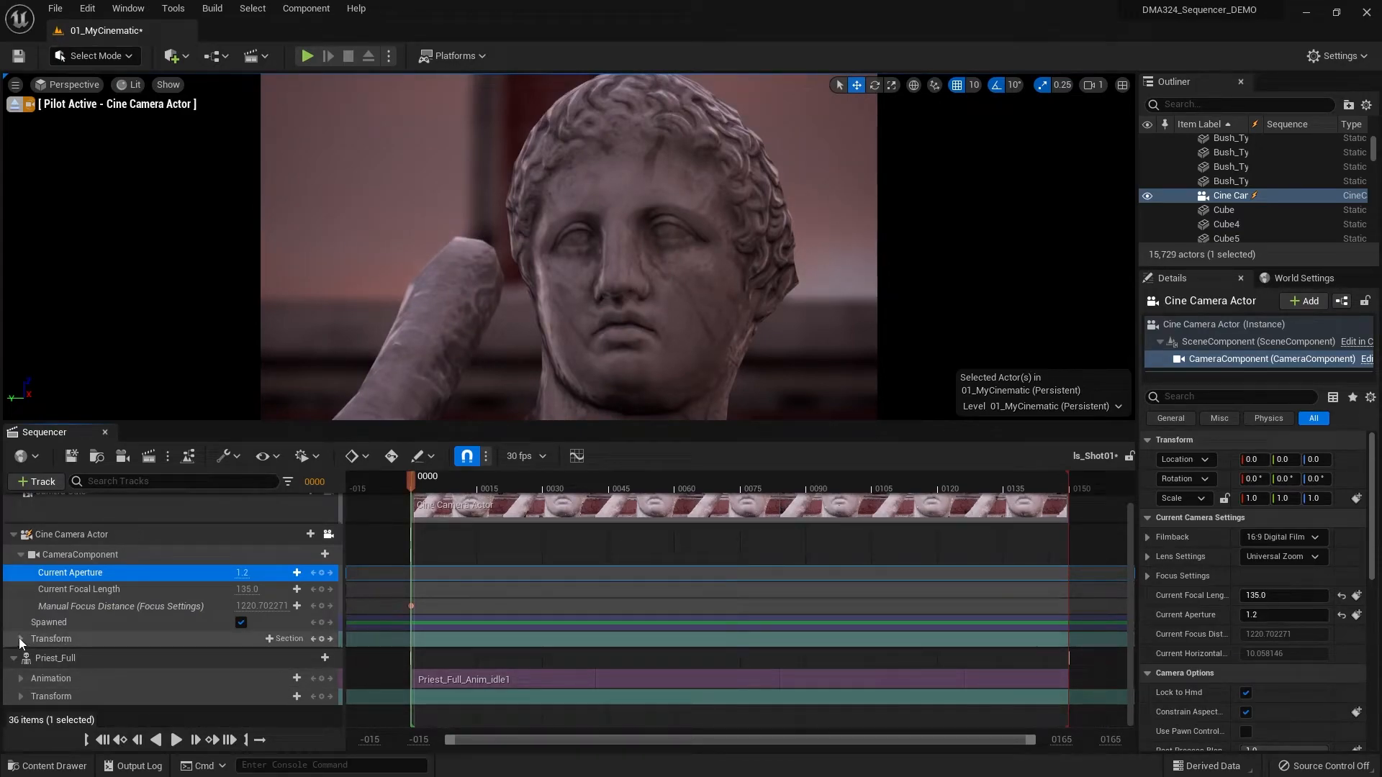
pyautogui.click(323, 638)
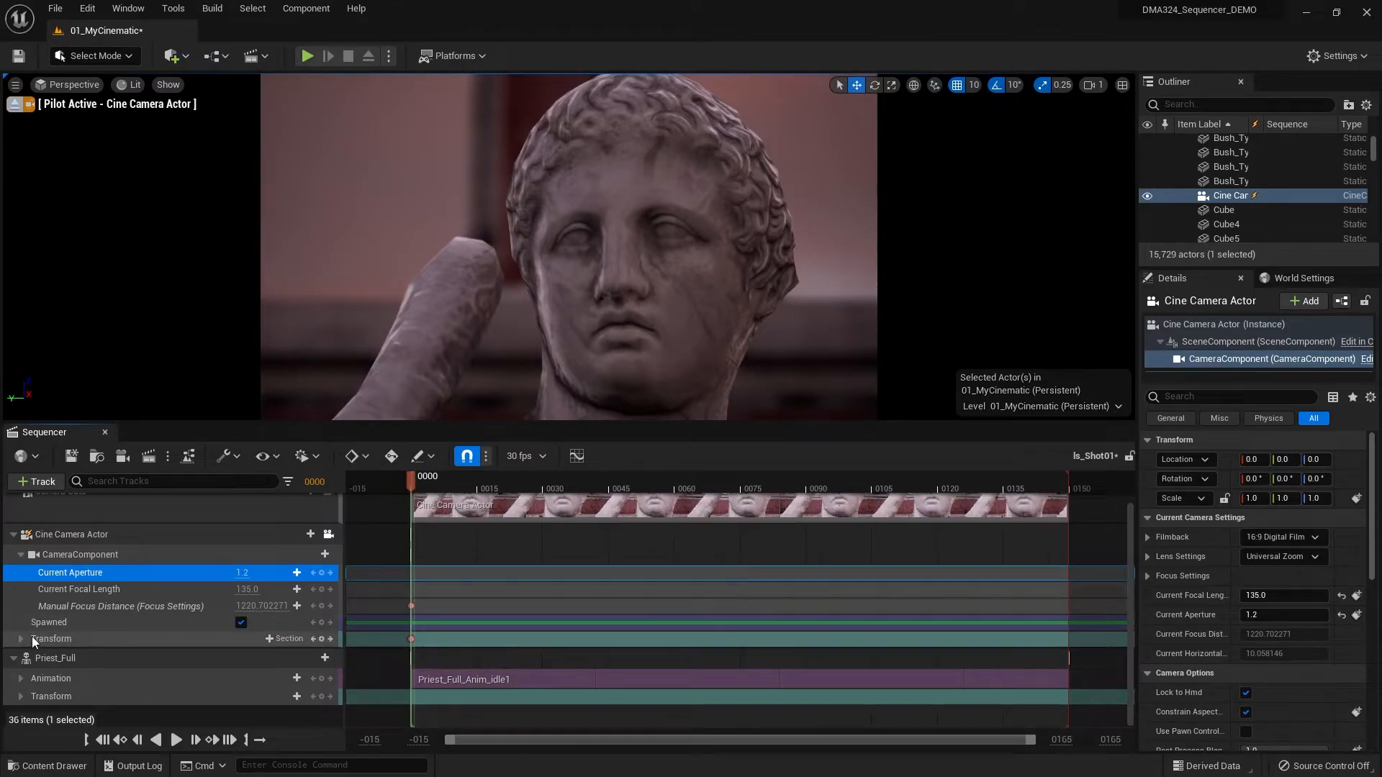
pyautogui.click(20, 639)
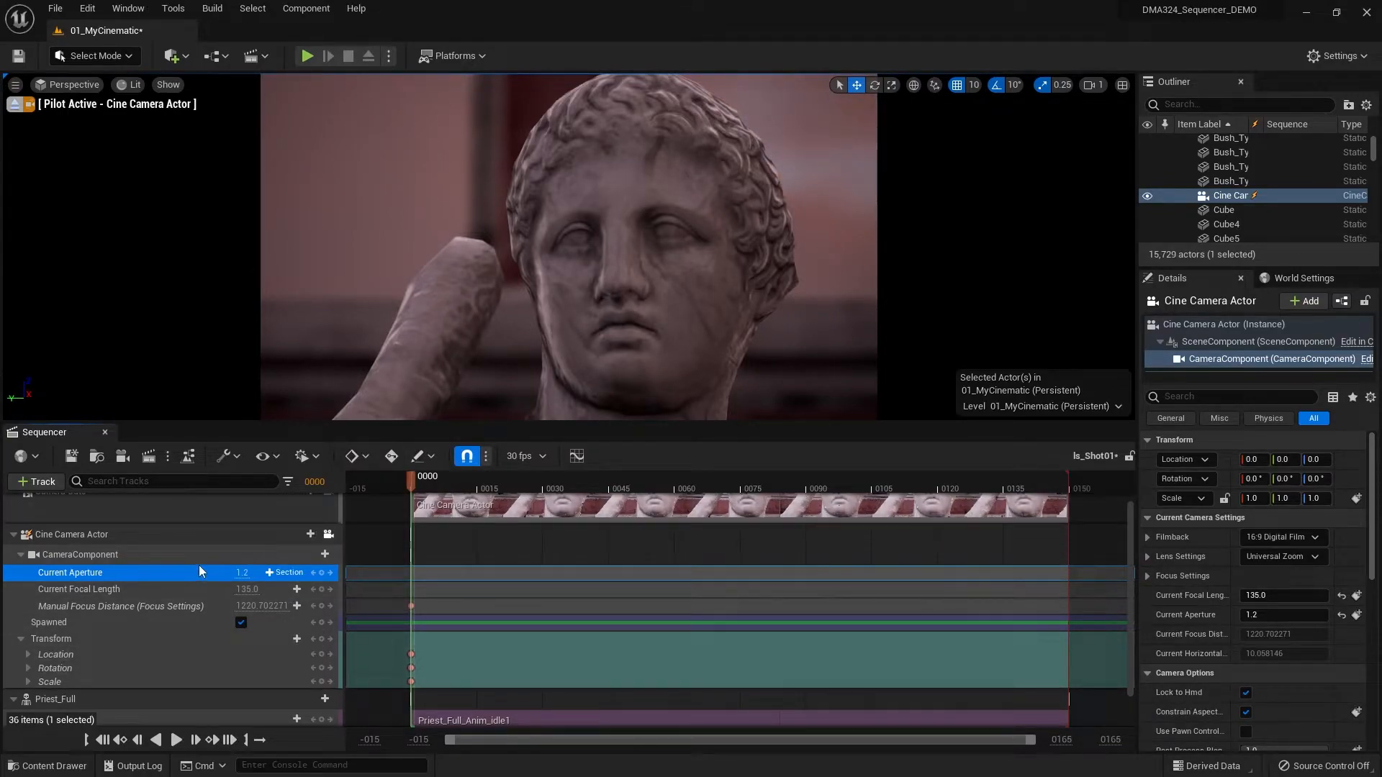
# - At the shot's last frame, 149, lower the piloted cine camera straight down the statue to the priest's level
pyautogui.click(232, 742)
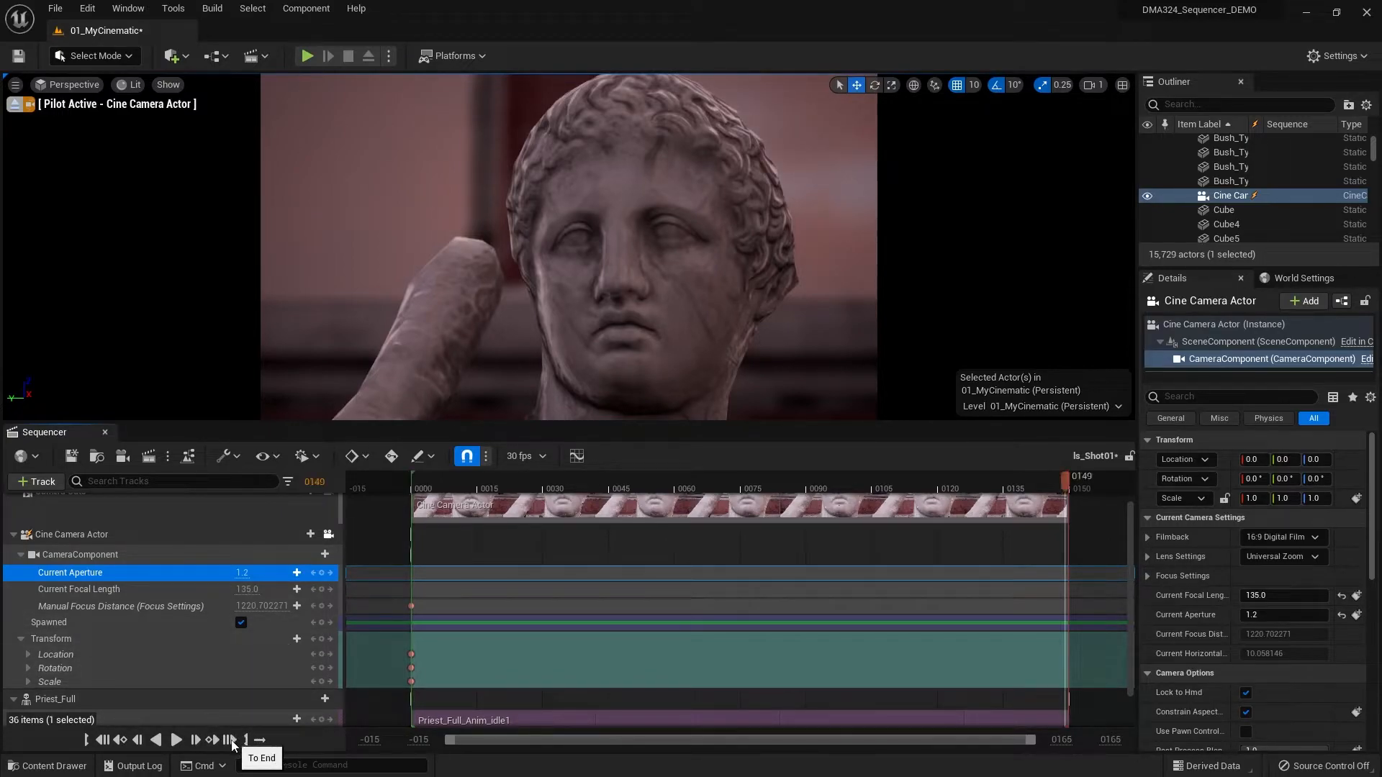
pyautogui.click(622, 248)
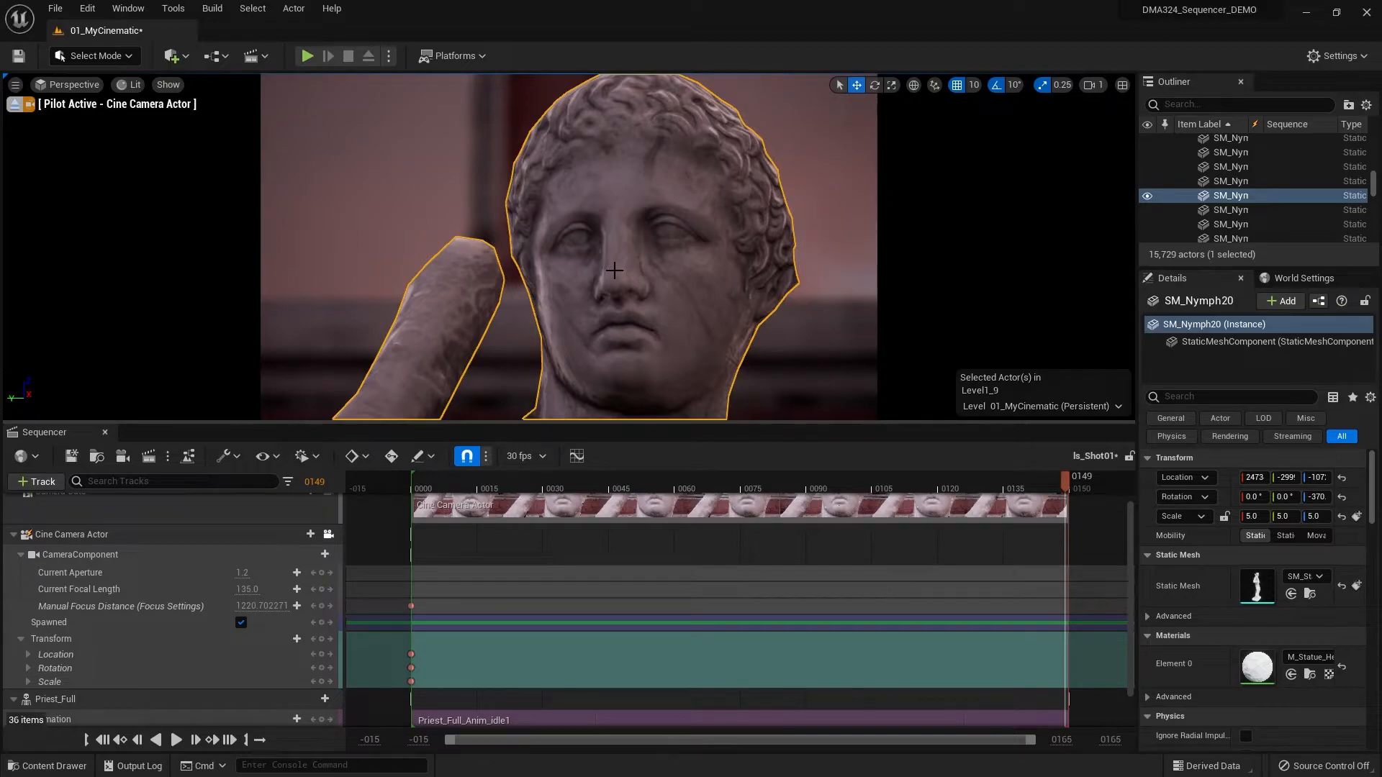
pyautogui.press('e')
pyautogui.press('q')
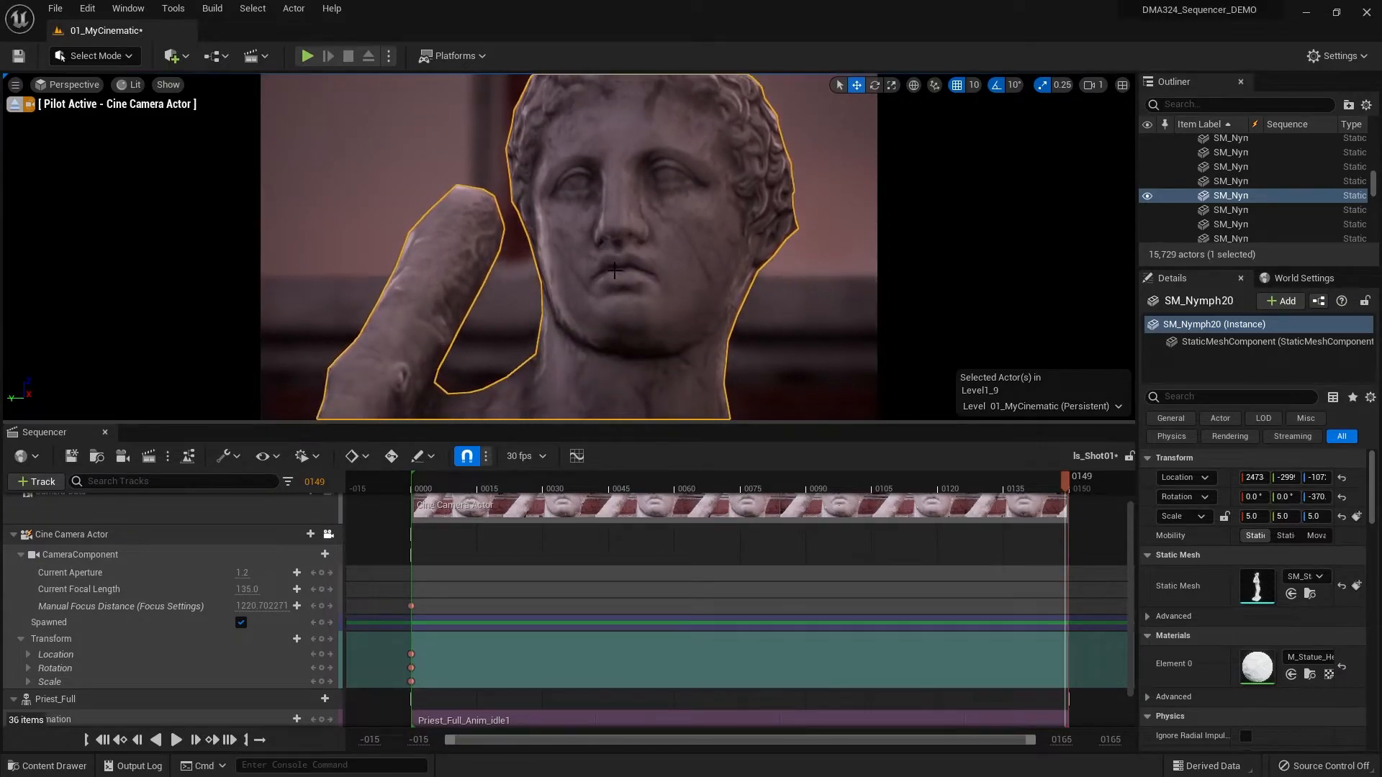
pyautogui.press('q')
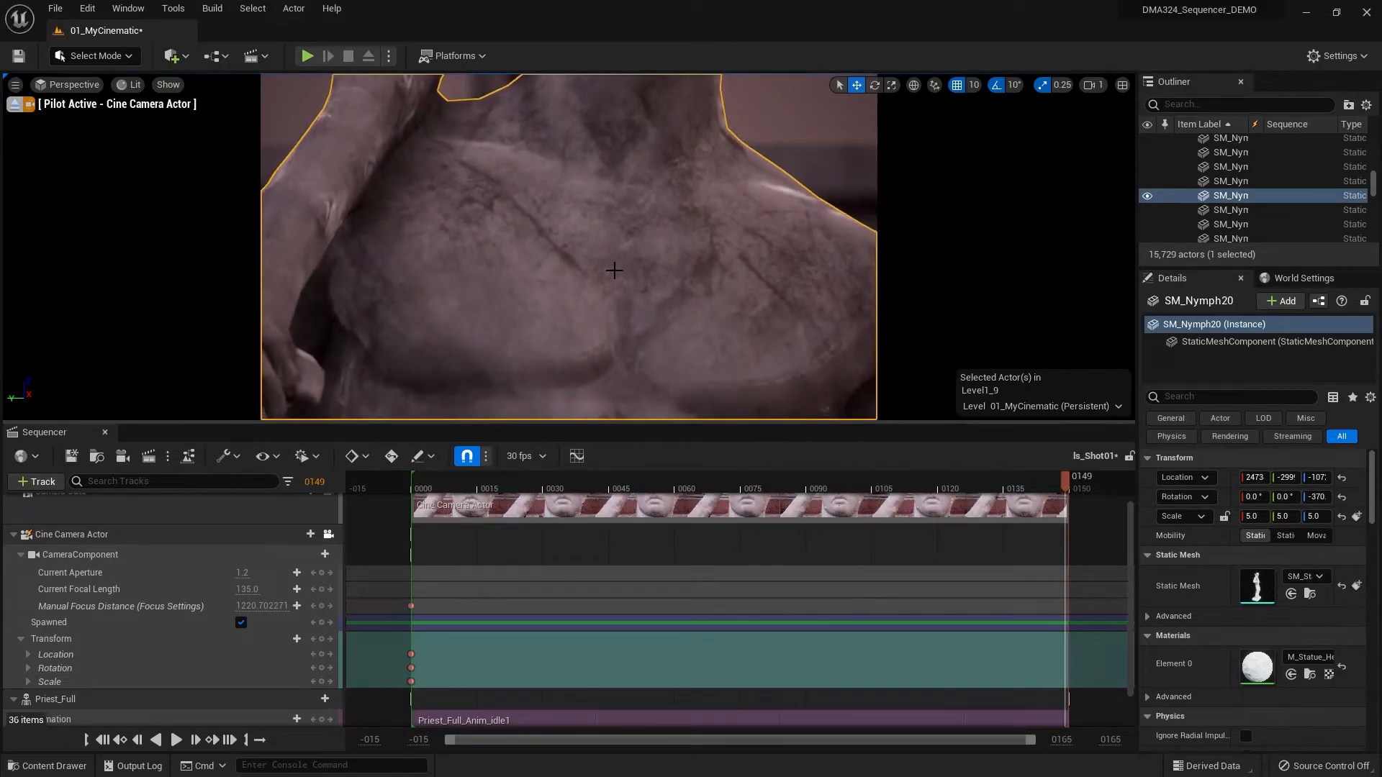
pyautogui.press('q')
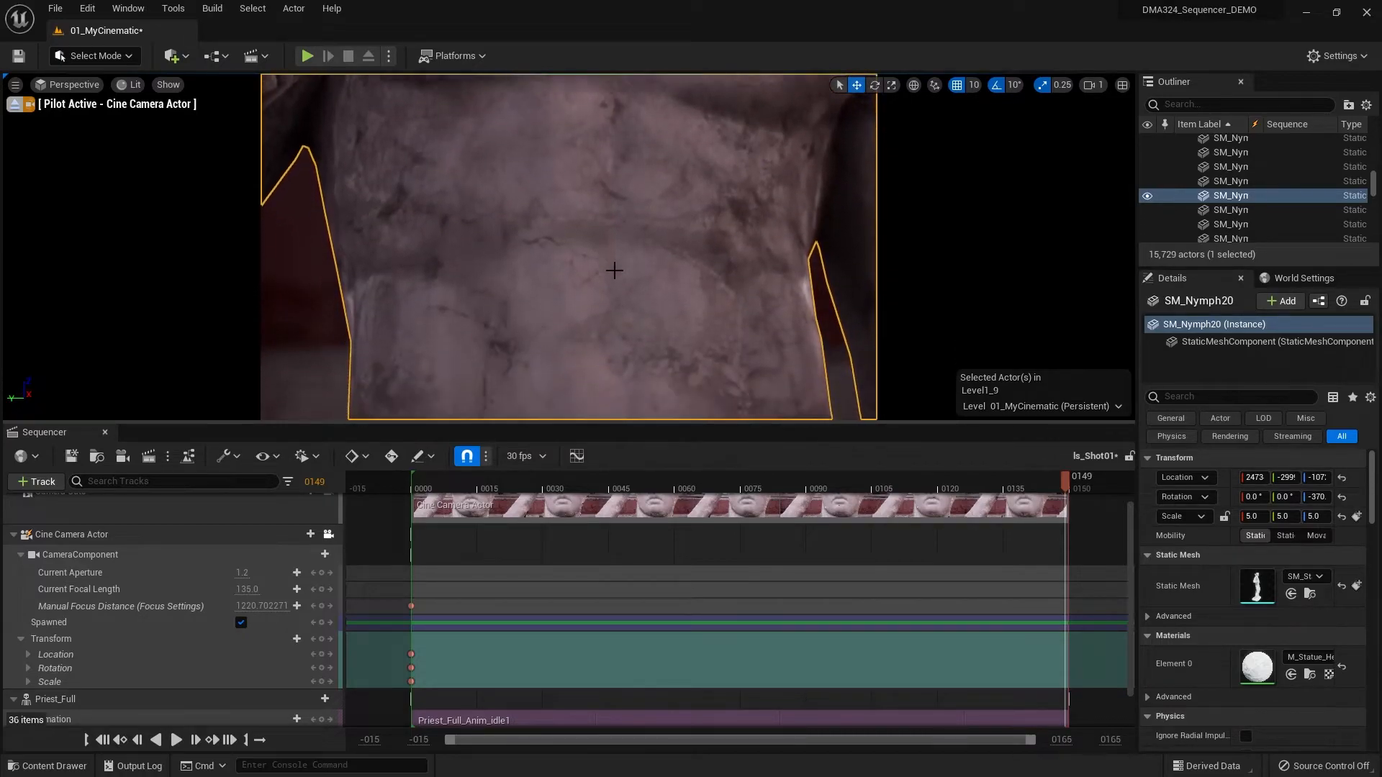
pyautogui.press('q')
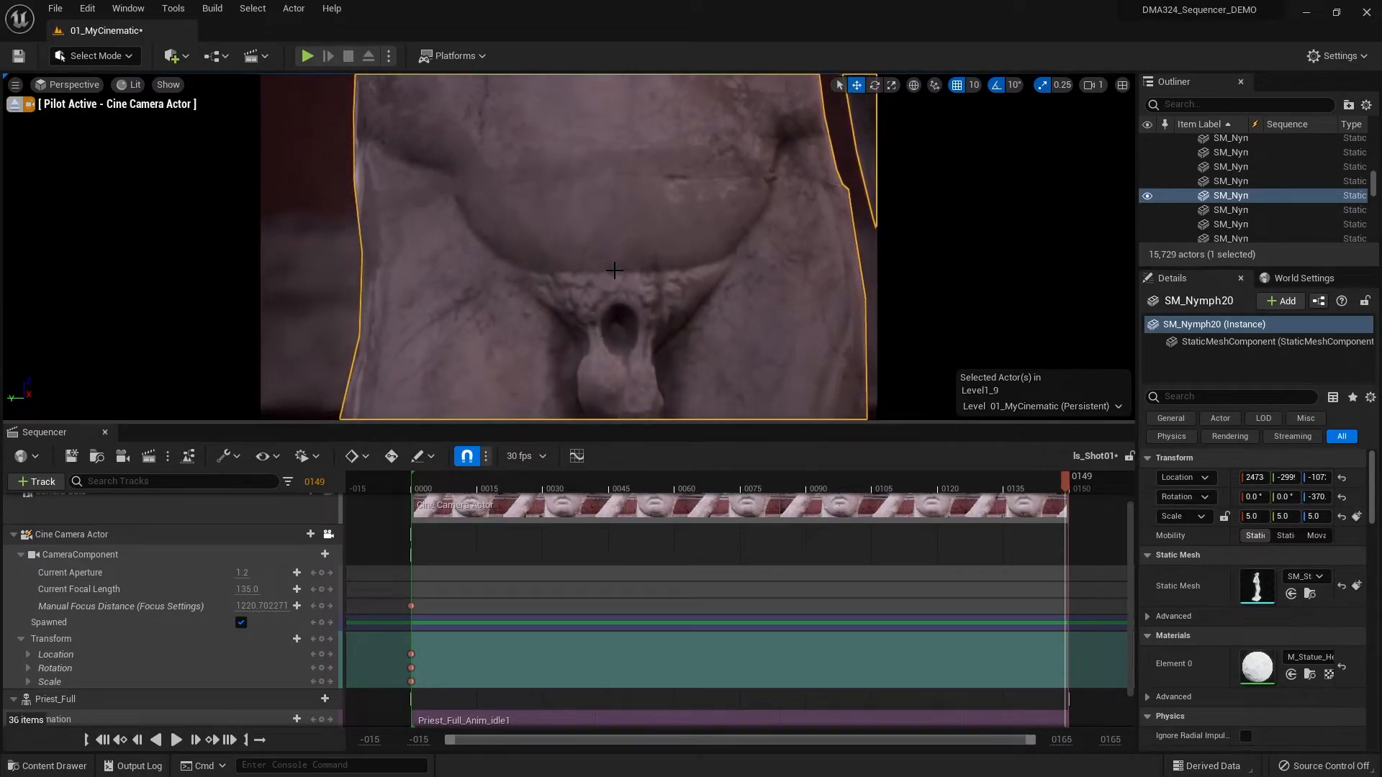
pyautogui.press('q')
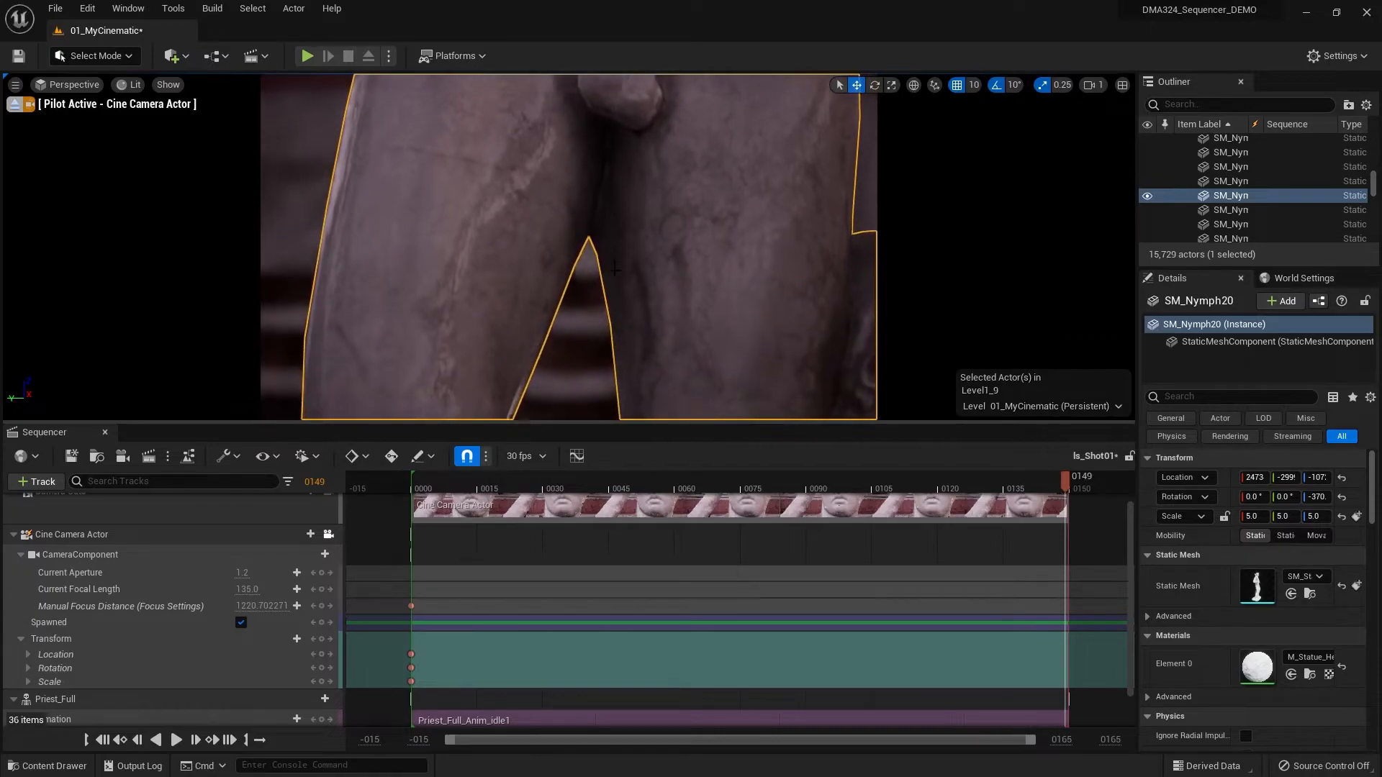
pyautogui.press('q')
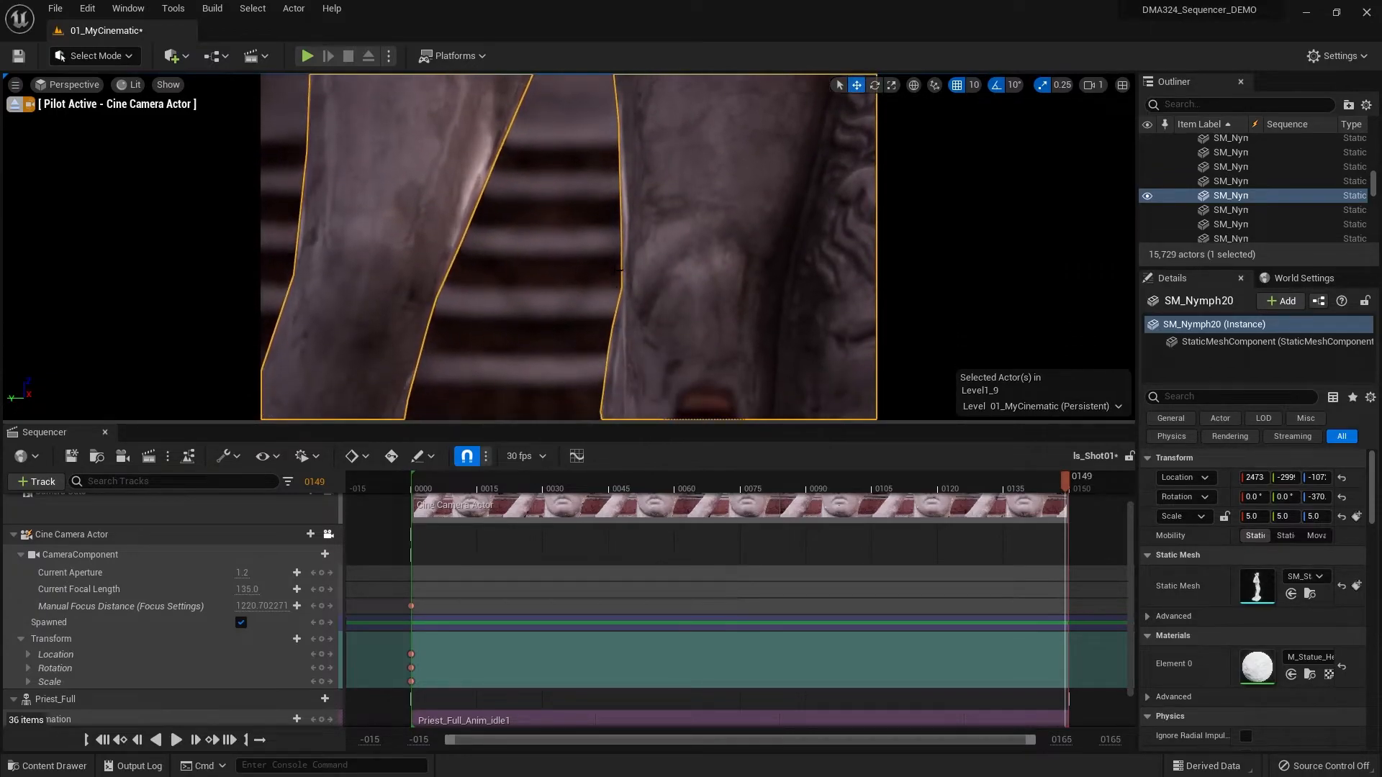
pyautogui.press('q')
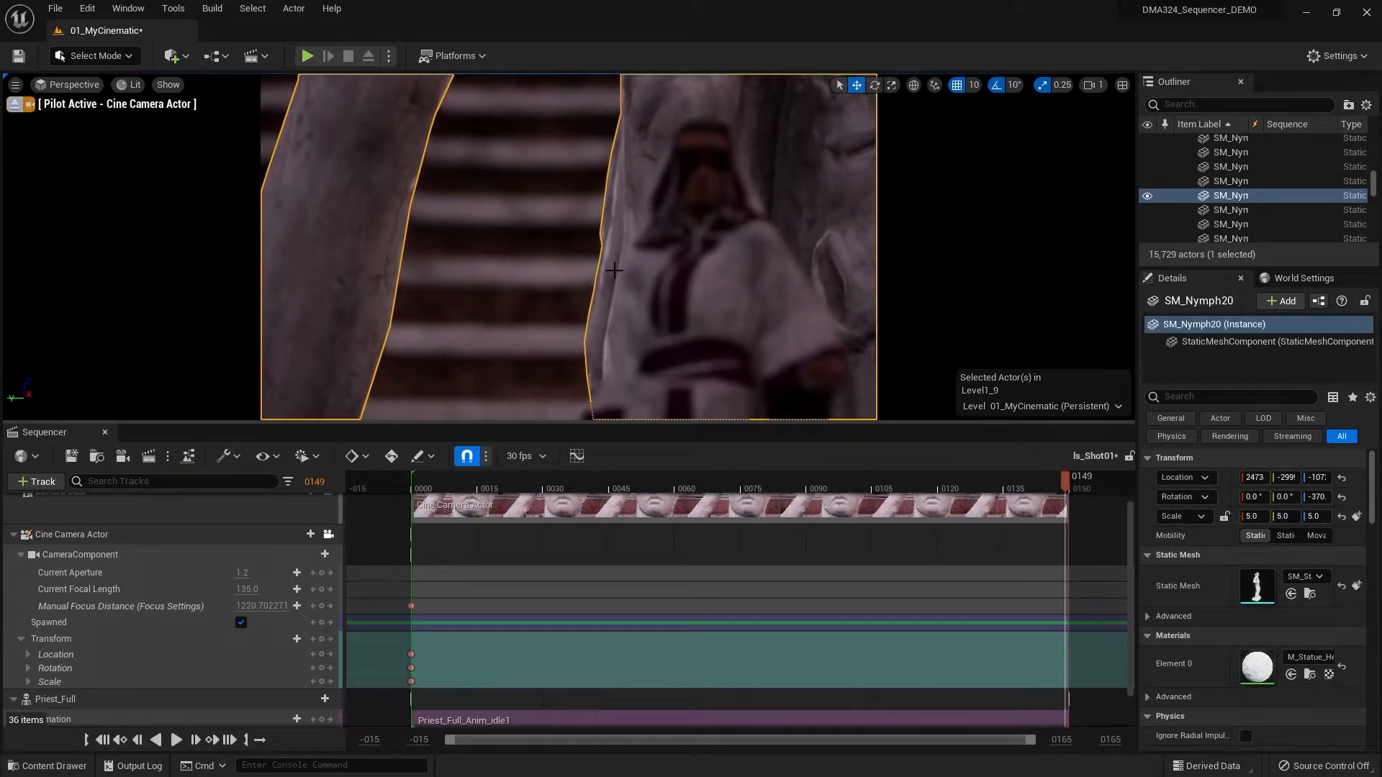
pyautogui.press('q')
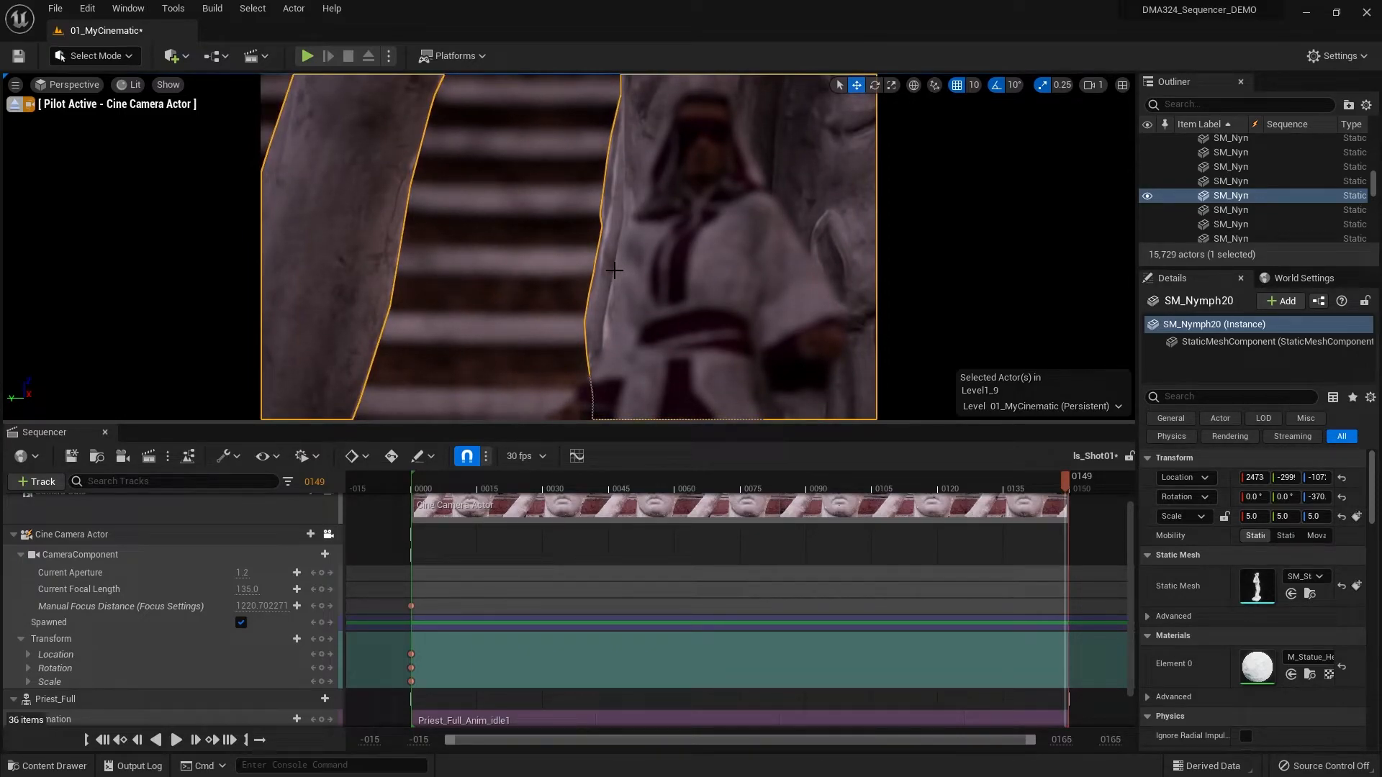
# - Shift the piloted cine camera sideways to frame the priest in the gap between the statue's legs
pyautogui.press('d')
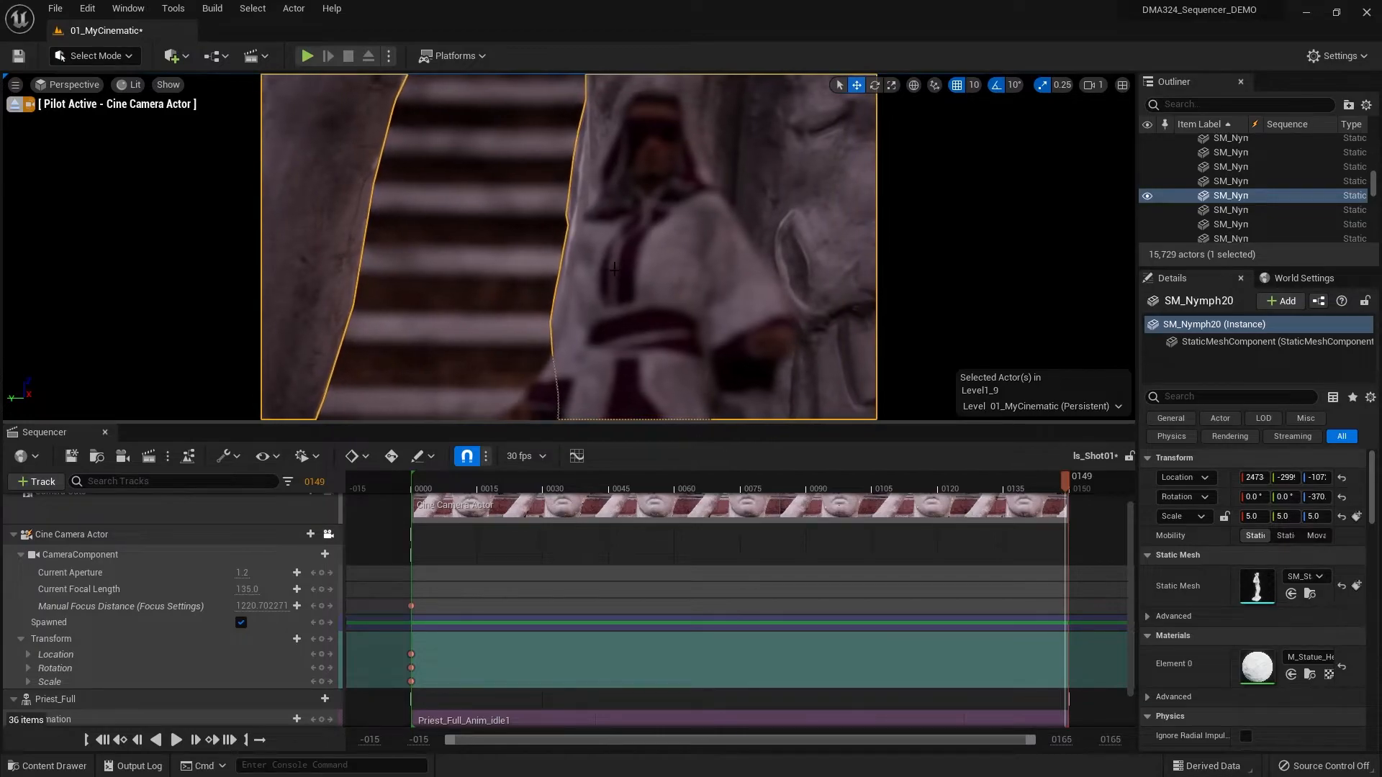
pyautogui.press('a')
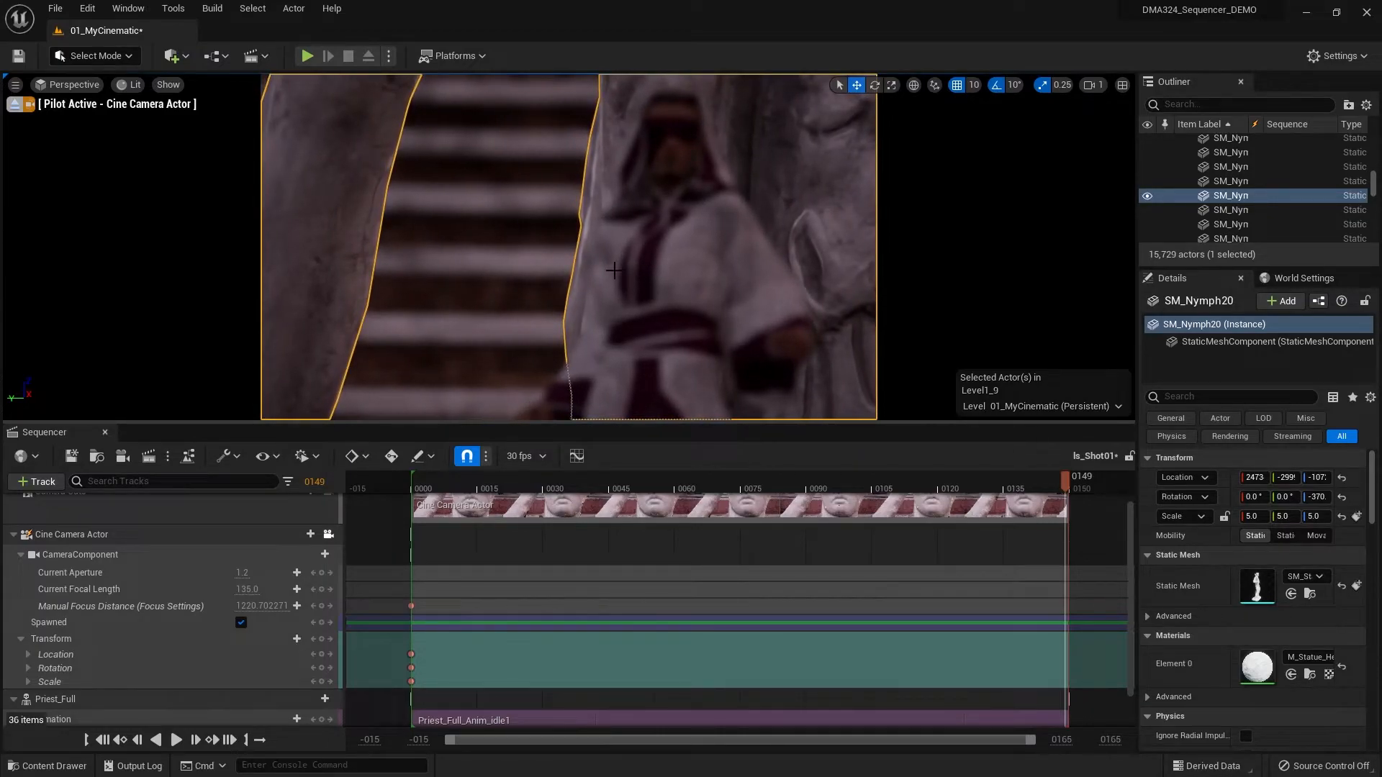
pyautogui.press('d')
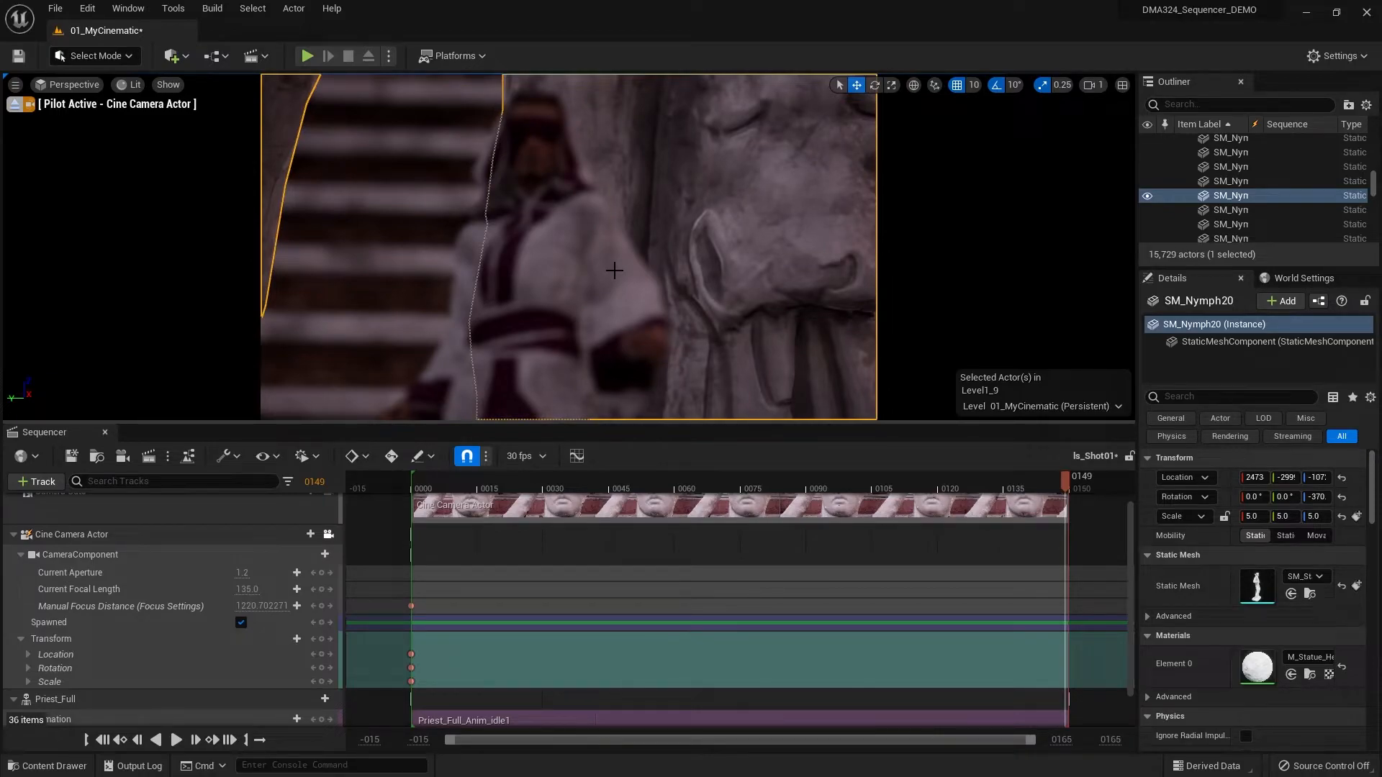
pyautogui.press('a')
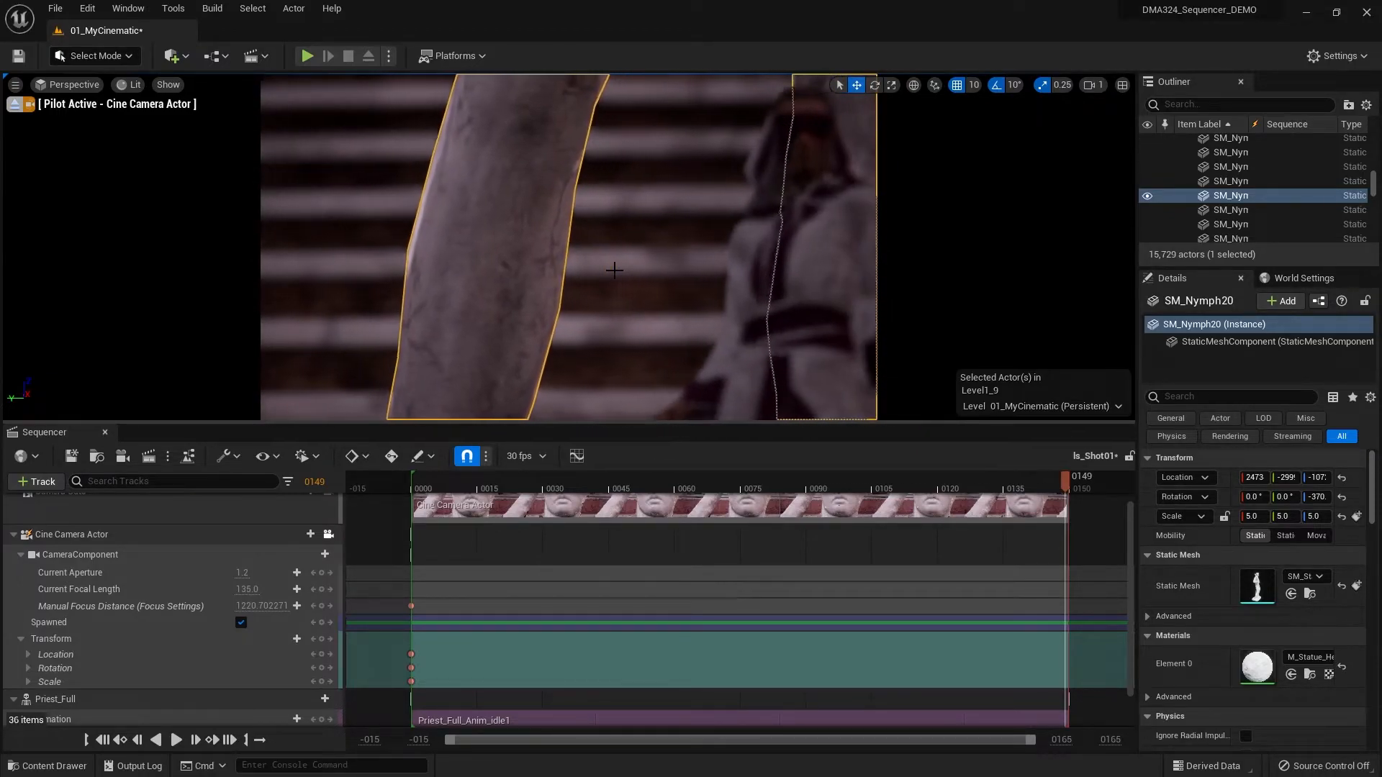
pyautogui.press('d')
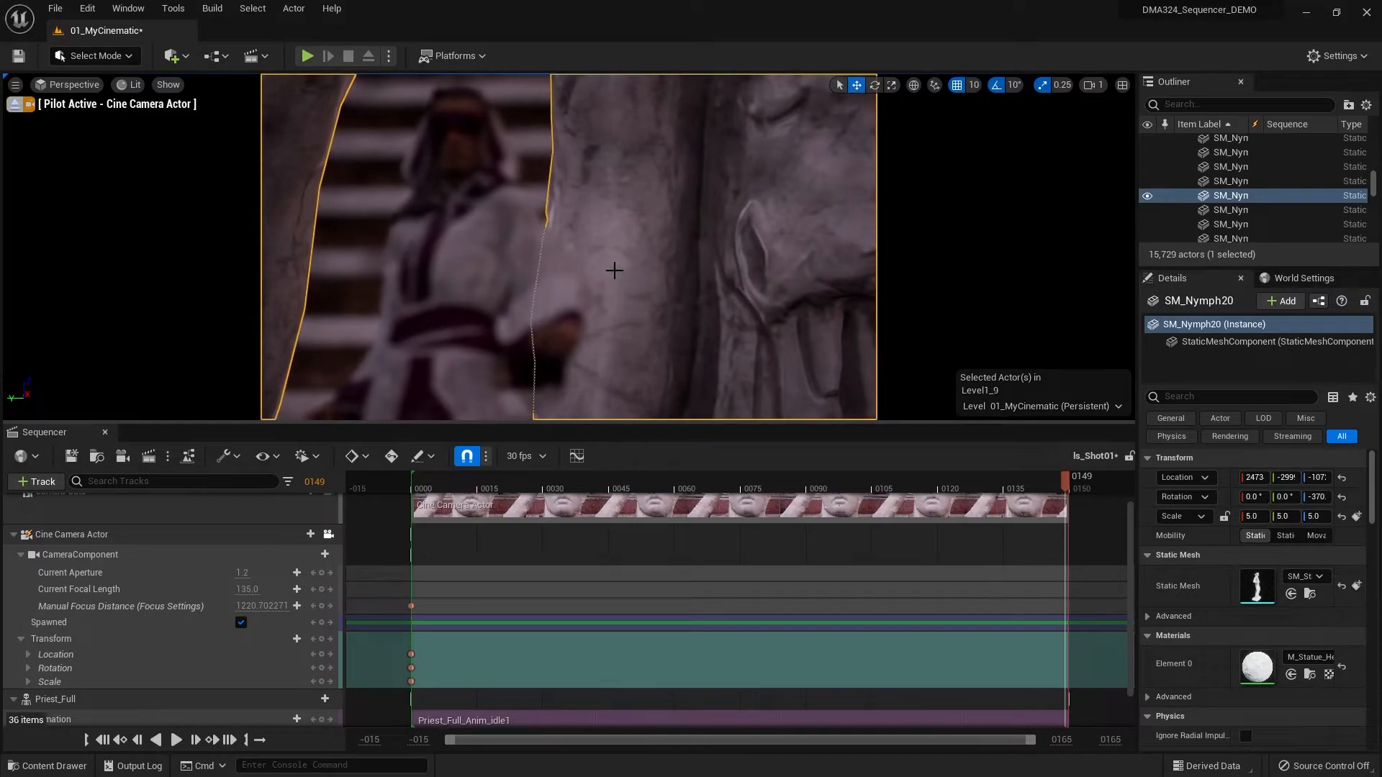
pyautogui.press('a')
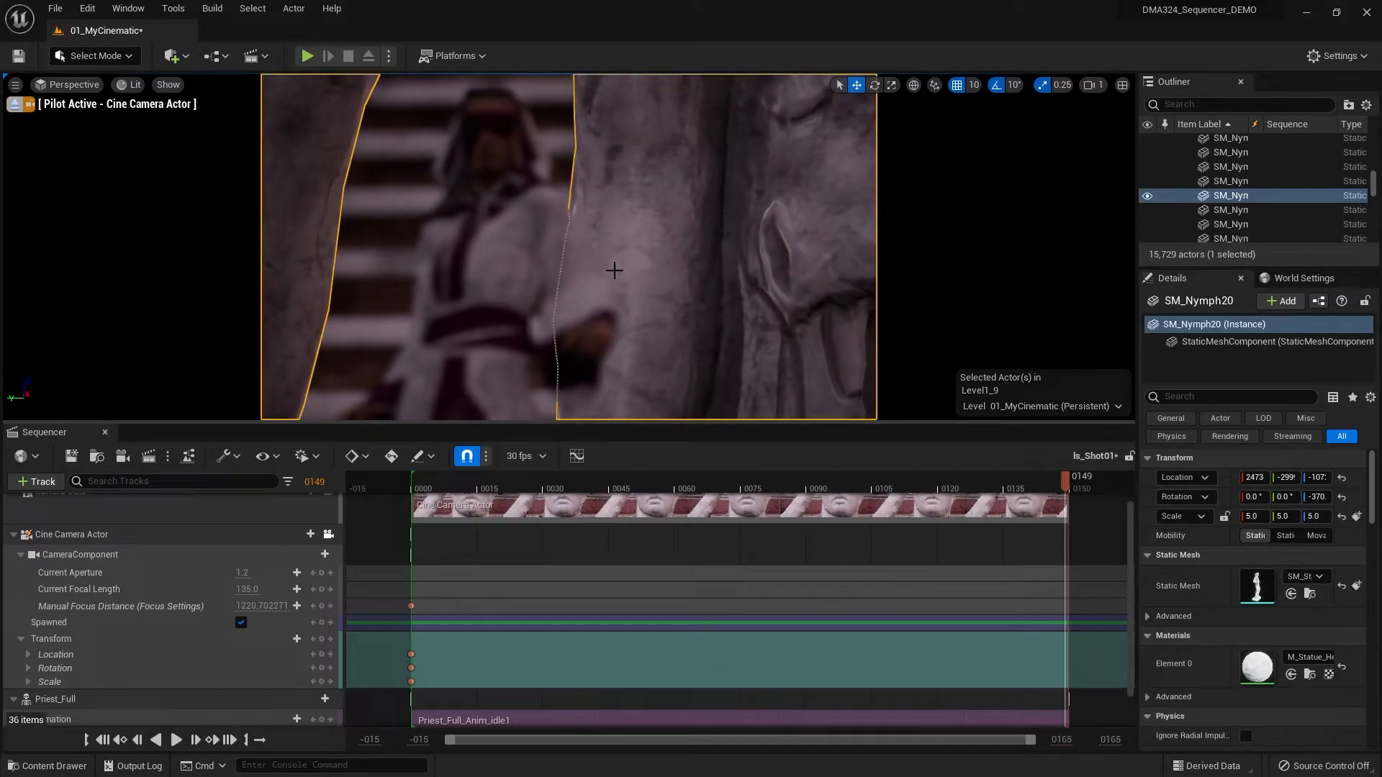
pyautogui.press('d')
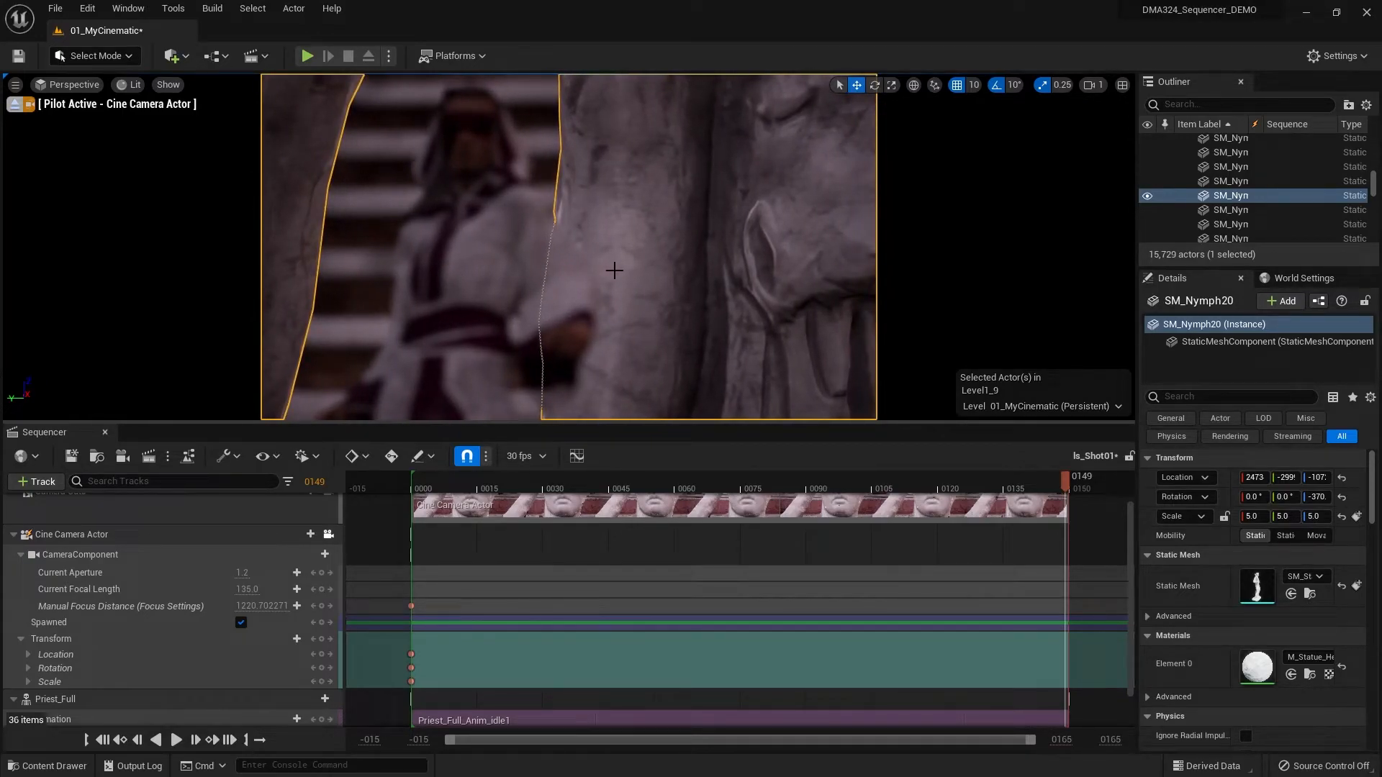
pyautogui.press('d')
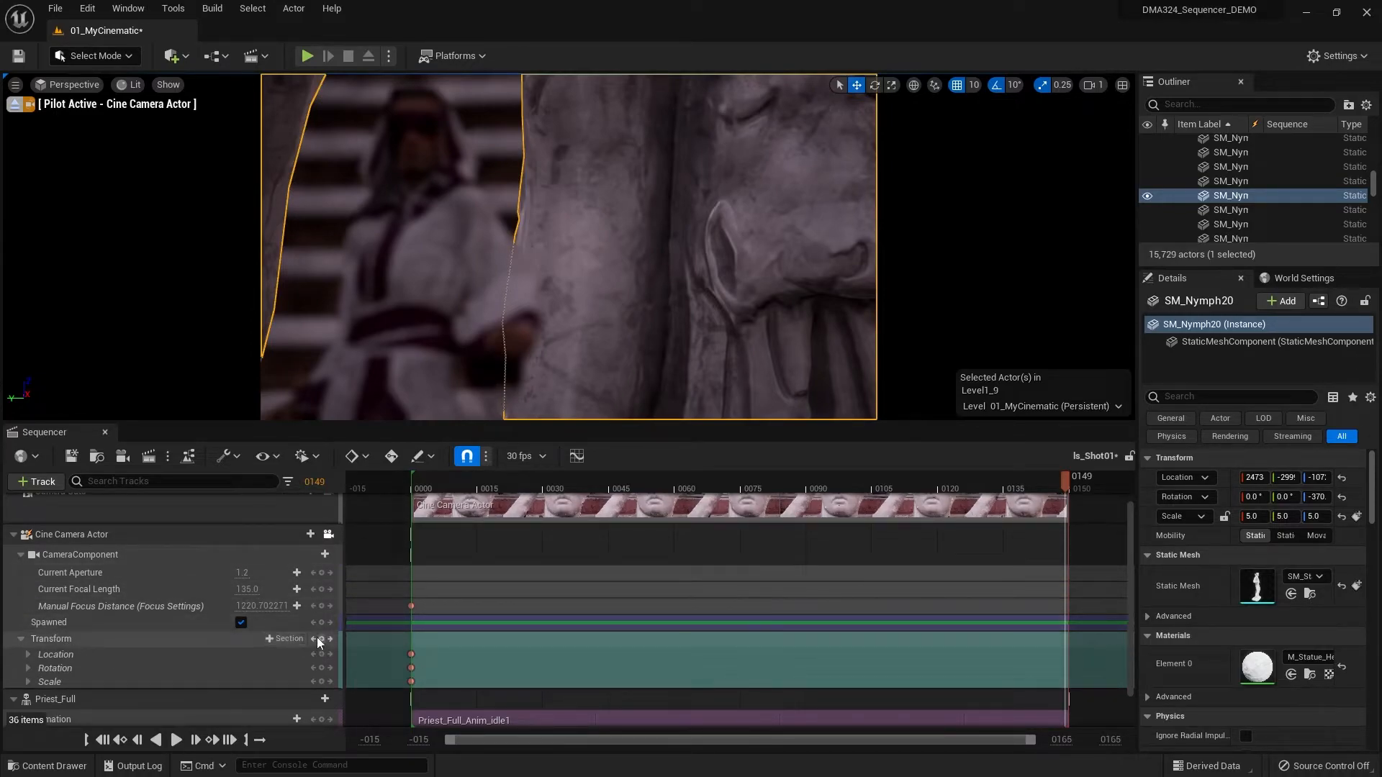
# - Key the cine camera's Transform at frame 149 and play the camera move from its first keyframe
pyautogui.click(322, 638)
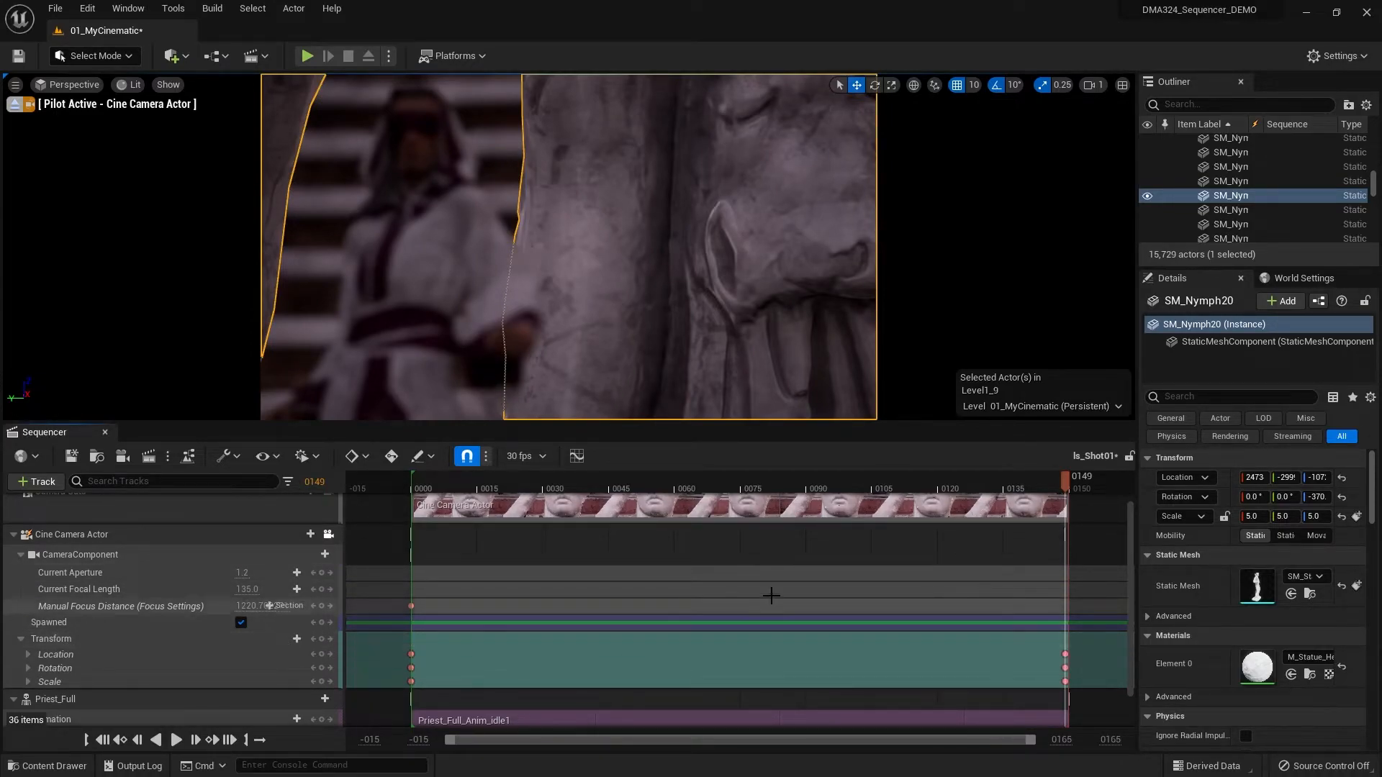
pyautogui.click(119, 741)
pyautogui.click(177, 740)
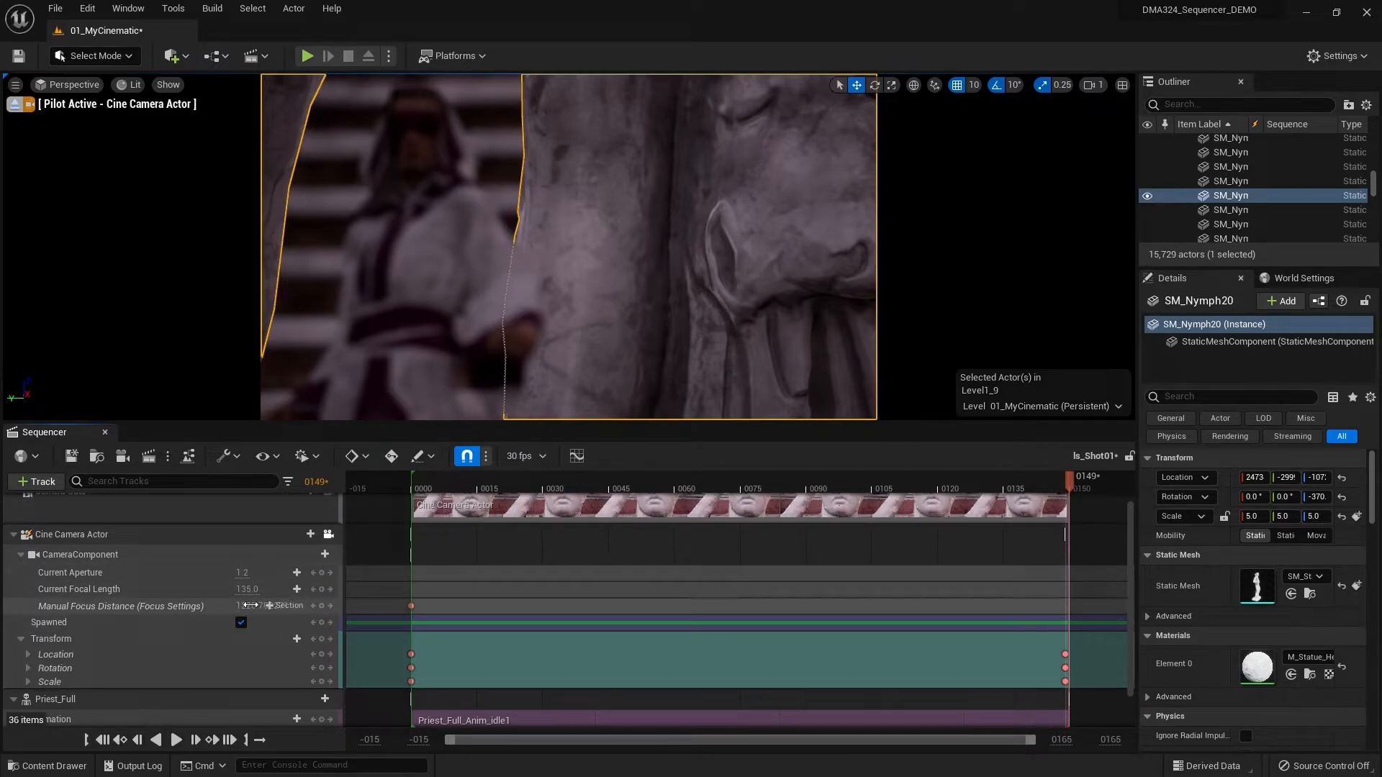
# - Set the Manual Focus Distance to about 863 at the end of the shot to pull focus onto the priest
pyautogui.moveTo(249, 606); pyautogui.dragTo(269, 605)
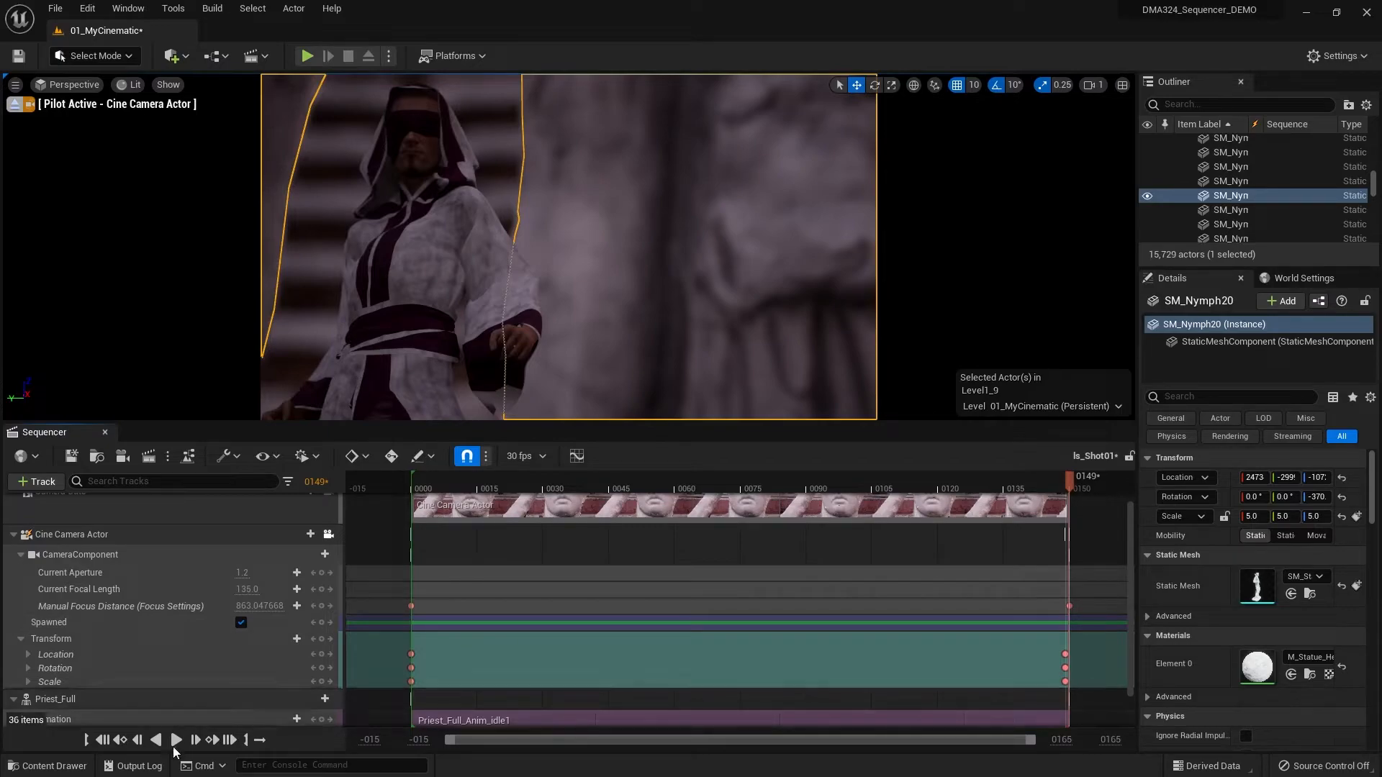
# - Delay the focus pull by moving the first Manual Focus Distance keyframe to frame 87, and play the shot from the start
pyautogui.click(102, 740)
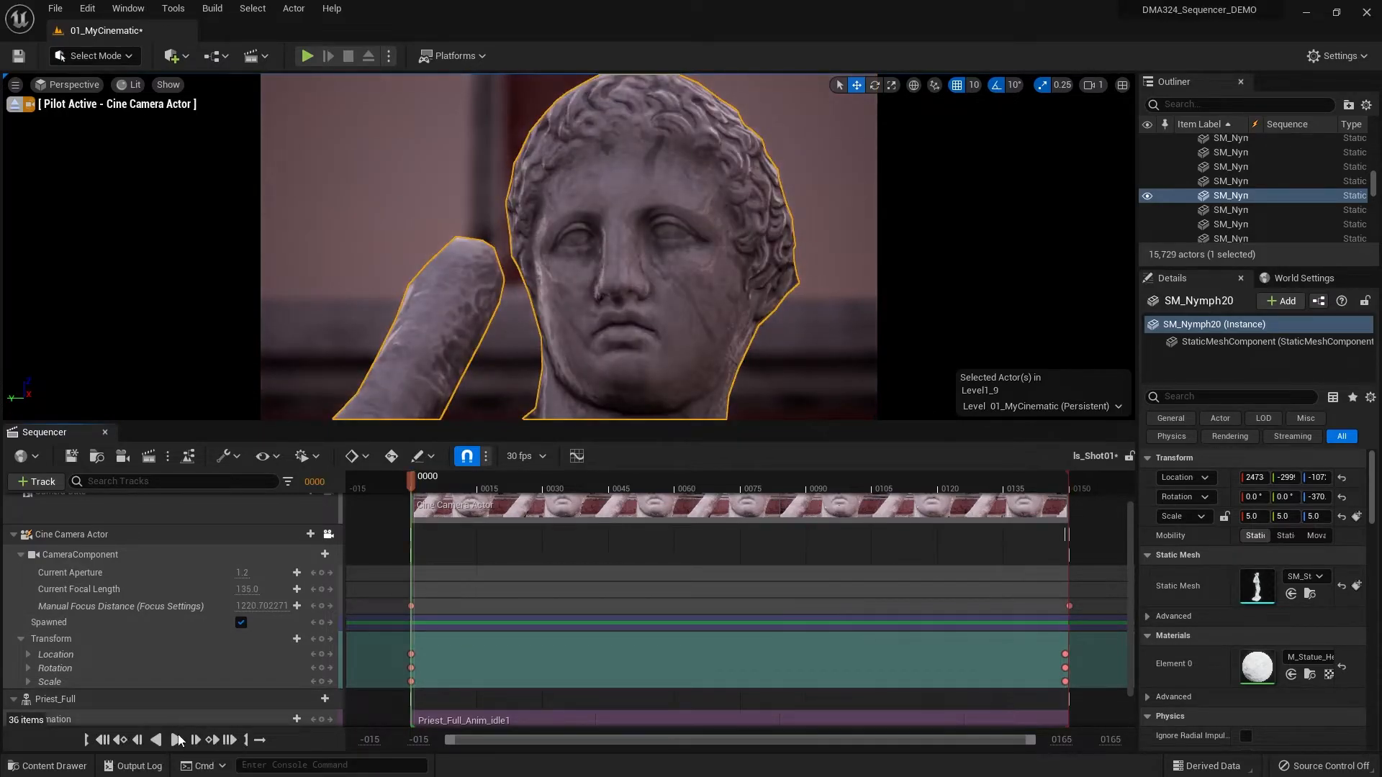
pyautogui.click(177, 739)
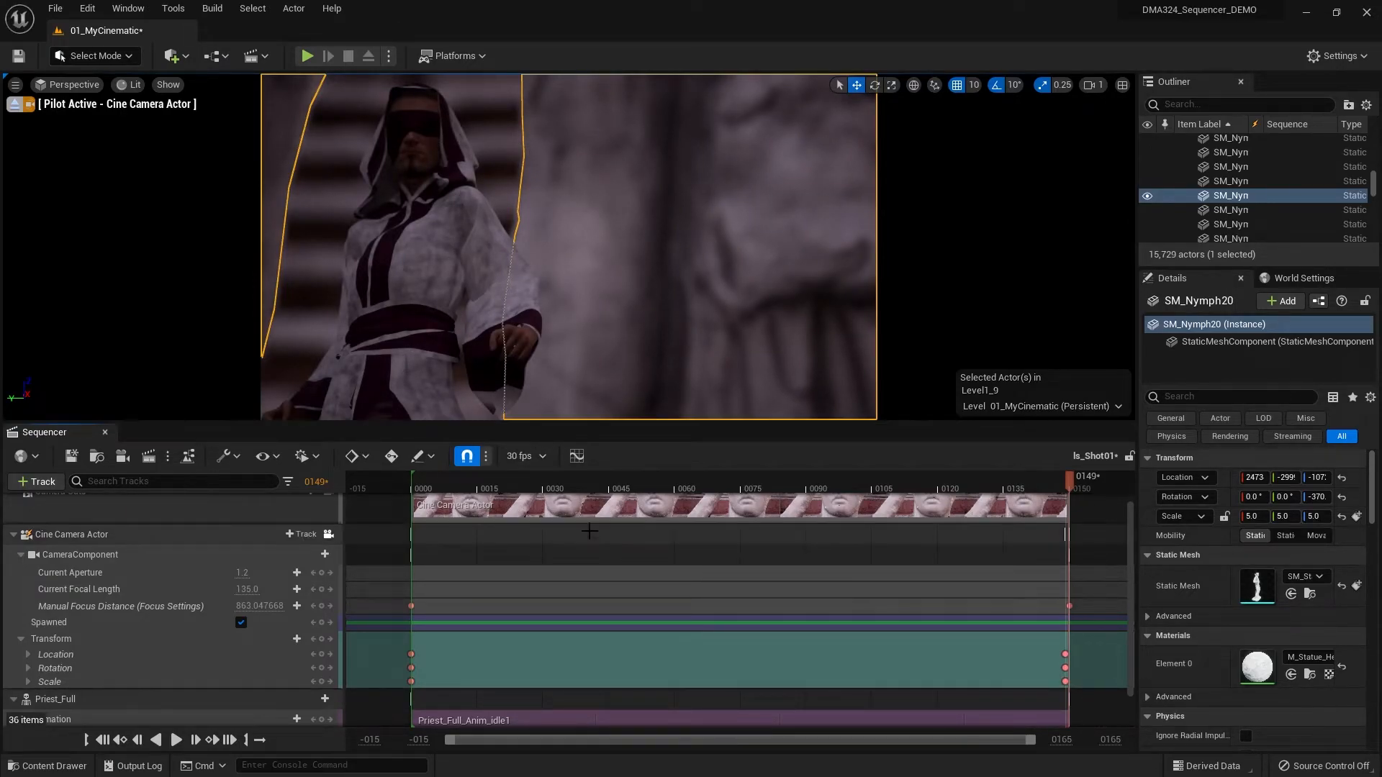
pyautogui.click(591, 488)
pyautogui.moveTo(594, 488); pyautogui.dragTo(796, 498)
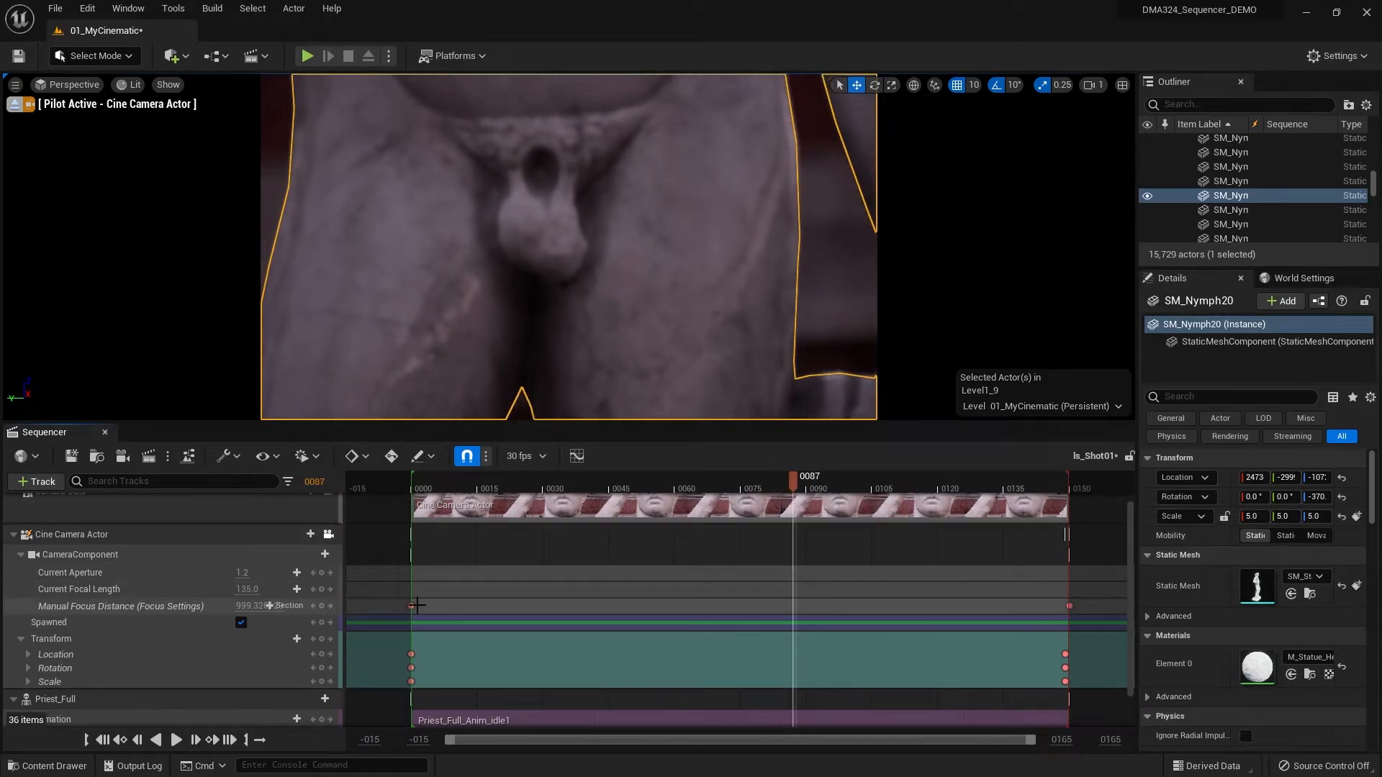
pyautogui.moveTo(408, 608); pyautogui.dragTo(791, 608)
pyautogui.moveTo(797, 490); pyautogui.dragTo(483, 509)
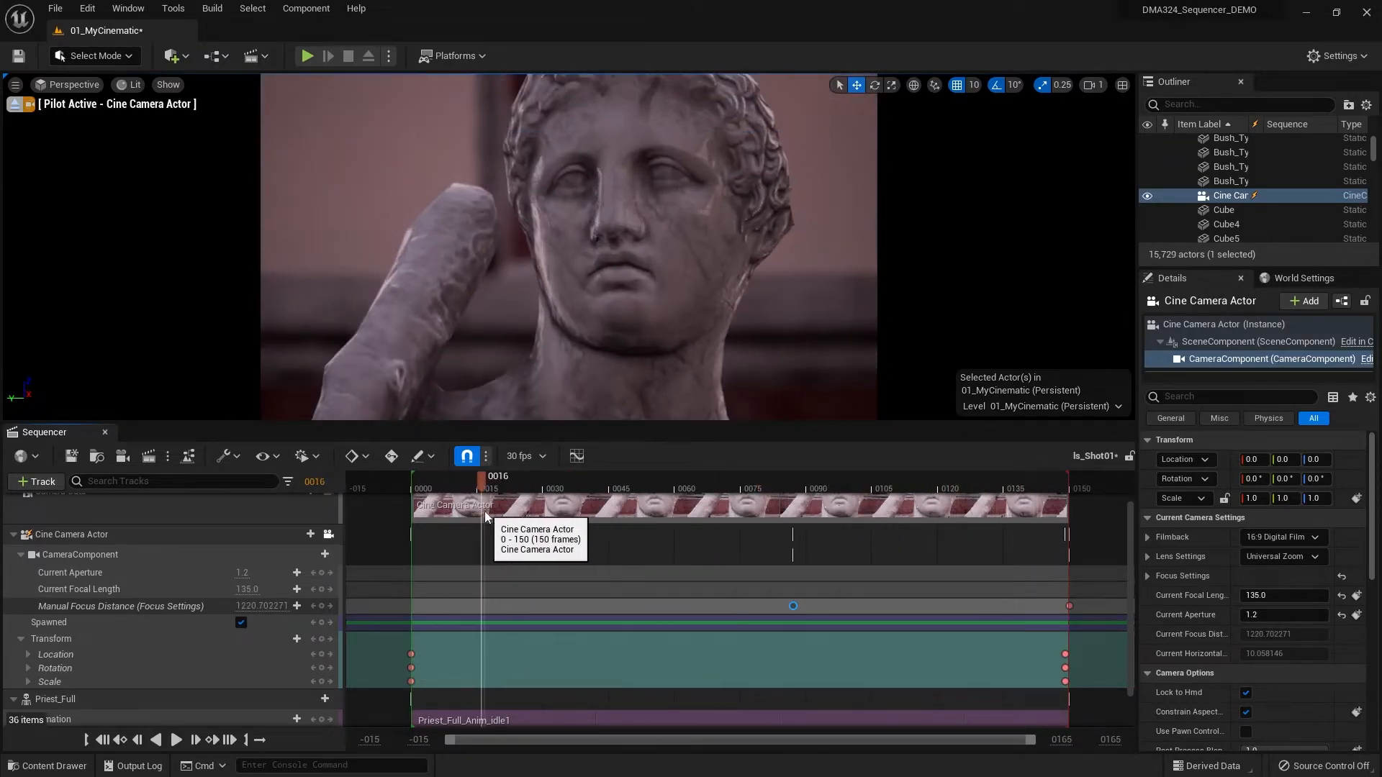
pyautogui.click(108, 742)
pyautogui.click(175, 741)
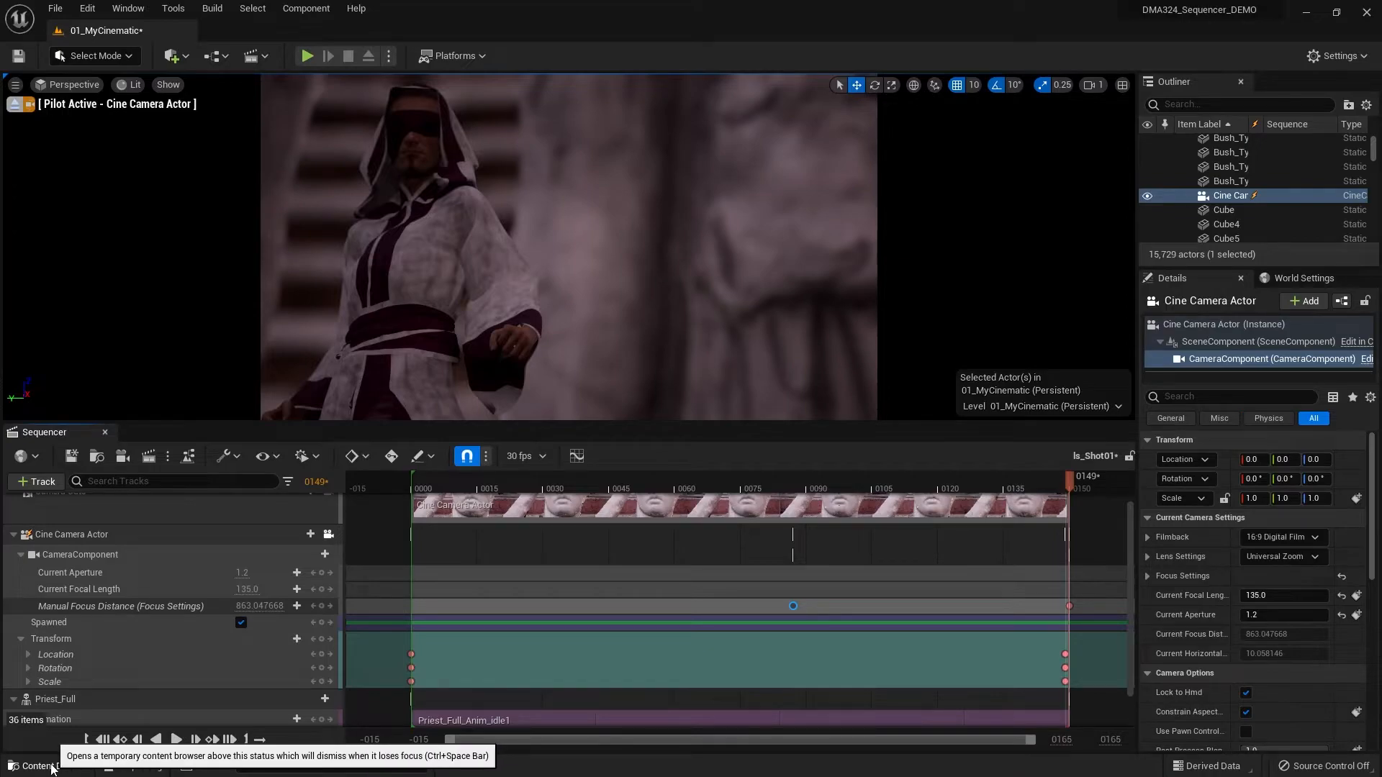
# - Save the ls_Shot01 sequence and open ls_MasterSequence from the _Cinematic Sequences folder
pyautogui.click(70, 459)
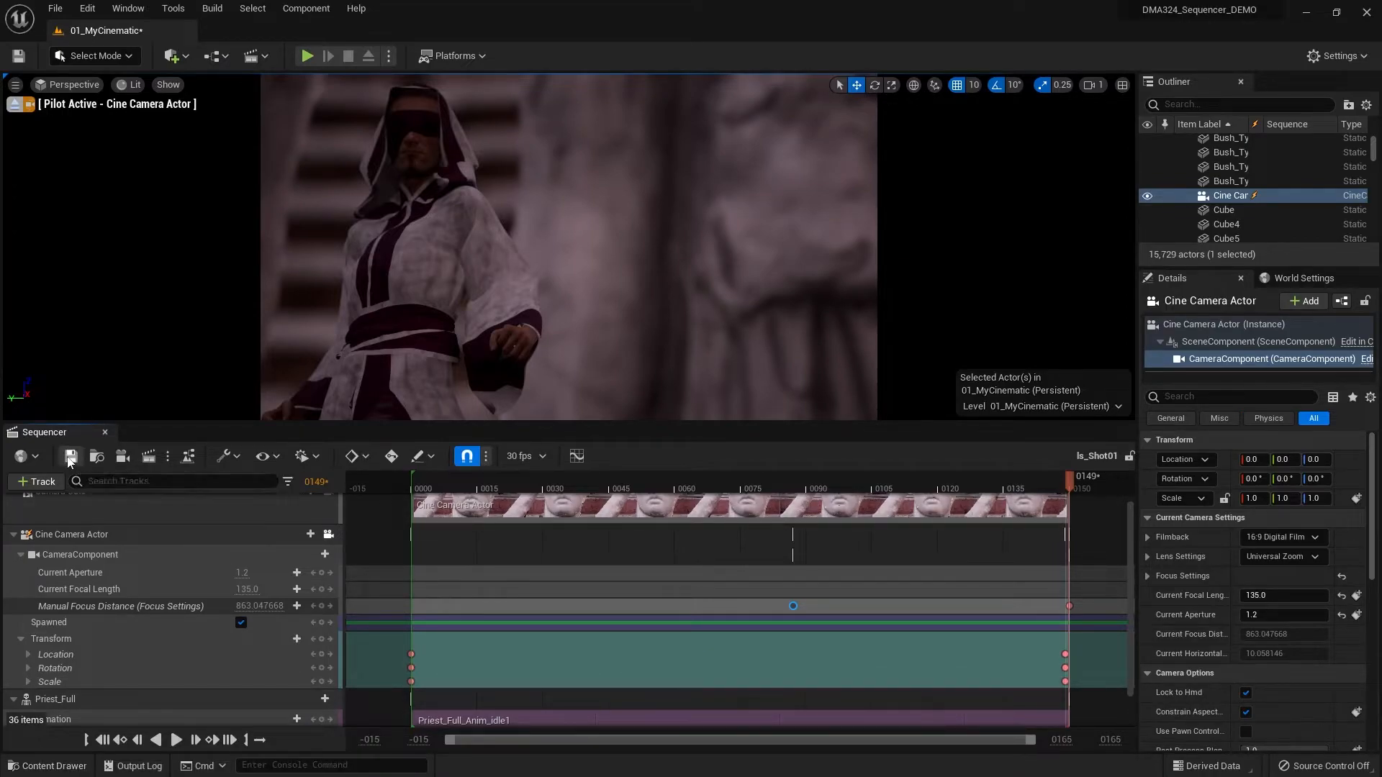
pyautogui.click(62, 767)
pyautogui.scroll(5, 108, 612)
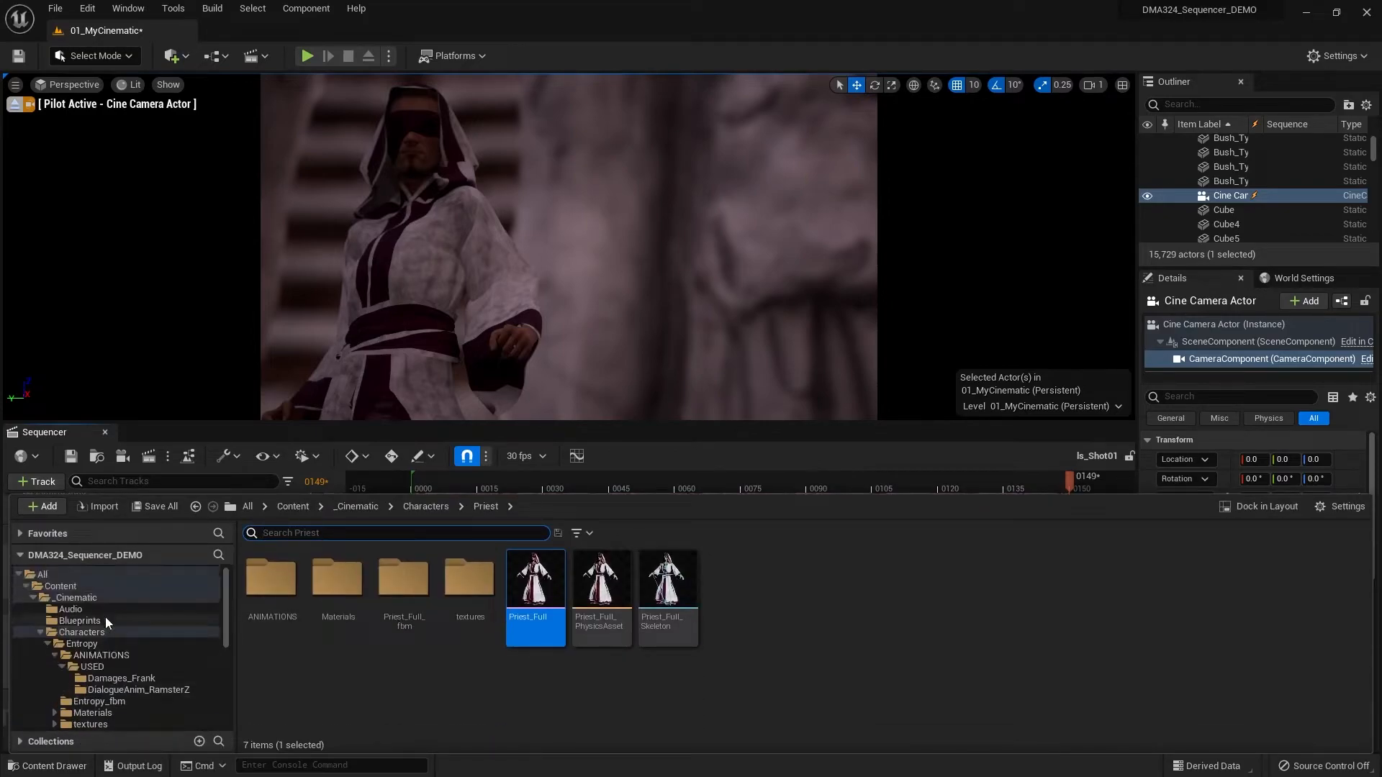
pyautogui.scroll(-2, 123, 697)
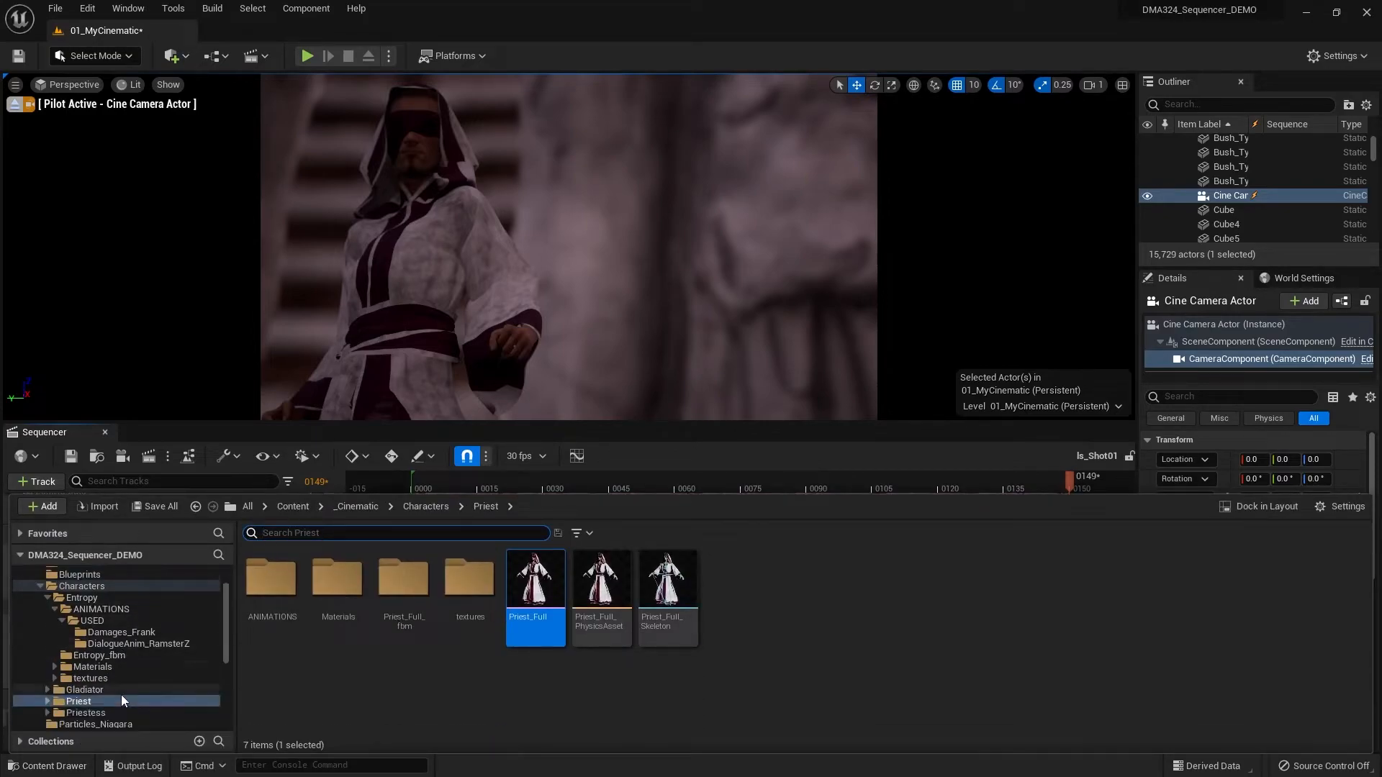
pyautogui.scroll(-3, 131, 687)
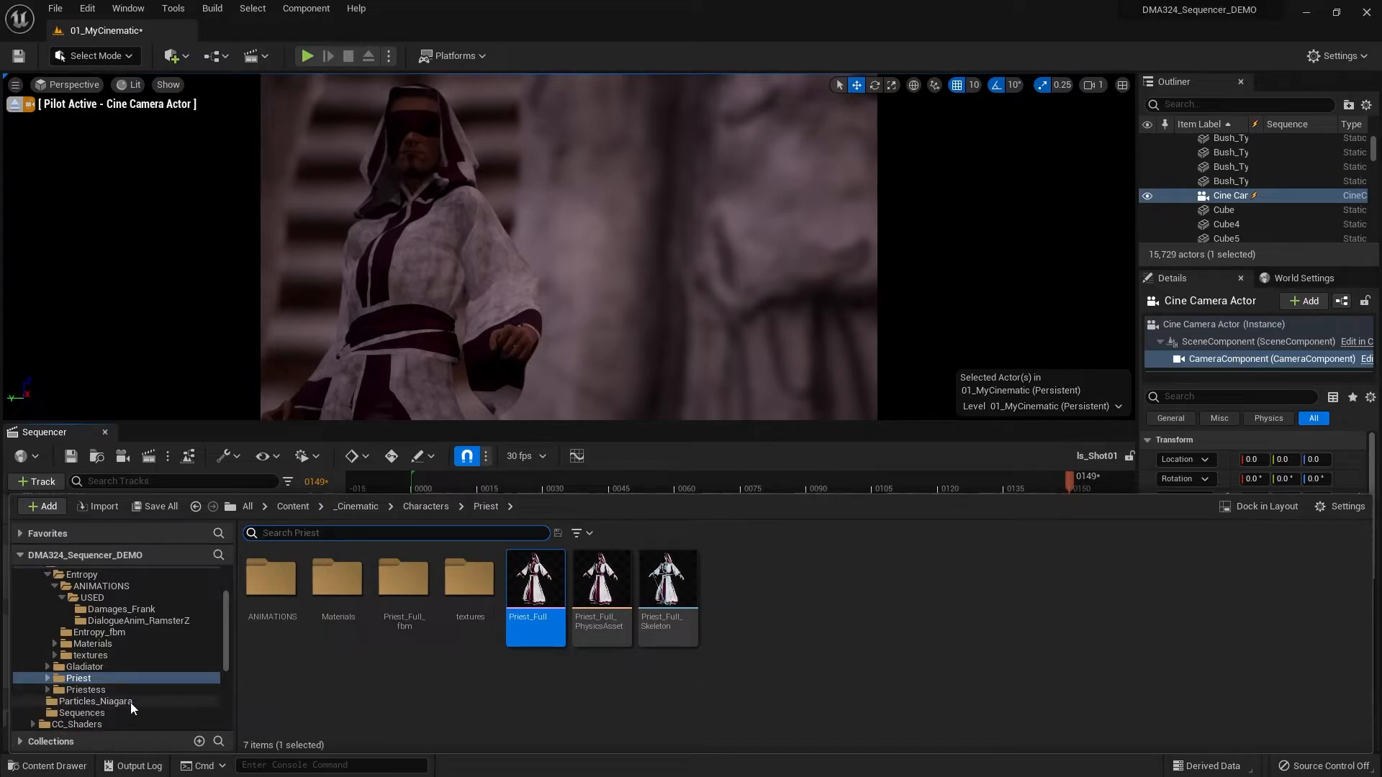
pyautogui.click(125, 667)
pyautogui.click(275, 610)
pyautogui.doubleClick(275, 609)
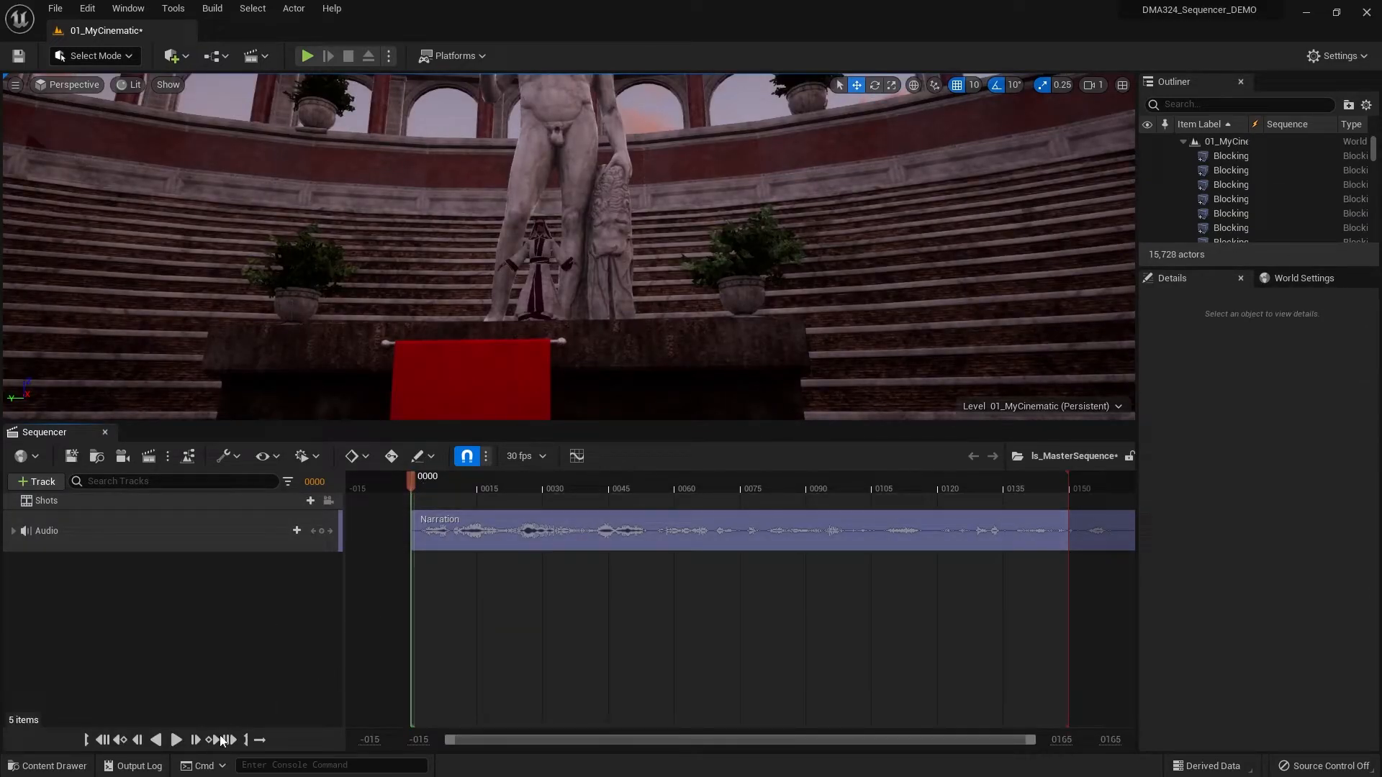
# - Play the master sequence's narration through to the end of its current range and scrub back to frame 129
pyautogui.click(173, 741)
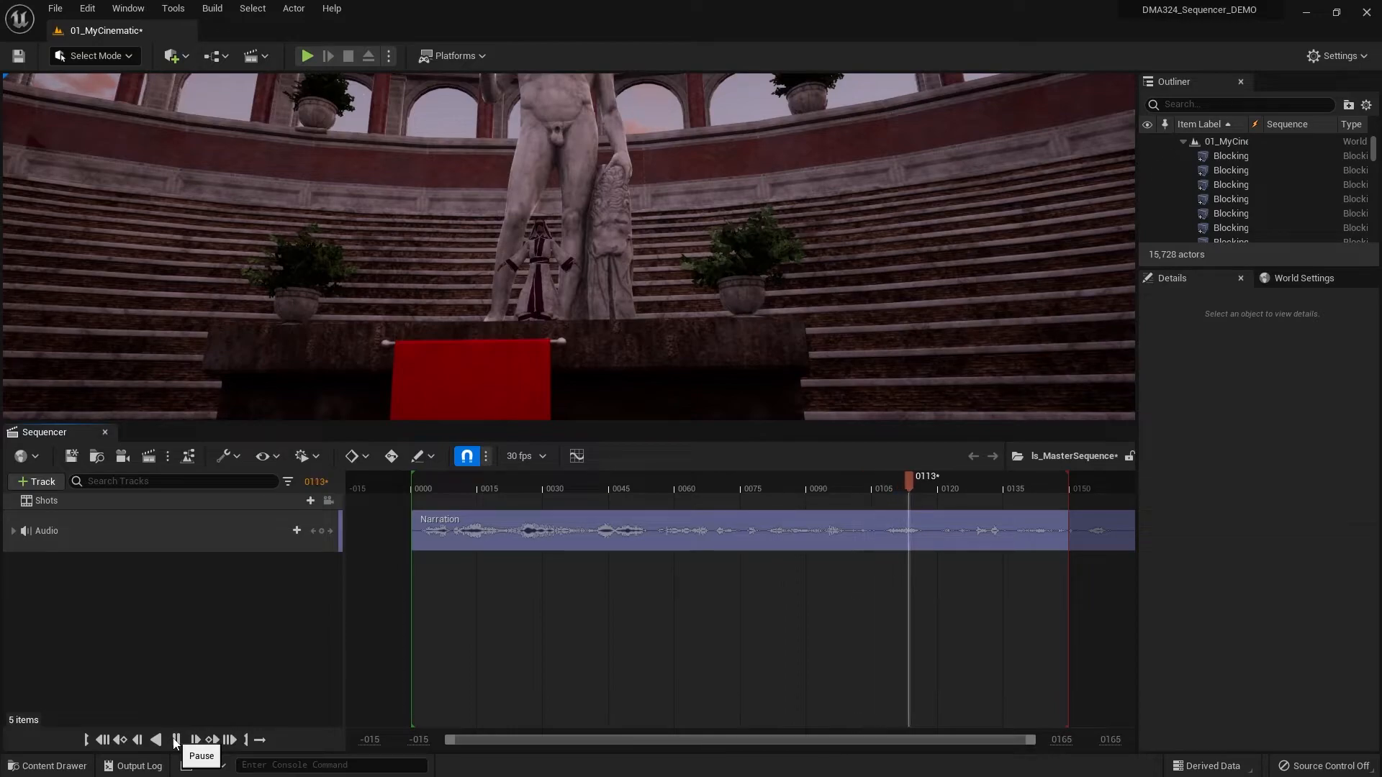
pyautogui.click(174, 741)
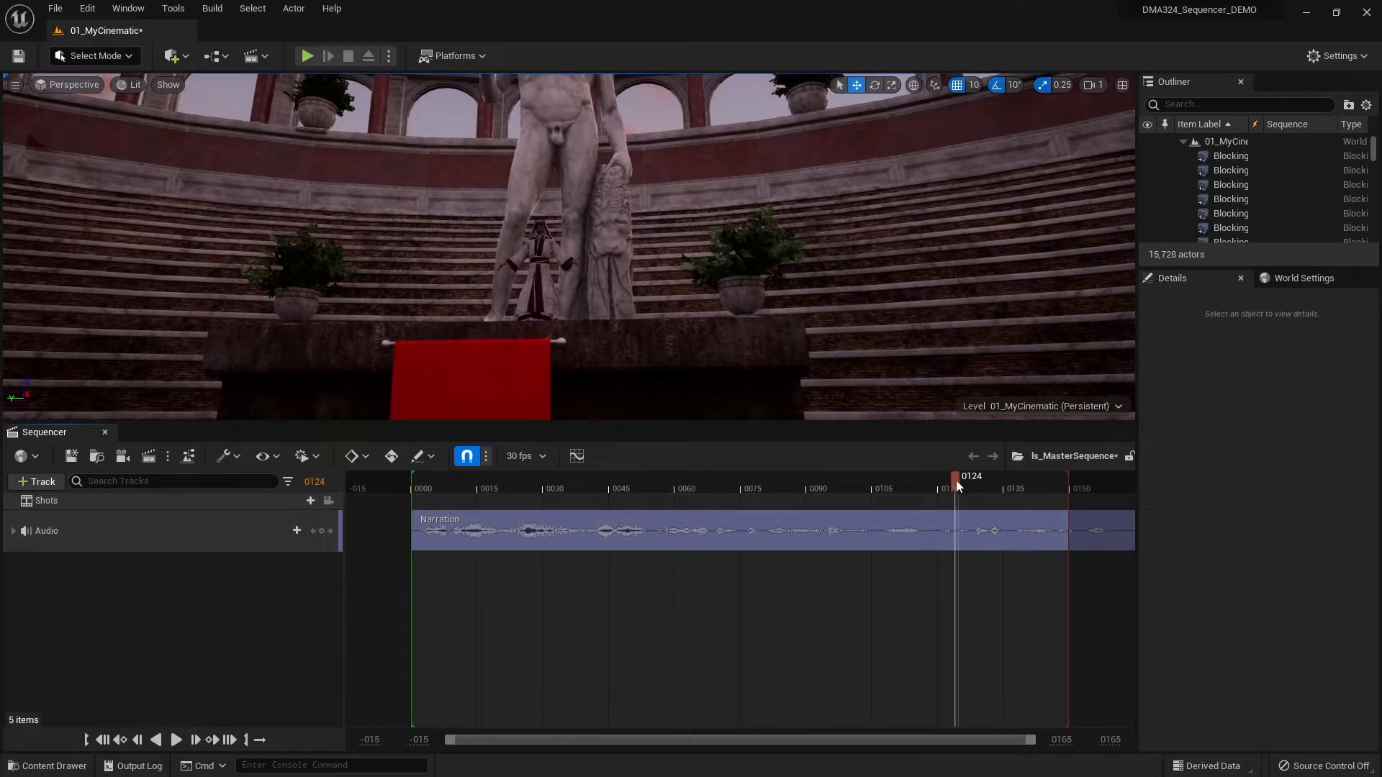
pyautogui.moveTo(951, 481); pyautogui.dragTo(940, 478)
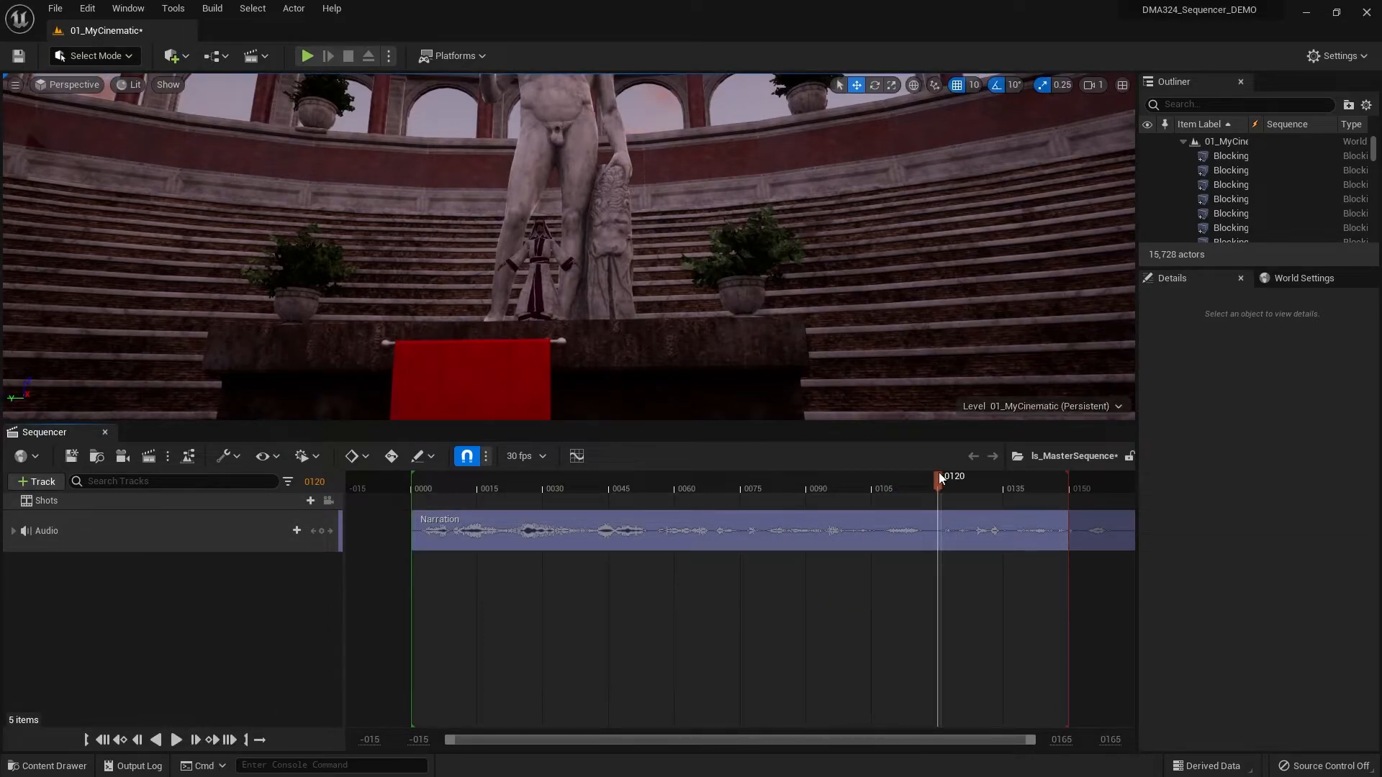
pyautogui.click(180, 739)
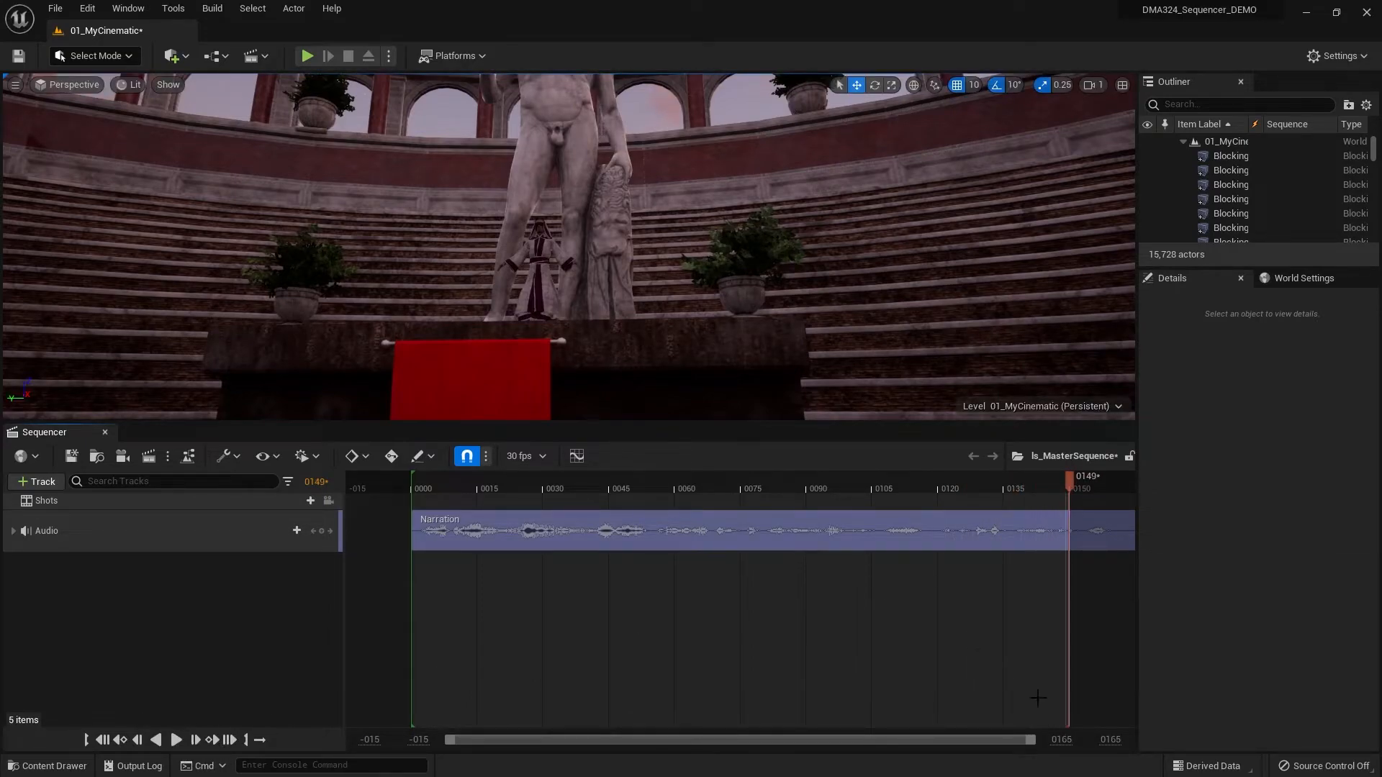
pyautogui.click(1112, 739)
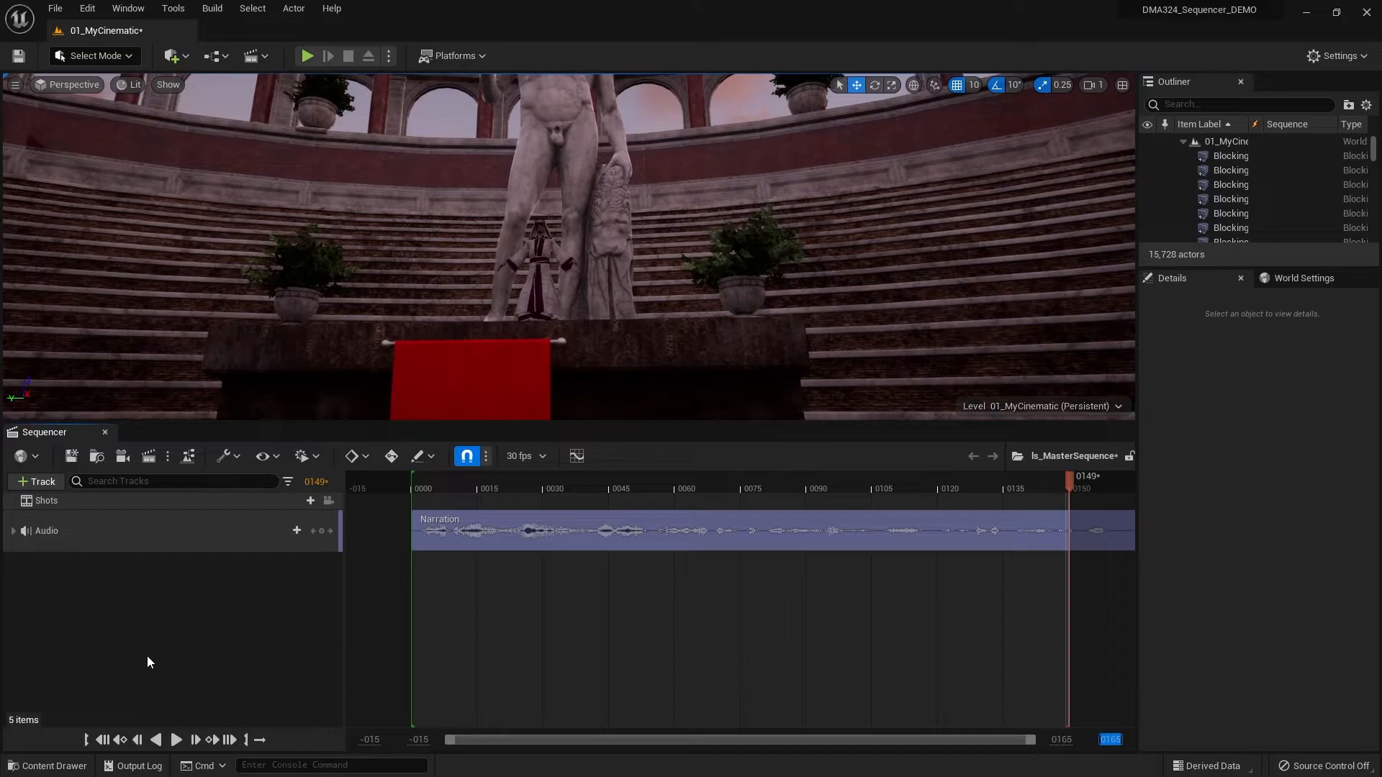
pyautogui.moveTo(1077, 479); pyautogui.dragTo(977, 482)
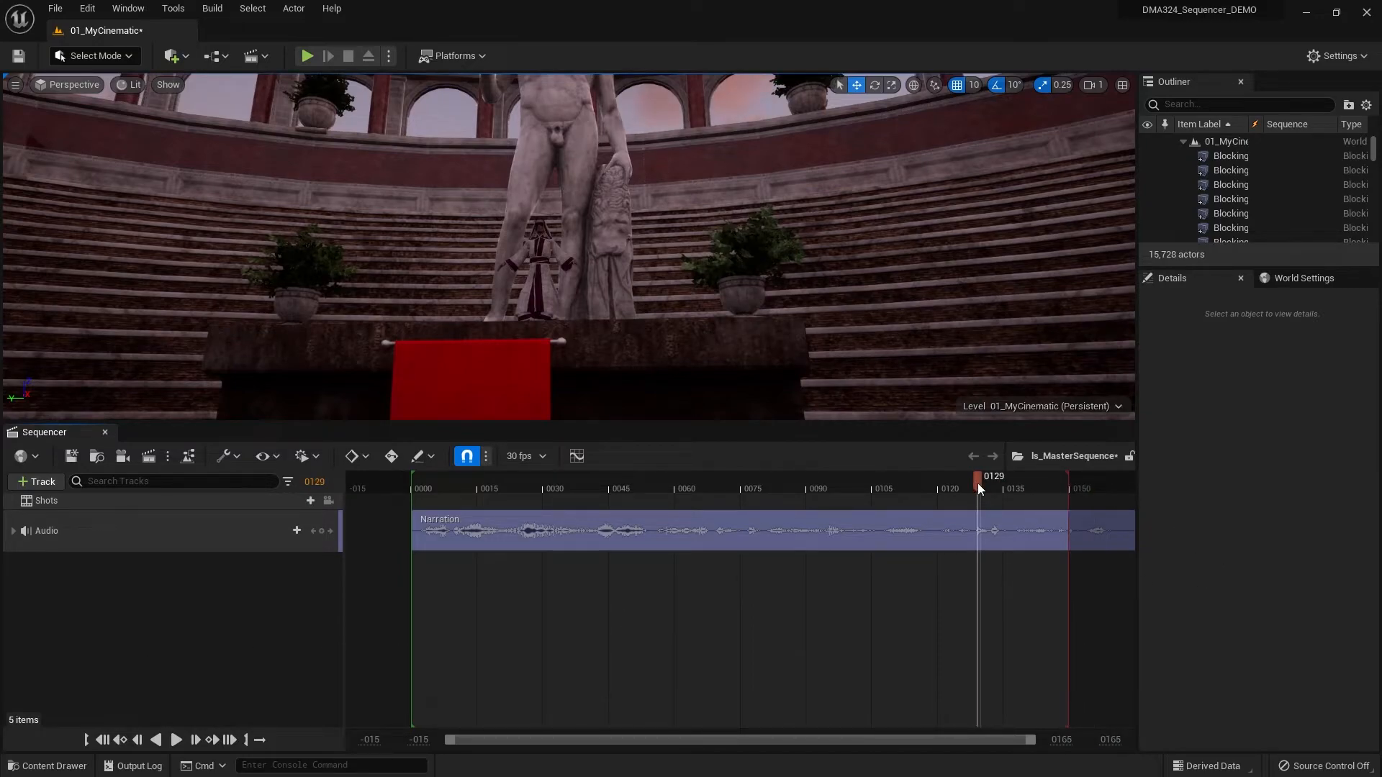
# - Set the master sequence's working range end to 1500 and extend its playback end to about frame 395, playing the narration to check
pyautogui.click(1110, 740)
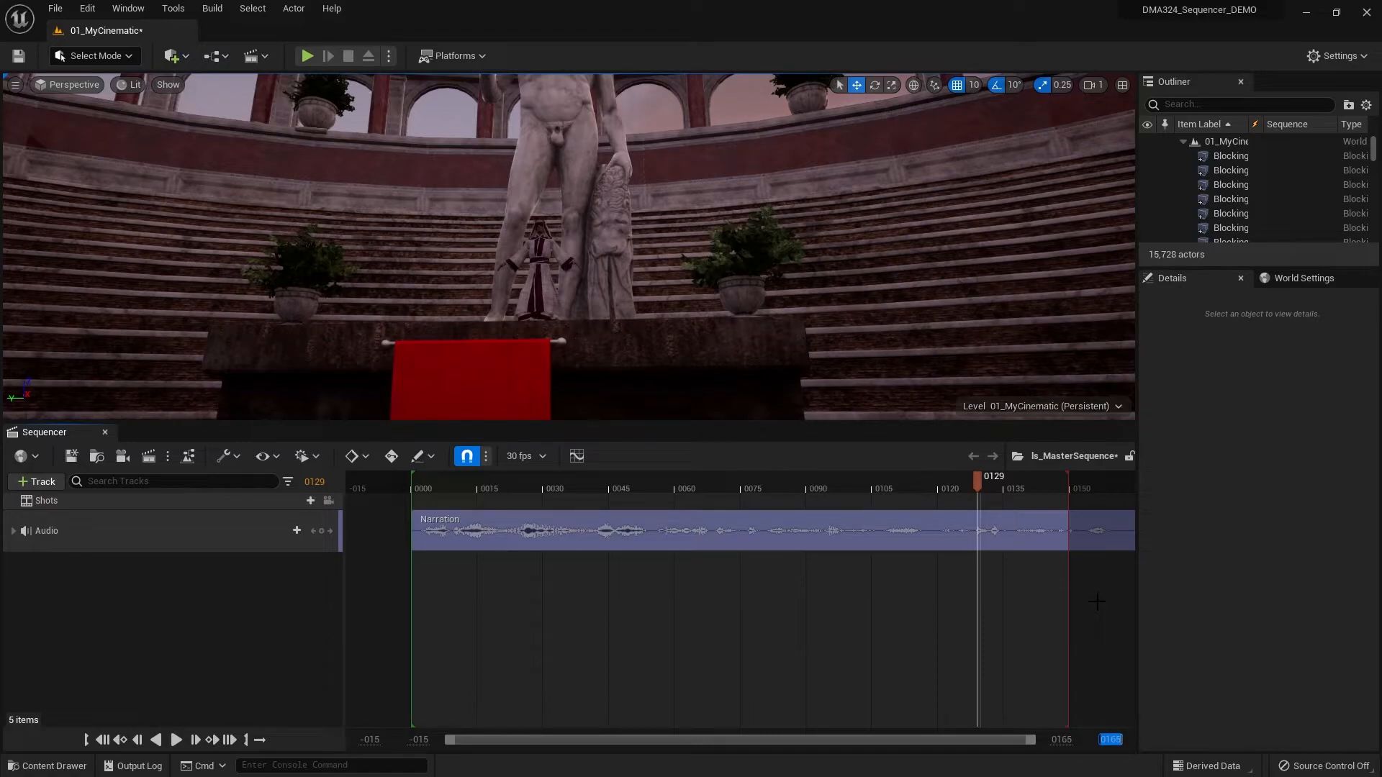
pyautogui.write('1500')
pyautogui.press('Return')
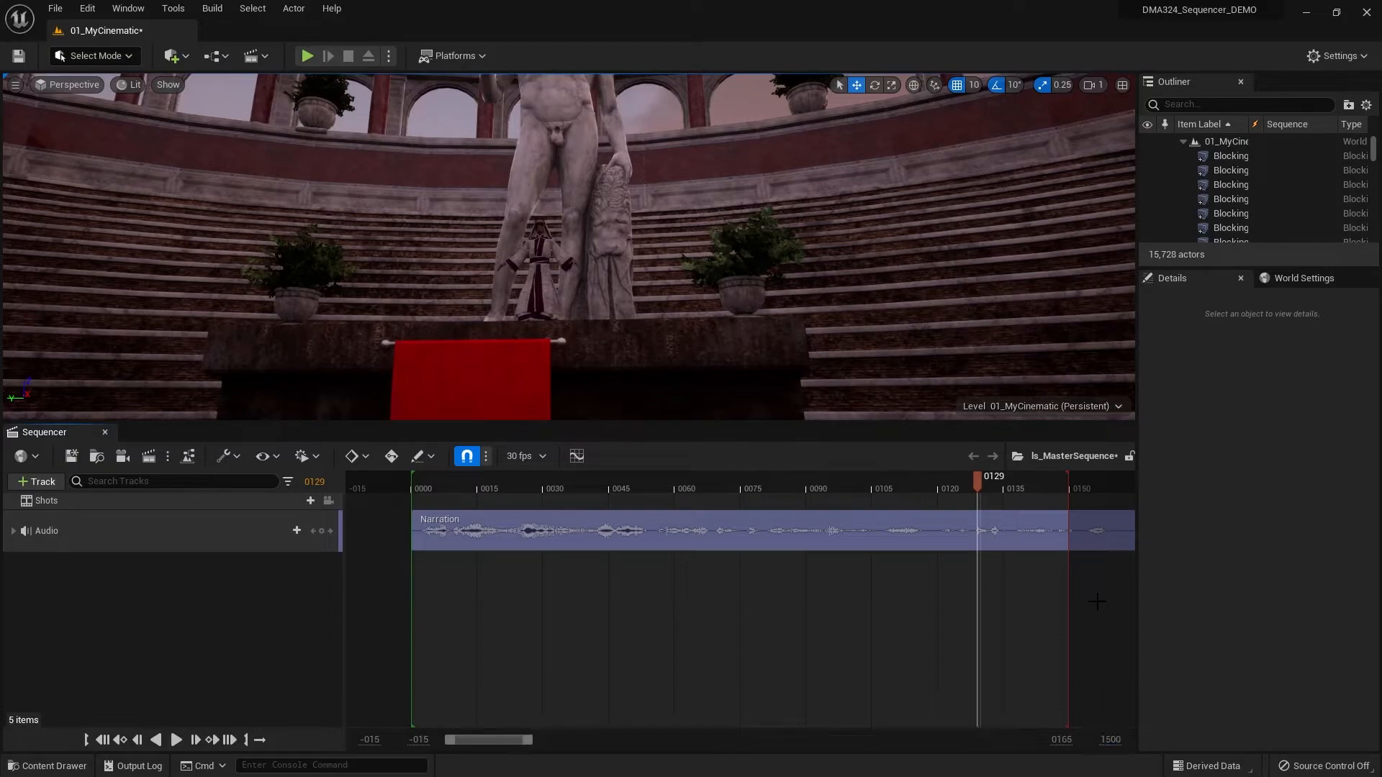
pyautogui.moveTo(529, 740); pyautogui.dragTo(678, 750)
pyautogui.moveTo(576, 493); pyautogui.dragTo(914, 510)
pyautogui.click(175, 740)
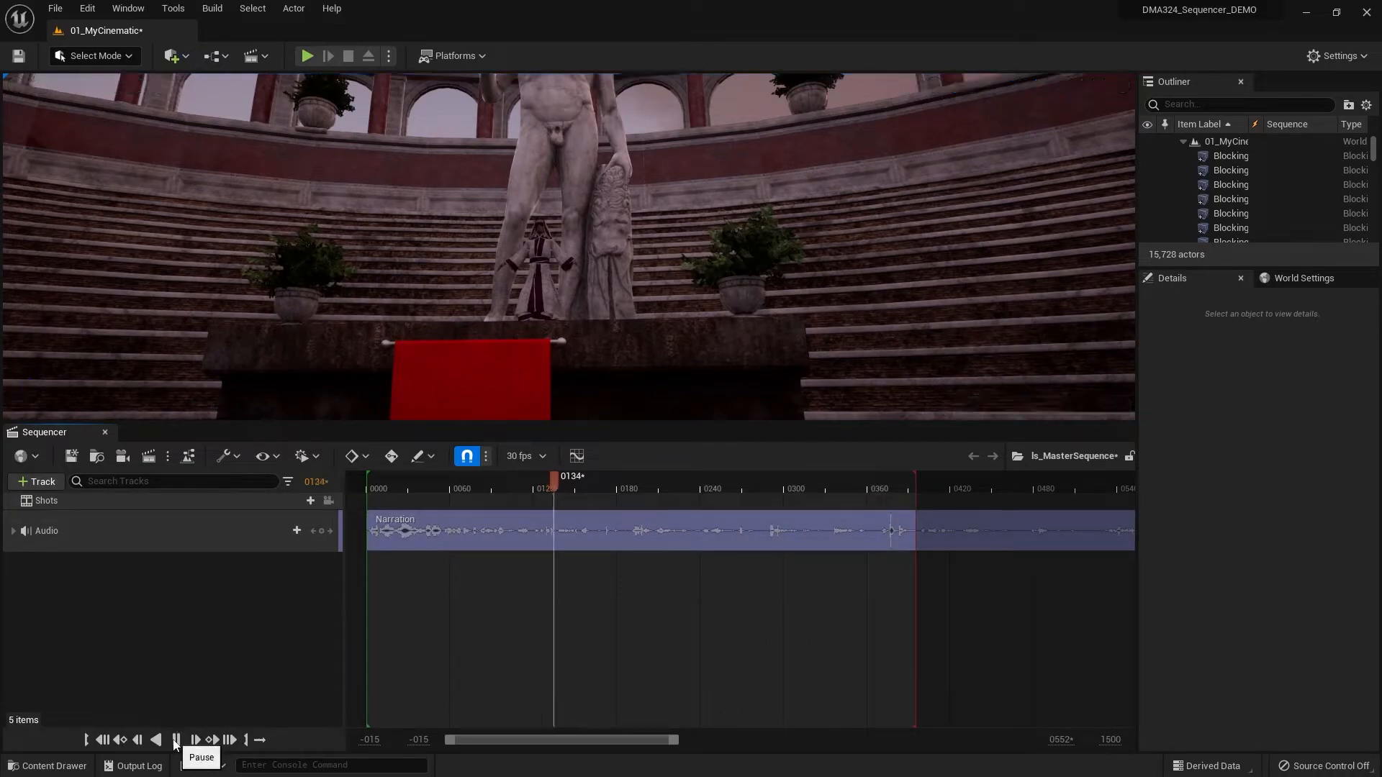
pyautogui.click(176, 741)
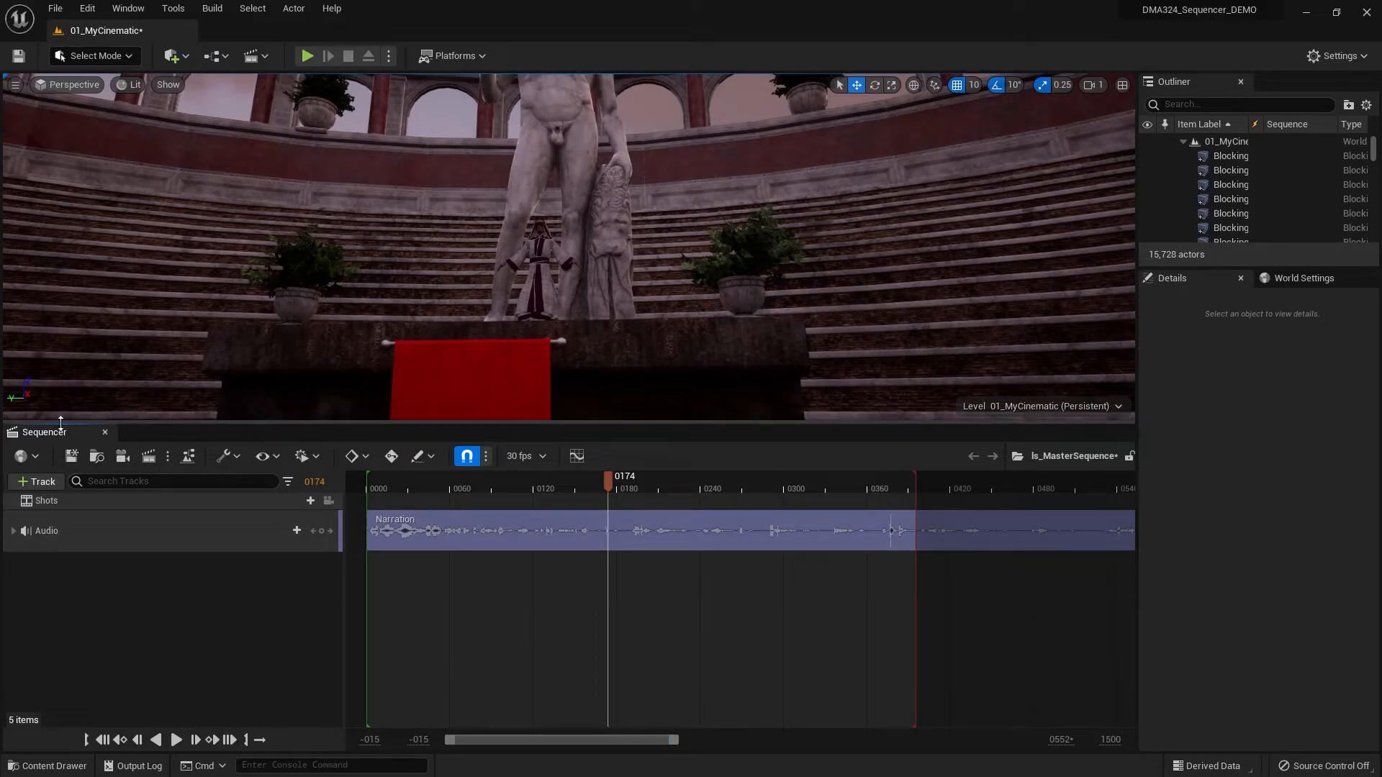
# - Add ls_Shot01 to the Shots track of the master sequence and move it to start at frame 0
pyautogui.click(51, 767)
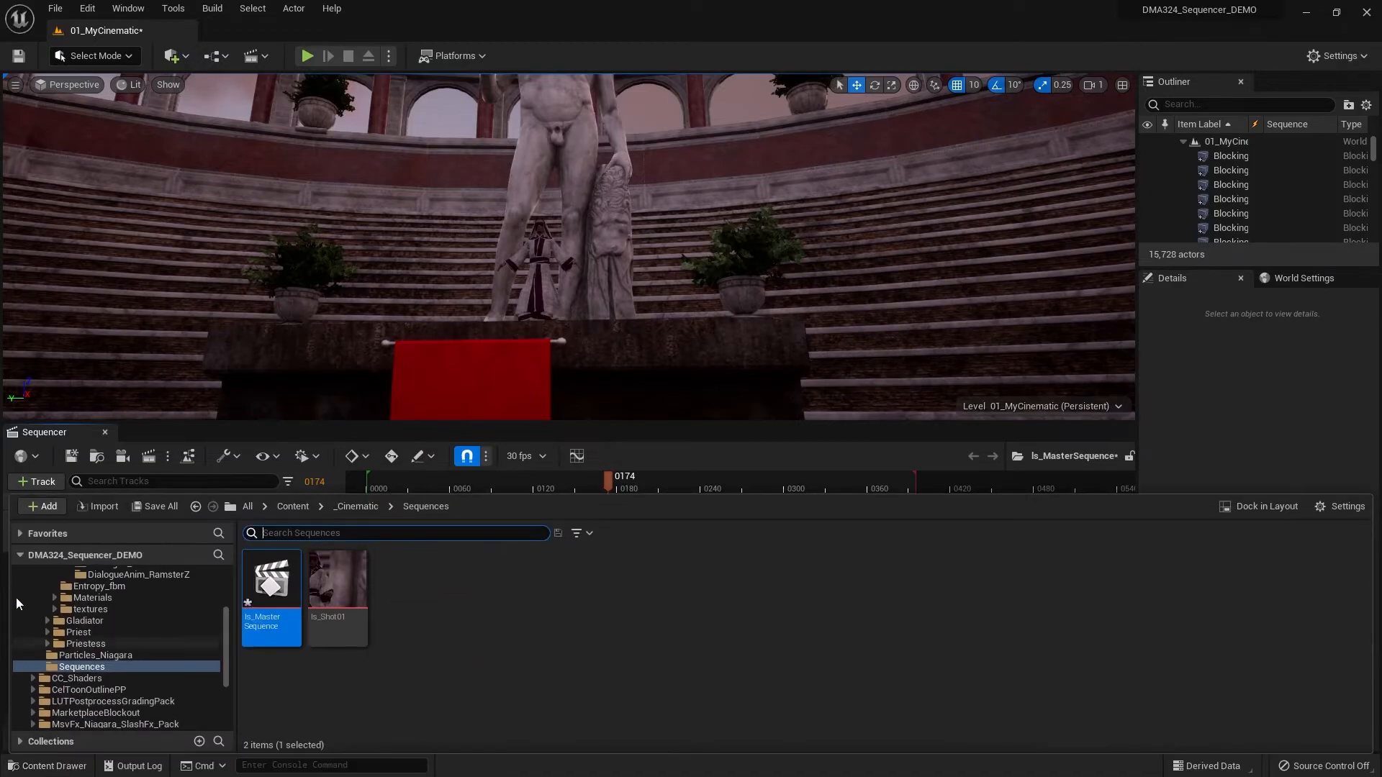
pyautogui.click(337, 594)
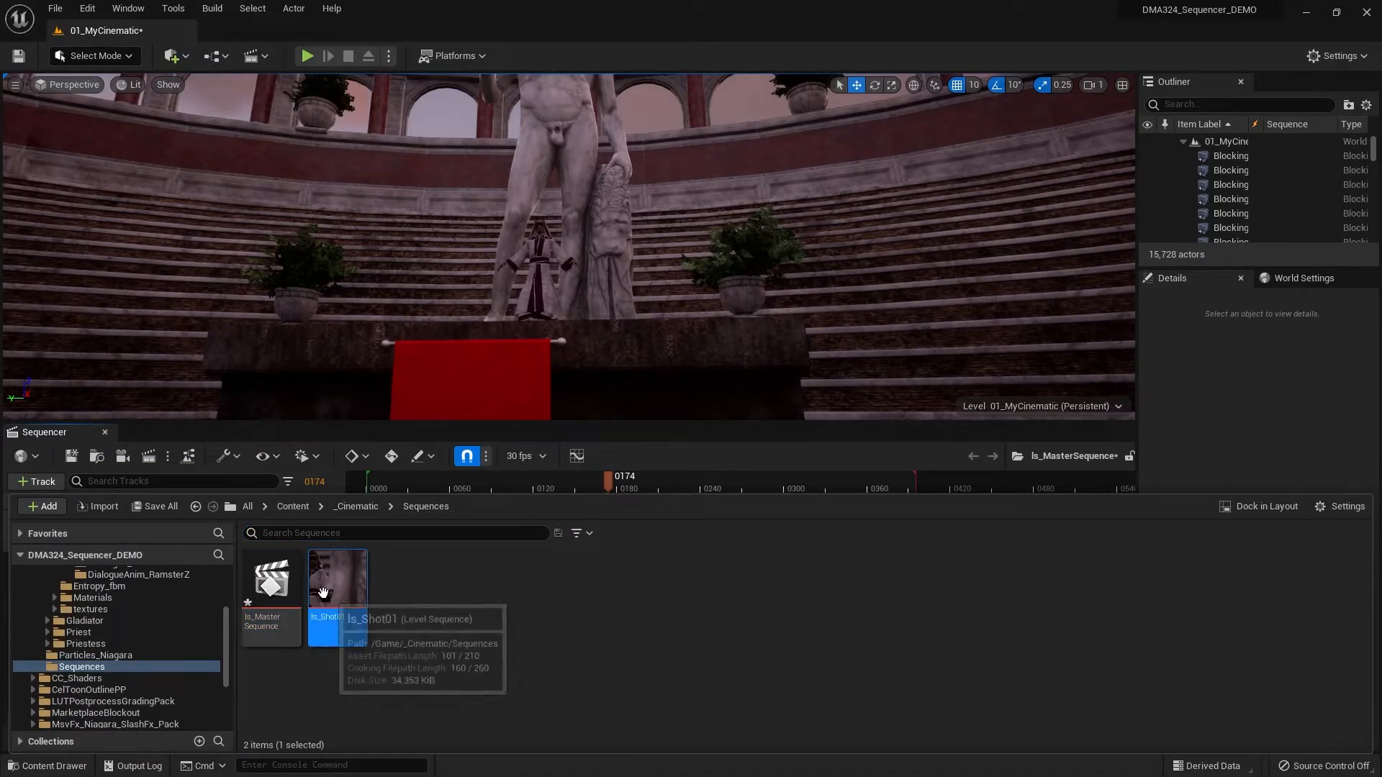
pyautogui.click(71, 768)
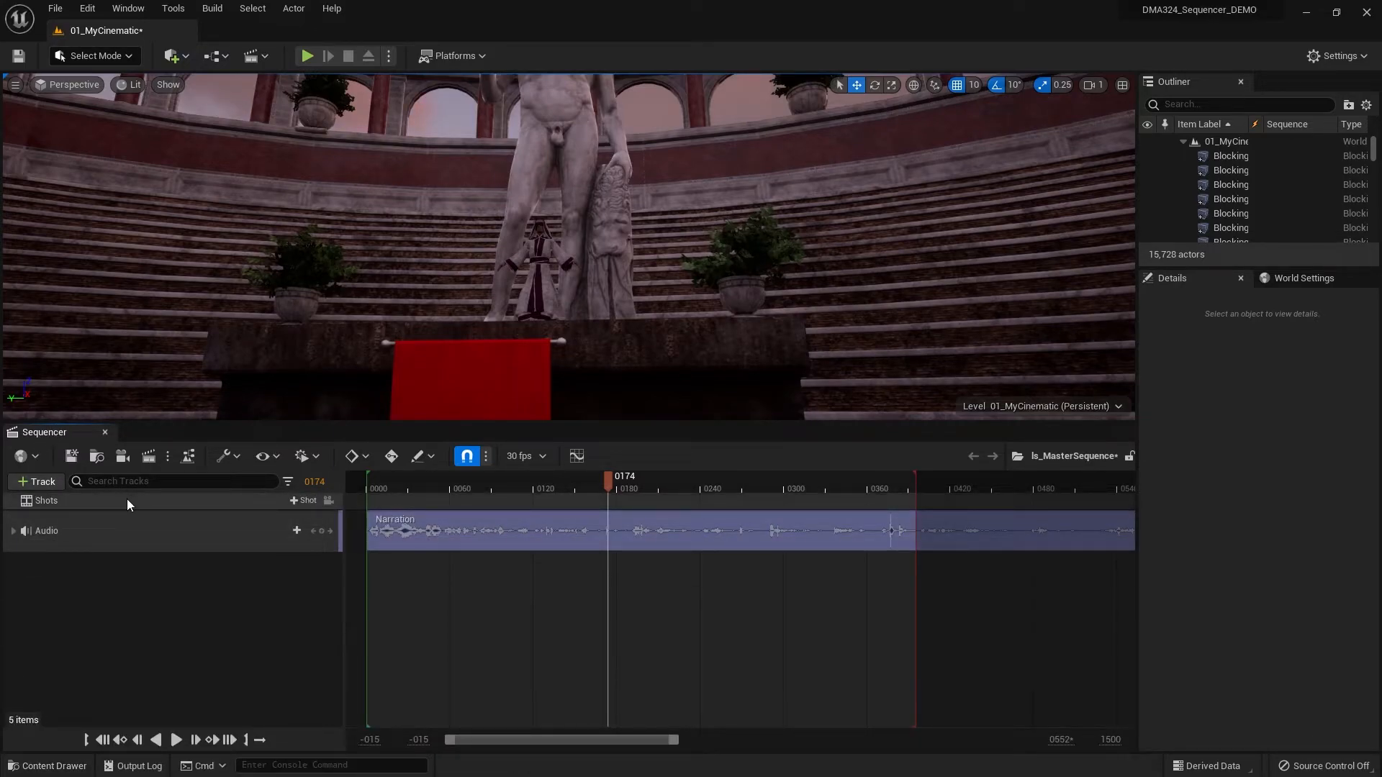
pyautogui.click(303, 502)
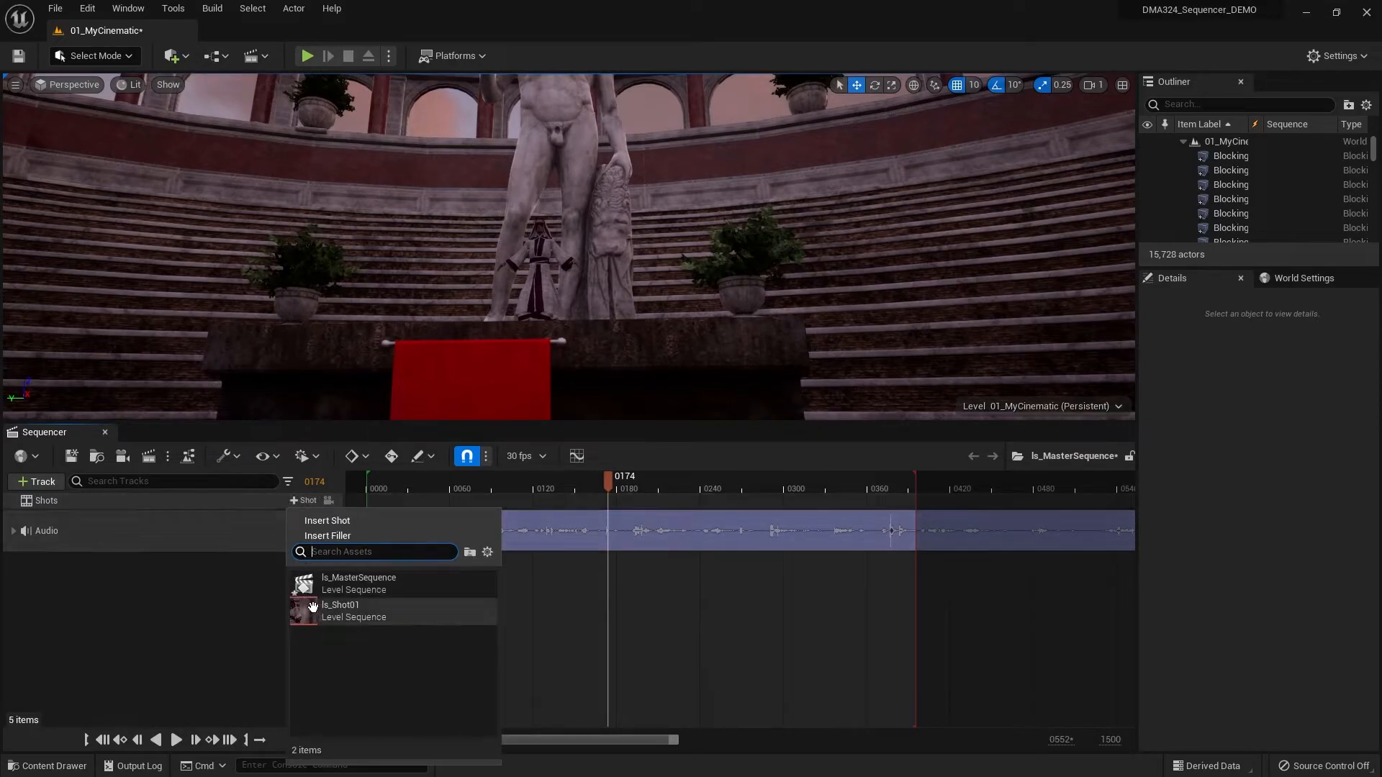
pyautogui.click(353, 613)
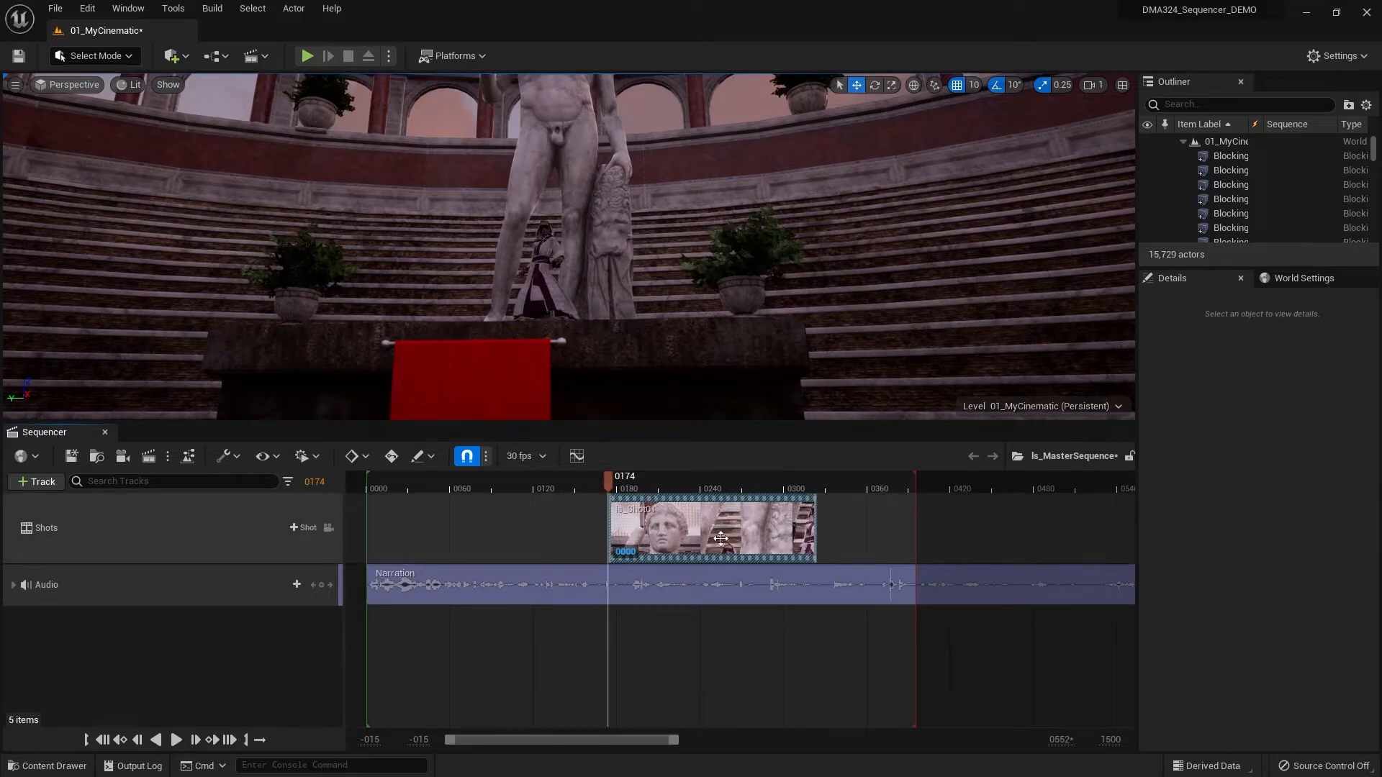
pyautogui.moveTo(749, 533); pyautogui.dragTo(526, 534)
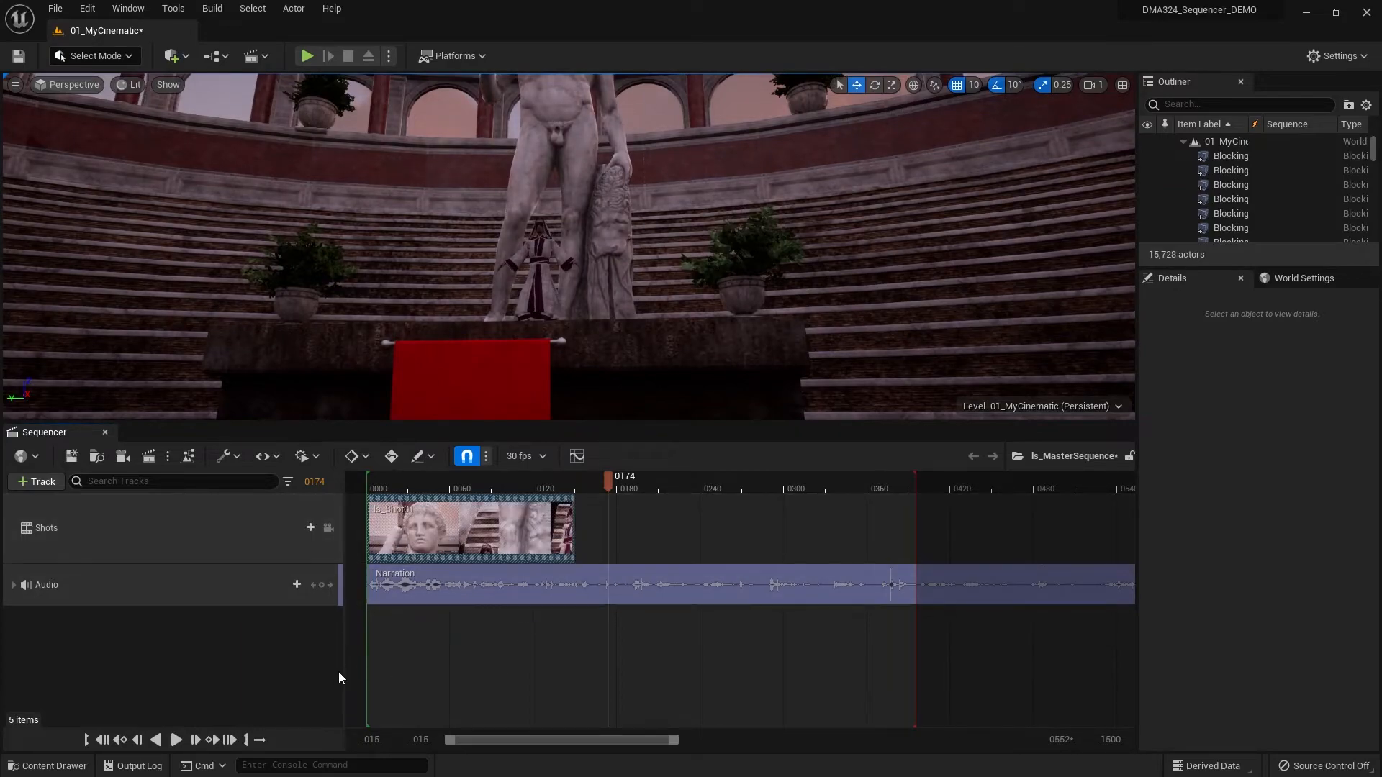
# - Lock the viewport to the Shots track's cameras and play the master sequence from the start
pyautogui.click(102, 740)
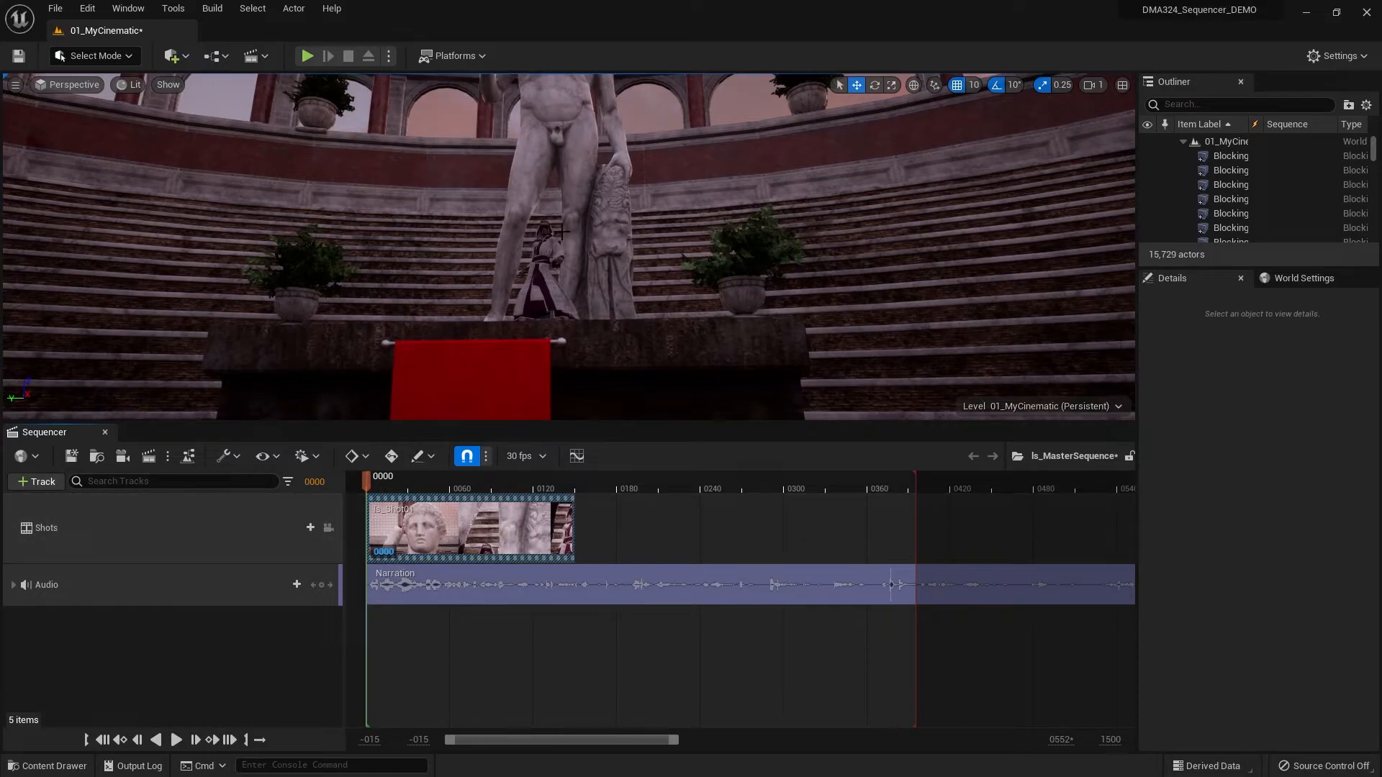
pyautogui.click(328, 528)
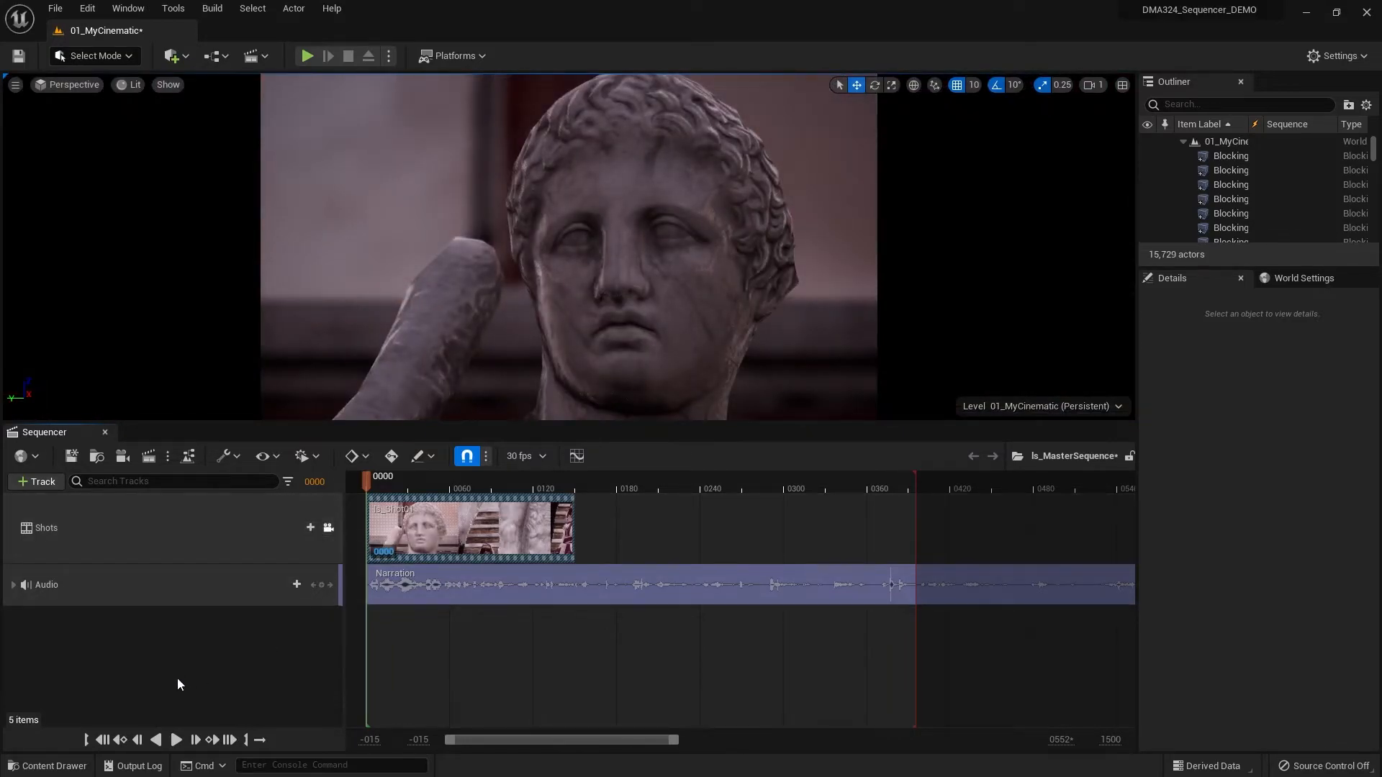
pyautogui.click(178, 741)
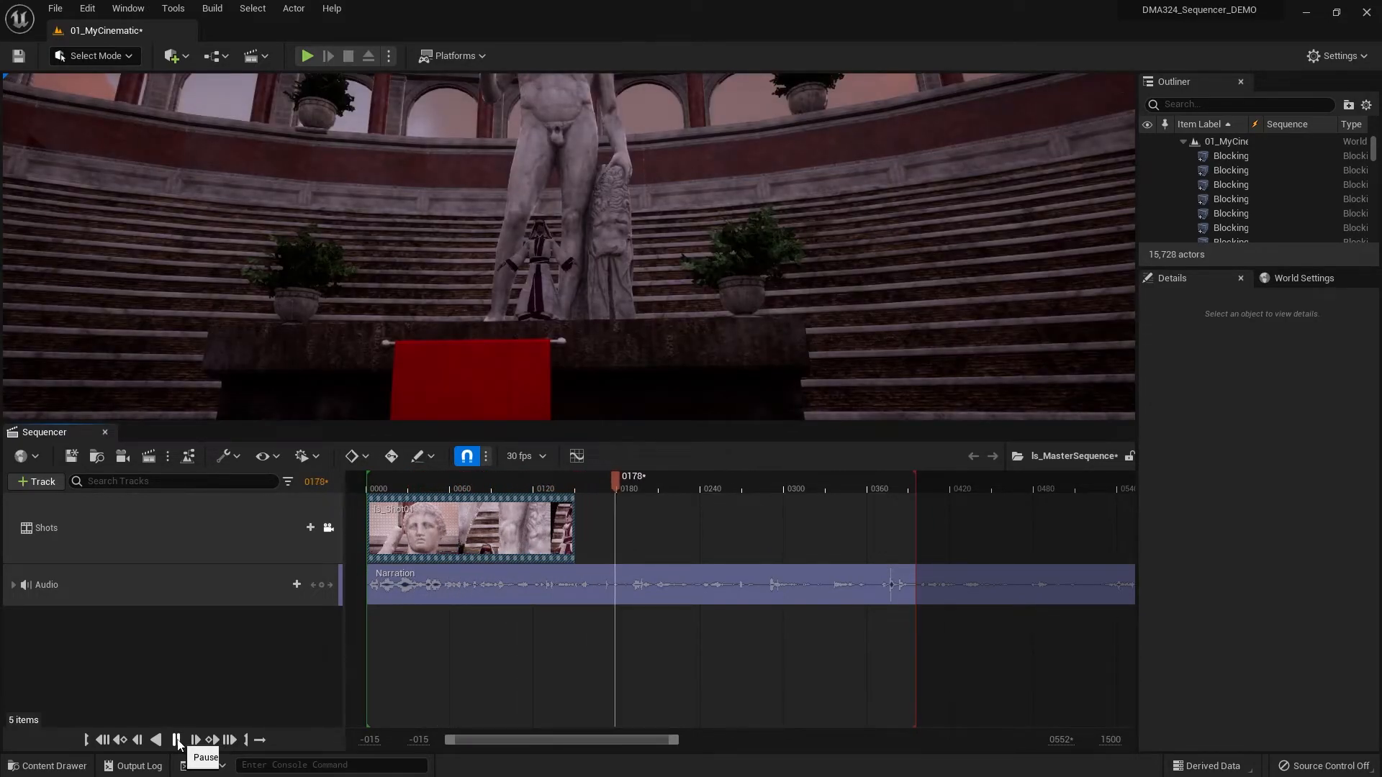
pyautogui.click(176, 740)
# - Scrub through the opening frames of the first shot against the narration and return to frame 0
pyautogui.click(103, 740)
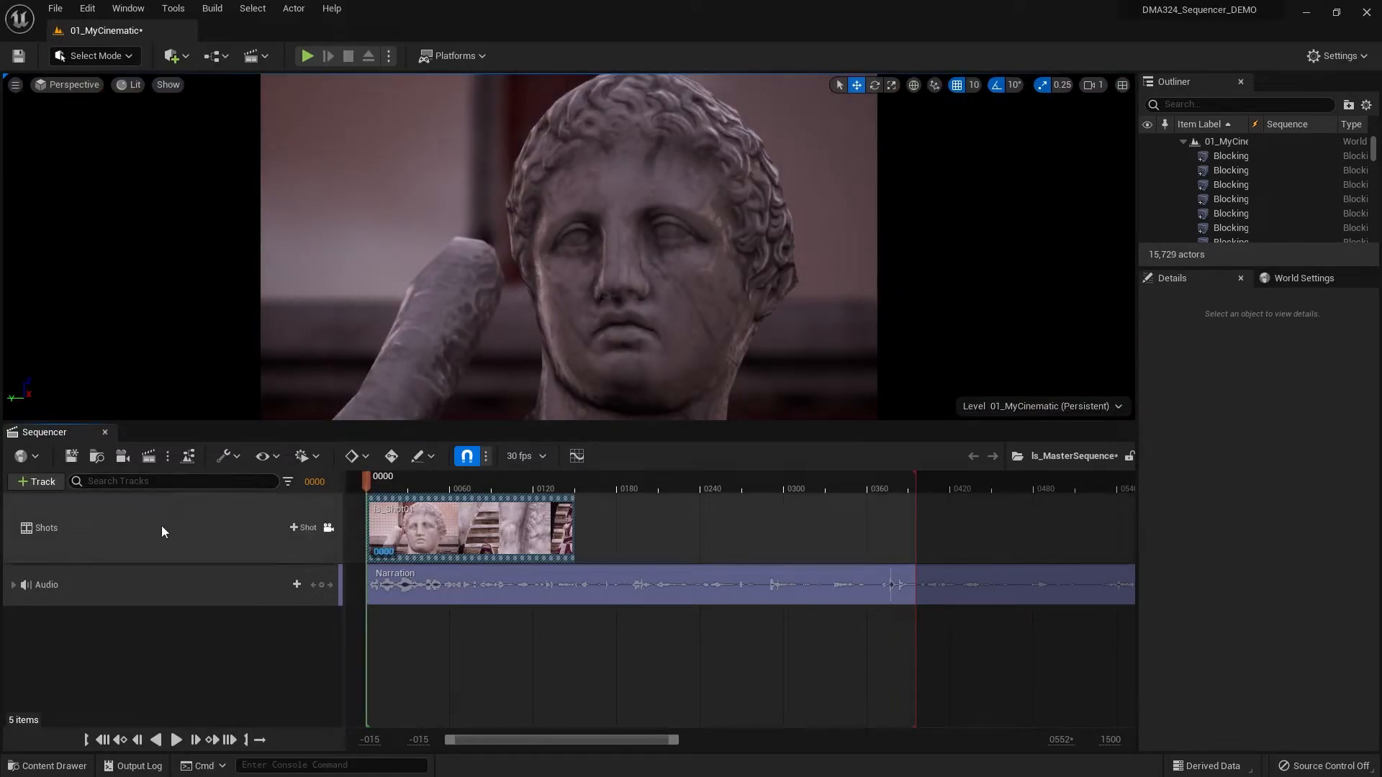
pyautogui.click(399, 485)
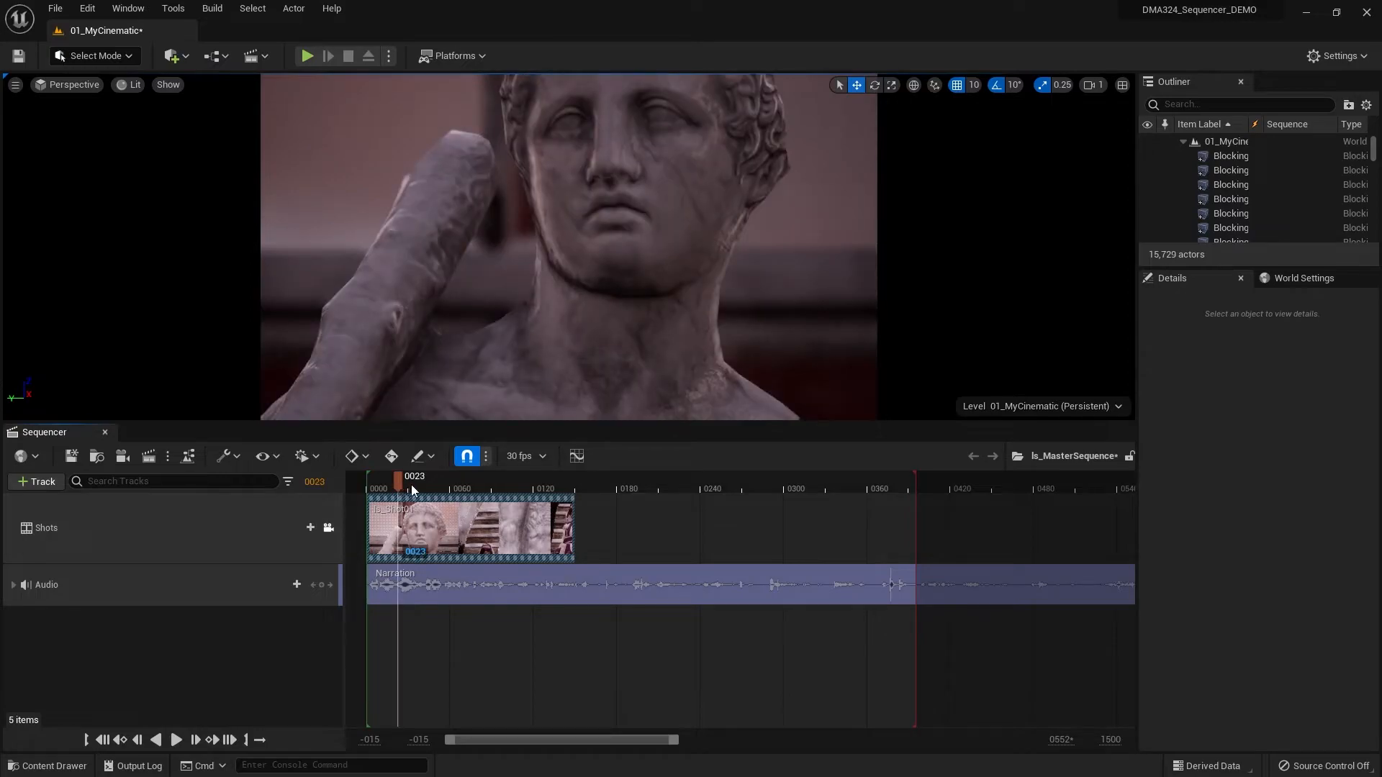
pyautogui.moveTo(395, 483)
pyautogui.mouseDown()
pyautogui.moveTo(378, 481)
pyautogui.moveTo(407, 478)
pyautogui.moveTo(368, 473)
pyautogui.moveTo(394, 473)
pyautogui.mouseUp()
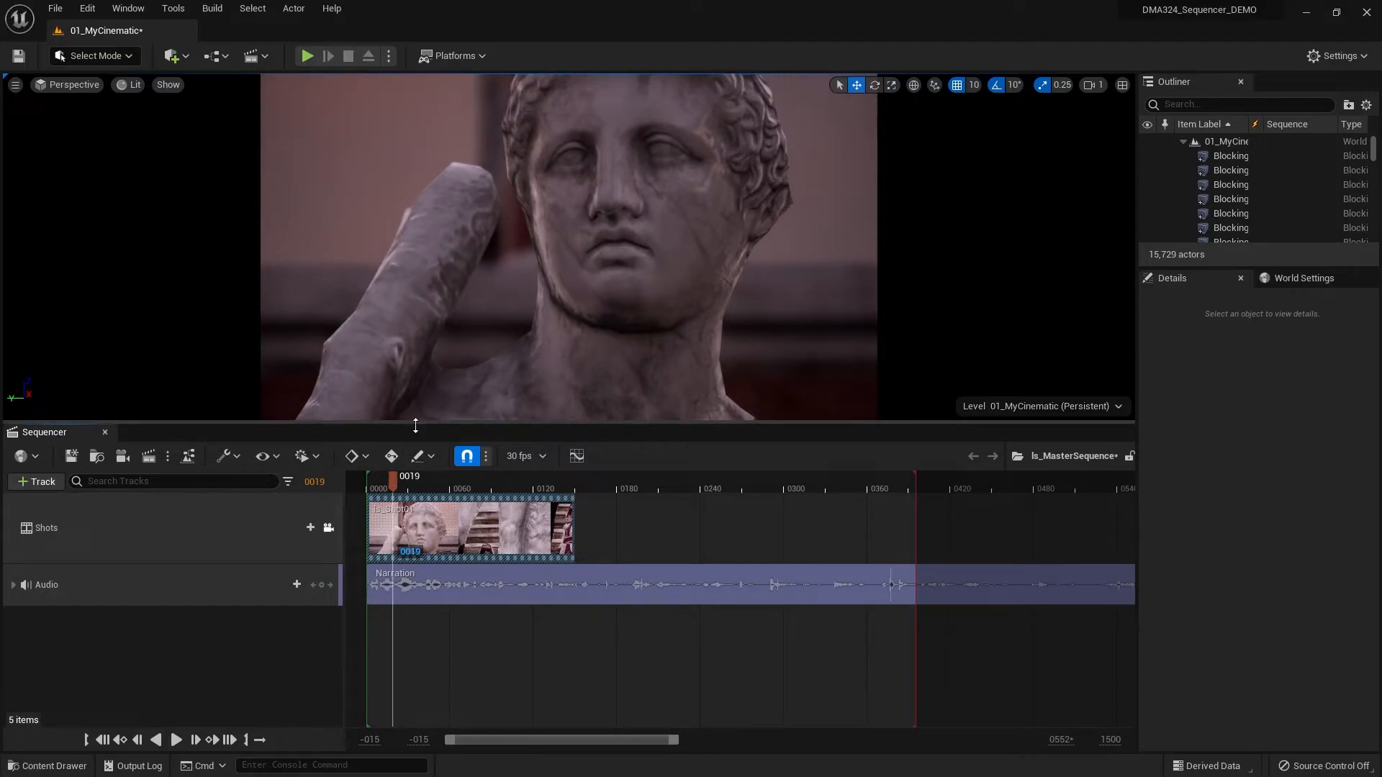
pyautogui.moveTo(391, 485)
pyautogui.mouseDown()
pyautogui.moveTo(418, 487)
pyautogui.moveTo(364, 488)
pyautogui.mouseUp()
pyautogui.click(117, 739)
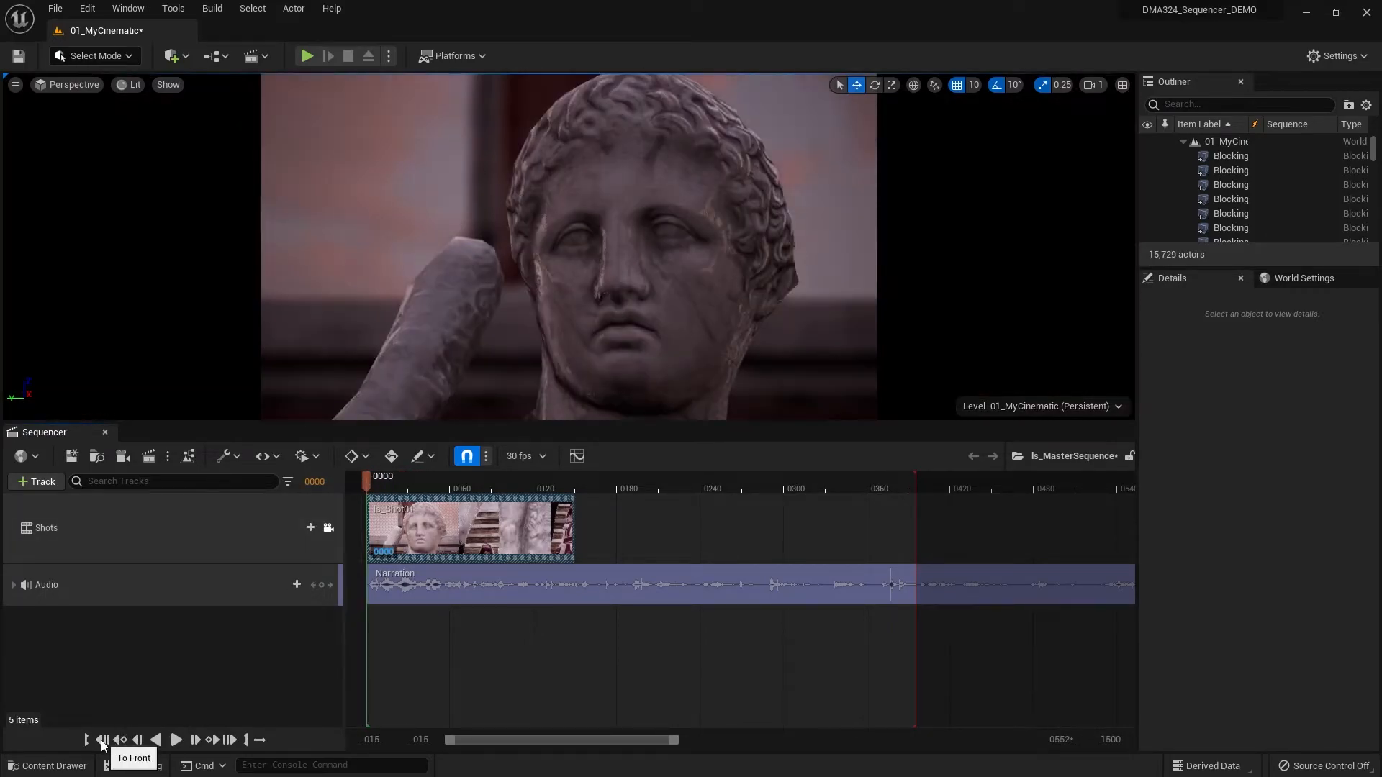
# - Open the ls_Shot01 sequence from the Sequences folder for editing
pyautogui.click(47, 765)
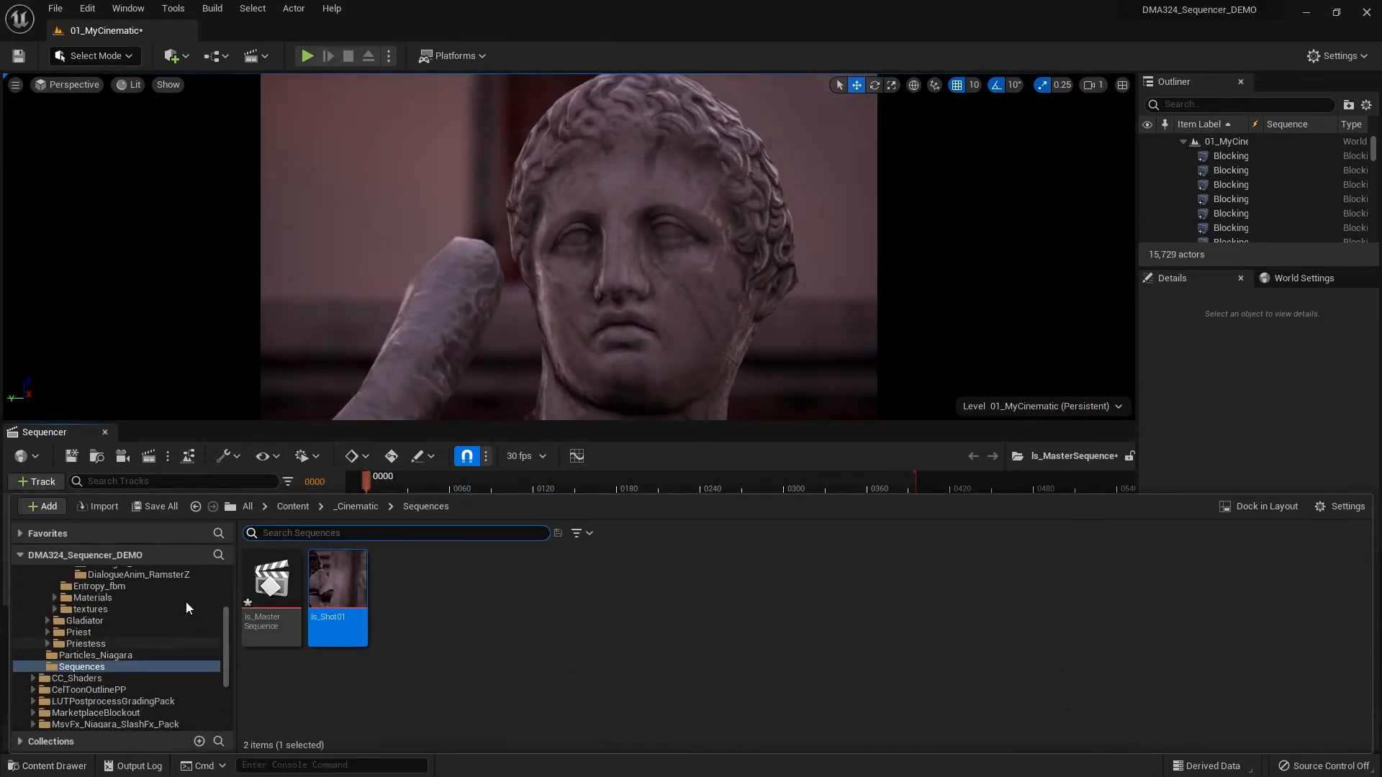
pyautogui.doubleClick(336, 600)
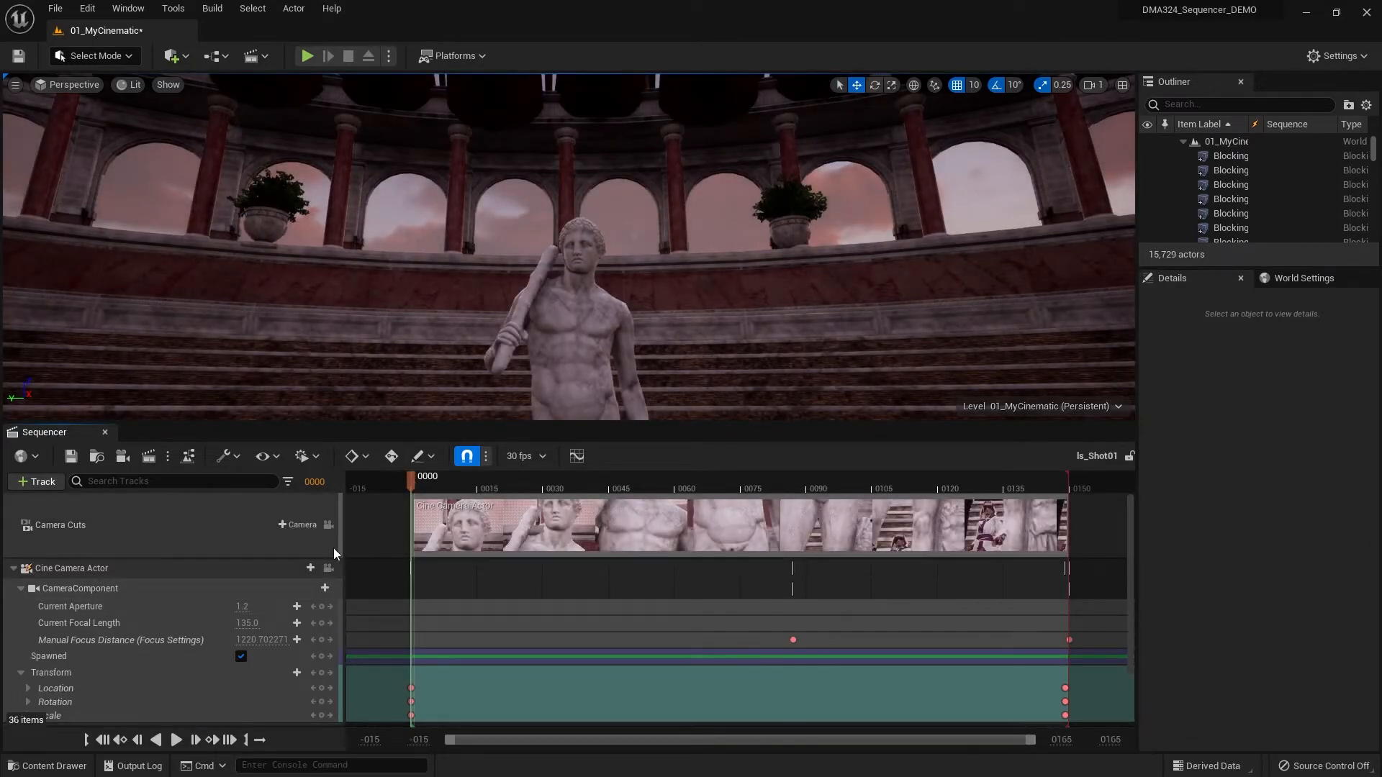
# - Pilot the Cine Camera Actor, collapse its CameraComponent and Transform tracks, and add a Transform key at frame 19
pyautogui.click(328, 568)
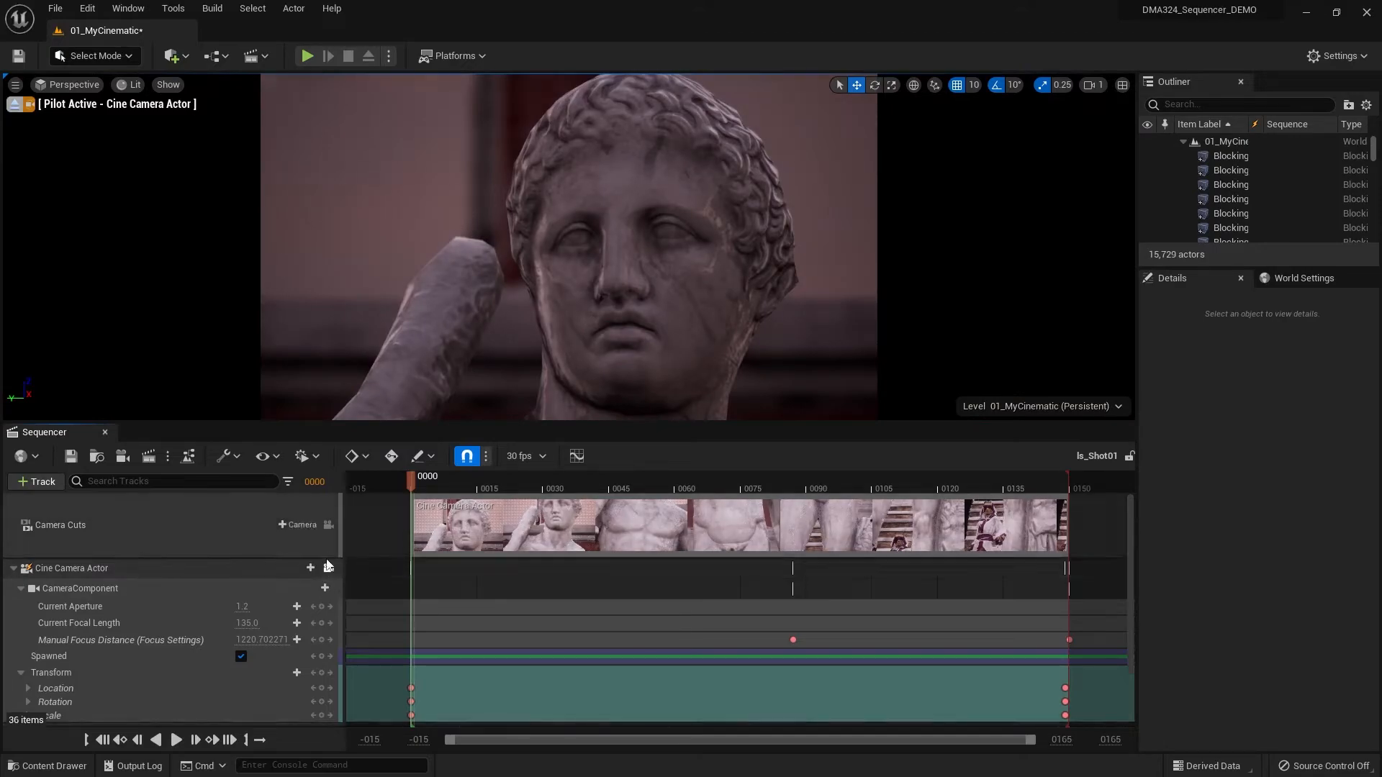
pyautogui.moveTo(412, 481); pyautogui.dragTo(499, 485)
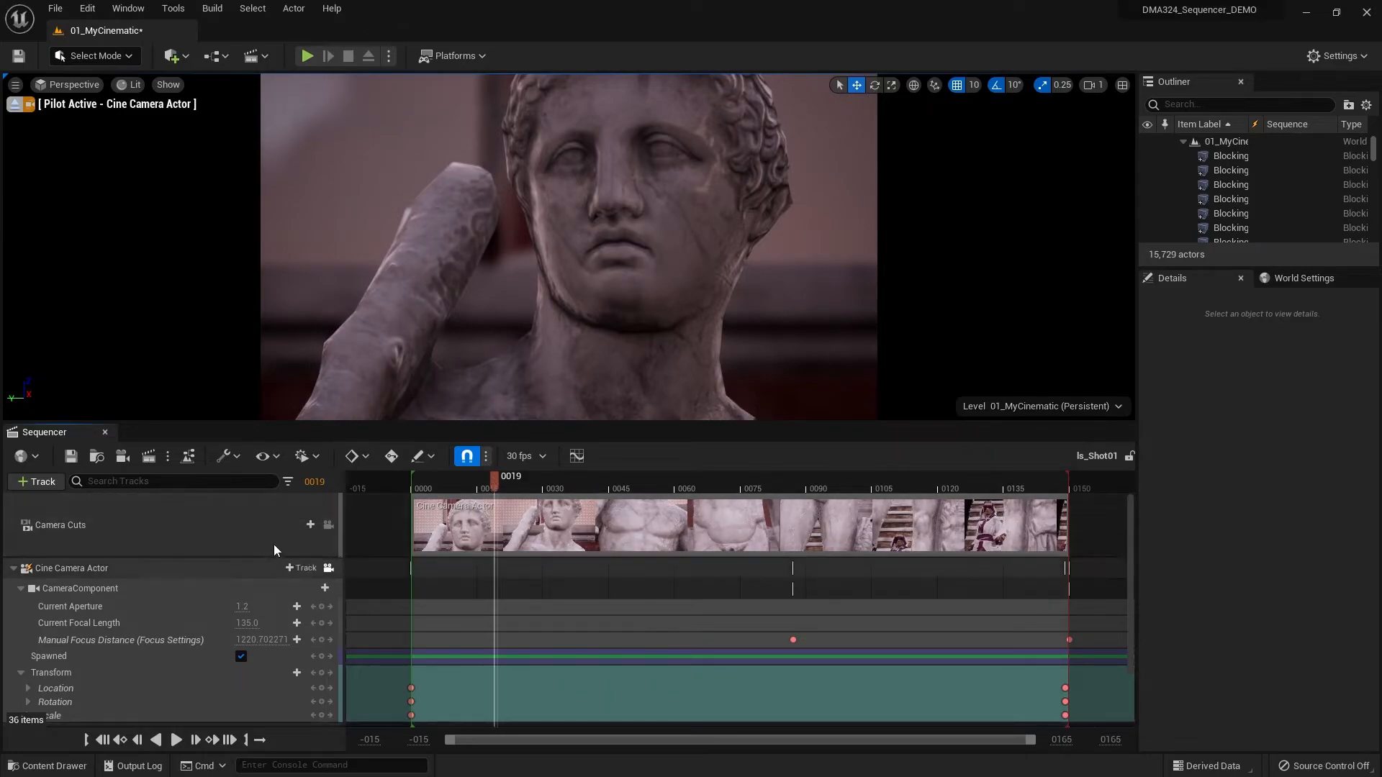
pyautogui.click(20, 586)
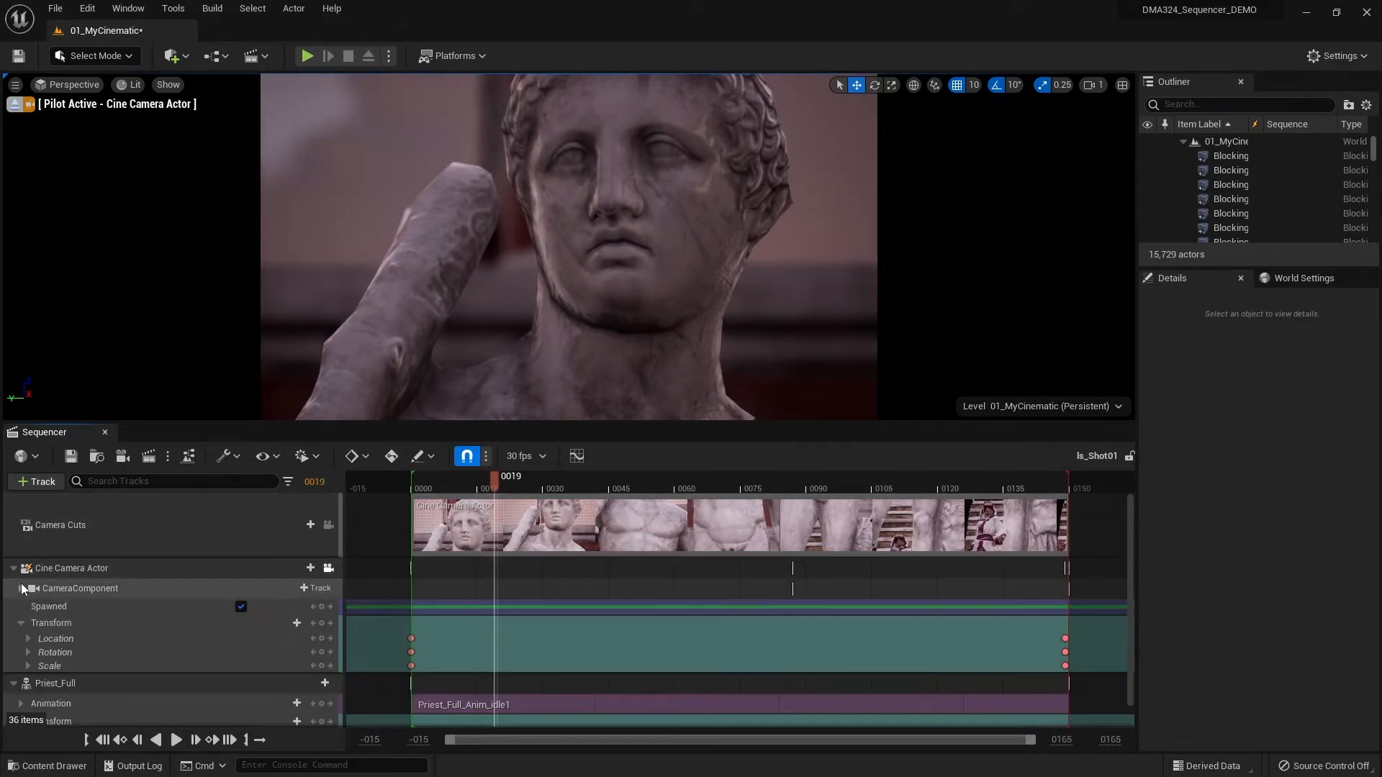
pyautogui.click(21, 622)
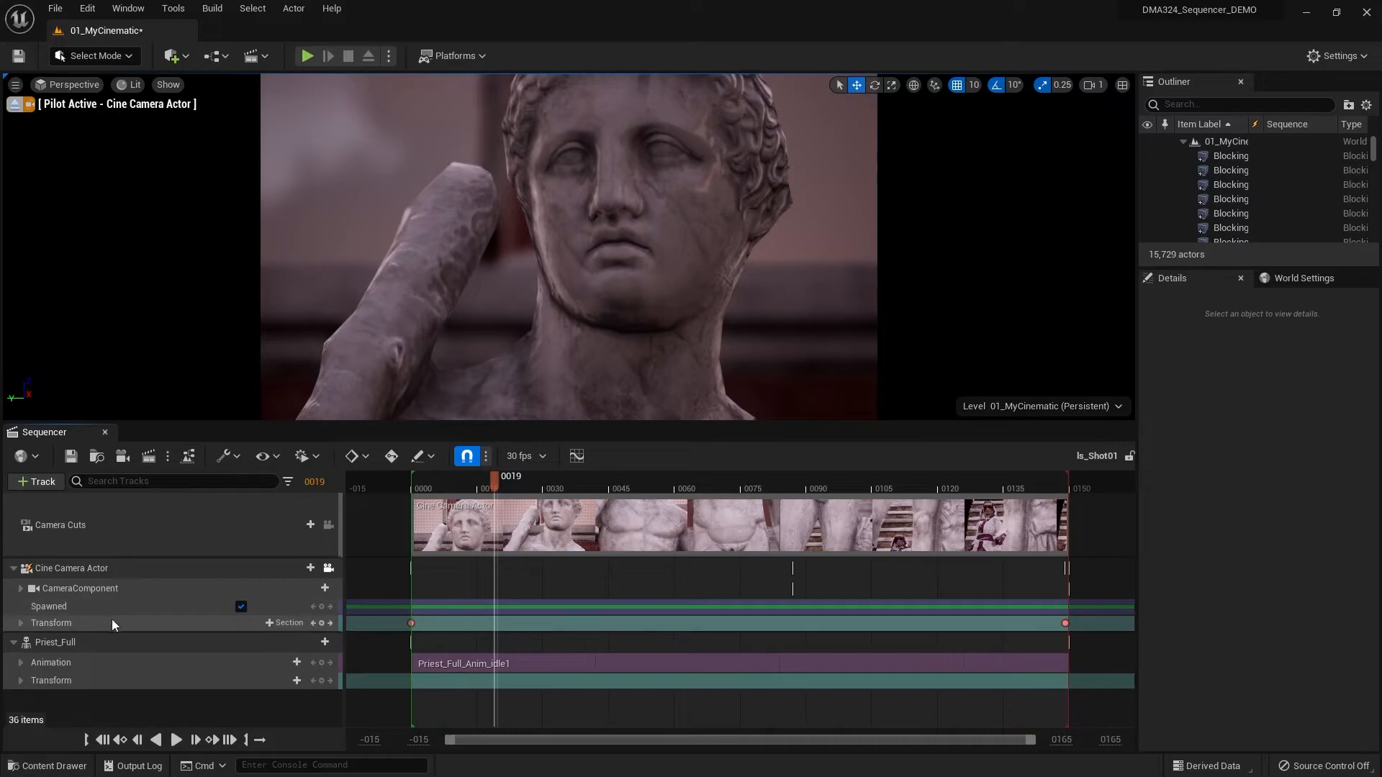
pyautogui.click(322, 622)
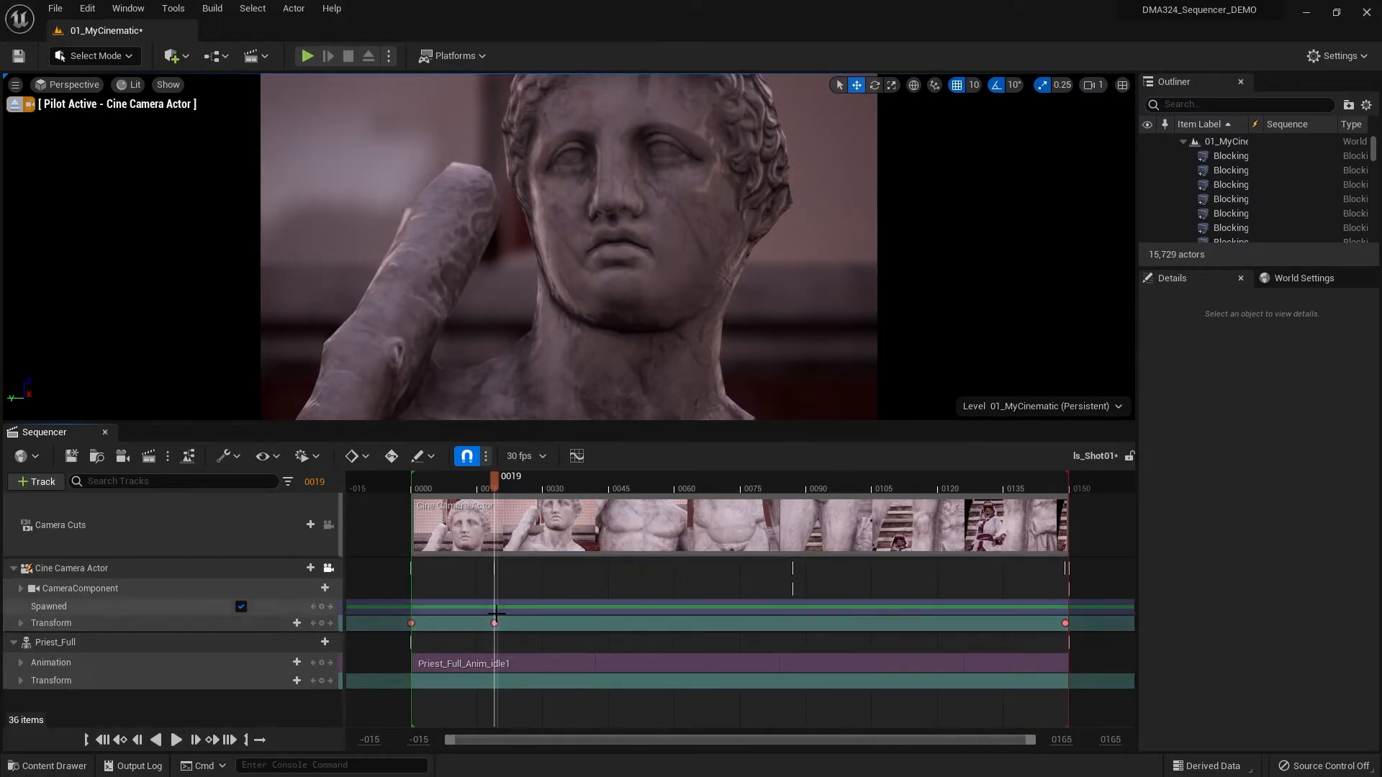
# - Play the opening of ls_Shot01 twice from frame 0 to check the camera's initial hold on the statue's head
pyautogui.moveTo(492, 482); pyautogui.dragTo(408, 496)
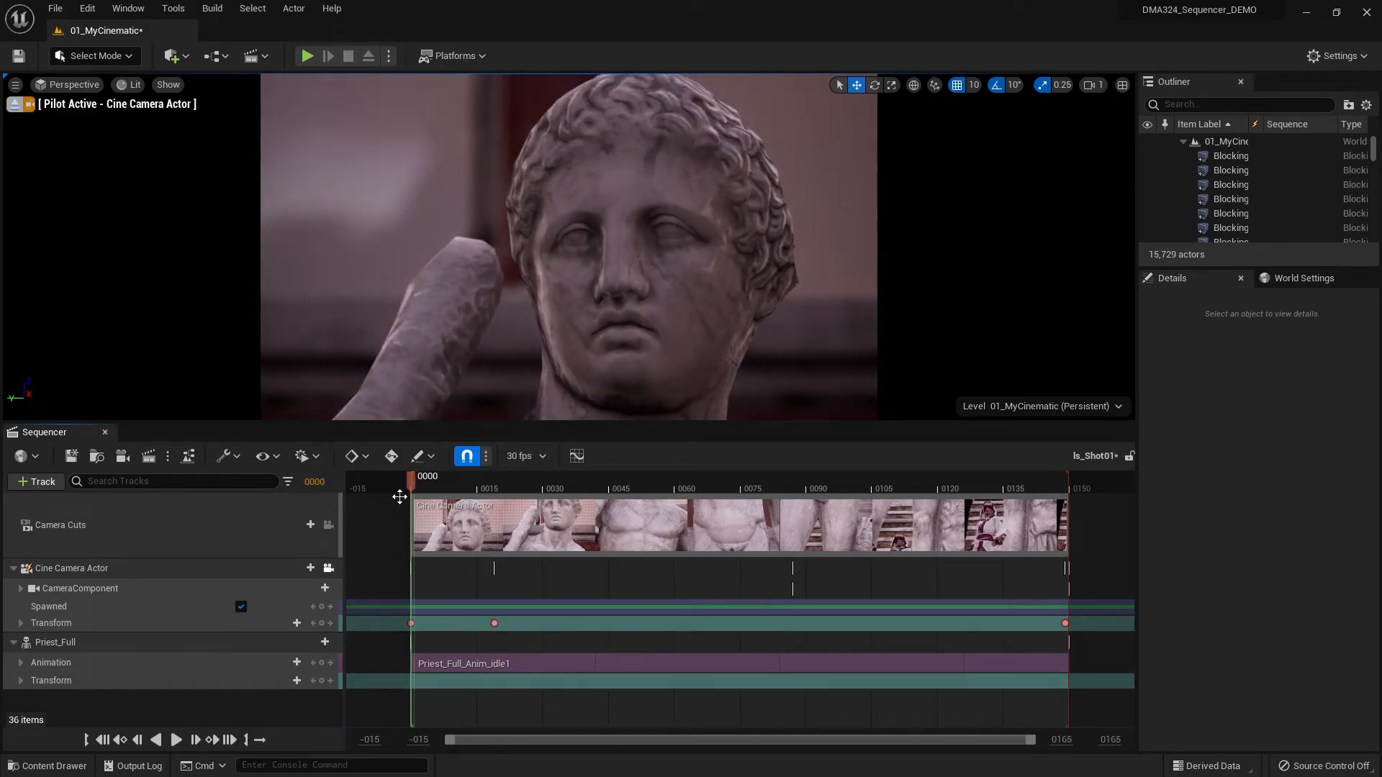
pyautogui.click(175, 740)
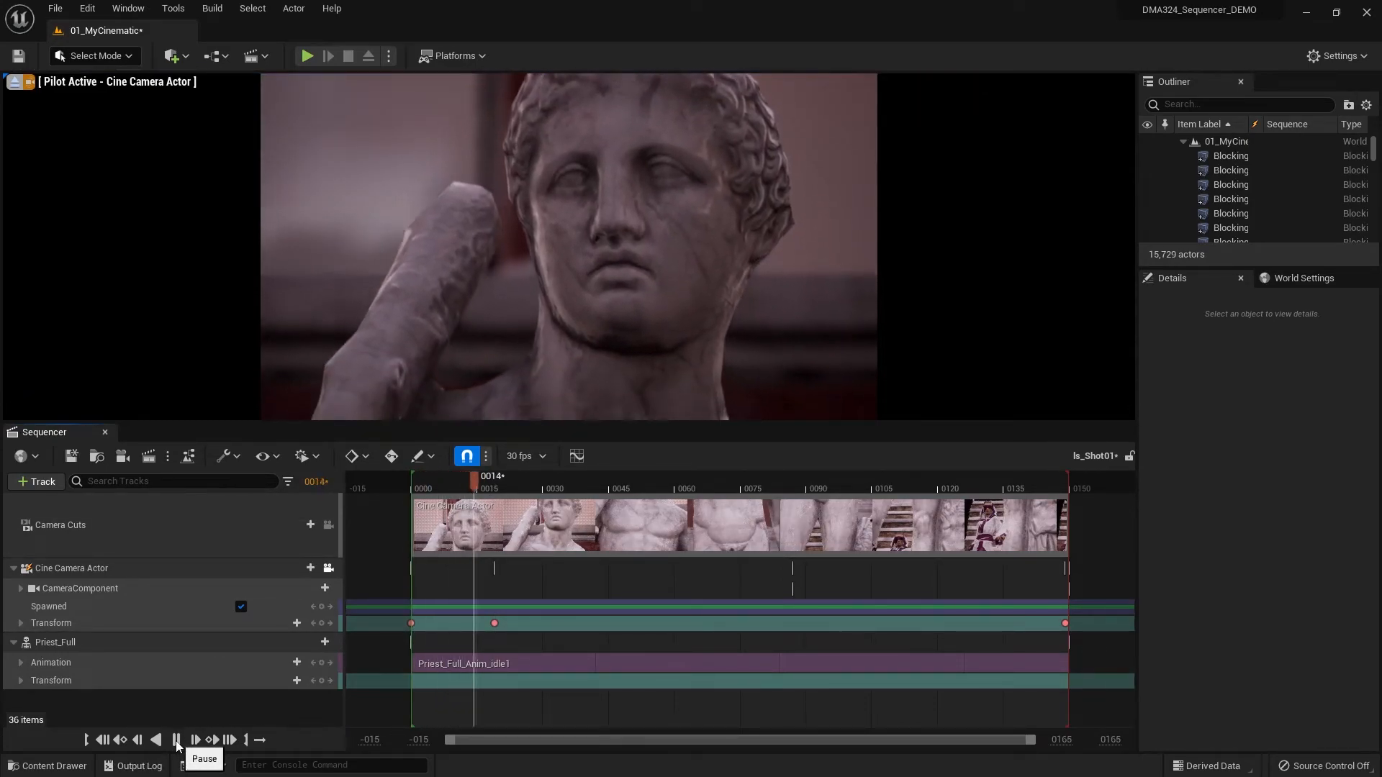
pyautogui.click(176, 740)
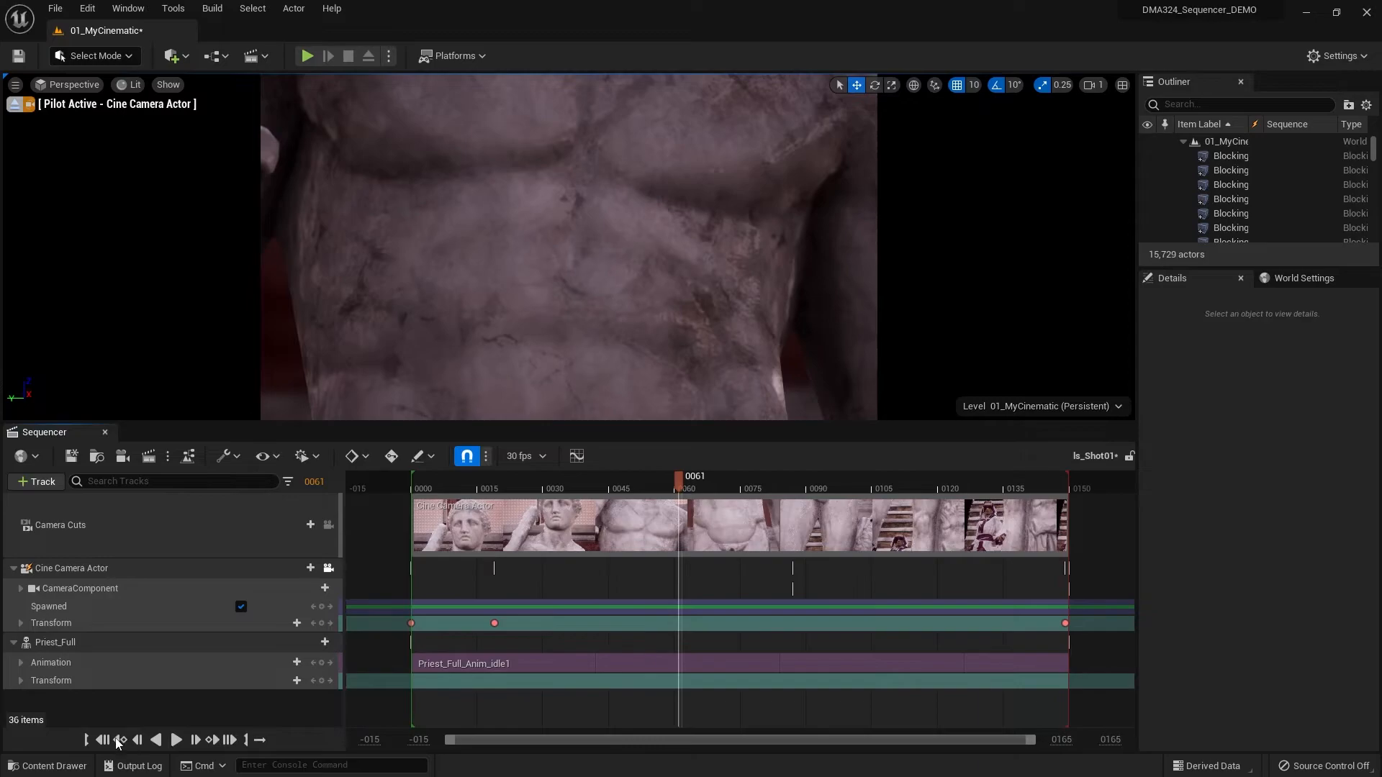
pyautogui.click(103, 740)
pyautogui.click(176, 740)
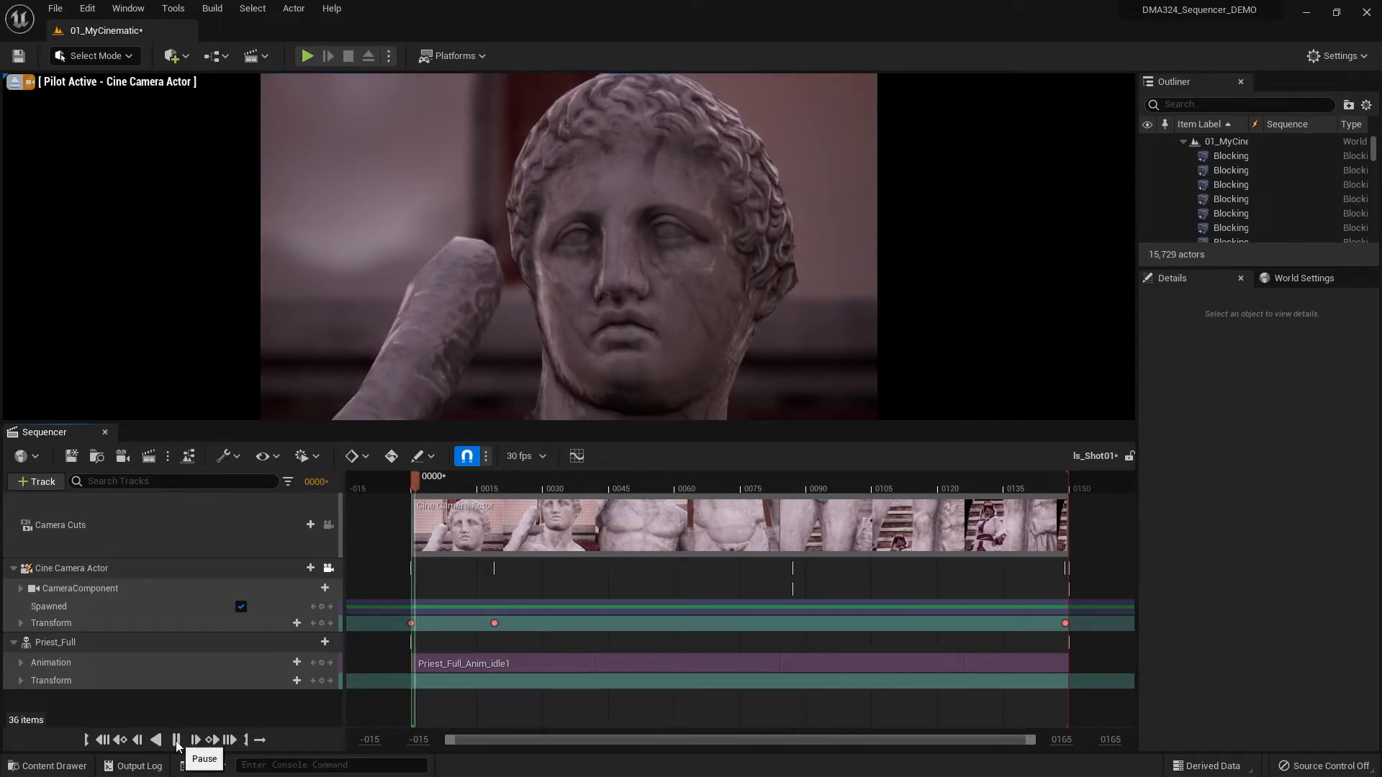
pyautogui.click(176, 741)
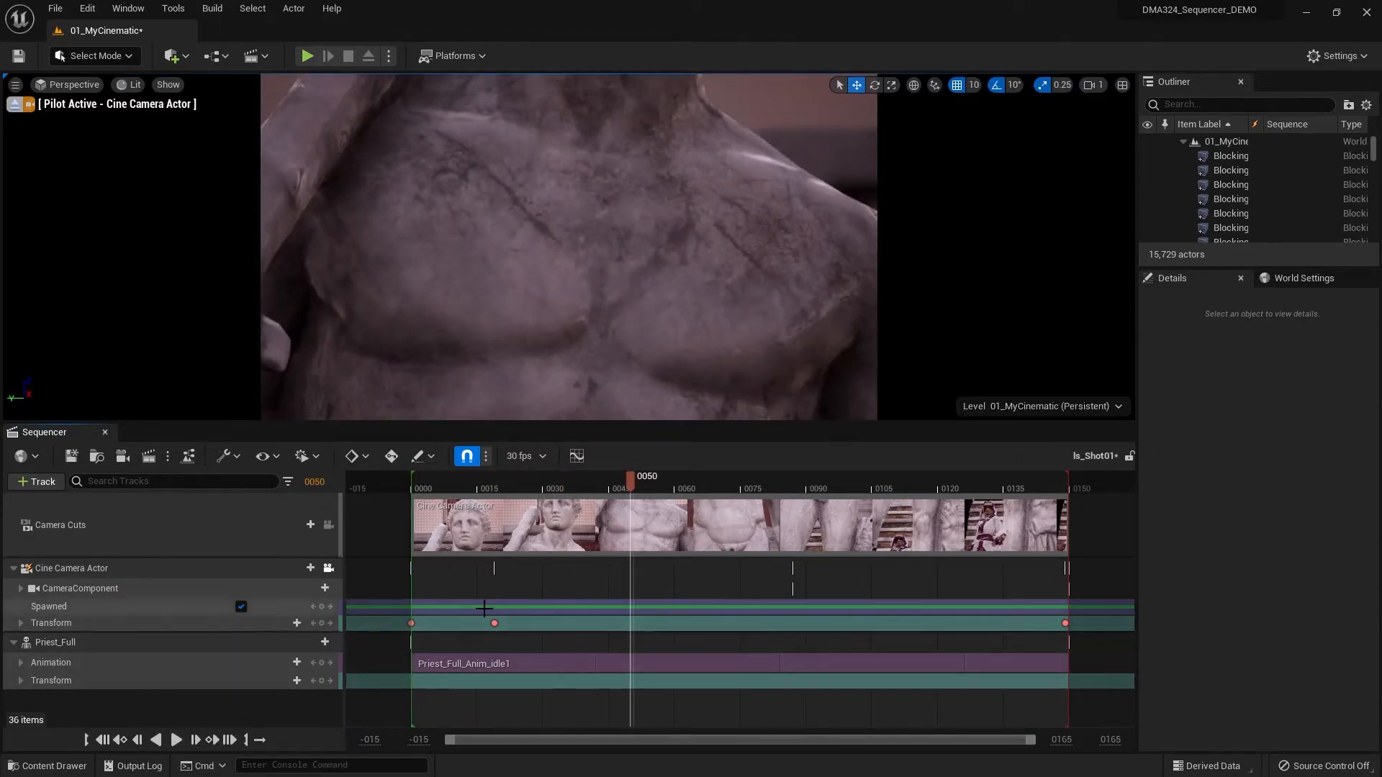
# - Move the camera's middle Transform key to frame 45 and play the shot from the start
pyautogui.click(499, 623)
pyautogui.moveTo(500, 623); pyautogui.dragTo(609, 615)
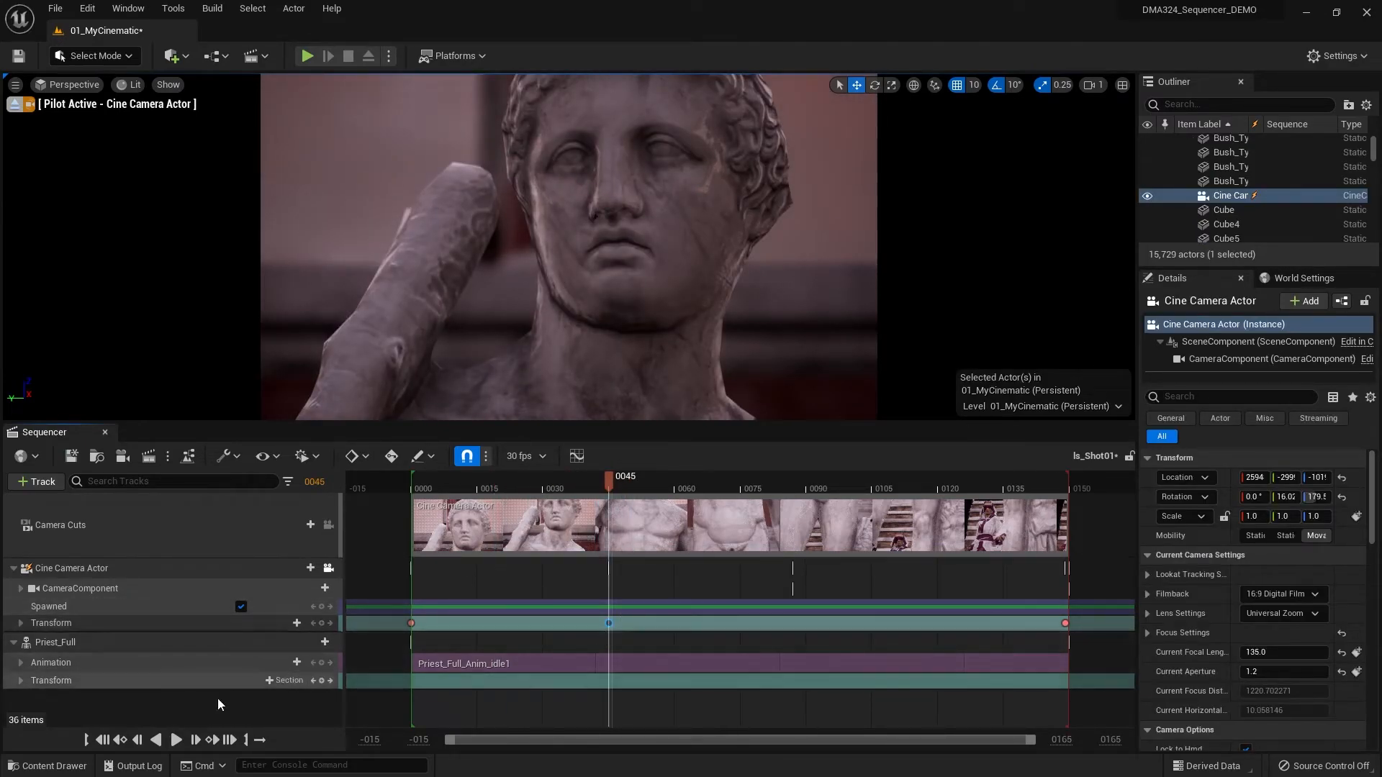
pyautogui.click(101, 740)
pyautogui.click(175, 740)
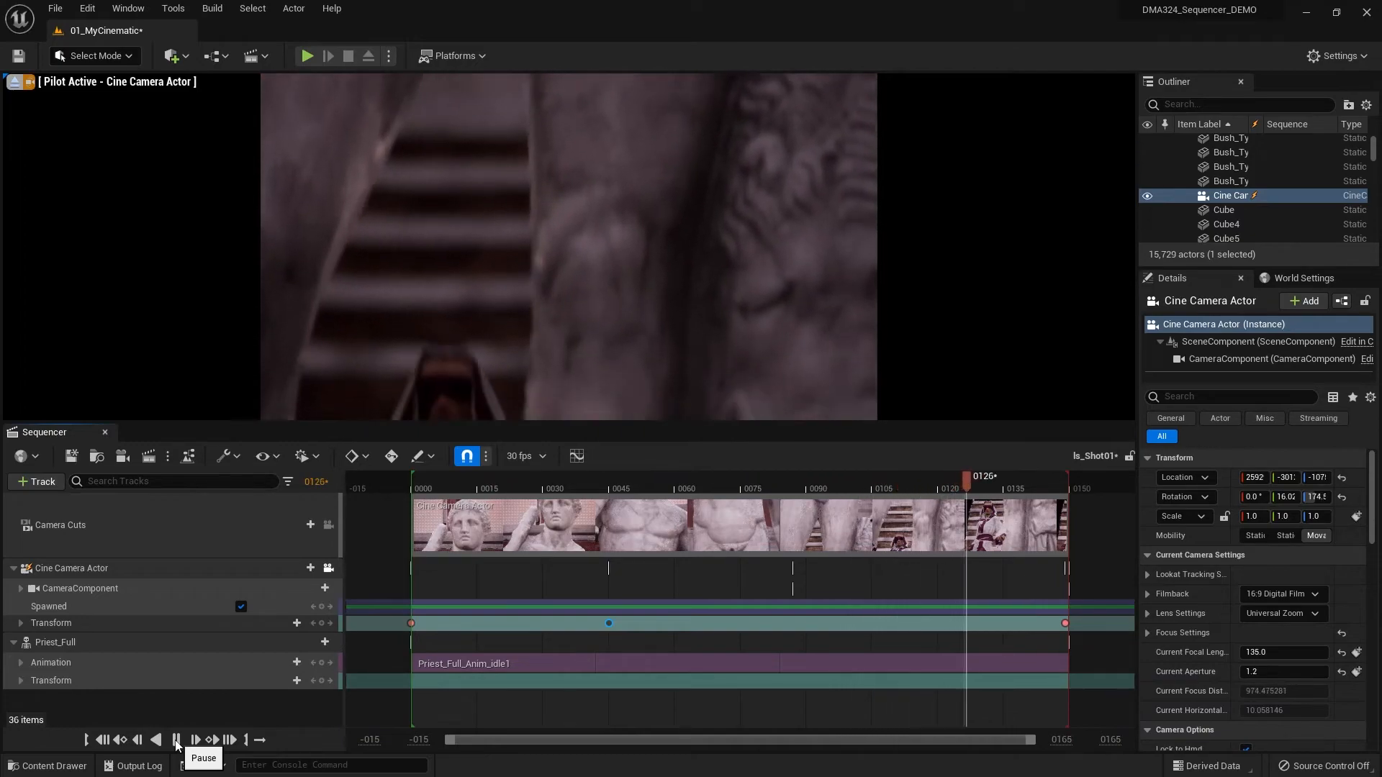
pyautogui.click(176, 742)
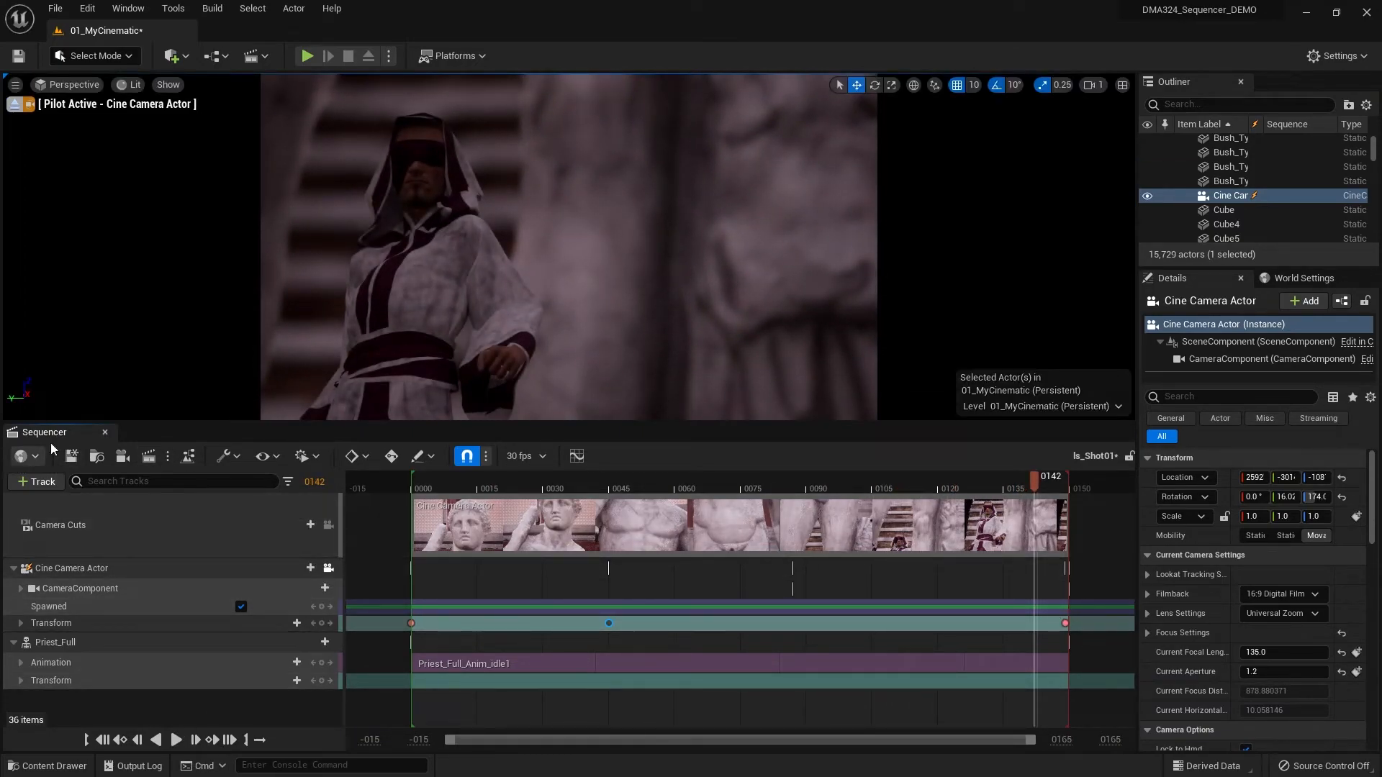
# - Open ls_MasterSequence and play and scrub the opening narration to find the shot's timing, stopping at frame 58
pyautogui.click(50, 766)
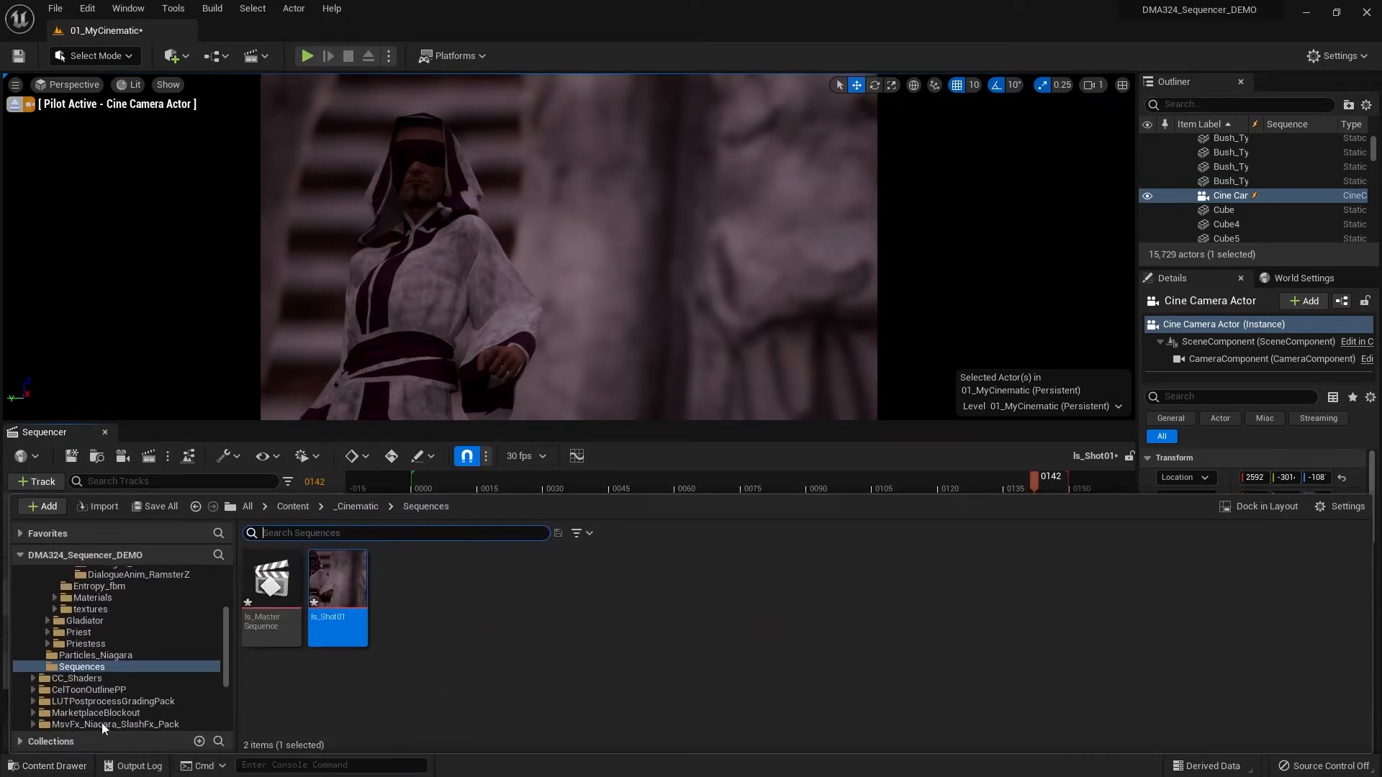
pyautogui.doubleClick(278, 598)
pyautogui.moveTo(365, 485)
pyautogui.mouseDown()
pyautogui.moveTo(413, 485)
pyautogui.moveTo(380, 486)
pyautogui.mouseUp()
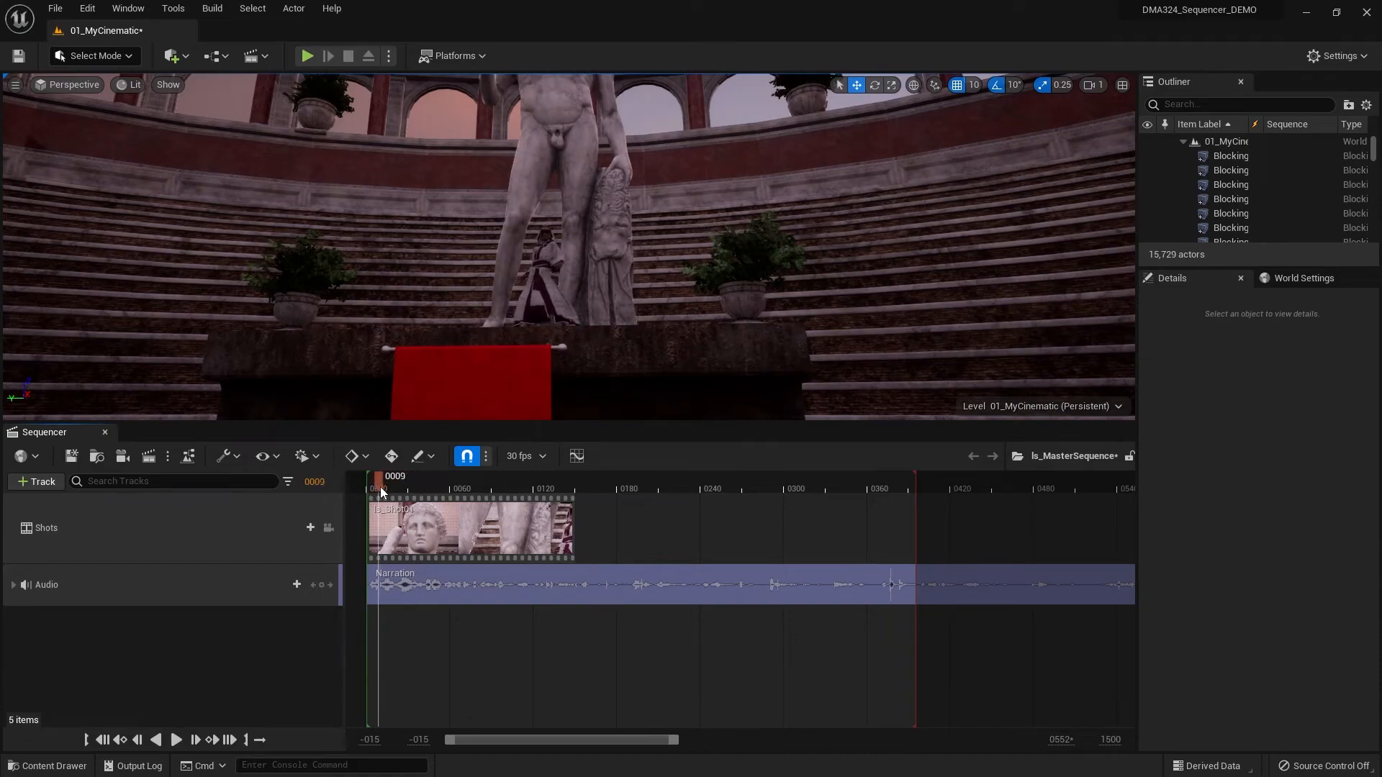
pyautogui.click(177, 740)
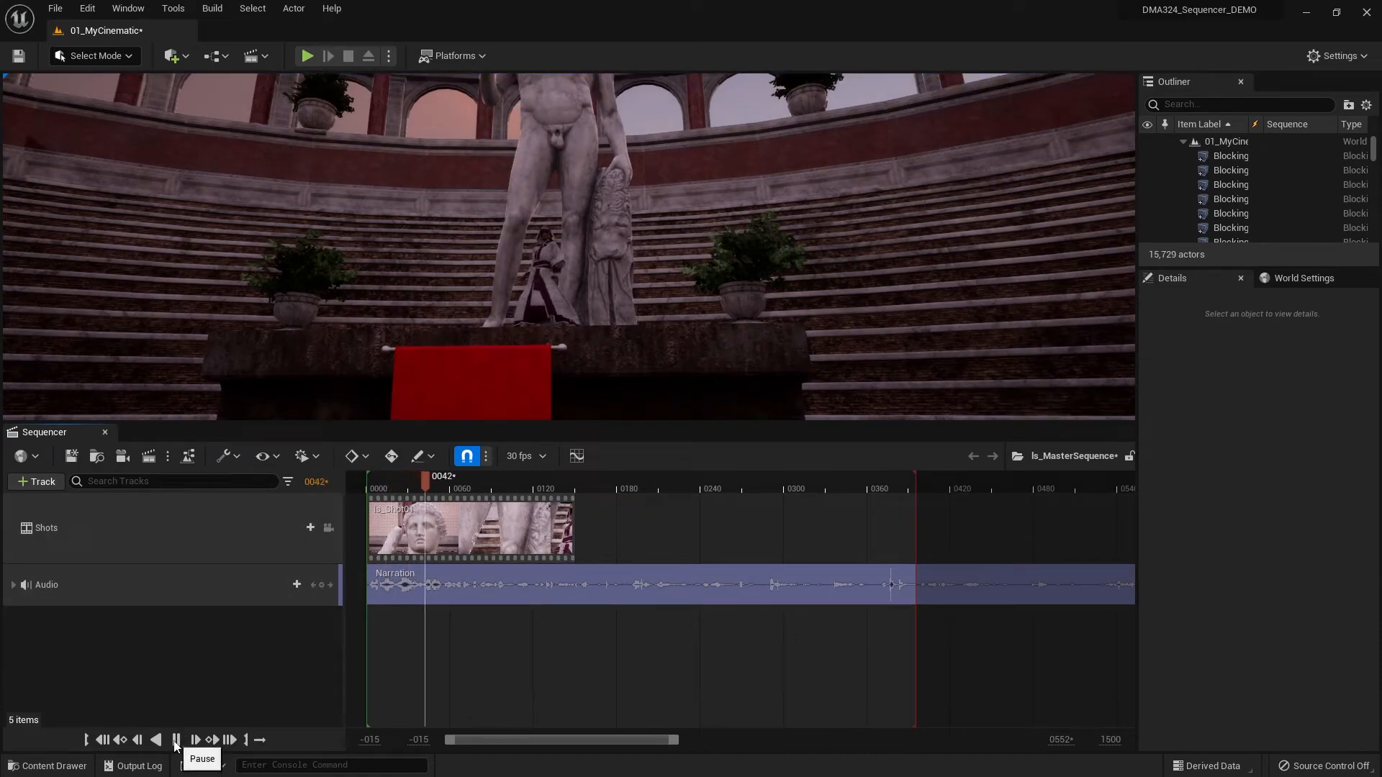
pyautogui.click(177, 741)
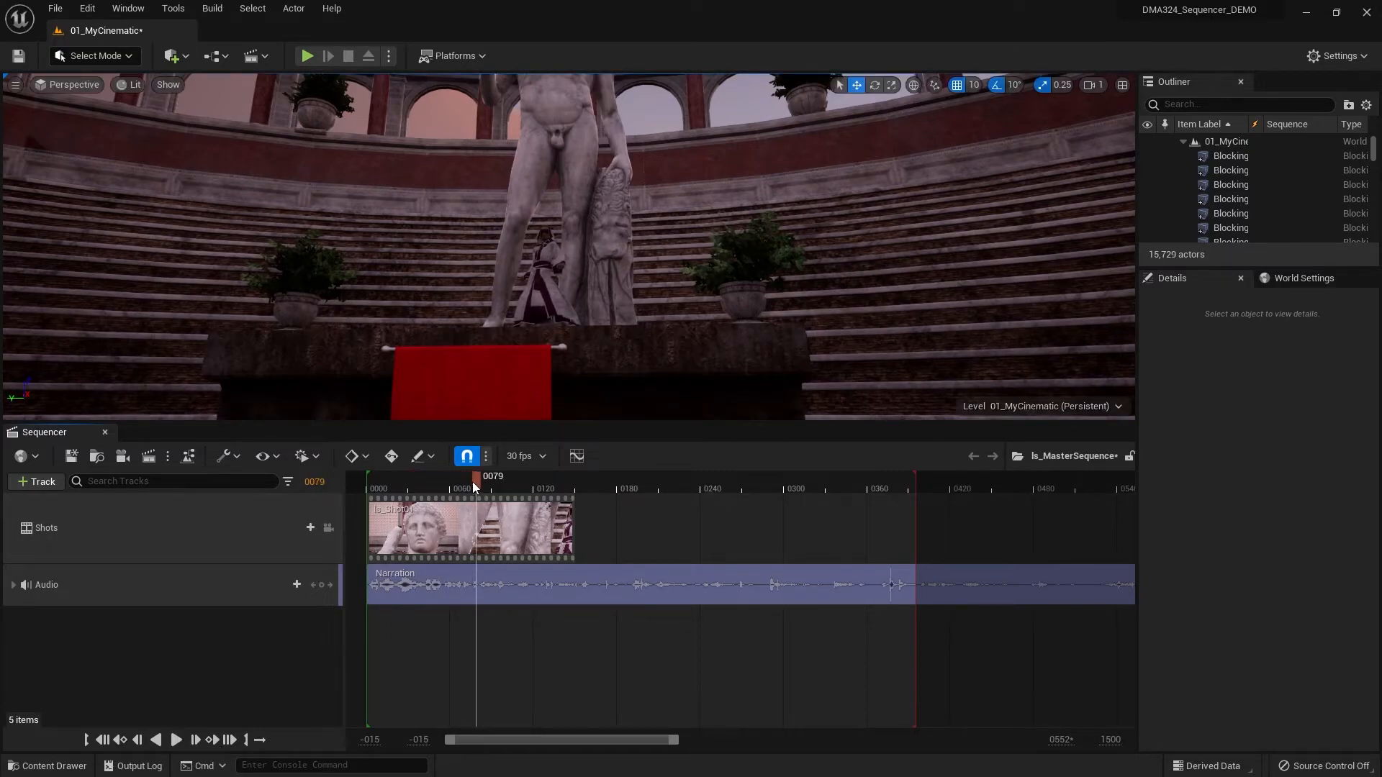
pyautogui.moveTo(472, 476)
pyautogui.mouseDown()
pyautogui.moveTo(440, 475)
pyautogui.moveTo(452, 479)
pyautogui.mouseUp()
pyautogui.moveTo(442, 481); pyautogui.dragTo(426, 478)
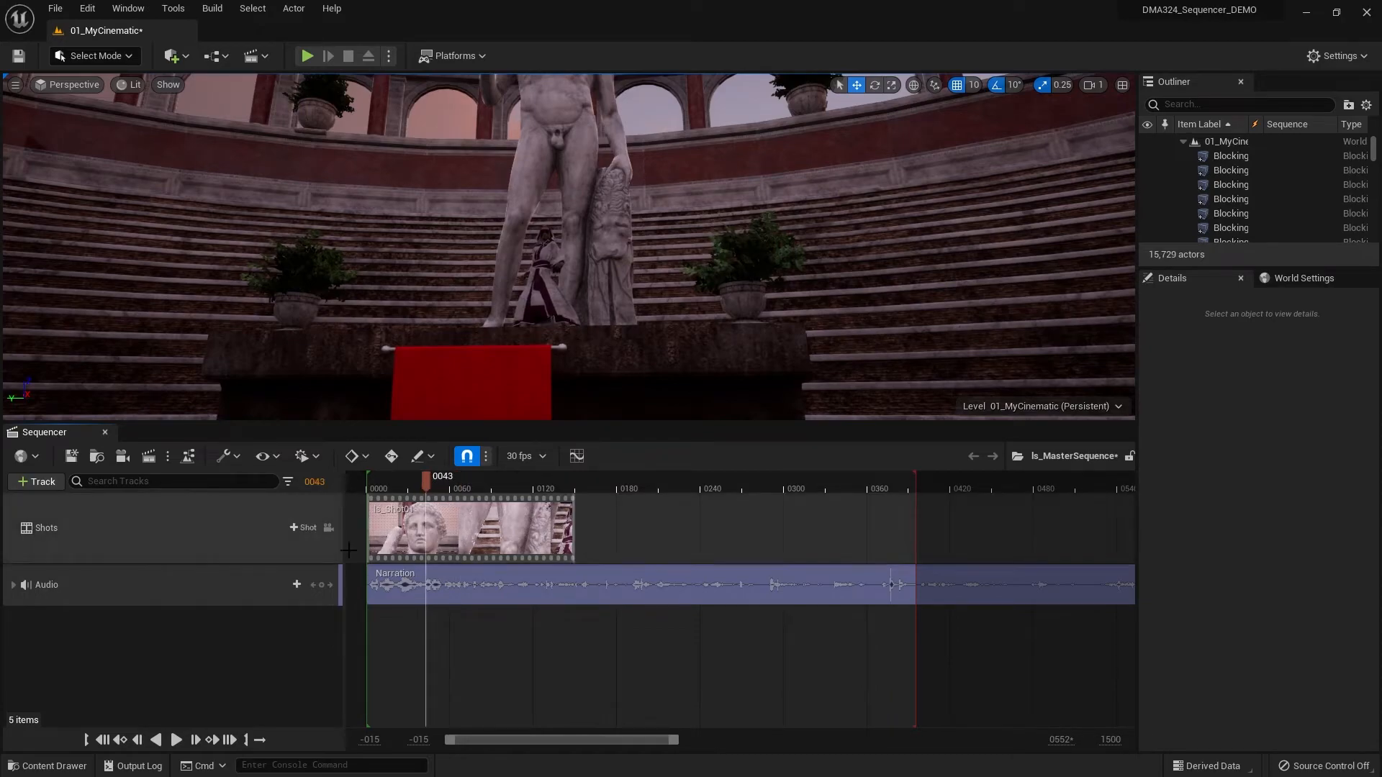
pyautogui.click(177, 740)
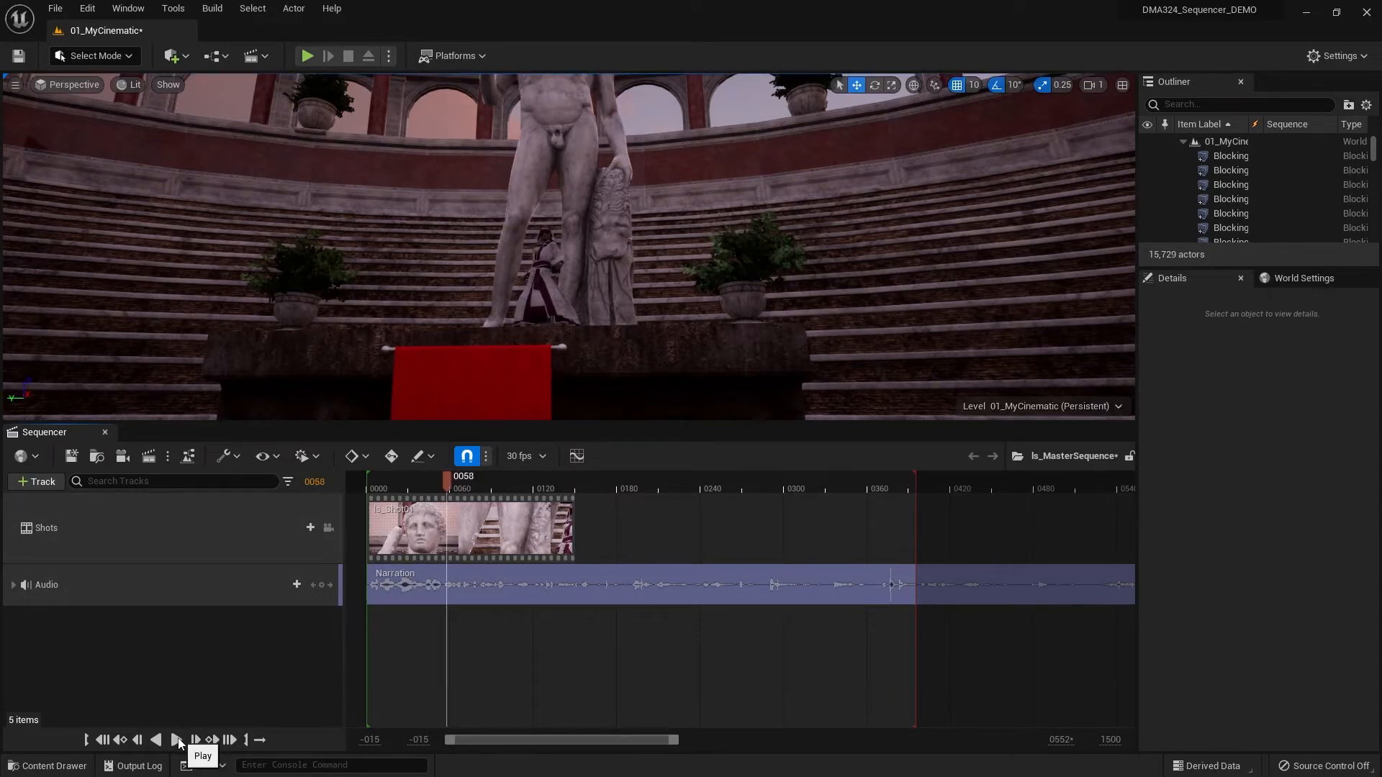
# - Reopen ls_Shot01 and move the camera's last Transform key to frame 60
pyautogui.click(50, 765)
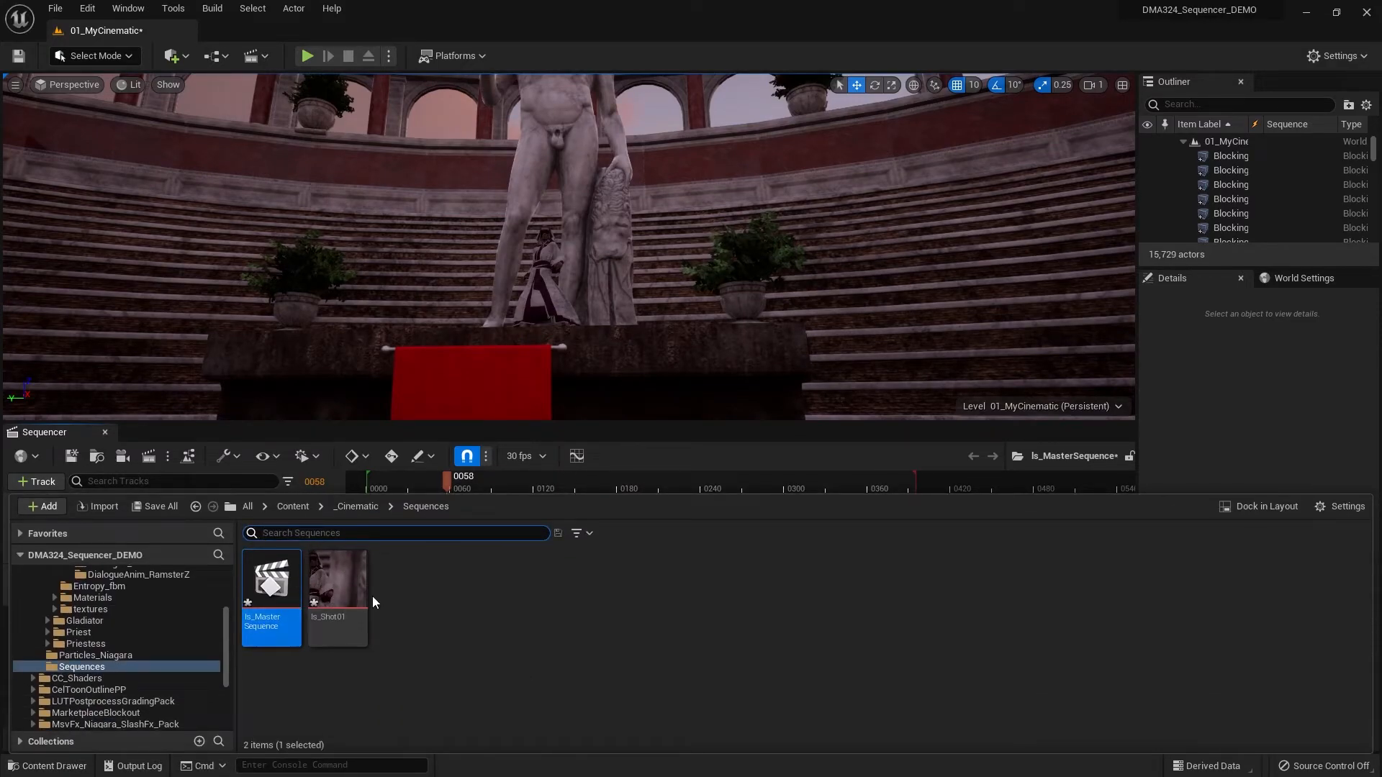
pyautogui.doubleClick(338, 583)
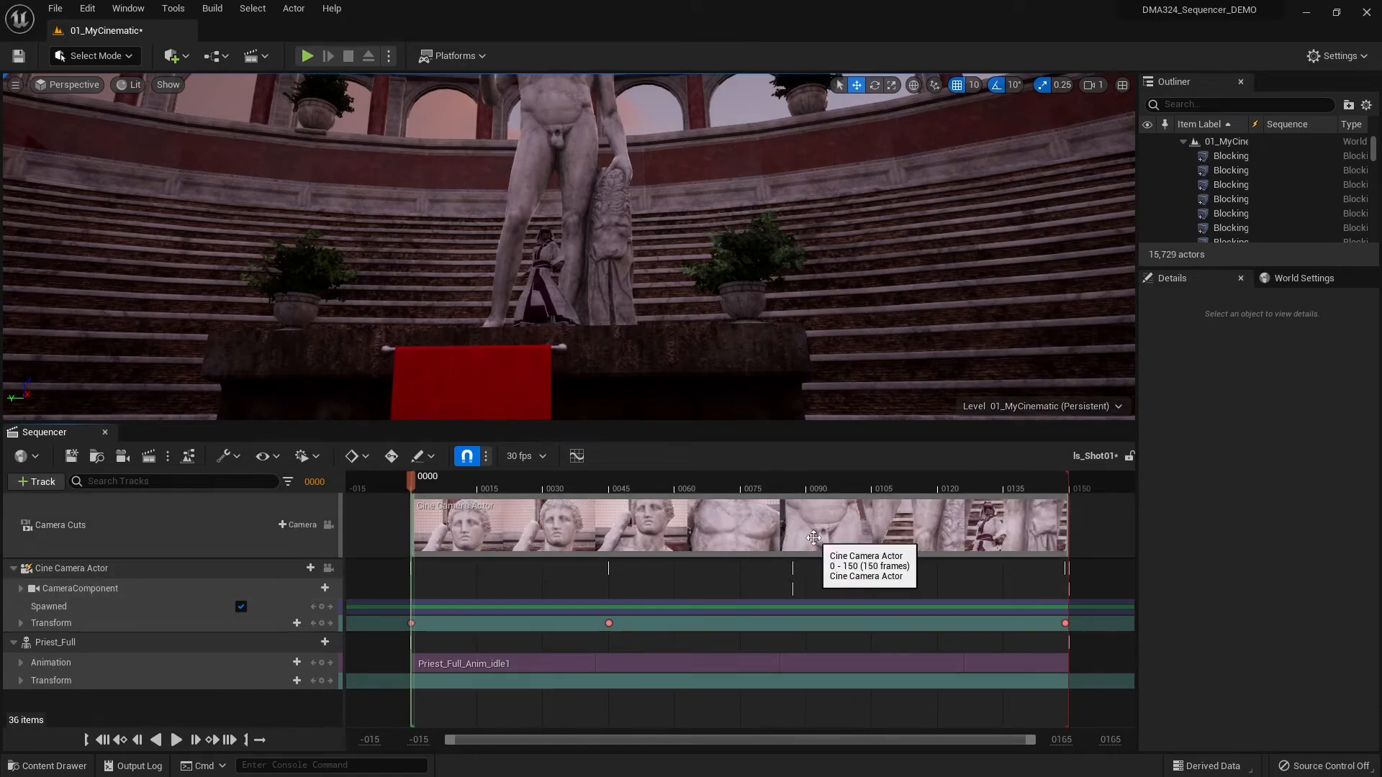
pyautogui.click(724, 483)
pyautogui.moveTo(723, 483); pyautogui.dragTo(677, 473)
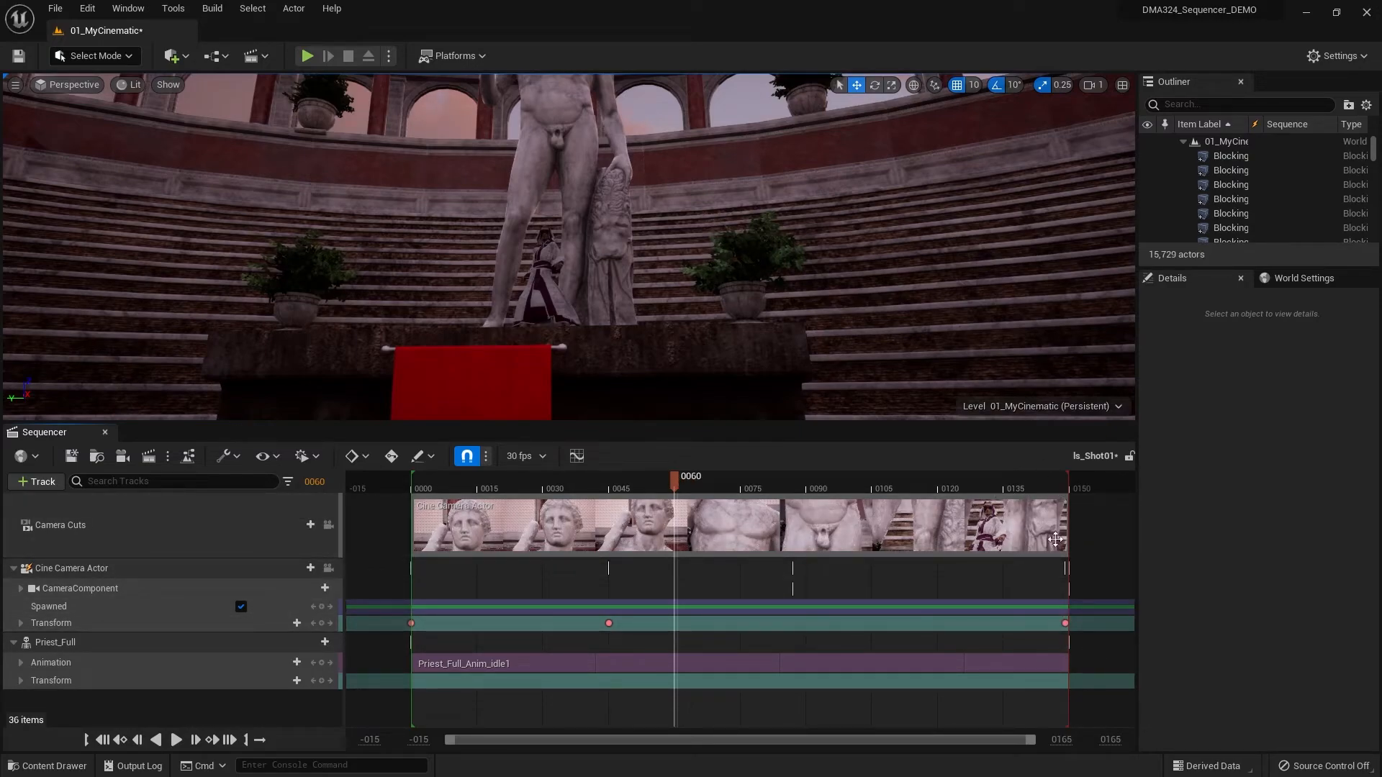
pyautogui.moveTo(1065, 623); pyautogui.dragTo(676, 639)
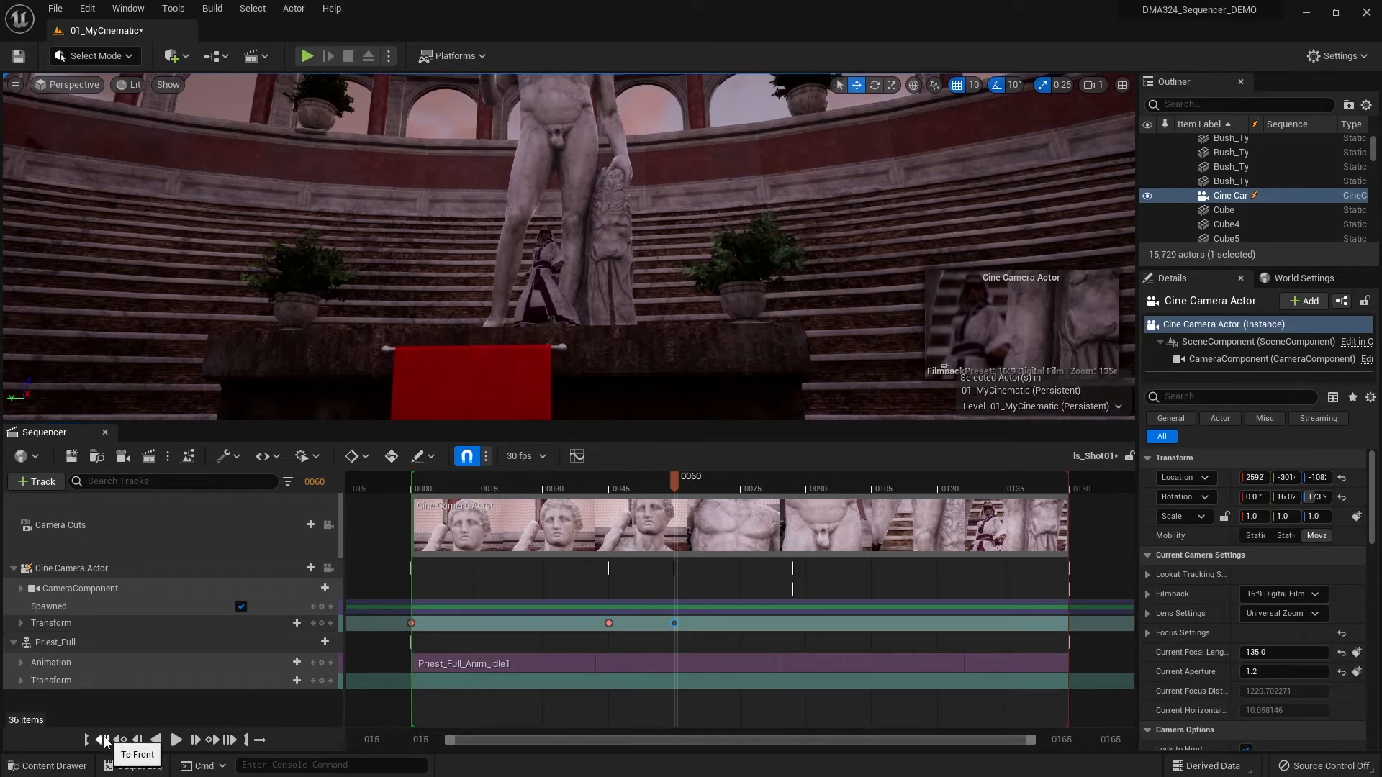
# - Play ls_Shot01 from the start, and replay it through the piloted Cine Camera Actor to check the faster move
pyautogui.click(102, 740)
pyautogui.click(173, 741)
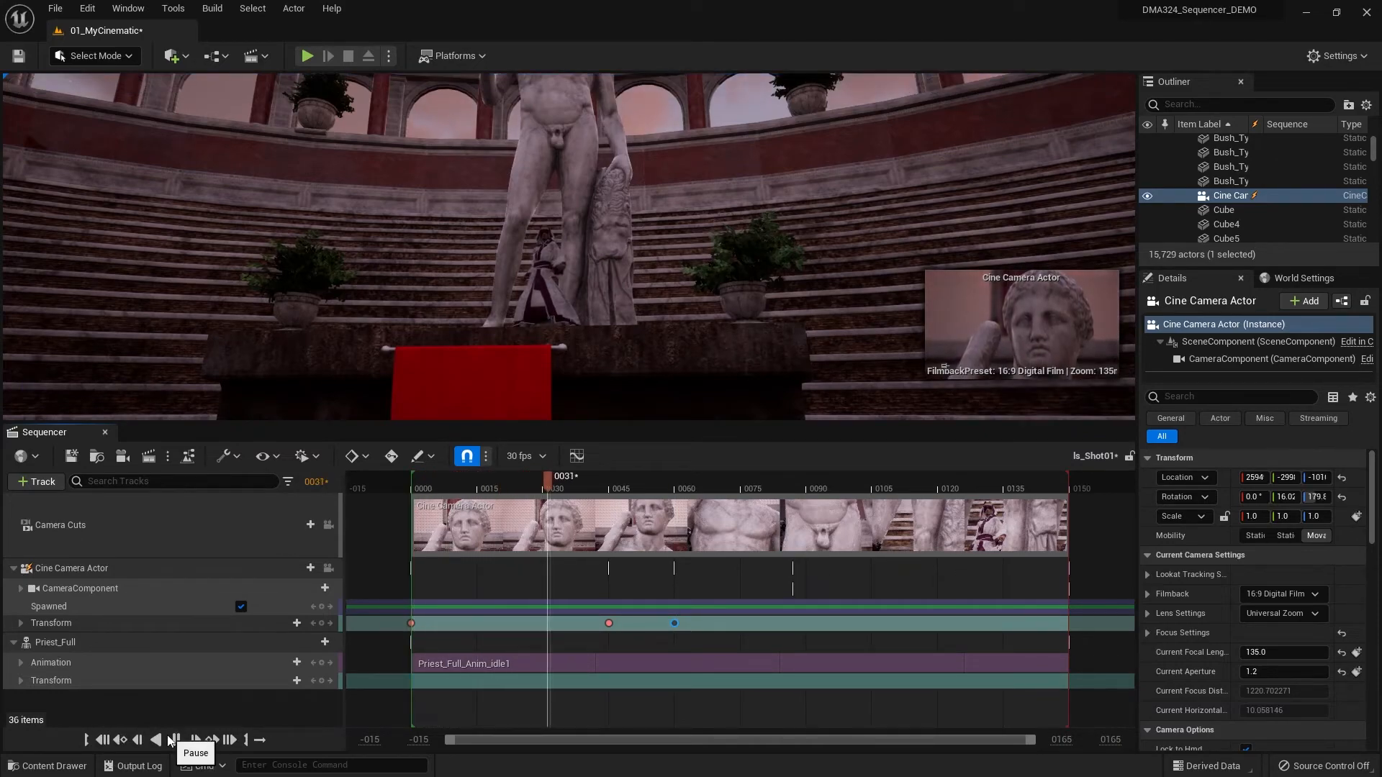
pyautogui.click(172, 740)
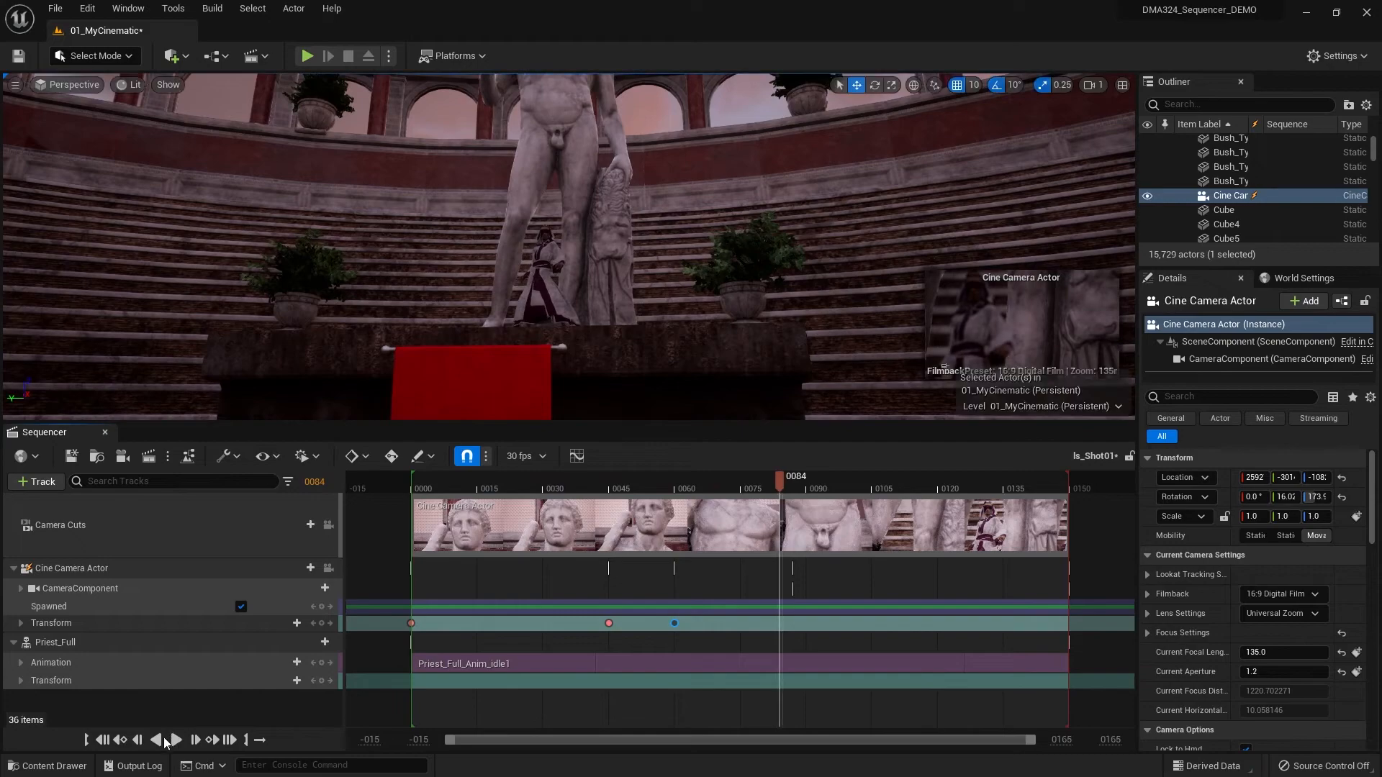
pyautogui.click(105, 742)
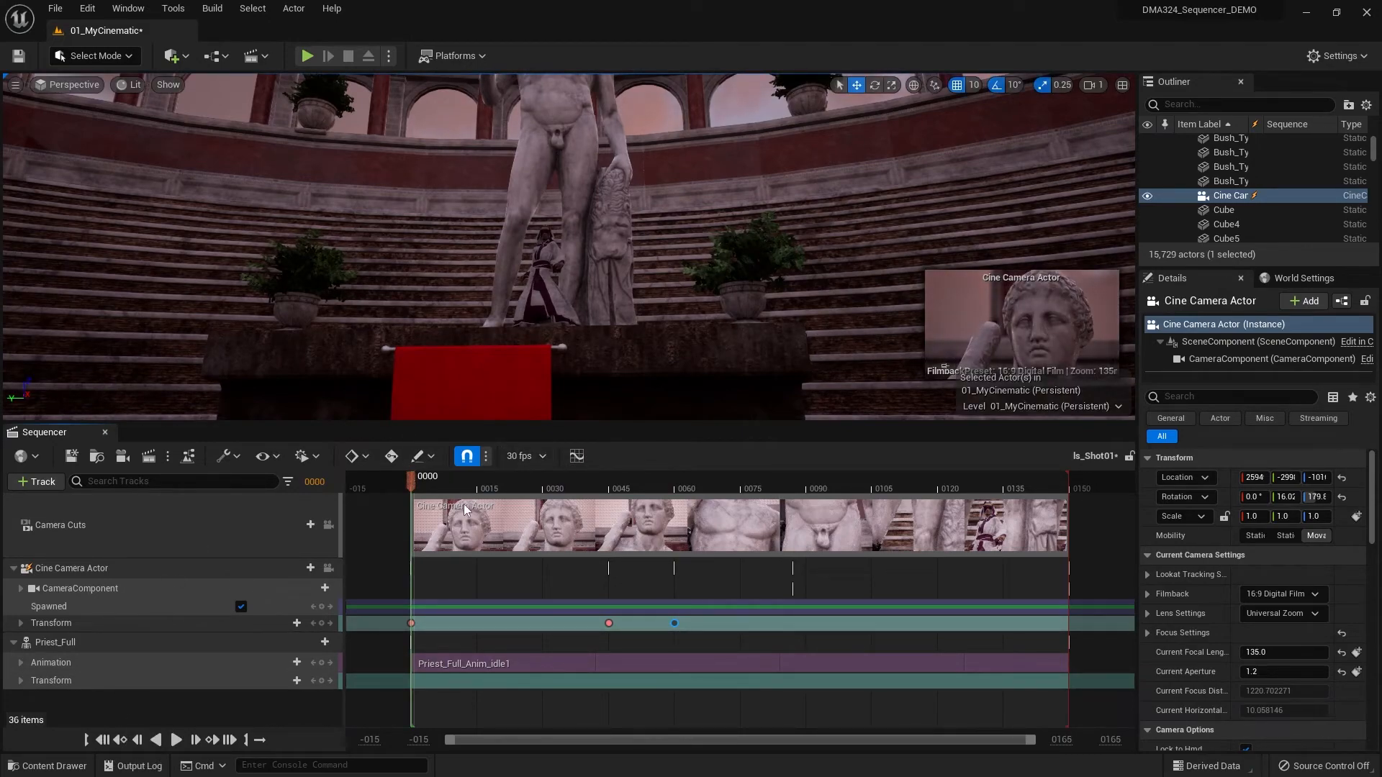
pyautogui.click(329, 568)
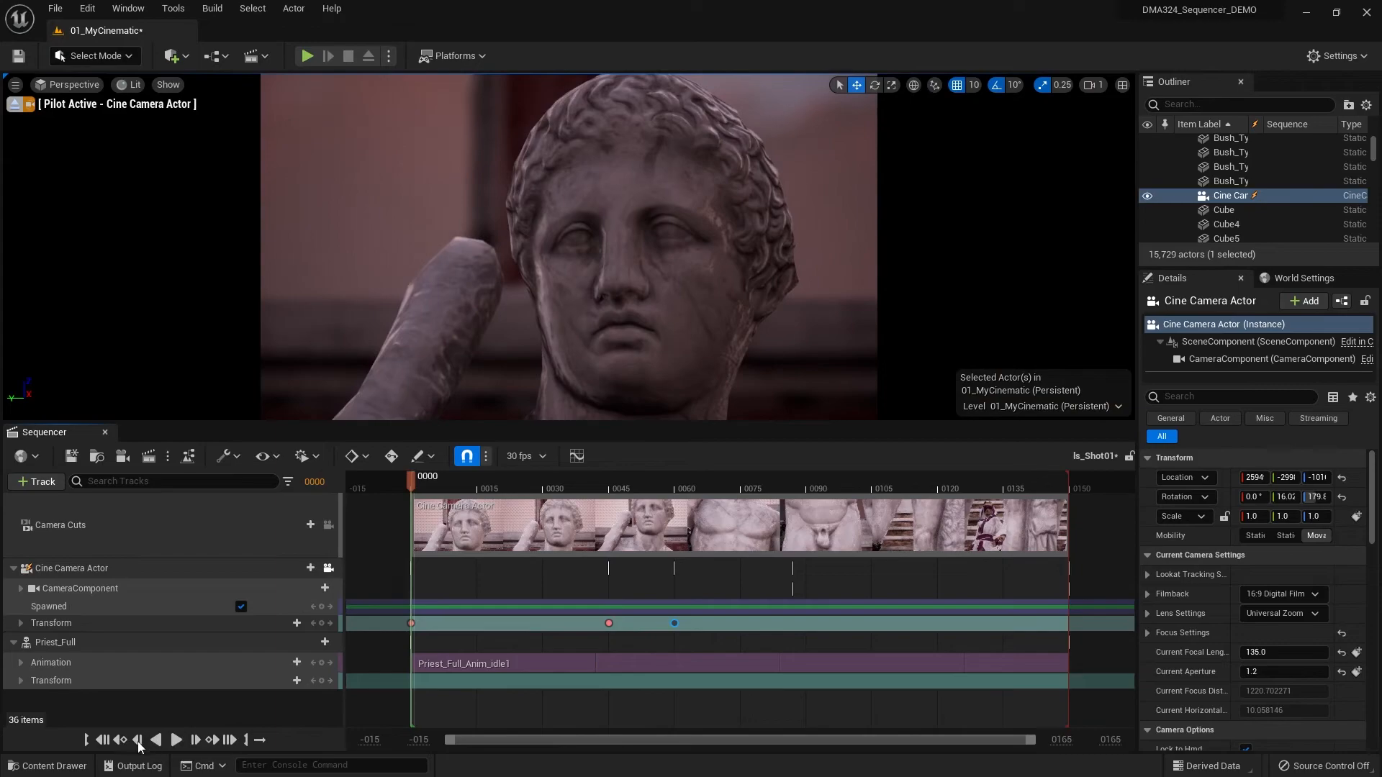
pyautogui.click(175, 740)
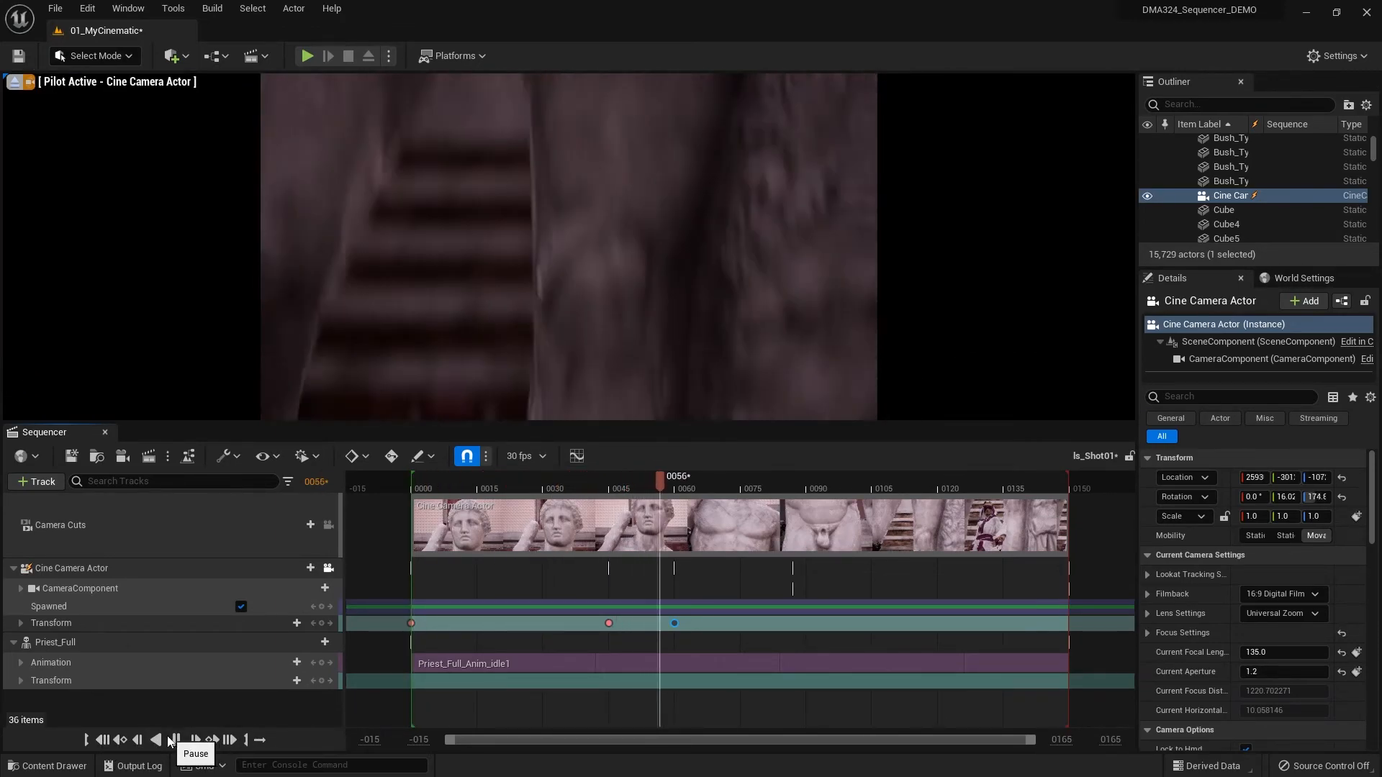
pyautogui.click(168, 740)
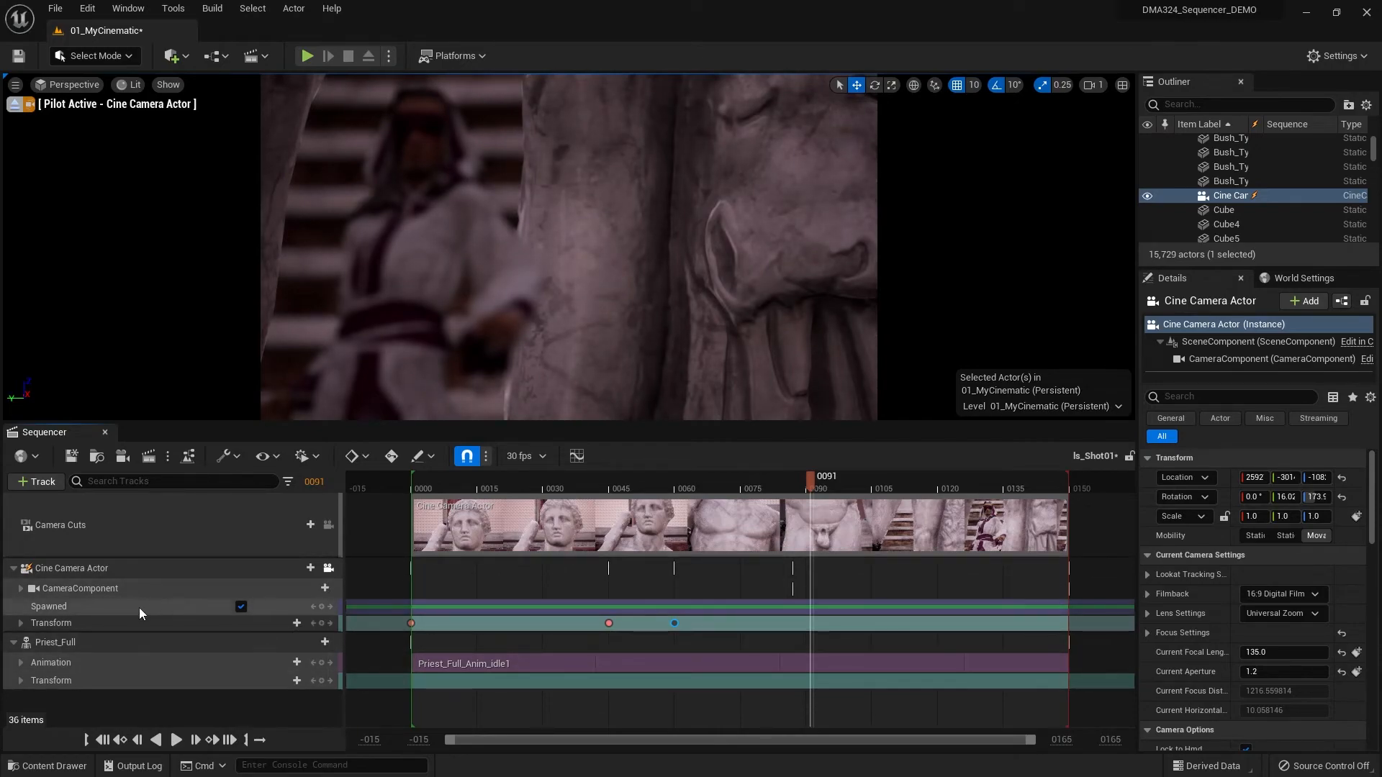
# - Expand the CameraComponent and move its two Manual Focus Distance keys to frames 52 and 60
pyautogui.click(21, 588)
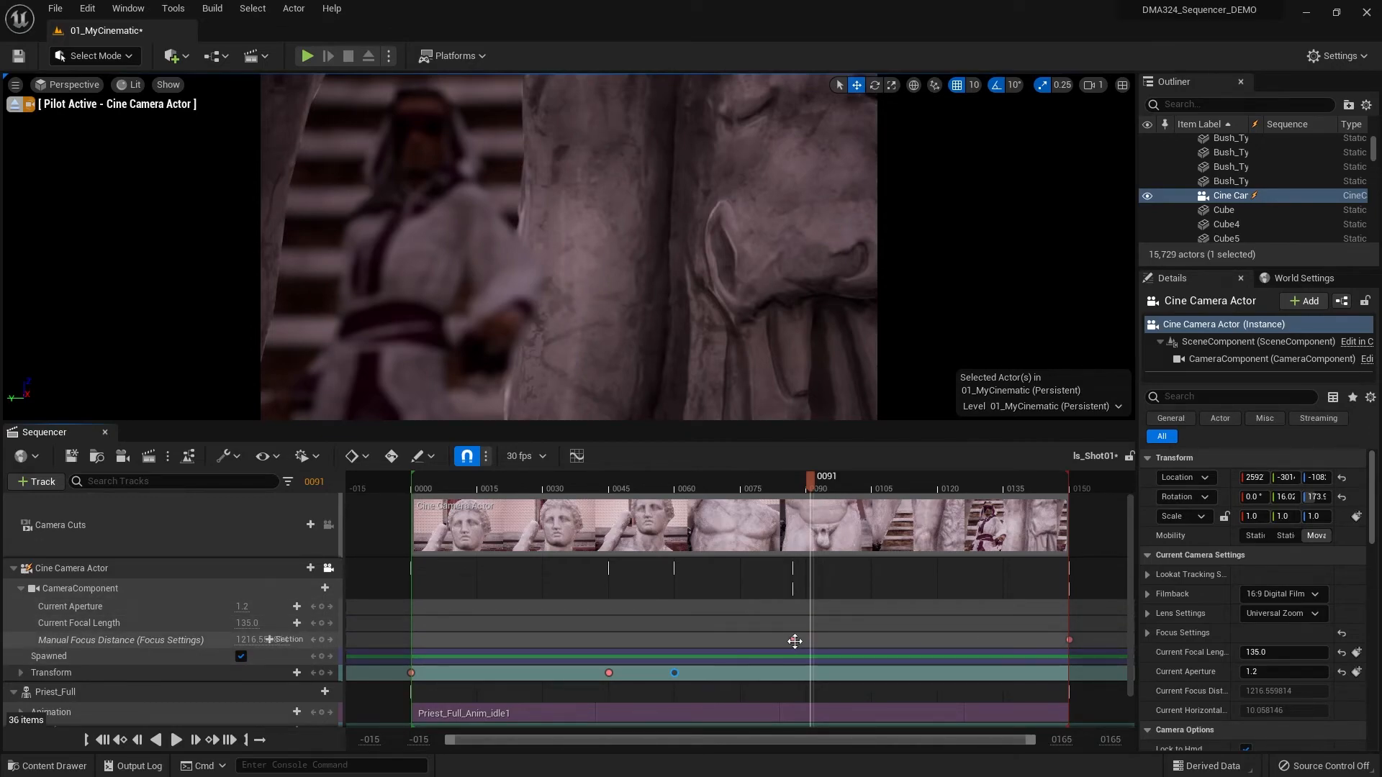
pyautogui.moveTo(795, 639); pyautogui.dragTo(639, 651)
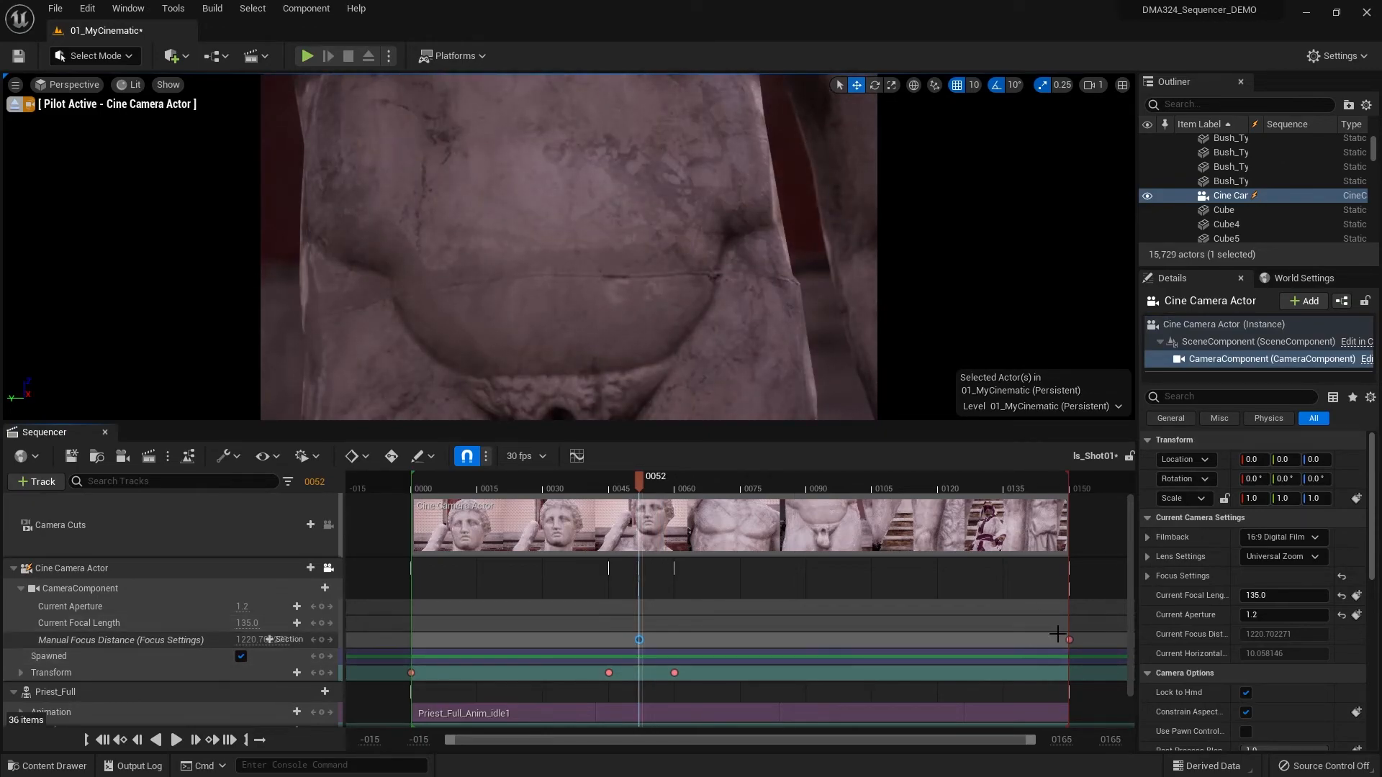
pyautogui.moveTo(1069, 639); pyautogui.dragTo(645, 661)
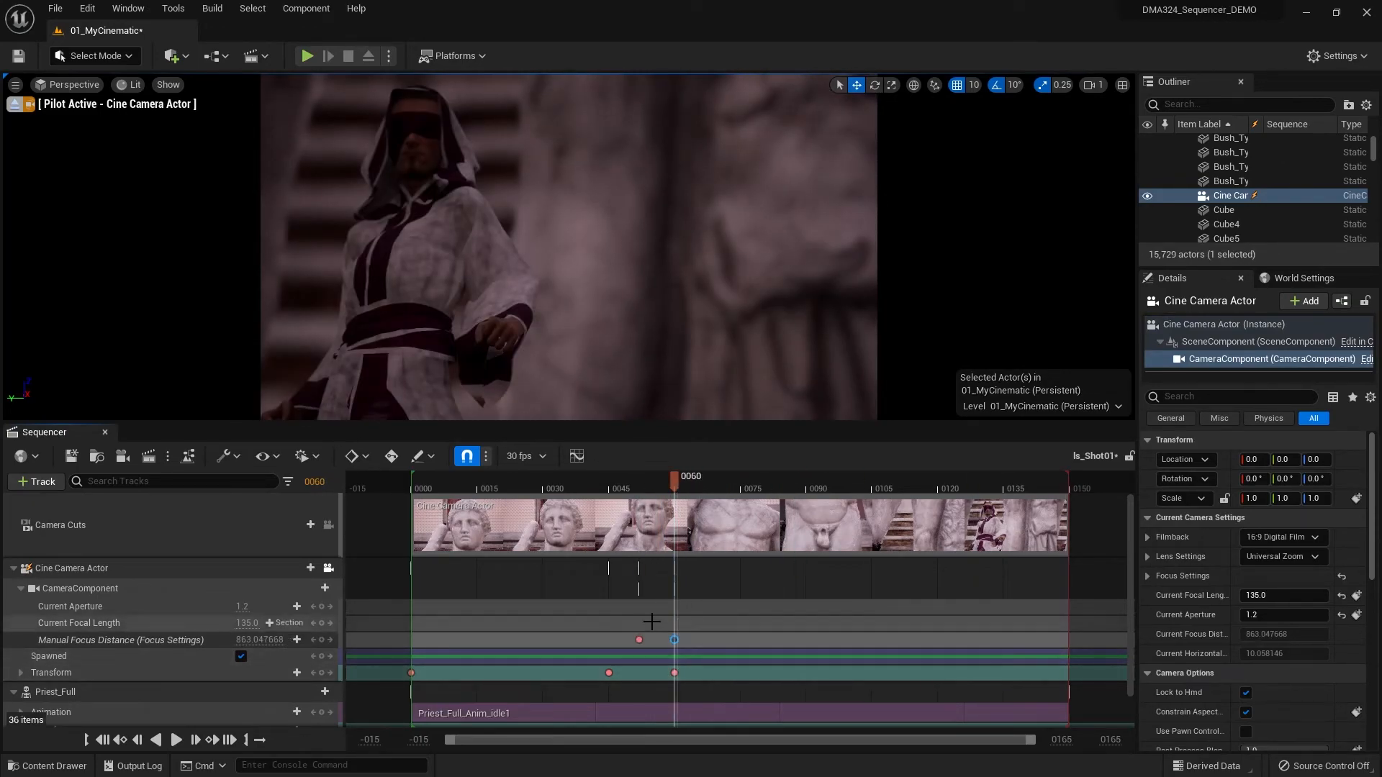
# - Play the shot from the start to check the focus timing and return to frame 0
pyautogui.click(101, 740)
pyautogui.click(175, 740)
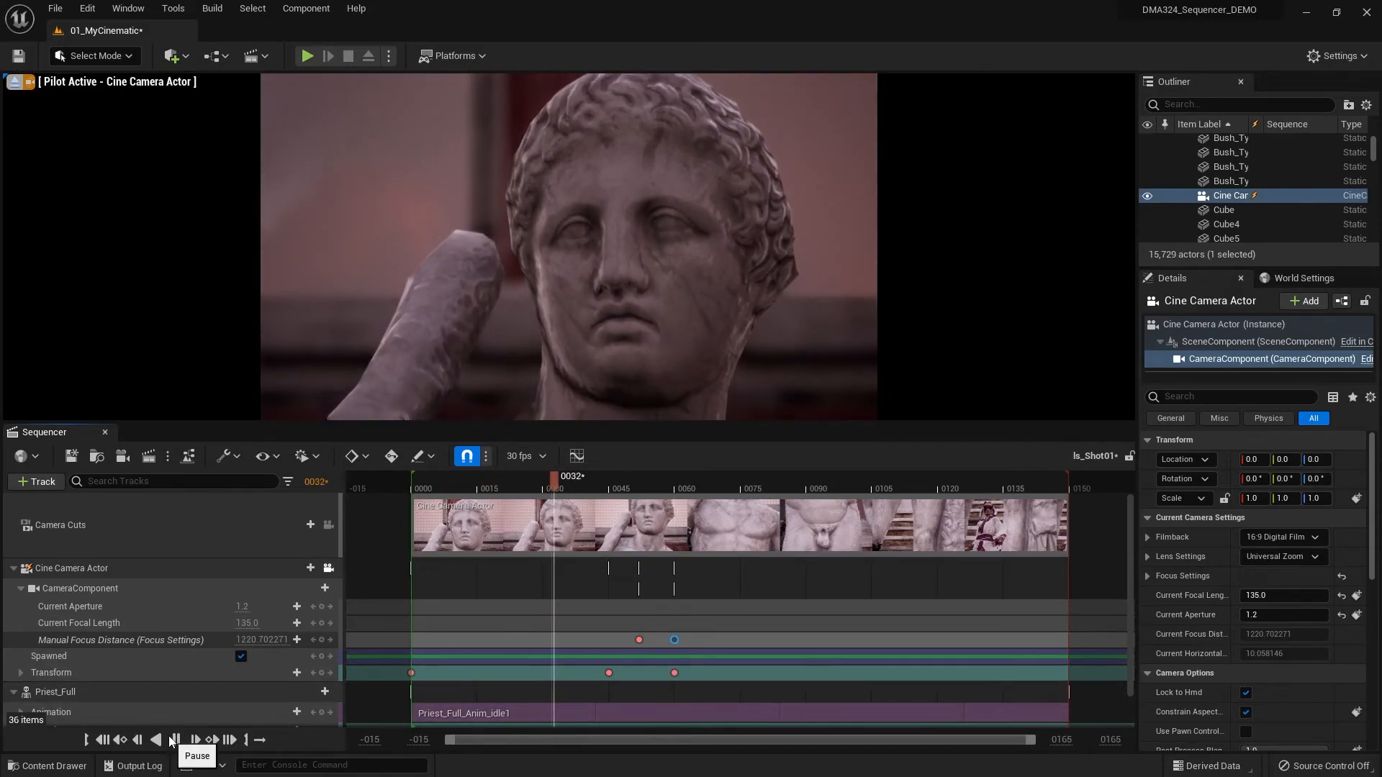
pyautogui.click(160, 739)
pyautogui.click(102, 740)
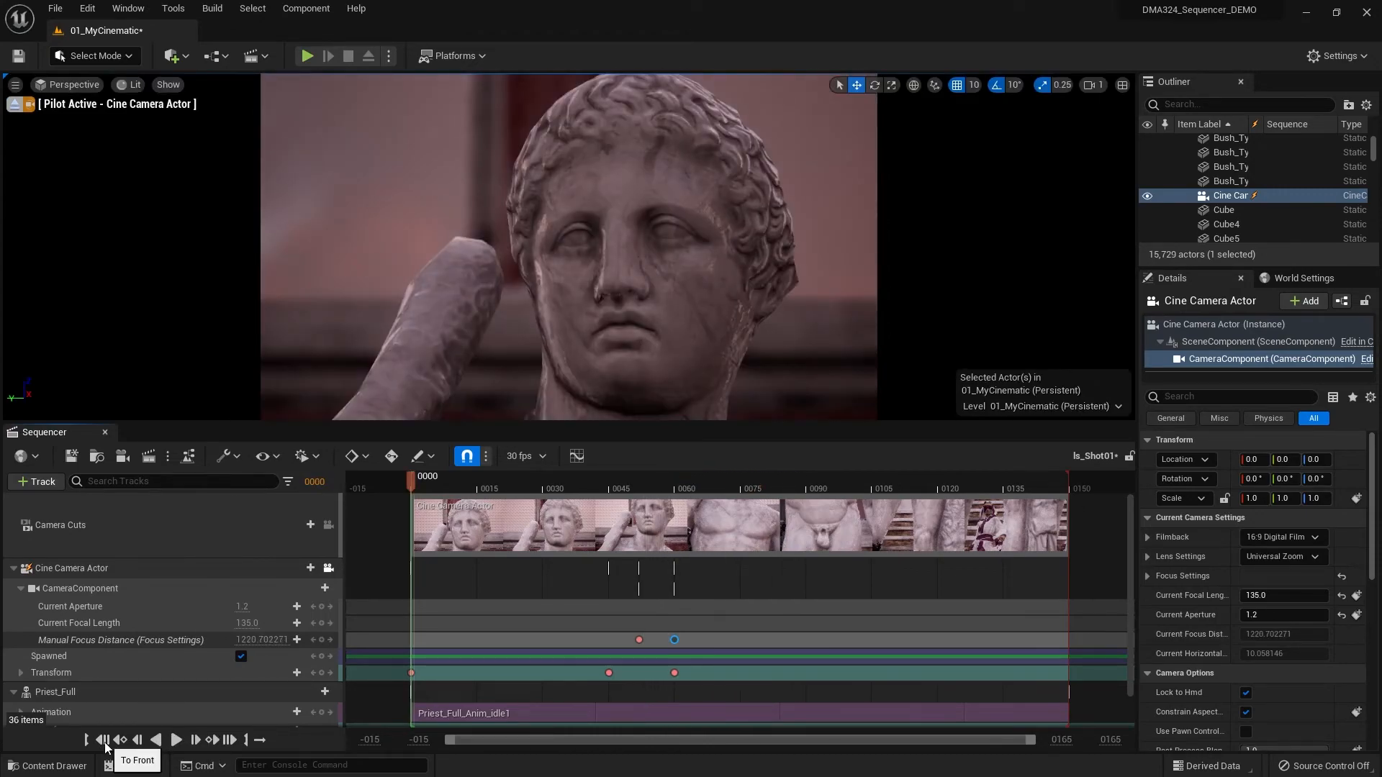
# - Open ls_MasterSequence from the Sequences folder, start its playback briefly, and lock the viewport to the Shots track's camera
pyautogui.click(44, 765)
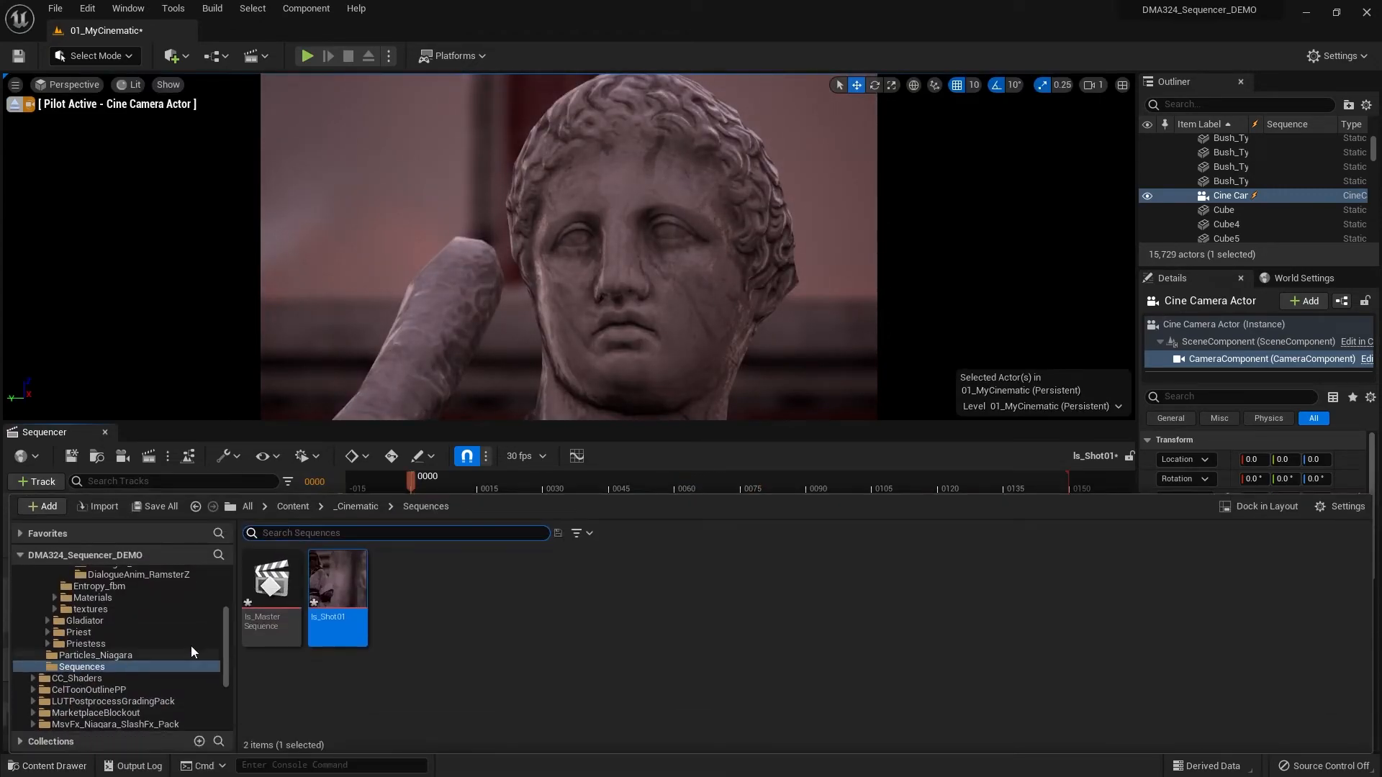
pyautogui.doubleClick(292, 608)
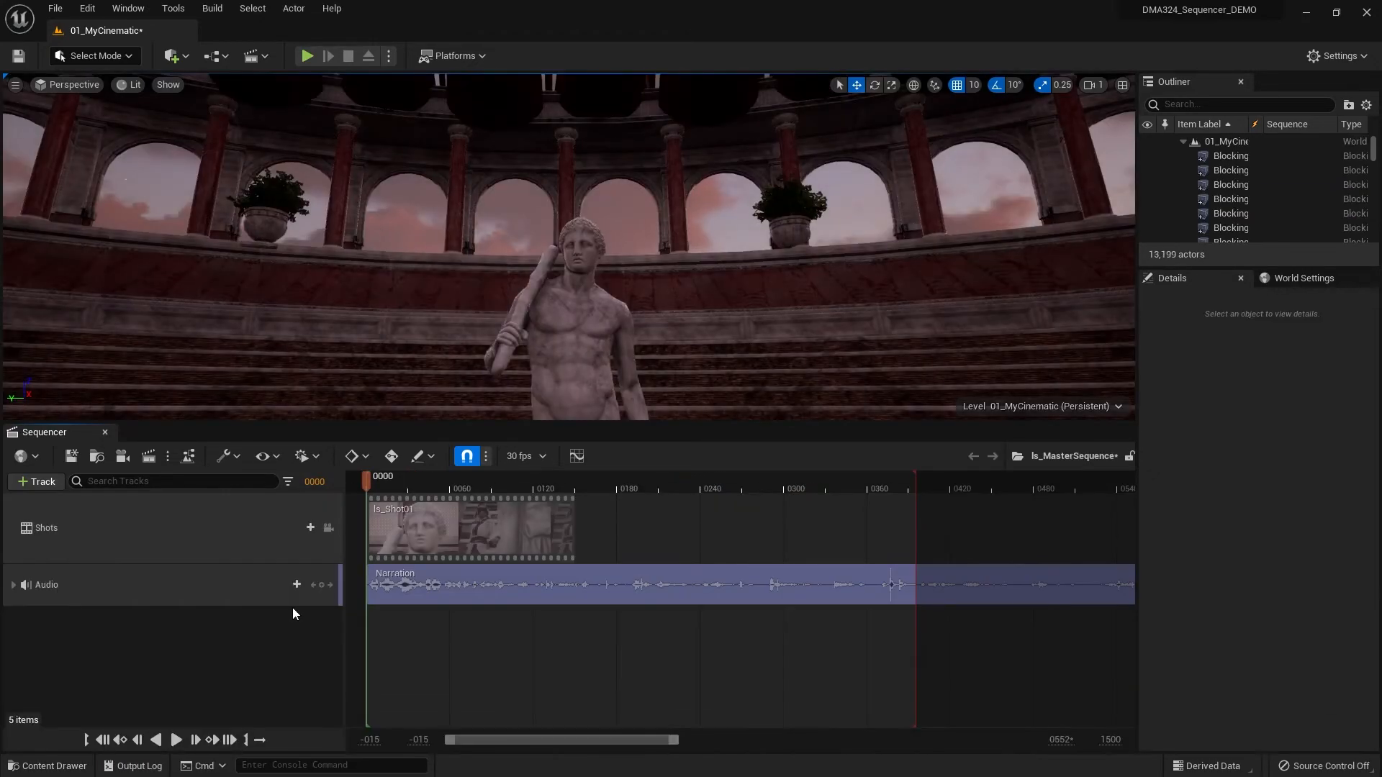
pyautogui.click(177, 740)
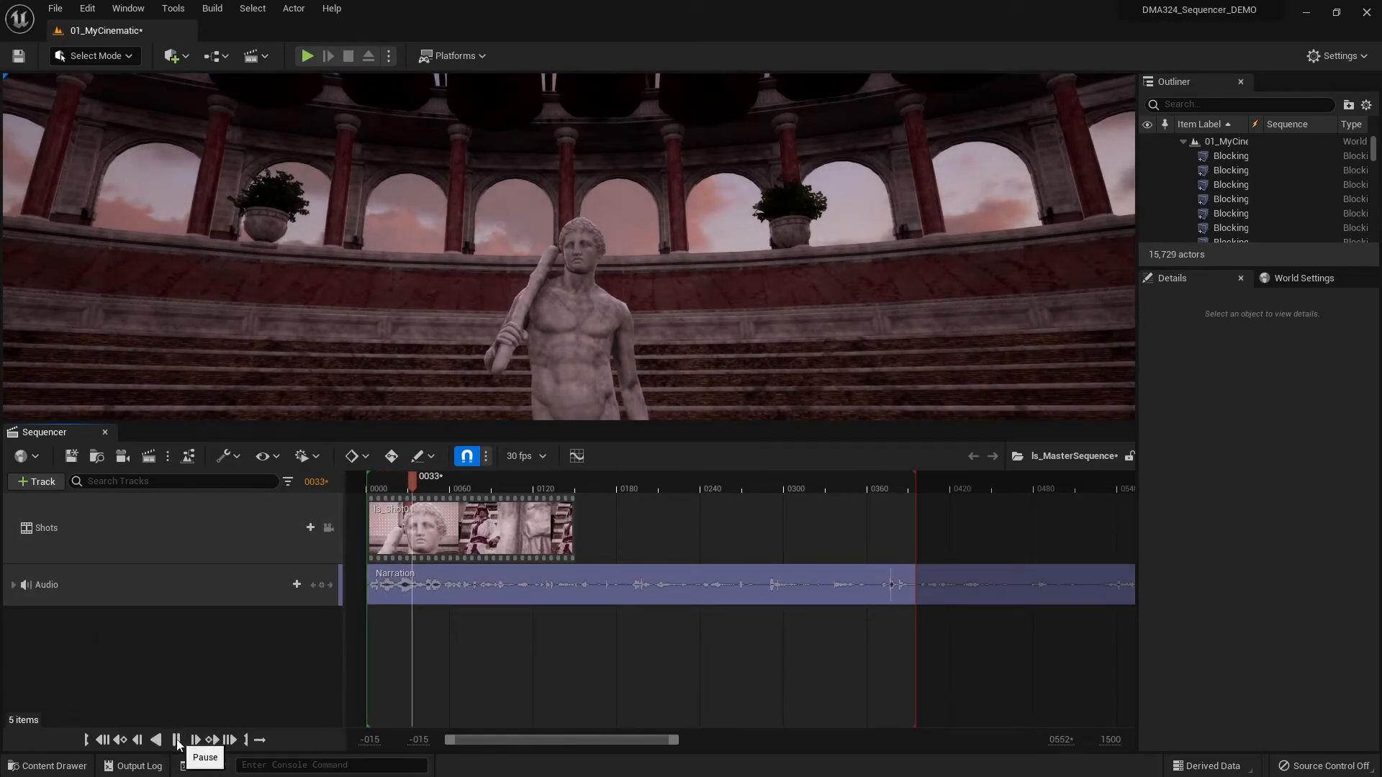
pyautogui.click(177, 740)
pyautogui.click(328, 528)
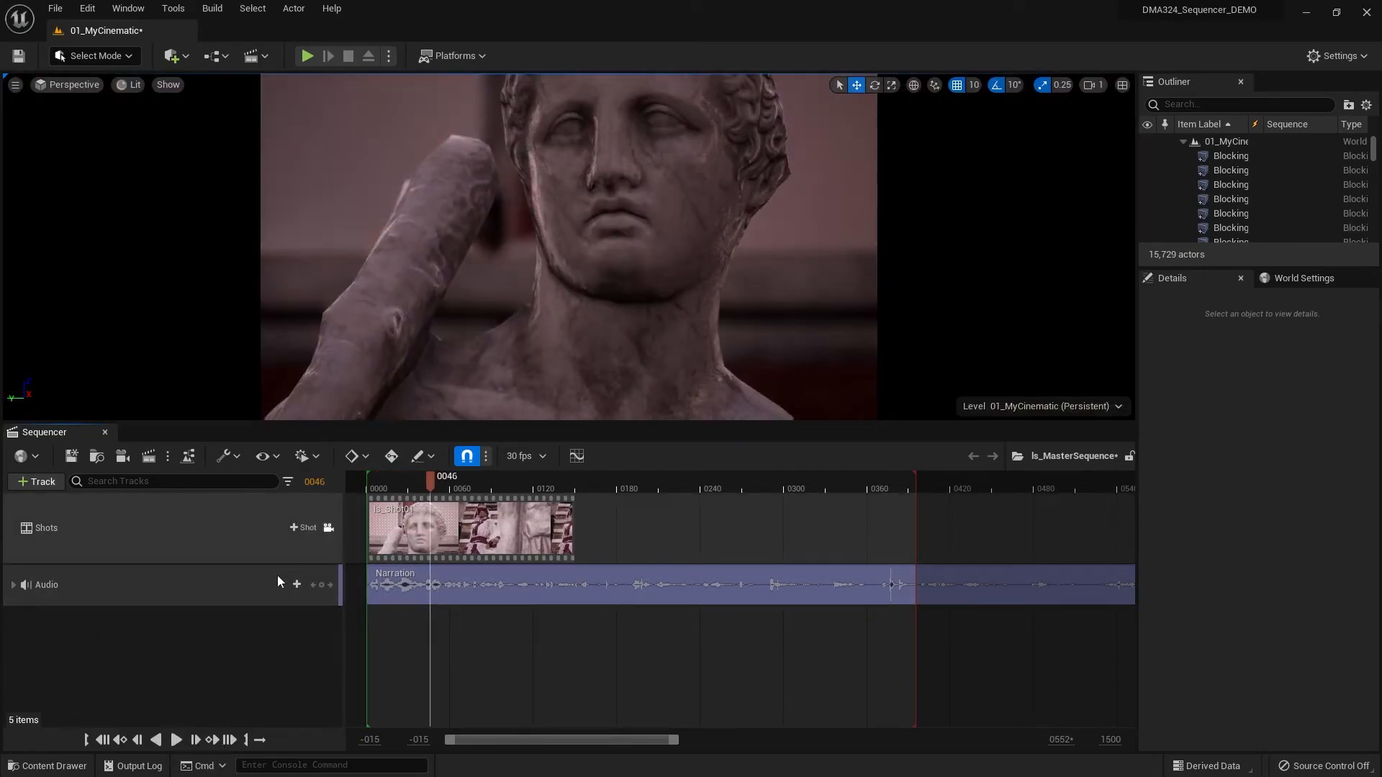
# - Play the master sequence from the start to check the retimed shot against the narration, and return to frame 0
pyautogui.click(103, 740)
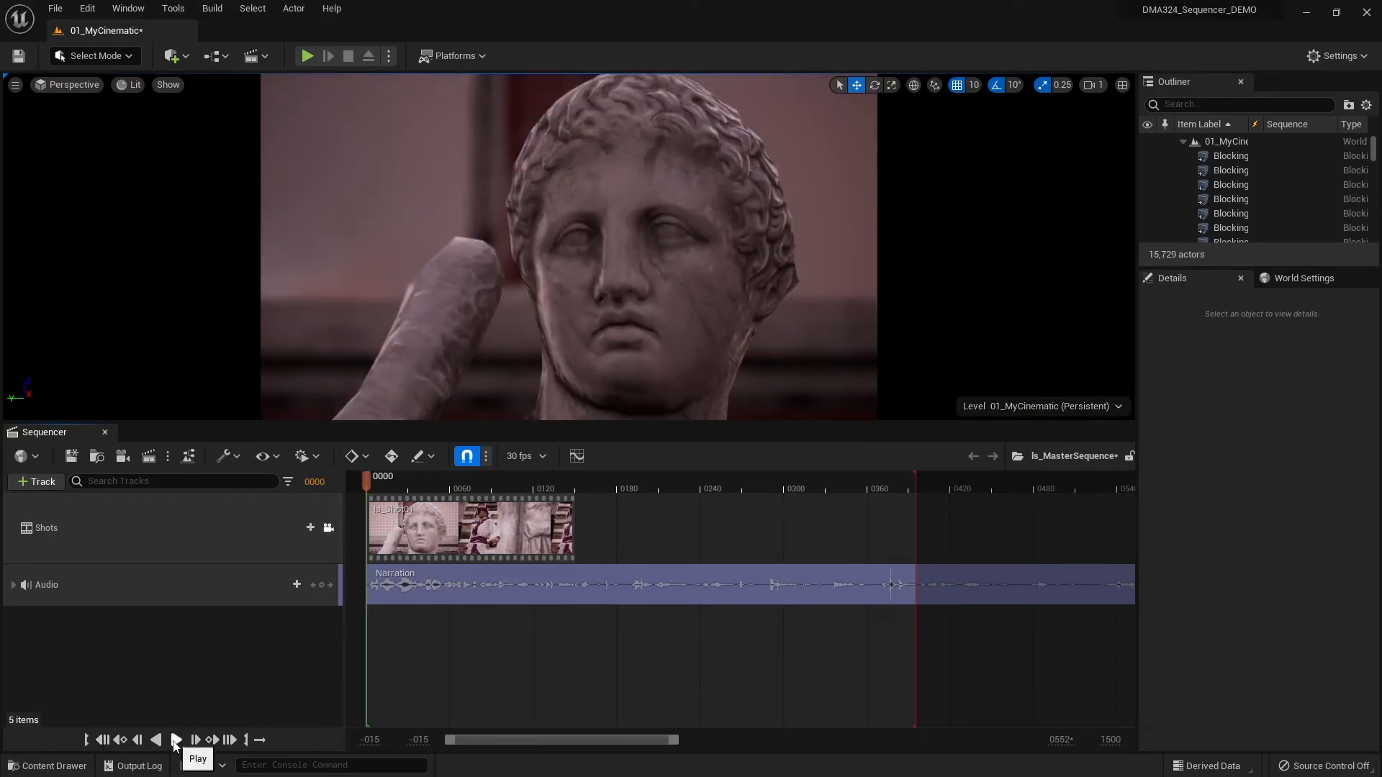
pyautogui.click(176, 740)
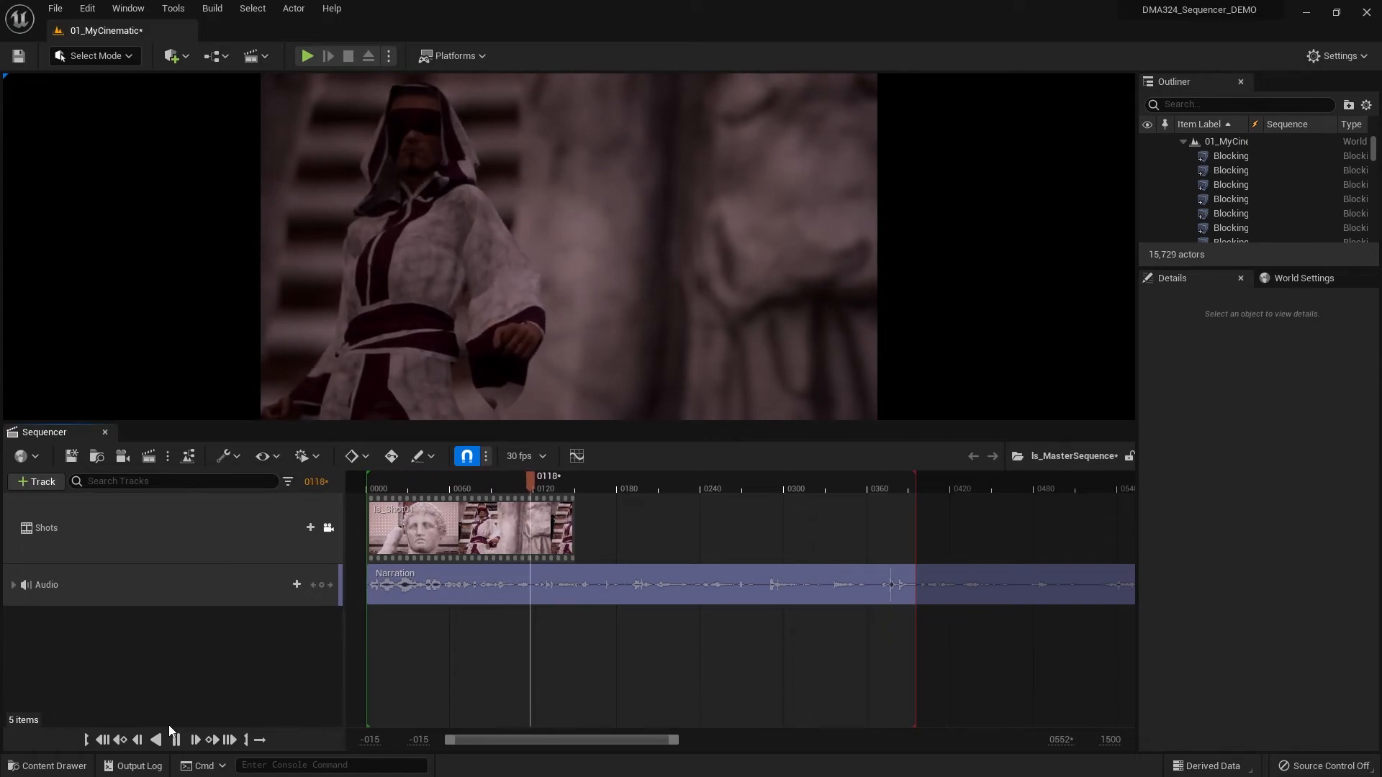
pyautogui.press('space')
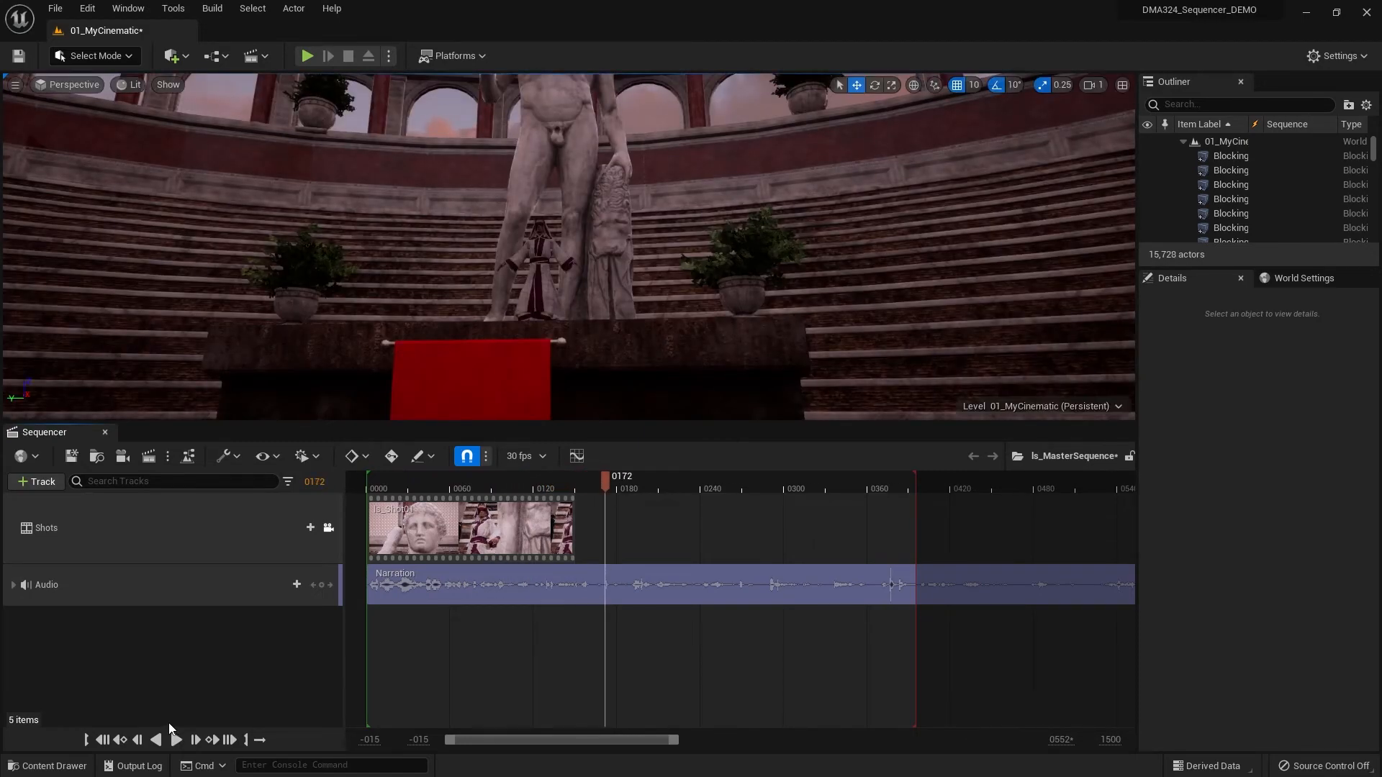
pyautogui.click(103, 740)
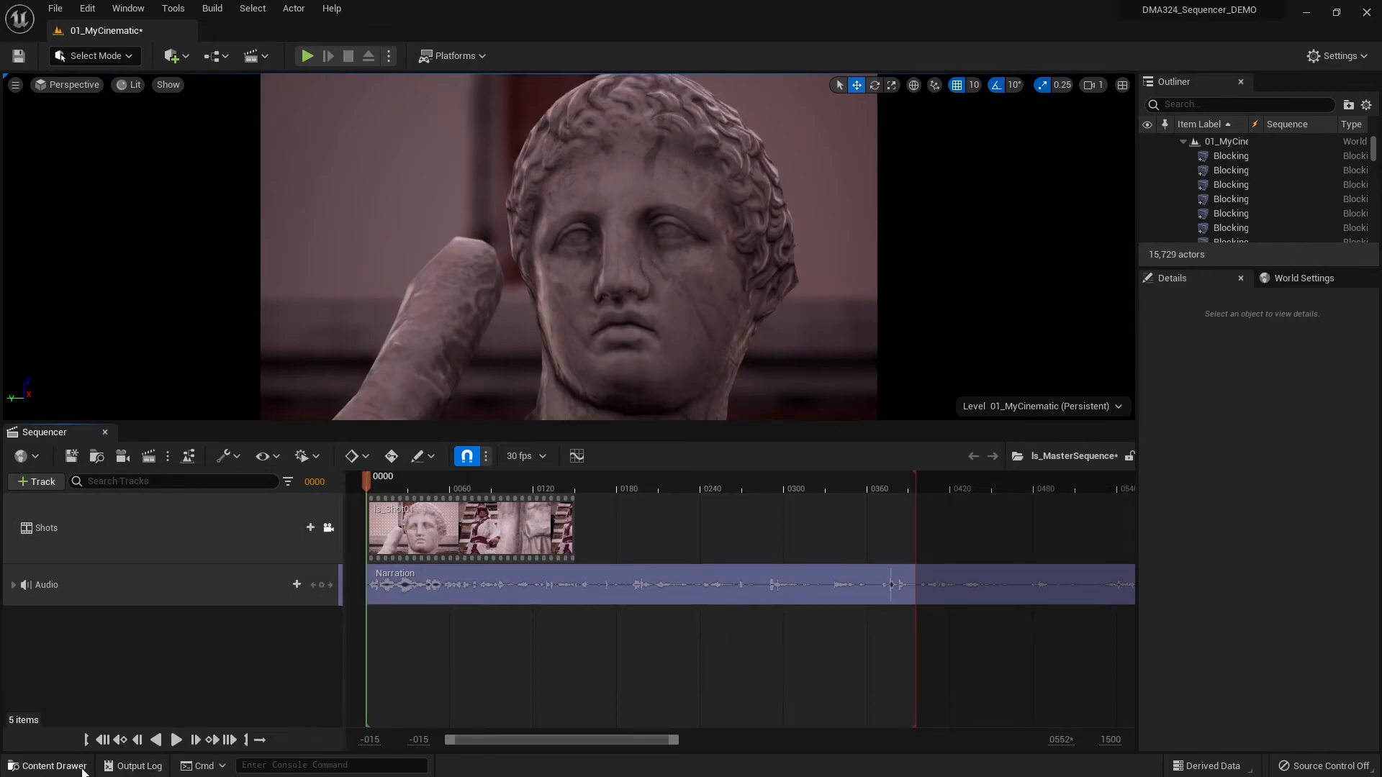
# - Reopen ls_Shot01 from the Sequences folder to work on its Cine Camera Actor and Priest_Full tracks
pyautogui.click(48, 766)
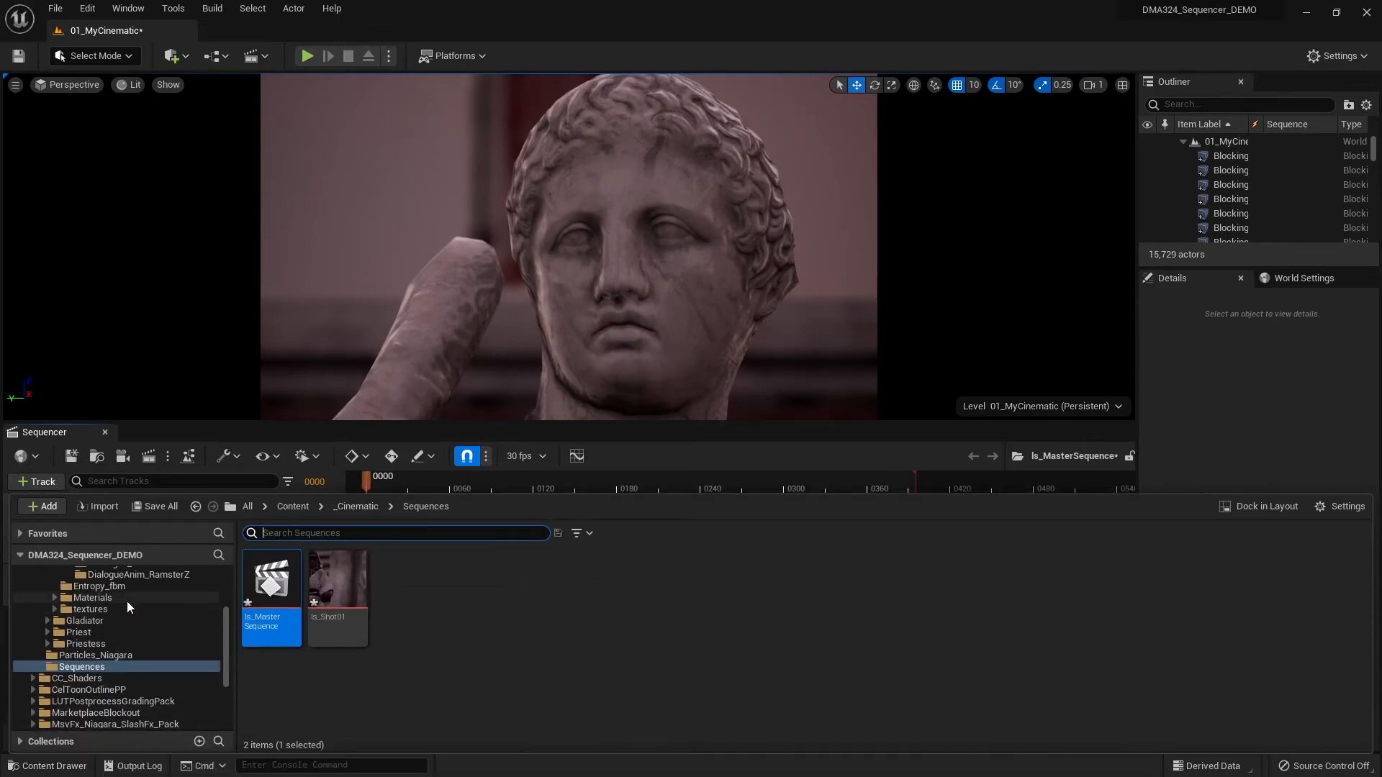
pyautogui.click(48, 766)
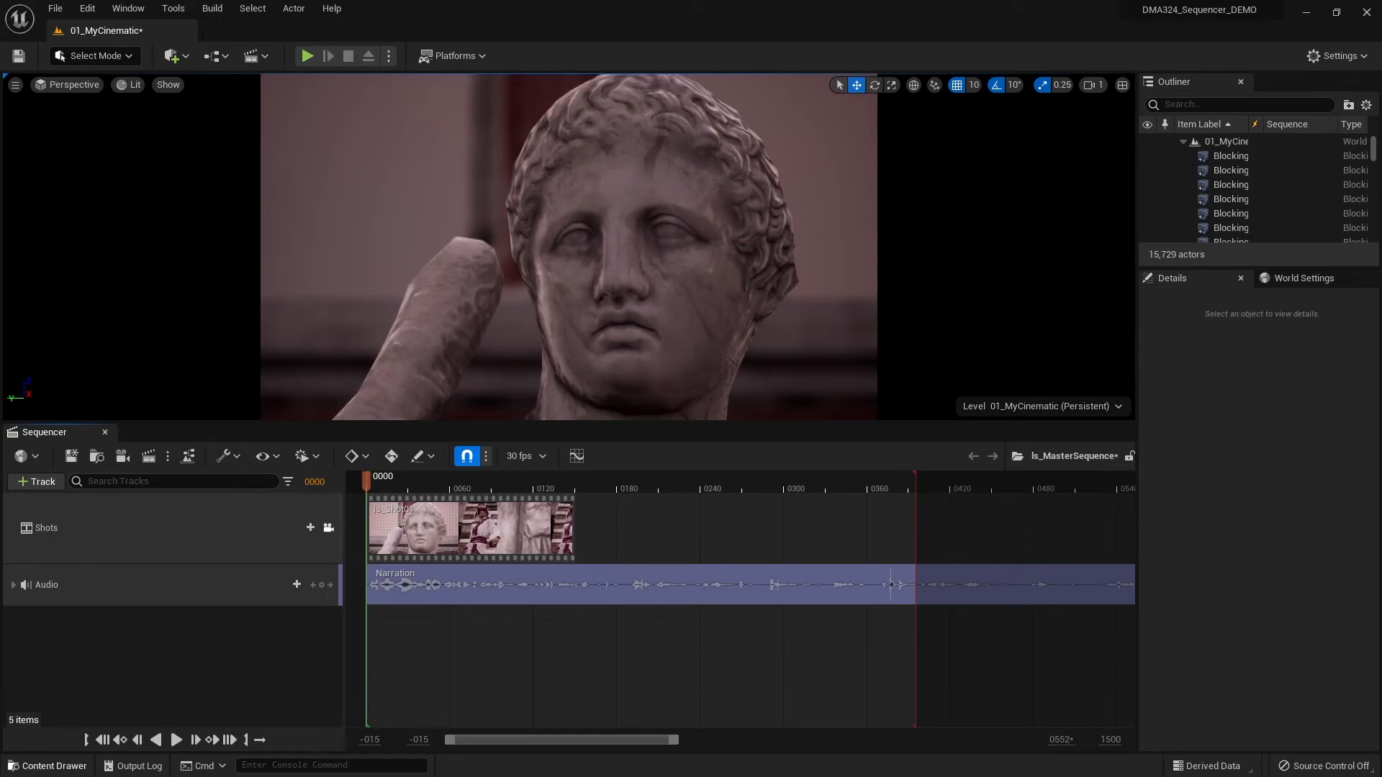
pyautogui.click(47, 765)
pyautogui.doubleClick(335, 582)
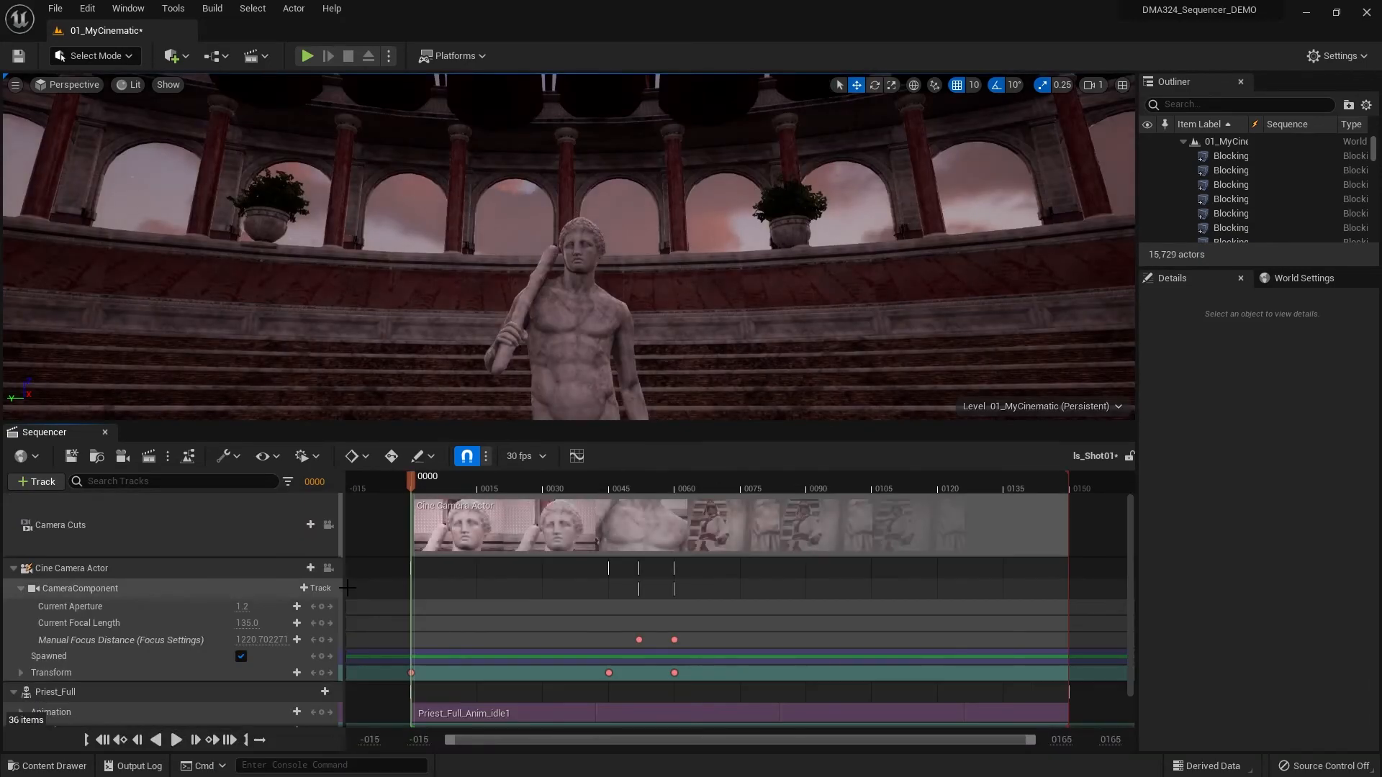
pyautogui.scroll(-1, 133, 635)
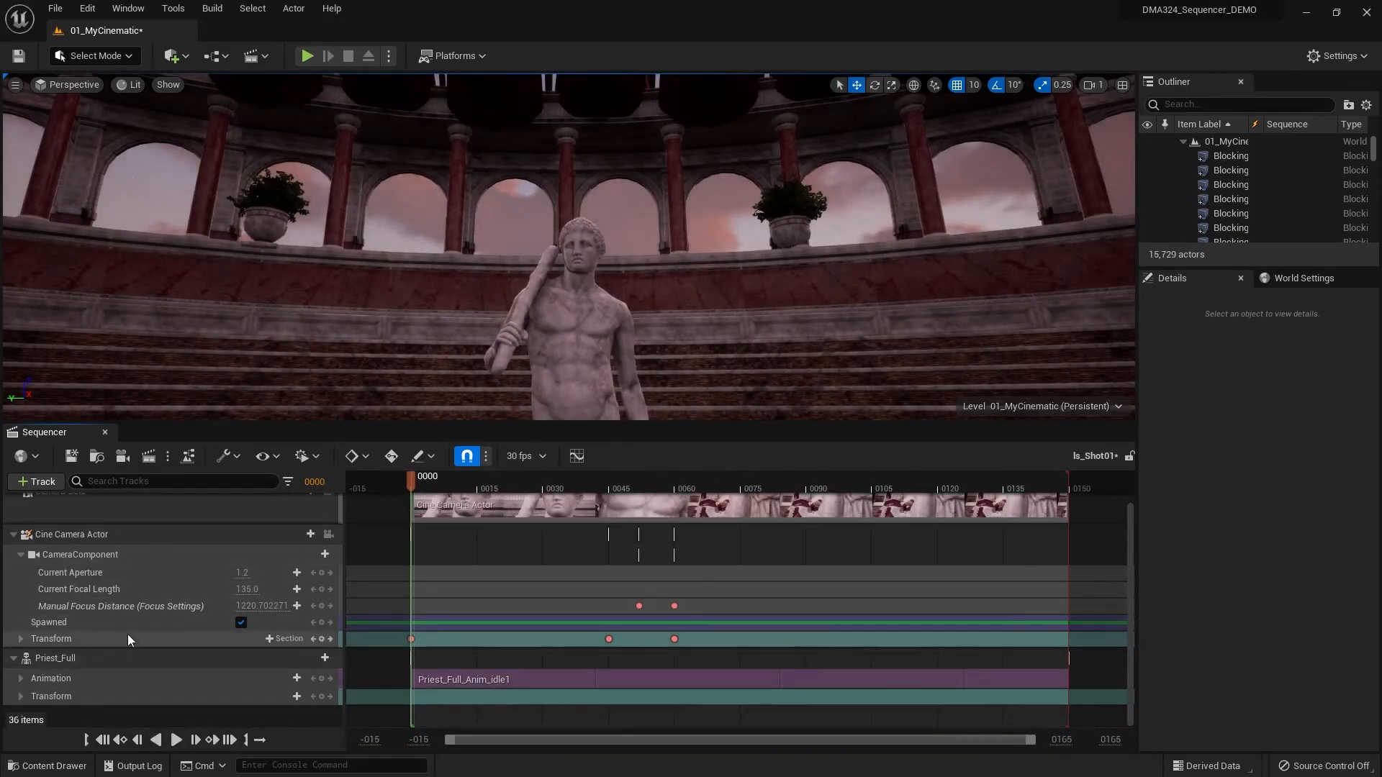